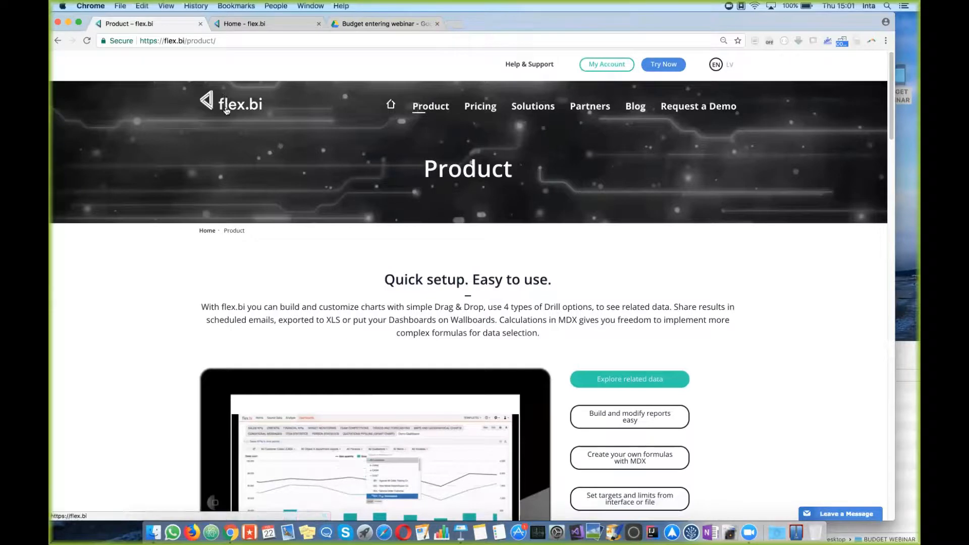
Step: From the flex.bi Product page's HansaWorld integration section, open the CRM Dashboard demo
click(226, 110)
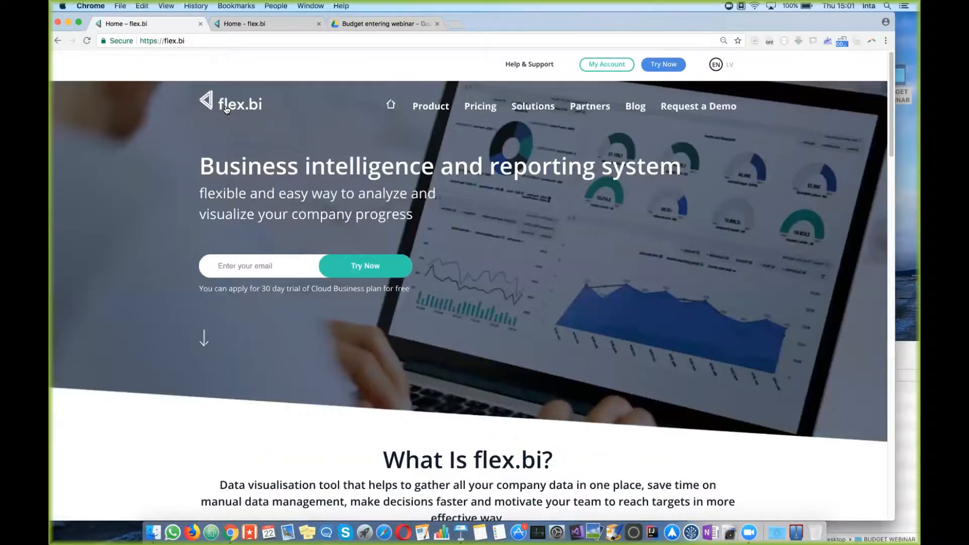
click(436, 111)
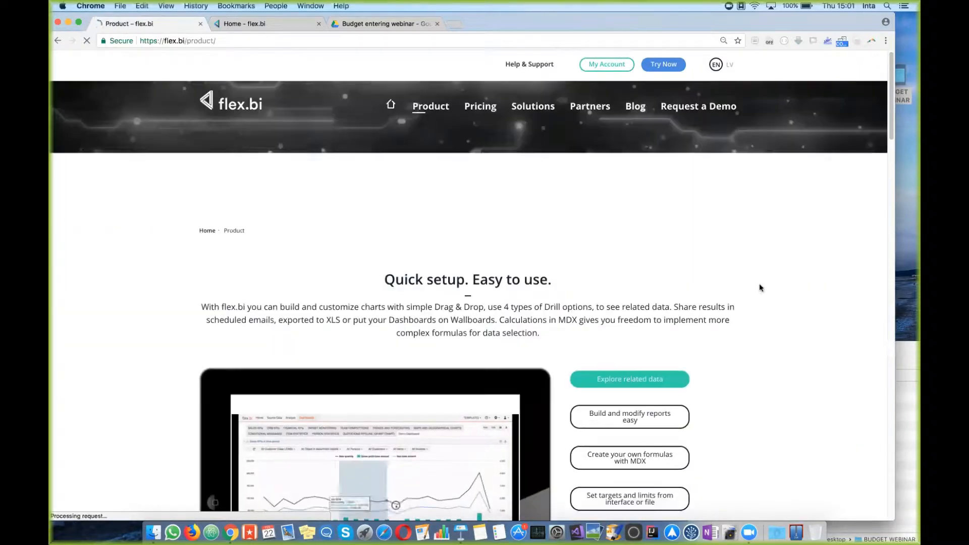
scroll(759, 286, down, 12)
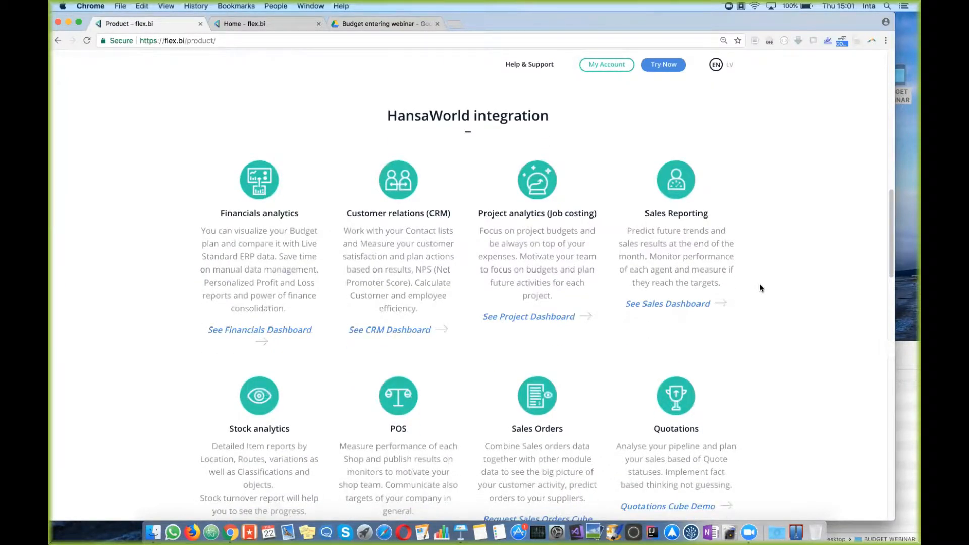
scroll(759, 287, down, 2)
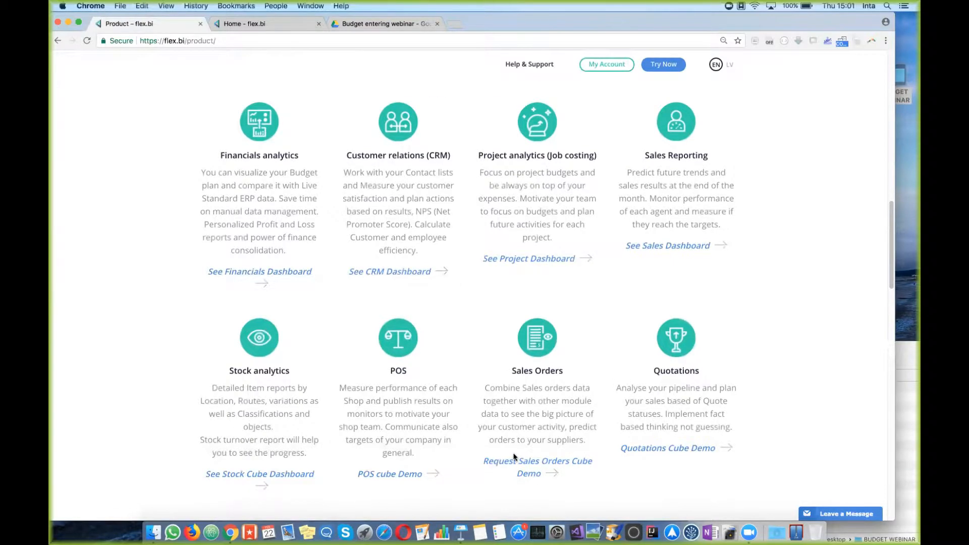
click(404, 275)
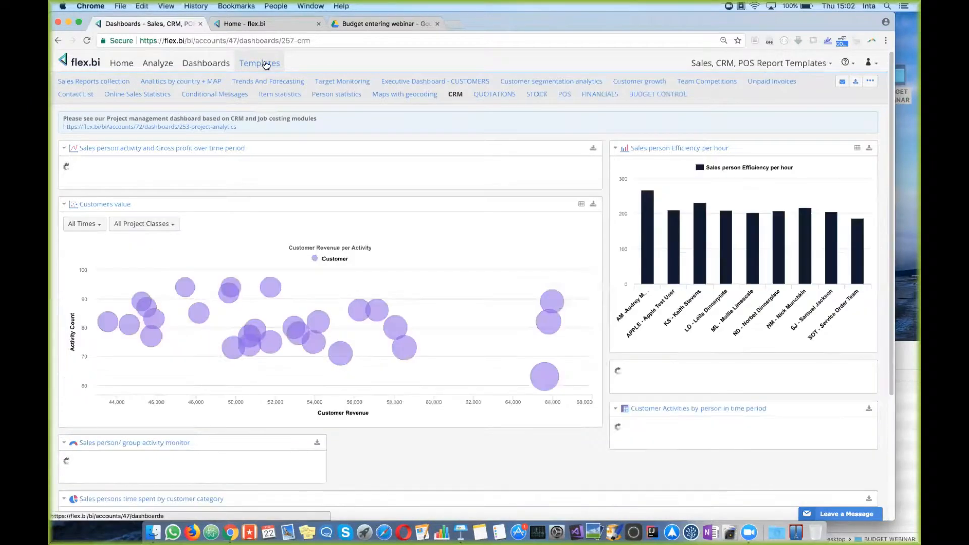
Step: Check the account home page, then load flex.bi in a new browser tab
click(271, 22)
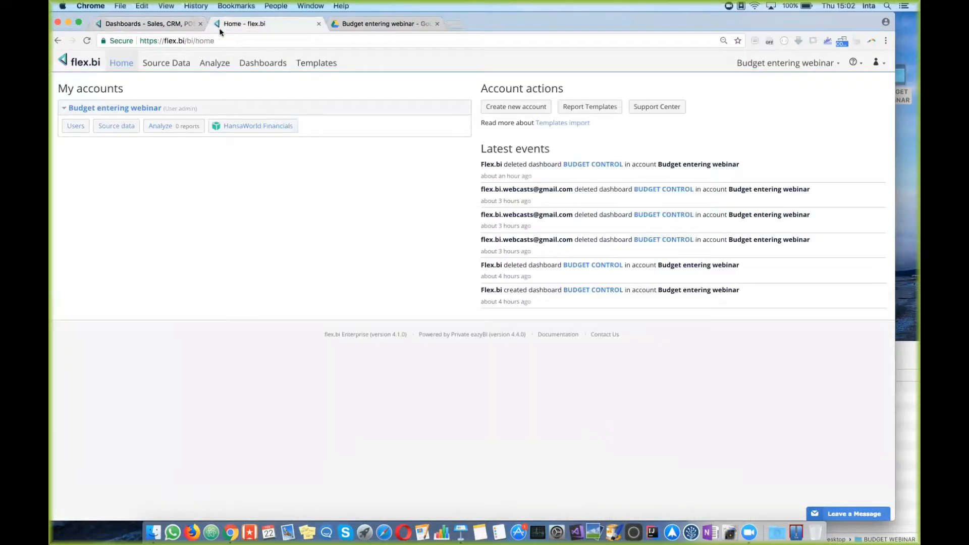
click(174, 24)
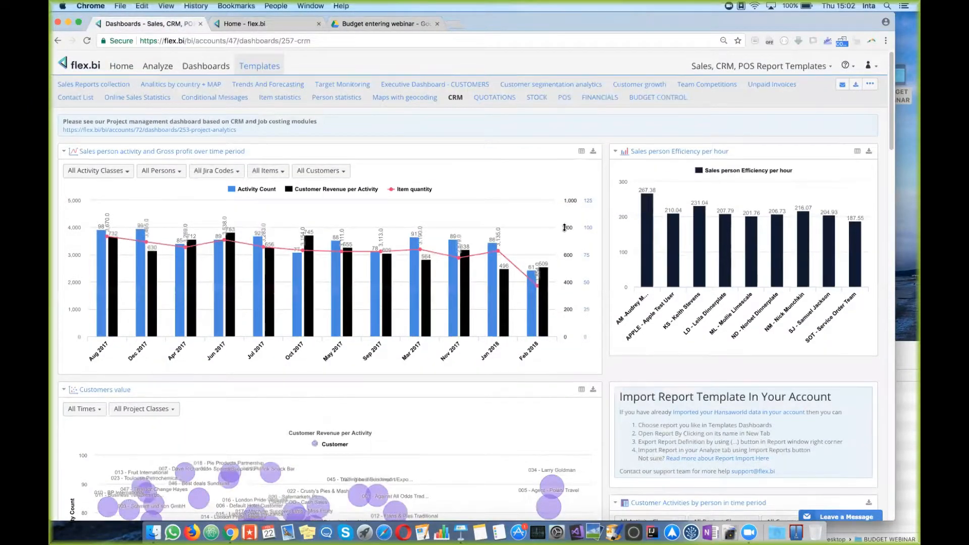
click(454, 24)
text(flex.bi)
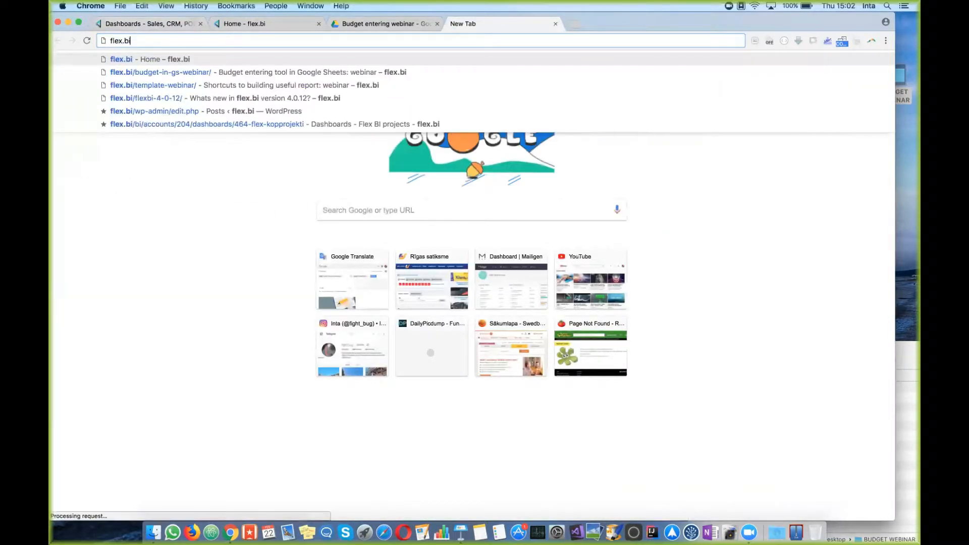
key(Return)
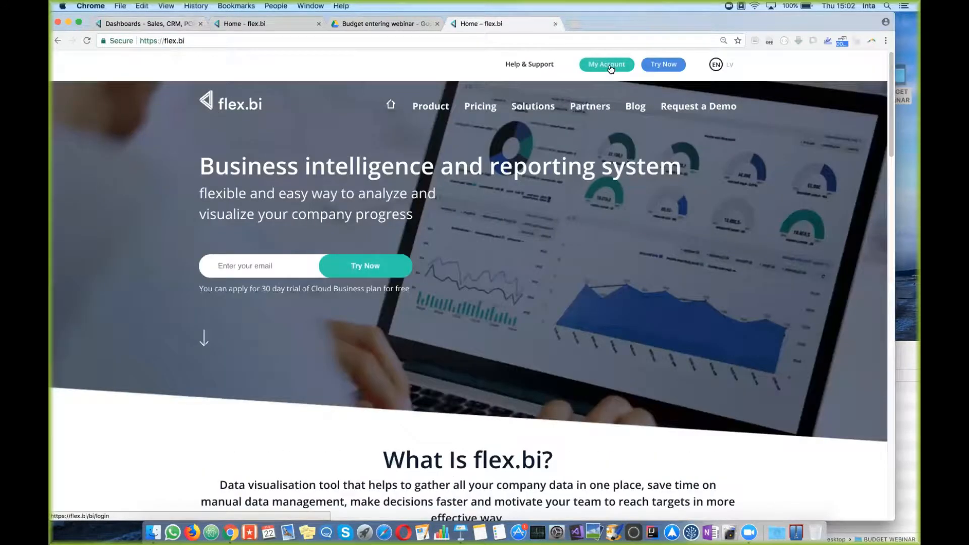
Step: Open Report Templates from My Account and close the extra Home tab
click(610, 69)
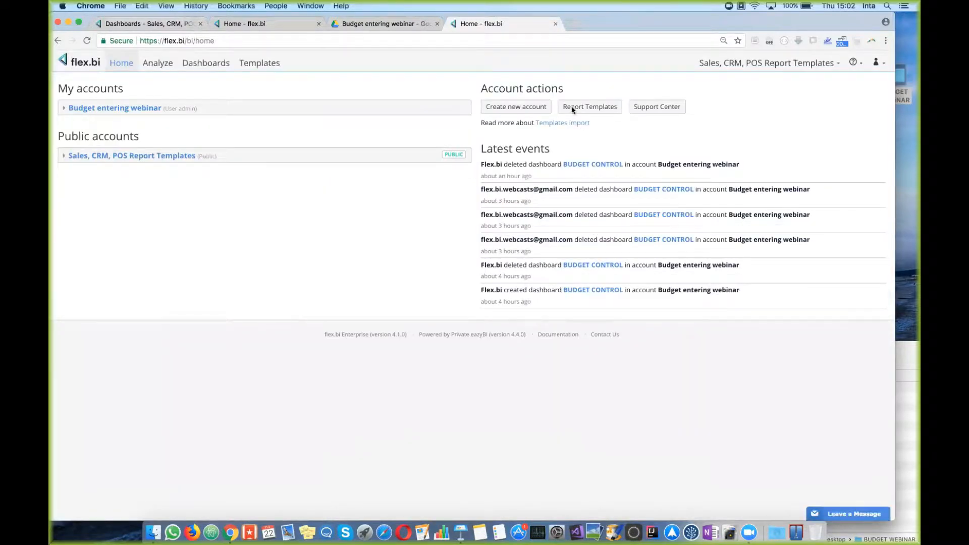
click(259, 65)
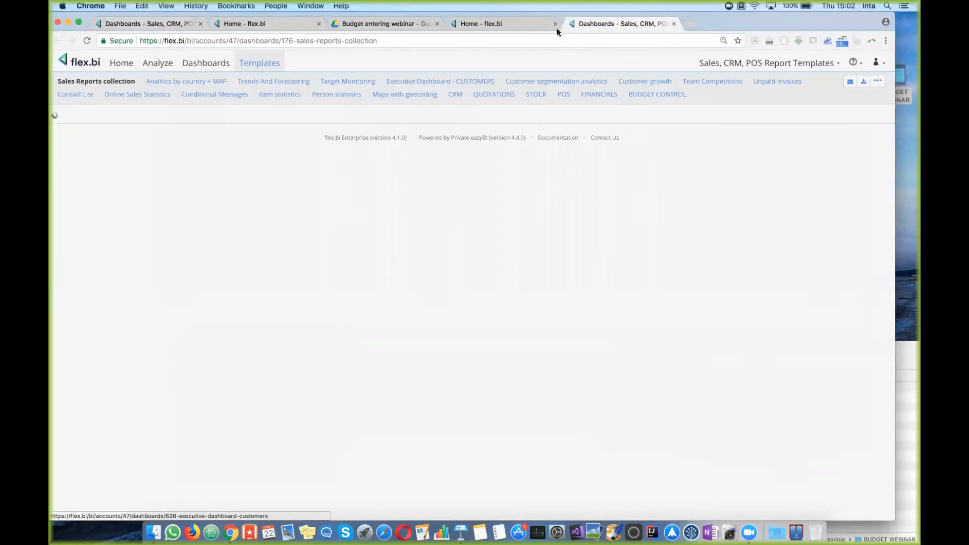
click(556, 24)
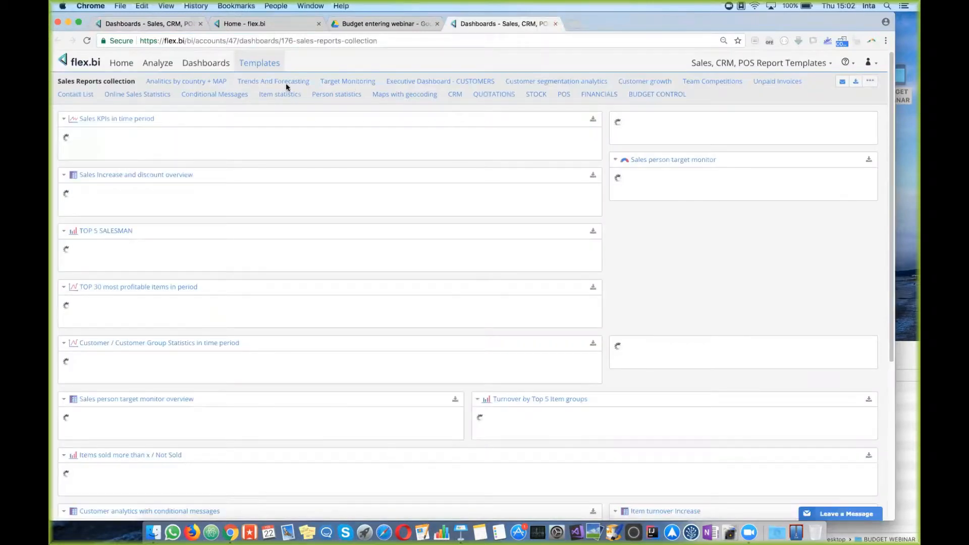
Step: Open the BUDGET CONTROL dashboard, close the old CRM tab and move this tab first
click(662, 97)
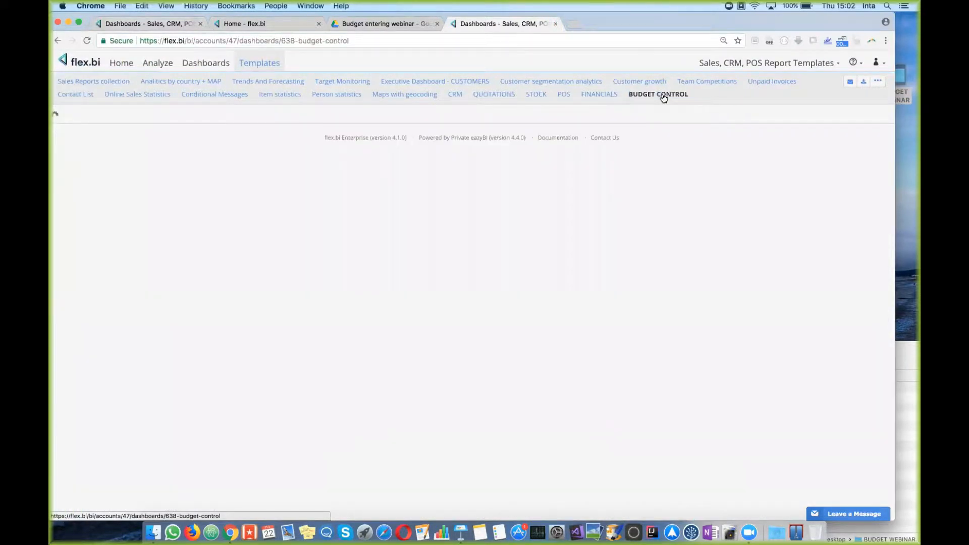
click(200, 24)
drag(397, 21, 166, 28)
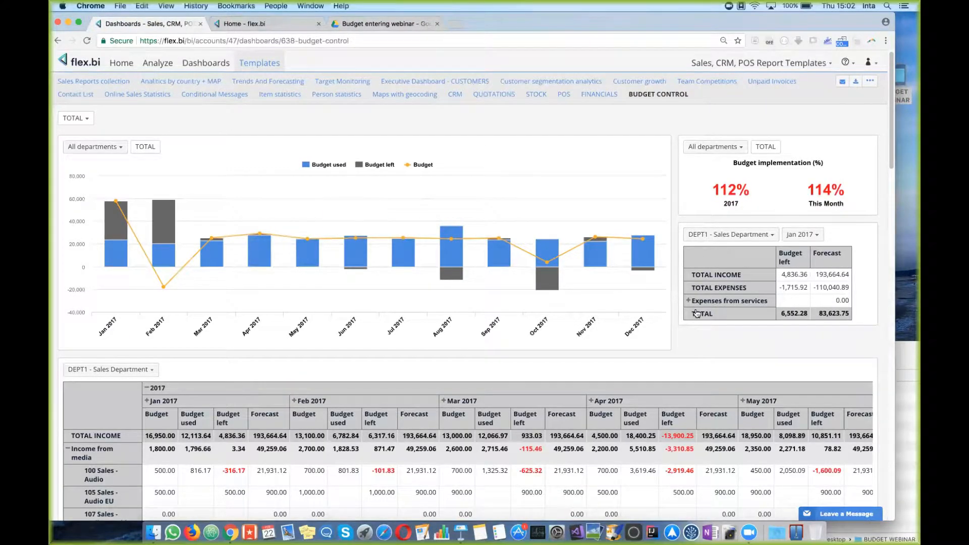
scroll(696, 313, down, 5)
scroll(696, 312, up, 5)
Step: Set the budget summary's department dropdown to DEPT2 - Service Department
scroll(766, 320, down, 3)
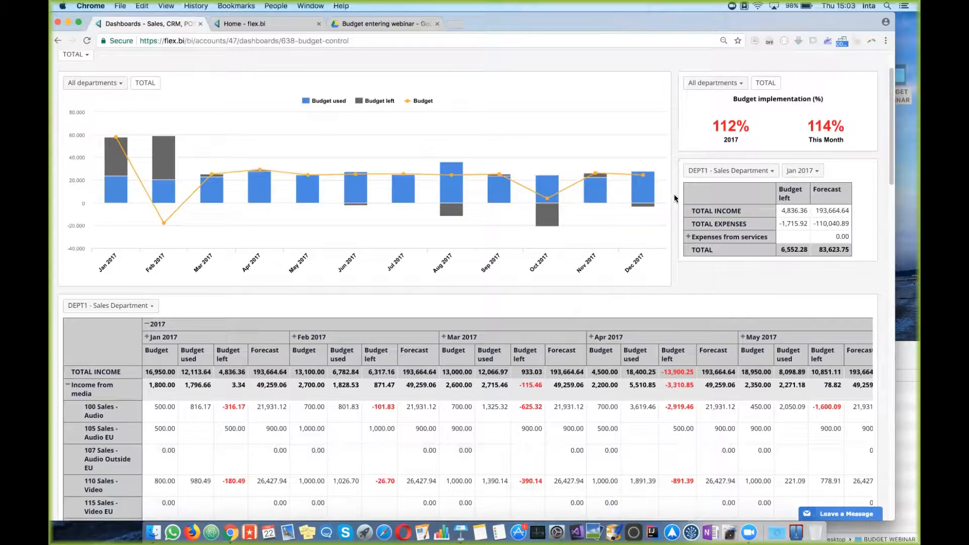
click(771, 172)
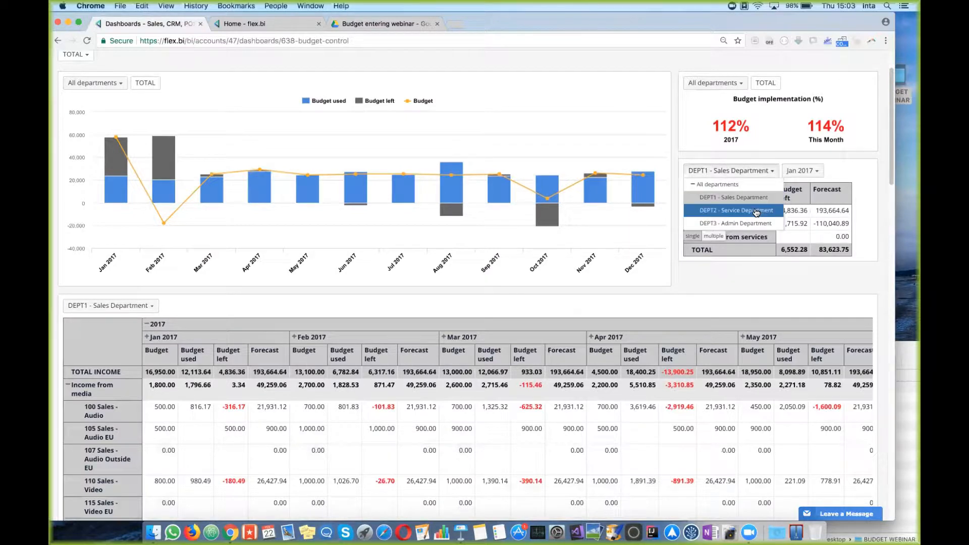
click(734, 211)
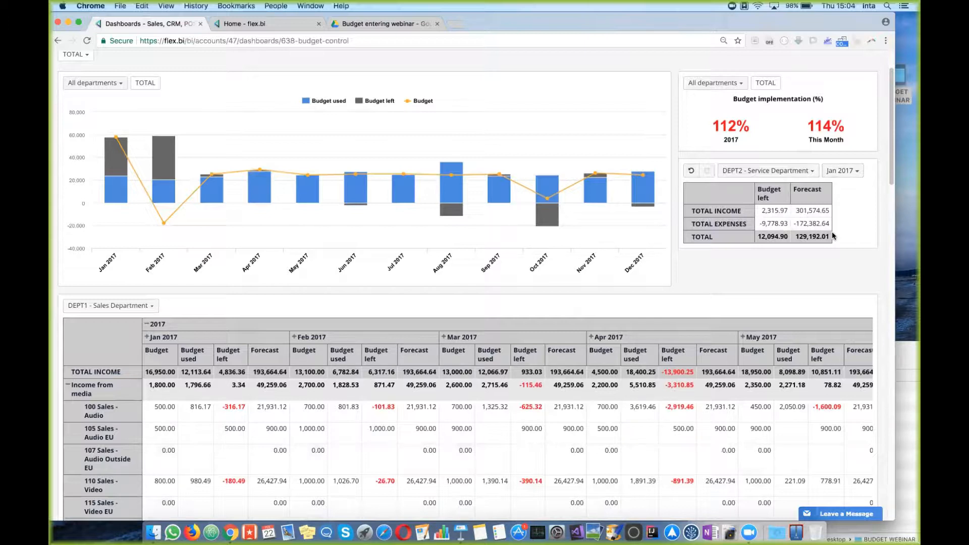
scroll(833, 236, down, 5)
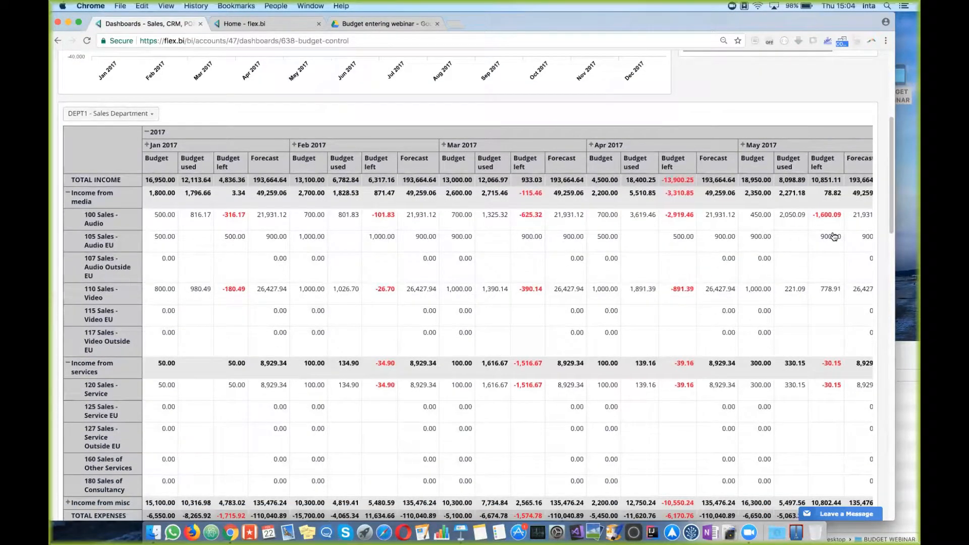
scroll(834, 236, down, 1)
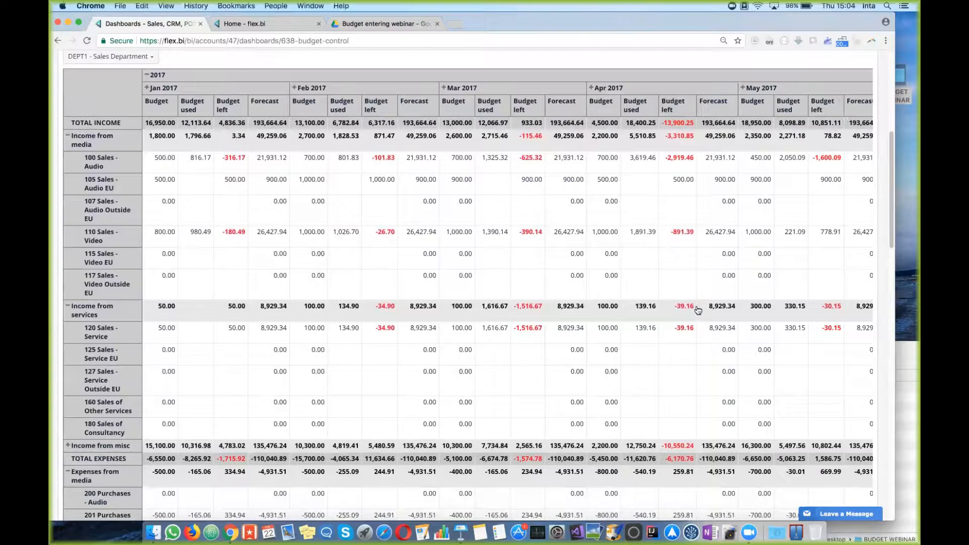
scroll(156, 203, up, 3)
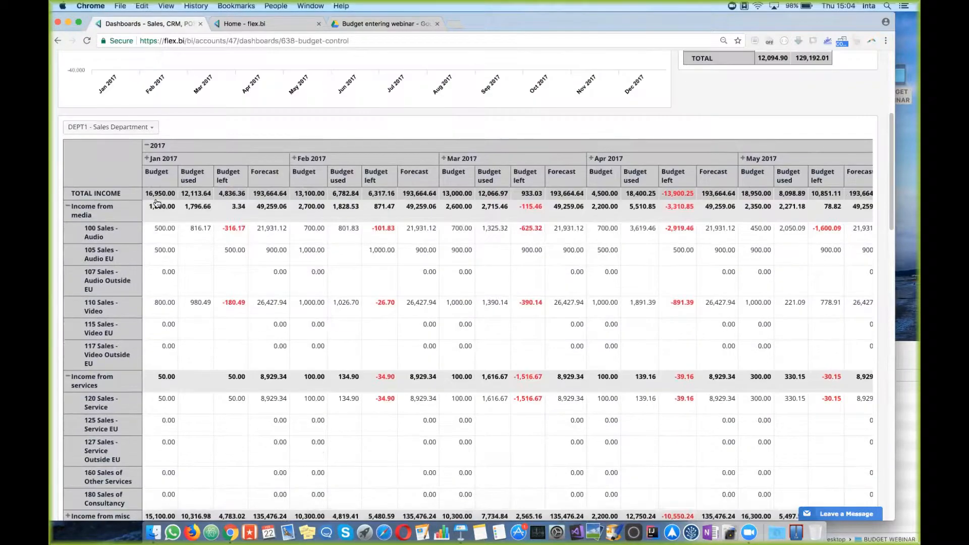
Step: Set the detailed monthly budget table's department dropdown to All departments
click(134, 127)
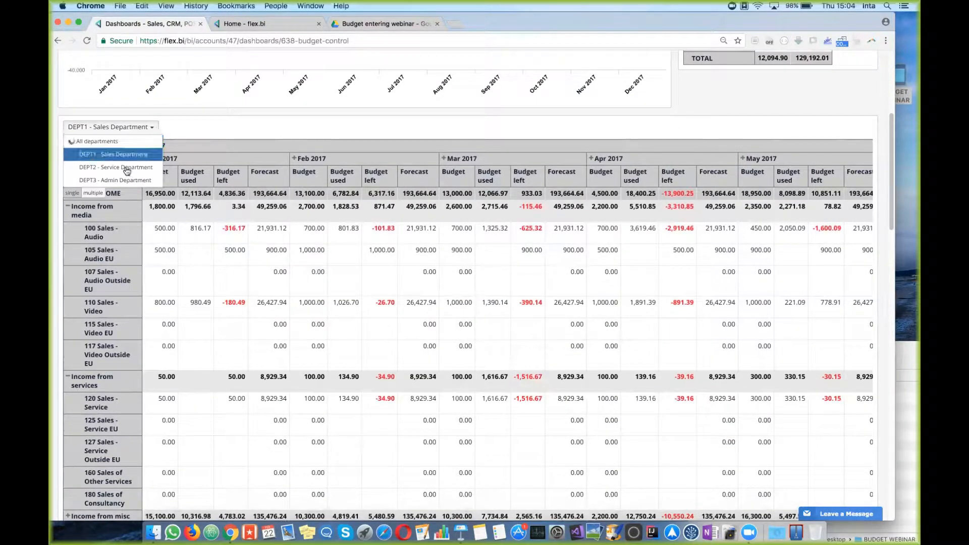
click(91, 142)
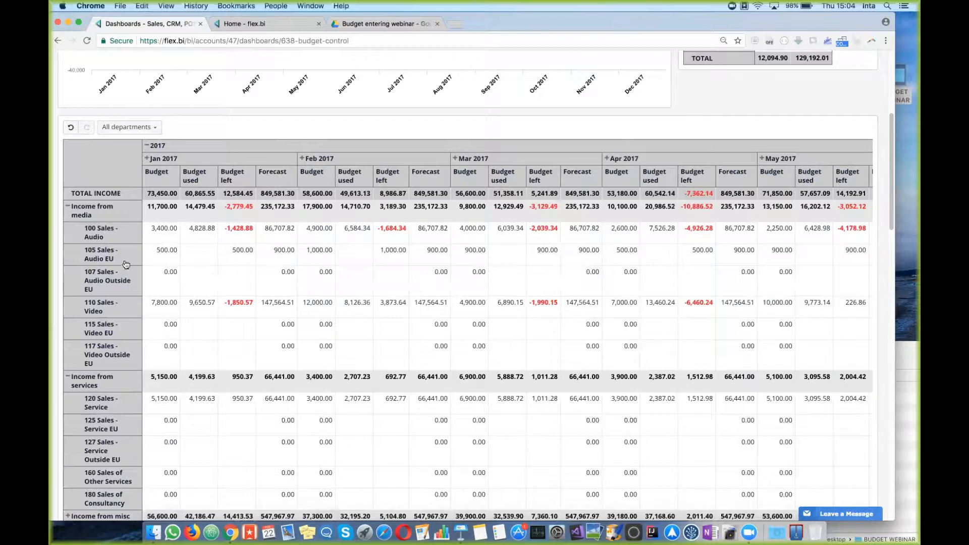
scroll(132, 356, down, 5)
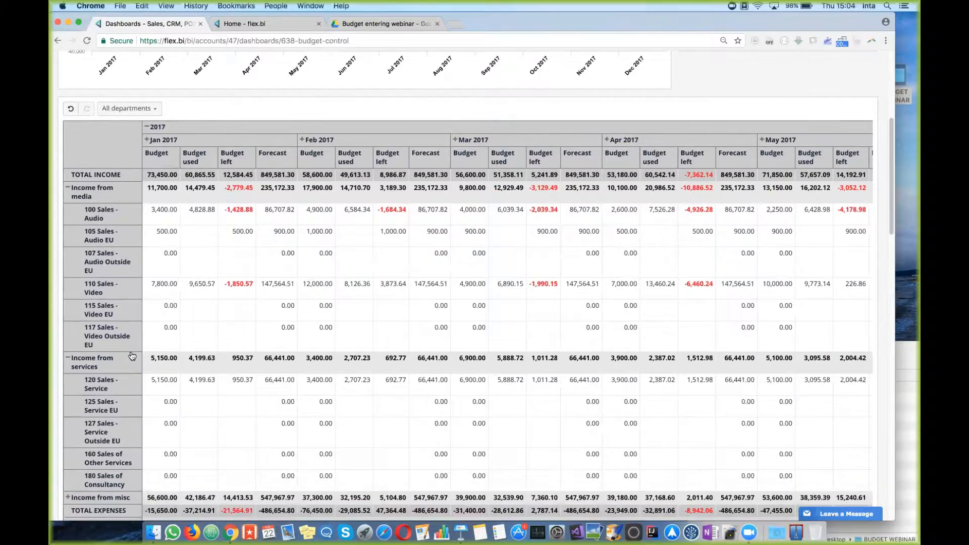
scroll(132, 356, down, 4)
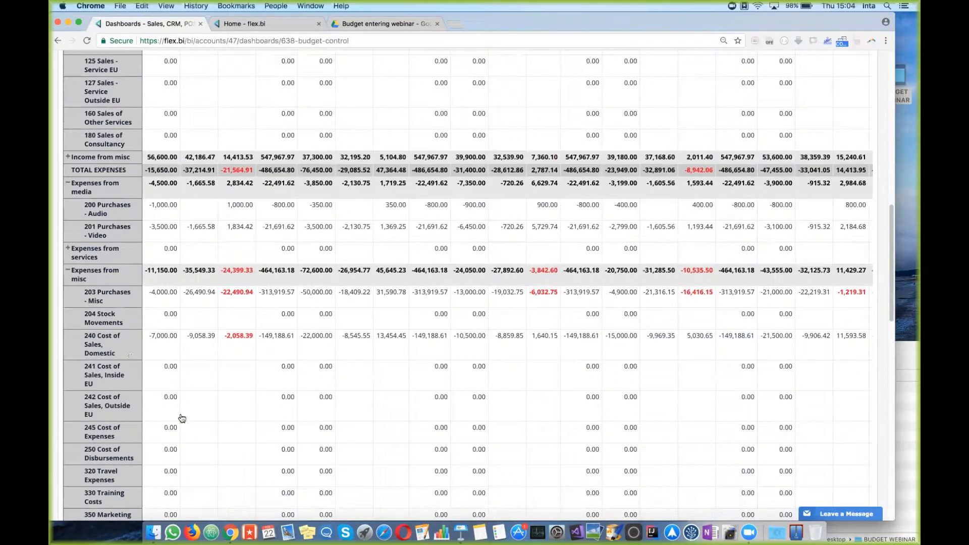
scroll(273, 456, up, 1)
scroll(273, 456, up, 15)
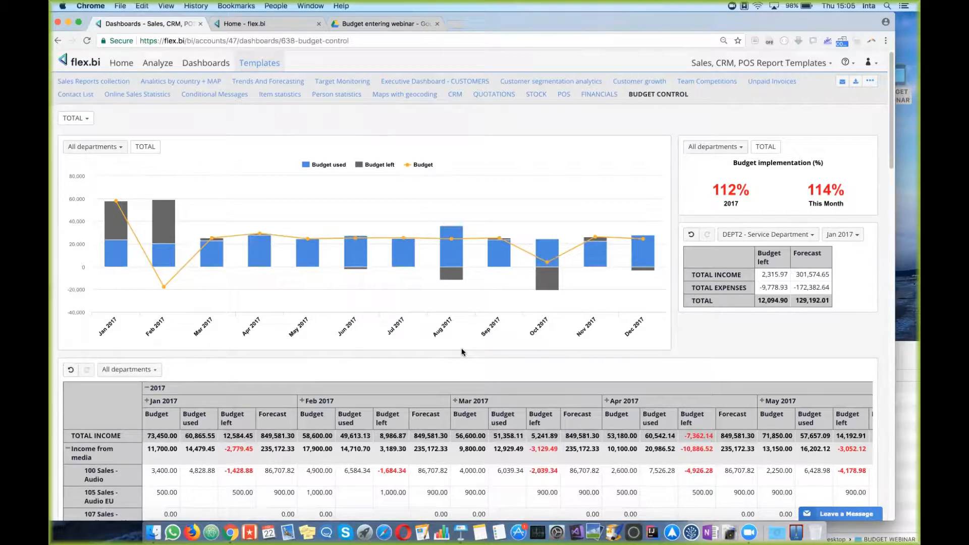
Step: Export the BUDGET CONTROL dashboard definition, copy it to the clipboard and close the window
click(869, 82)
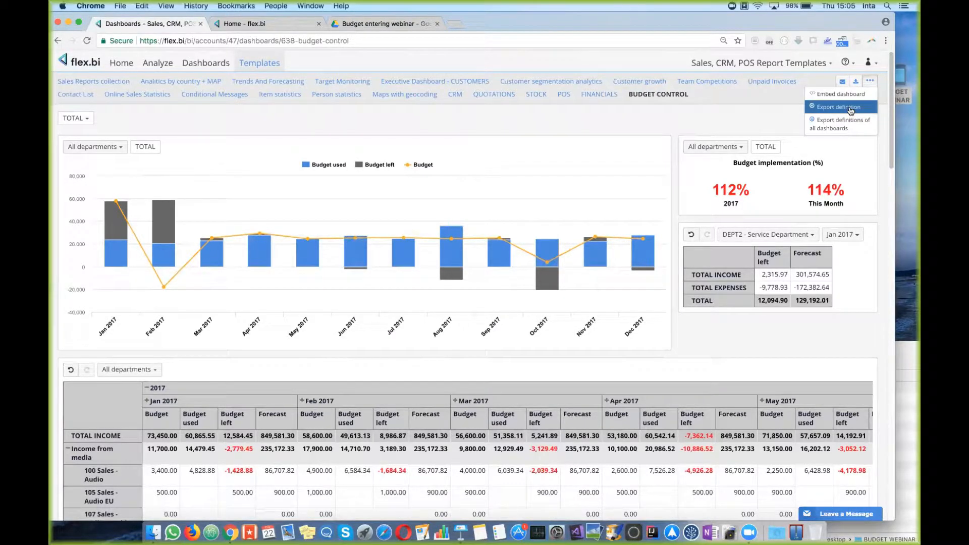
click(850, 108)
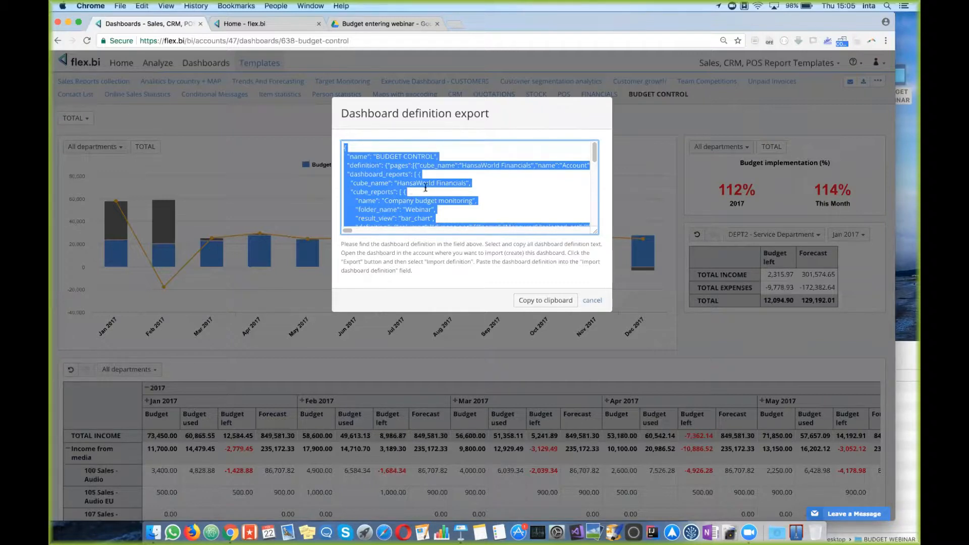
right_click(380, 186)
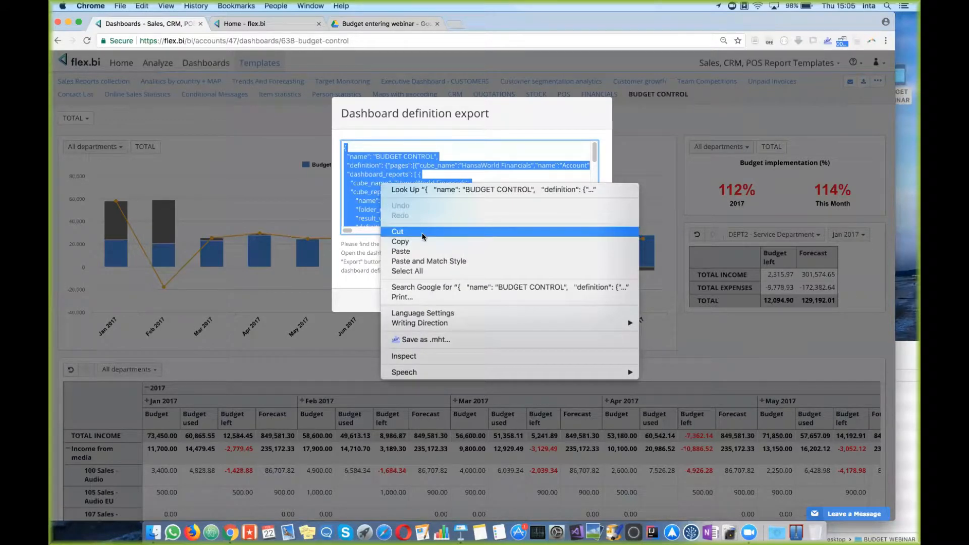
click(416, 245)
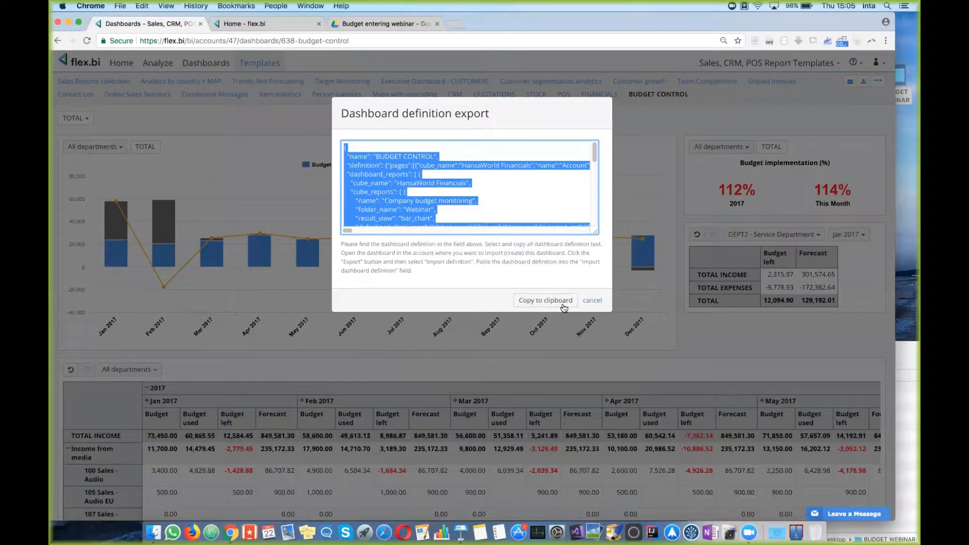
click(588, 303)
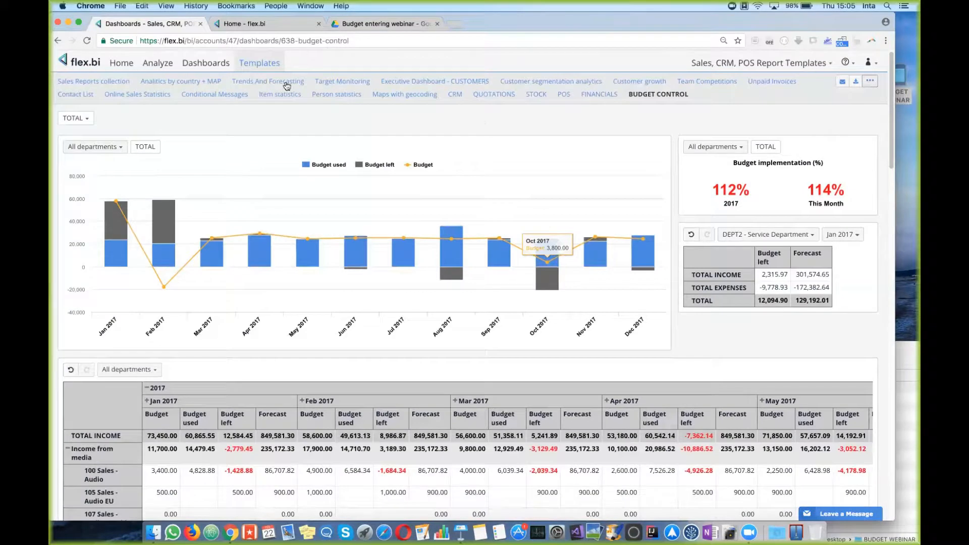
click(815, 72)
Step: Switch to the Budget entering webinar account and review its Home, Source Data and Source Files
click(793, 127)
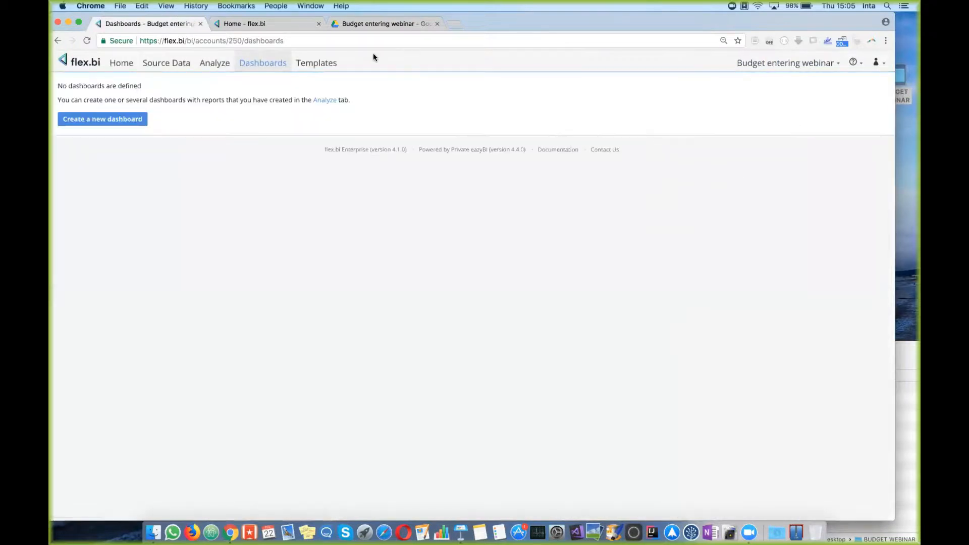
click(124, 64)
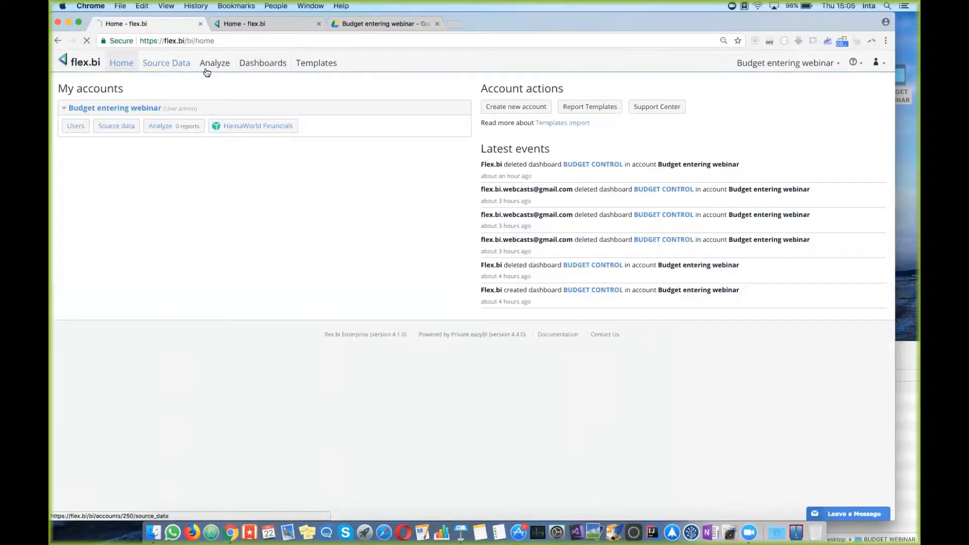
click(166, 63)
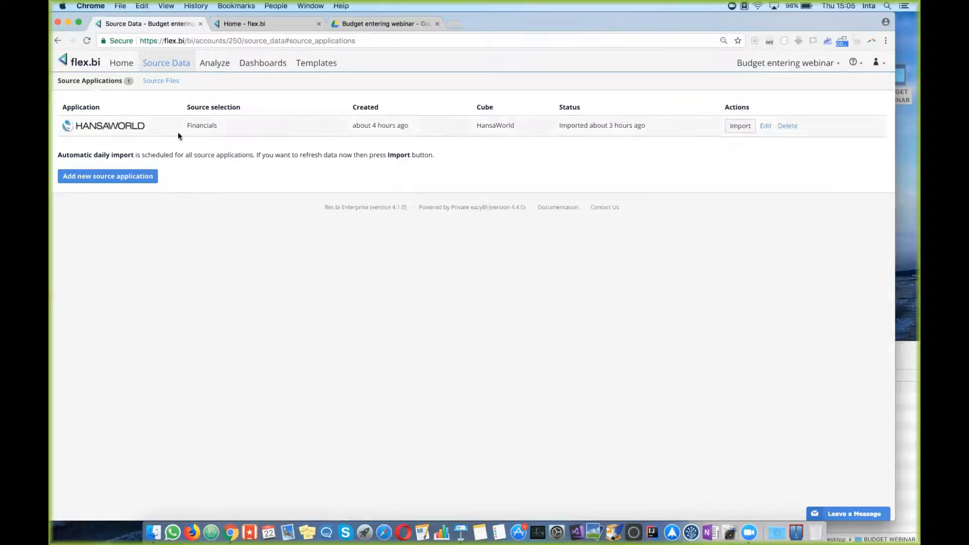
click(165, 84)
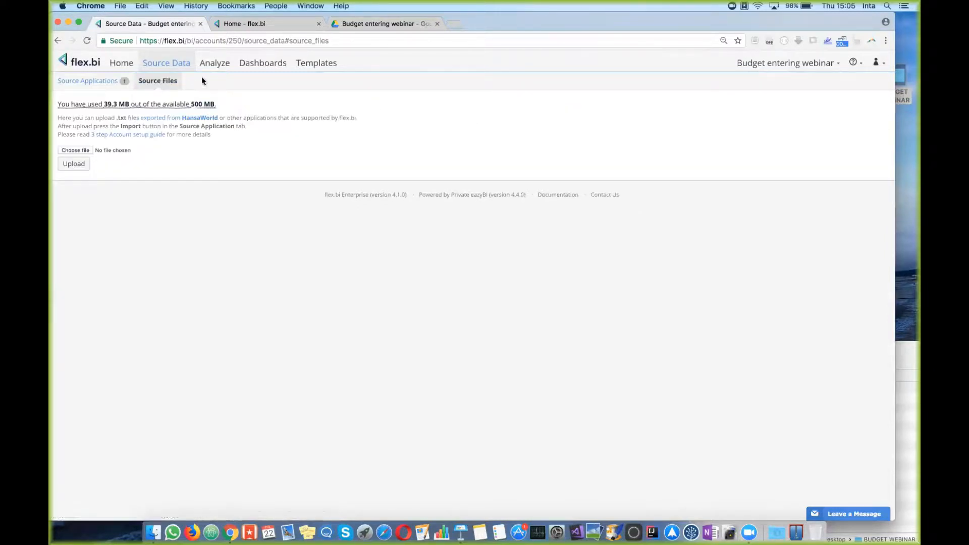
Step: Review the HansaWorld Financials cube in Analyze, then create a new empty dashboard
click(221, 65)
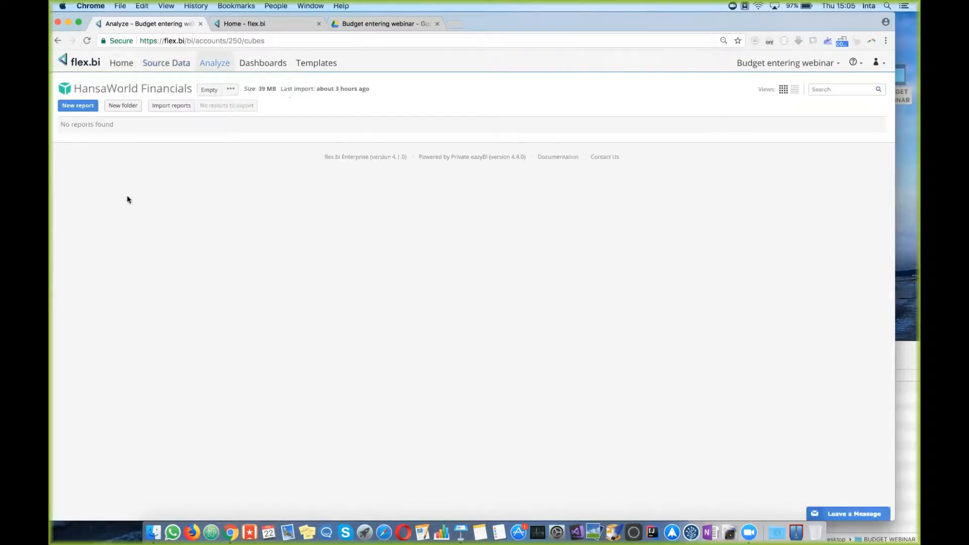
click(263, 63)
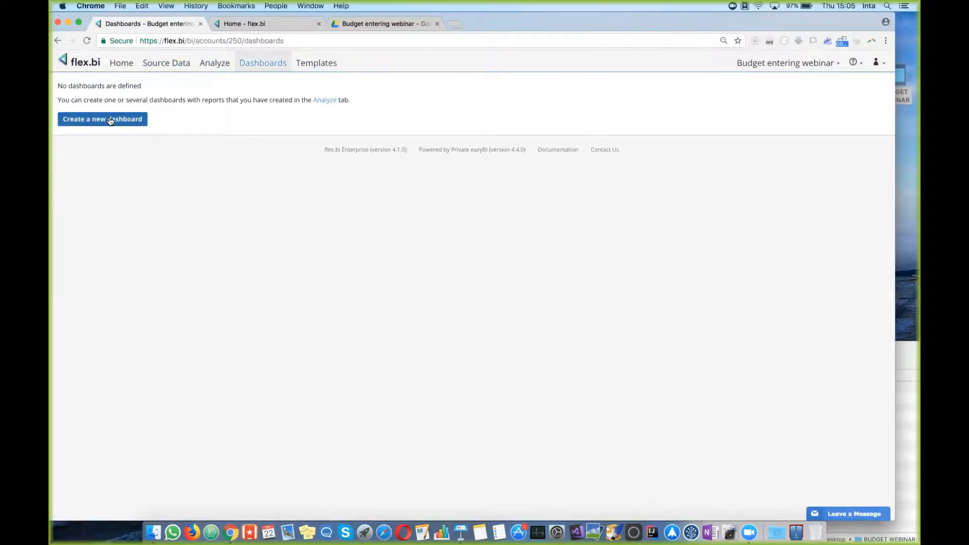
click(110, 120)
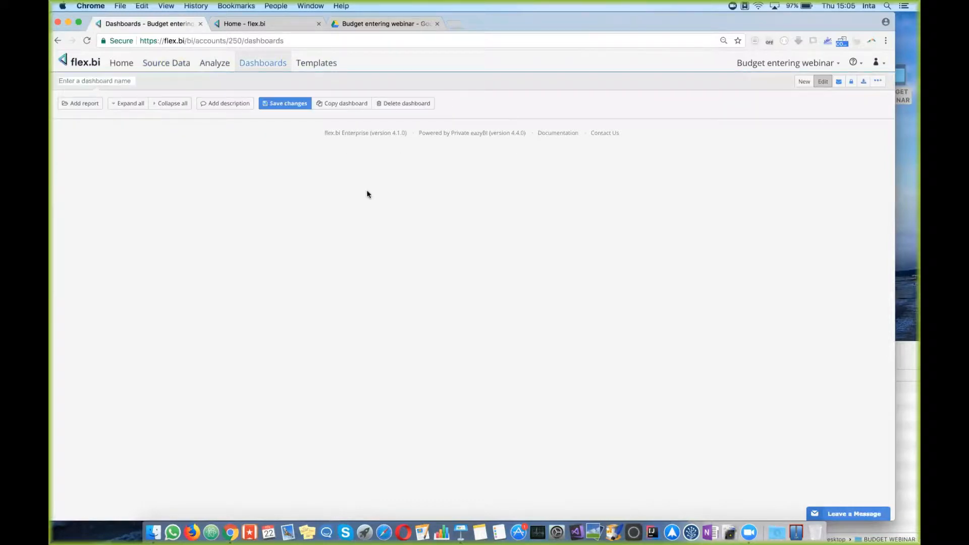
Step: Paste the copied BUDGET CONTROL definition into Import definition and confirm the successful import
click(878, 82)
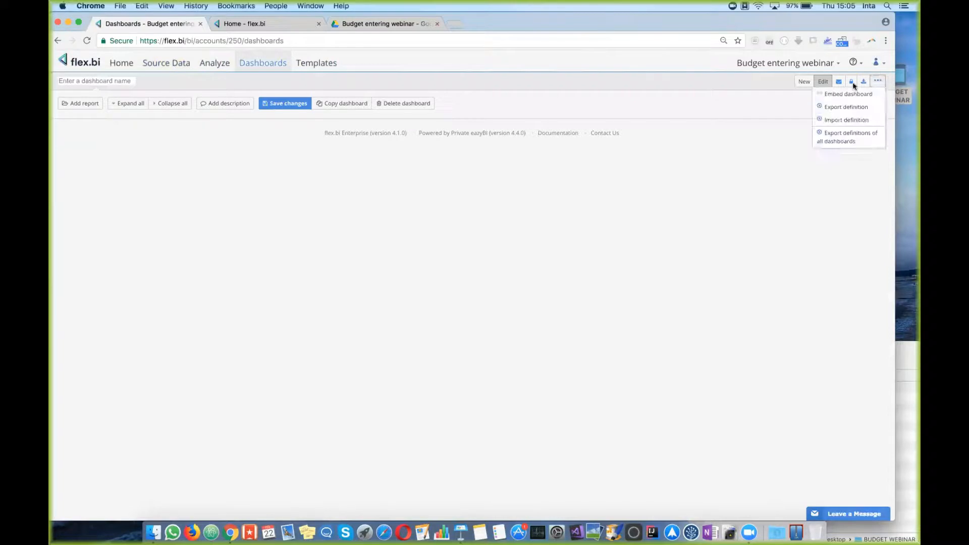
click(864, 121)
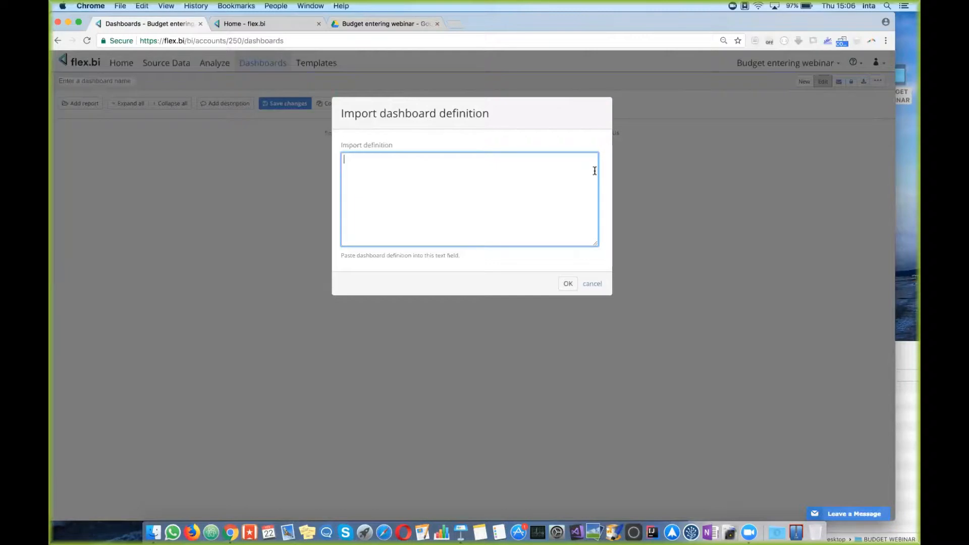
right_click(409, 188)
click(433, 234)
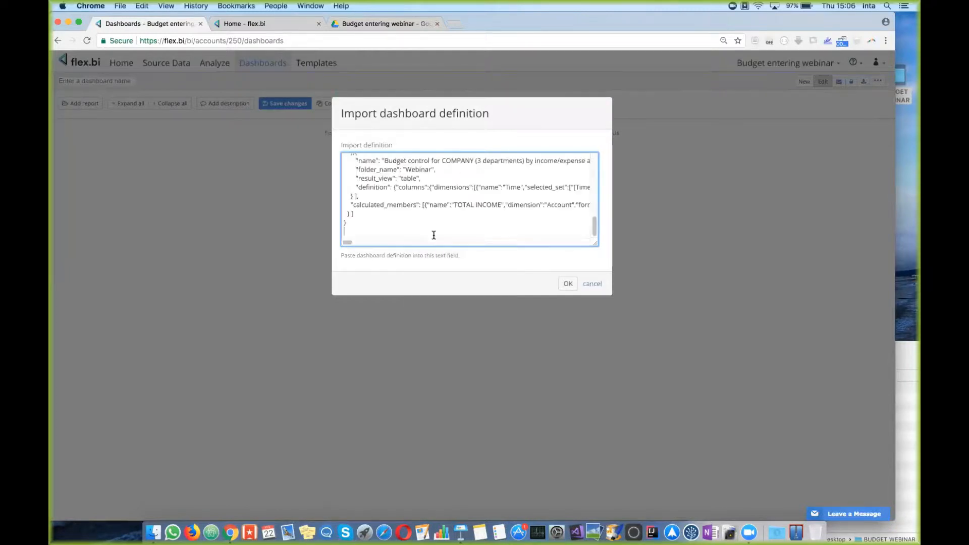
key(BackSpace)
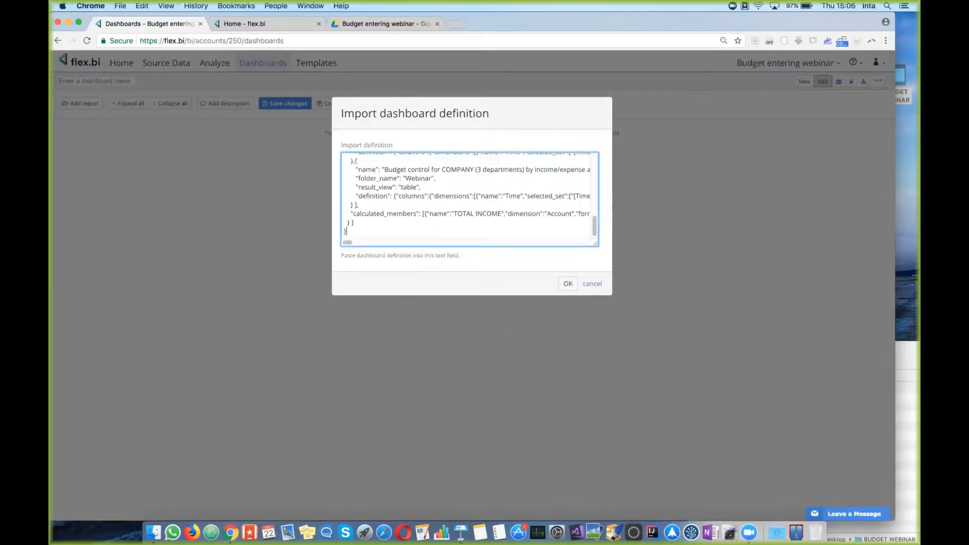
click(561, 283)
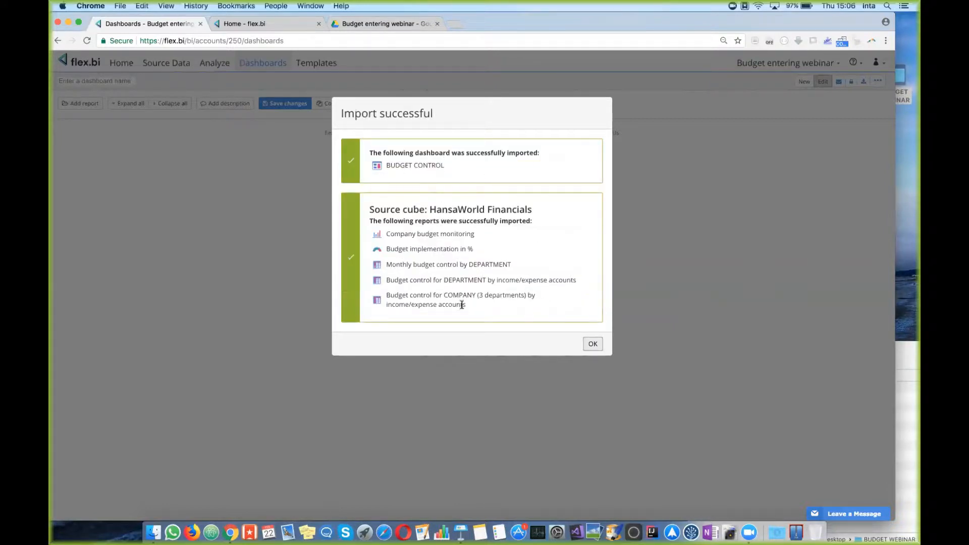
click(593, 345)
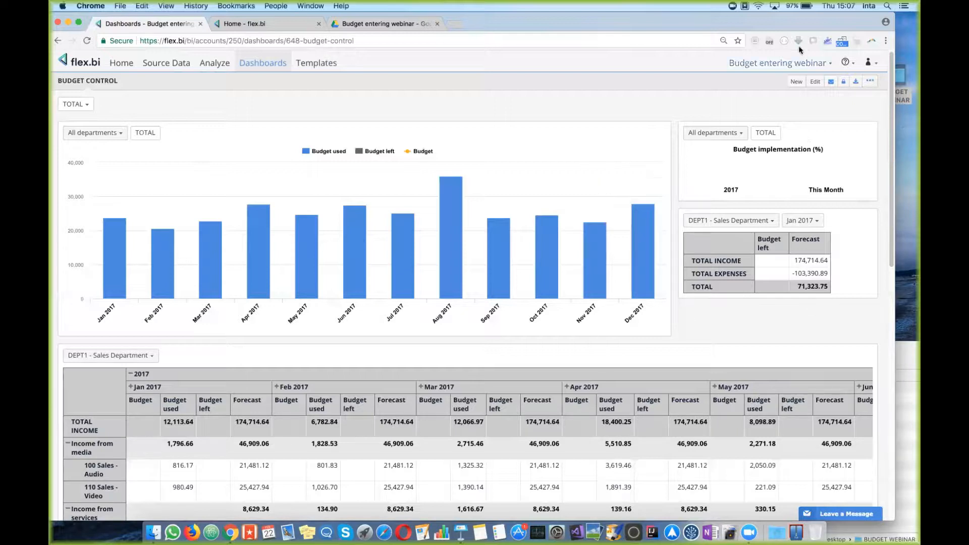
Step: Open the ? help menu on the imported BUDGET CONTROL dashboard
click(850, 66)
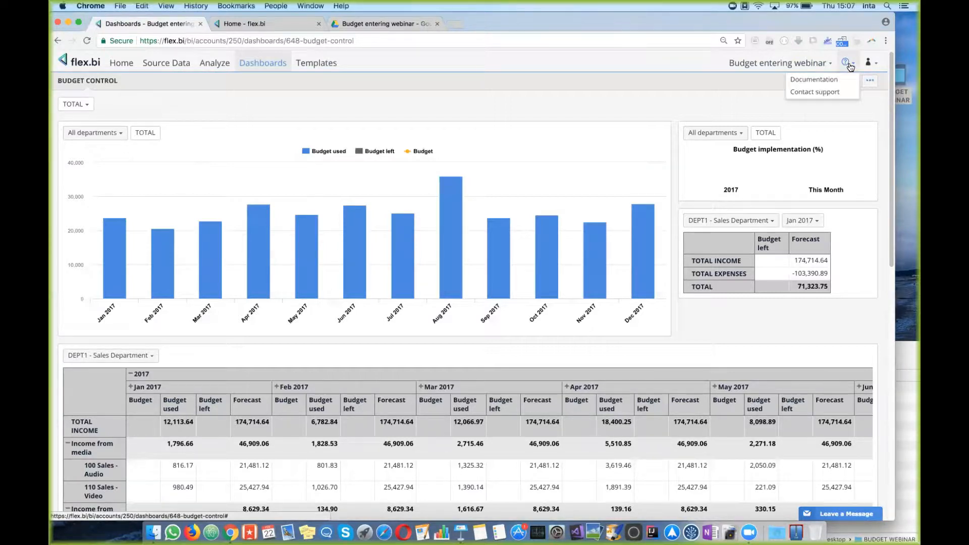
Step: Go to the flex.bi documentation and open the Budget import from MS Excel & Google Sheets article
click(827, 81)
click(272, 24)
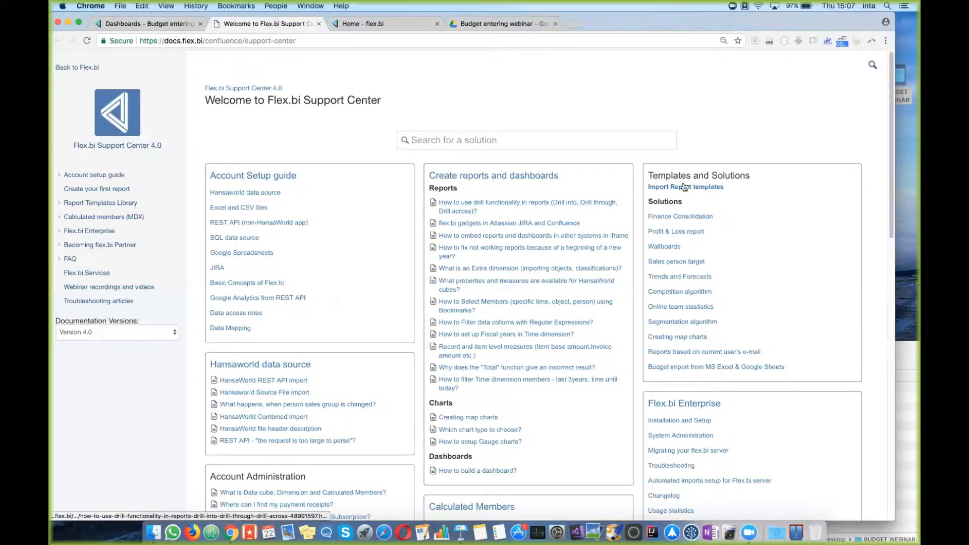
drag(646, 175, 753, 177)
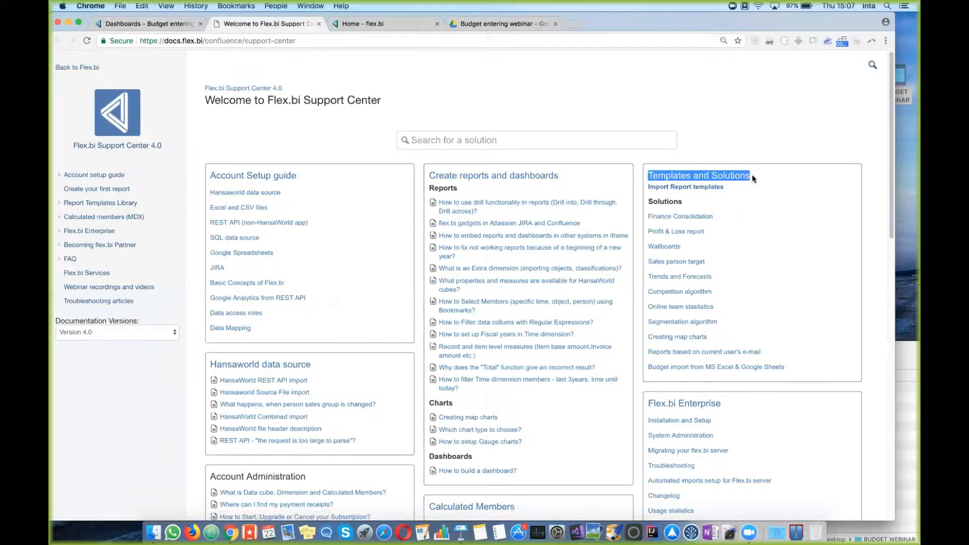
scroll(753, 202, down, 3)
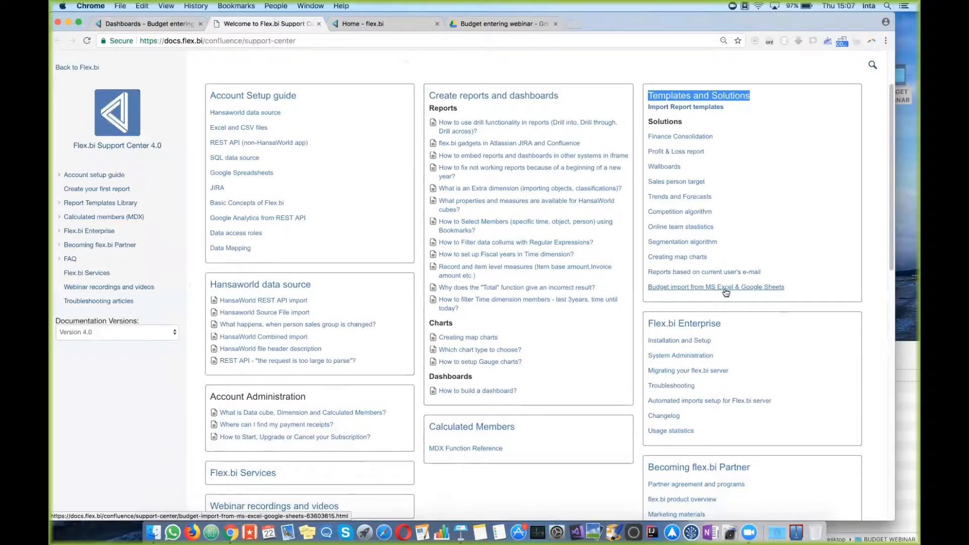
click(725, 287)
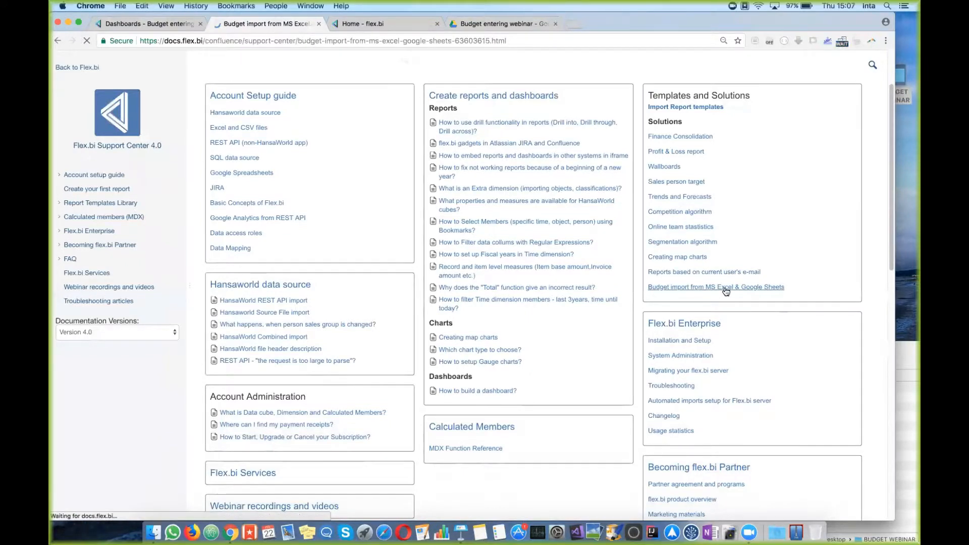
Step: Download the MS Excel budget template with sample data and open the .xls file
drag(206, 125, 492, 237)
click(467, 250)
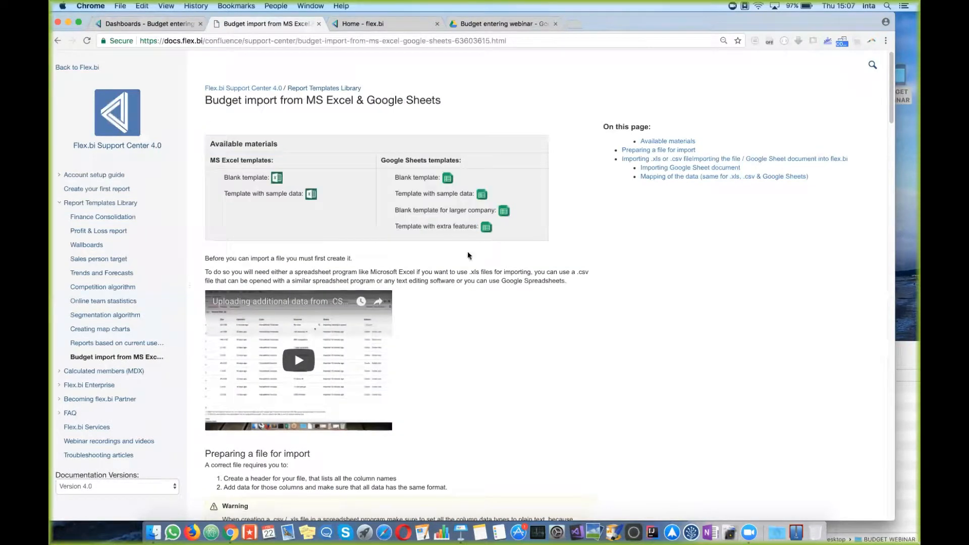
drag(209, 160, 278, 161)
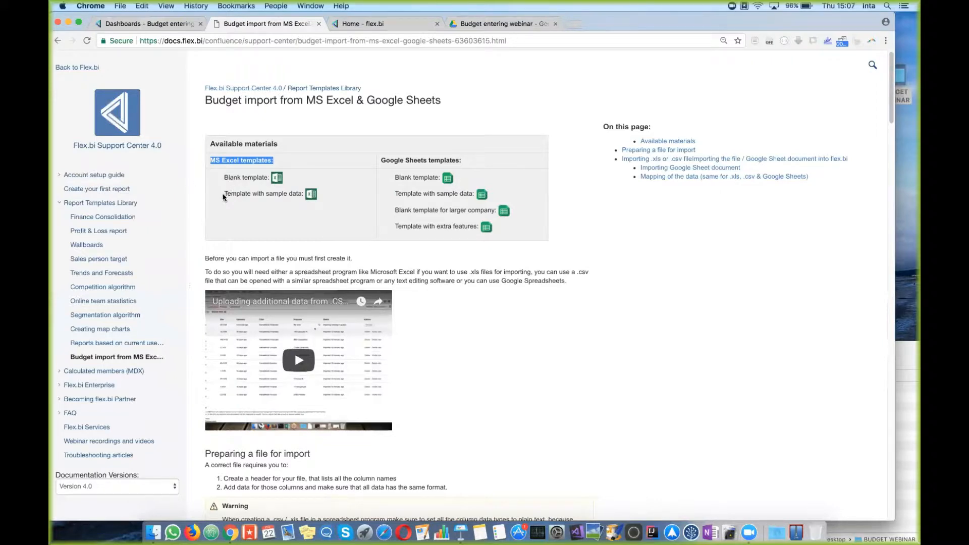
click(312, 197)
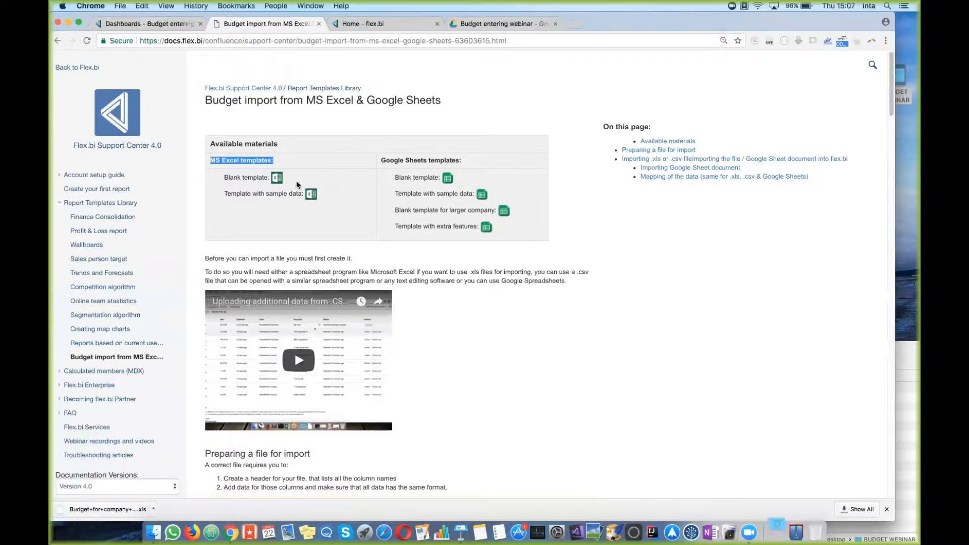
click(123, 509)
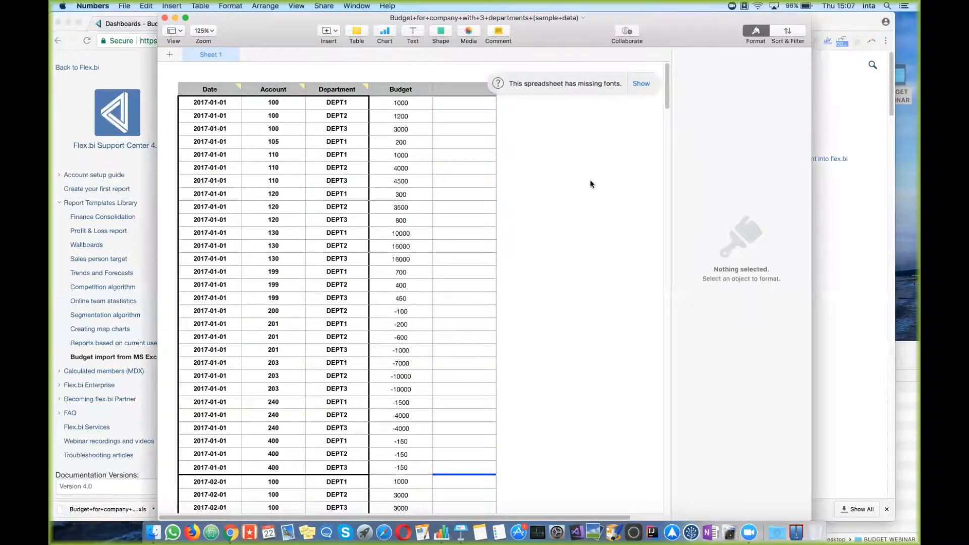
Step: Move the Numbers sheet aside and scroll the import guide to 'Preparing a file for import'
drag(564, 32, 675, 12)
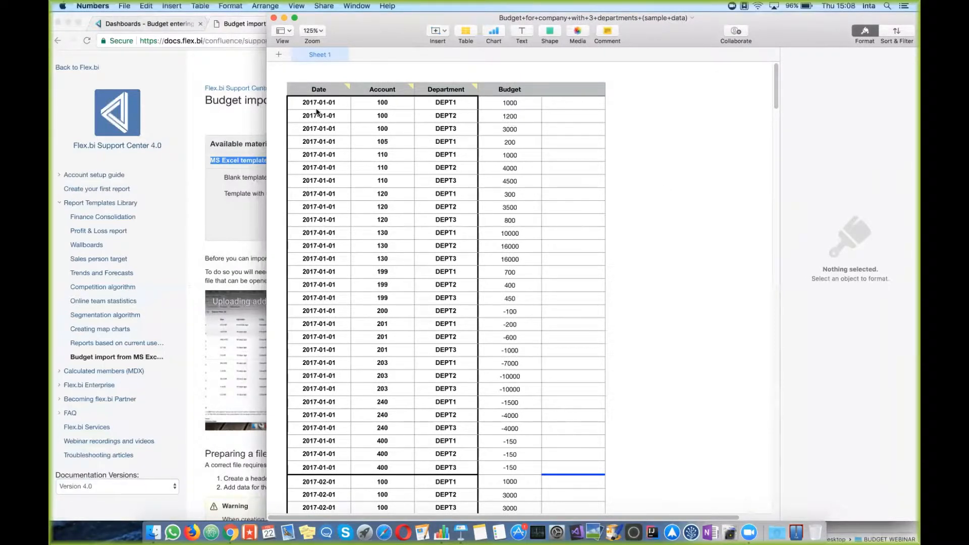
mouse_move(340, 91)
click(222, 270)
scroll(402, 297, down, 10)
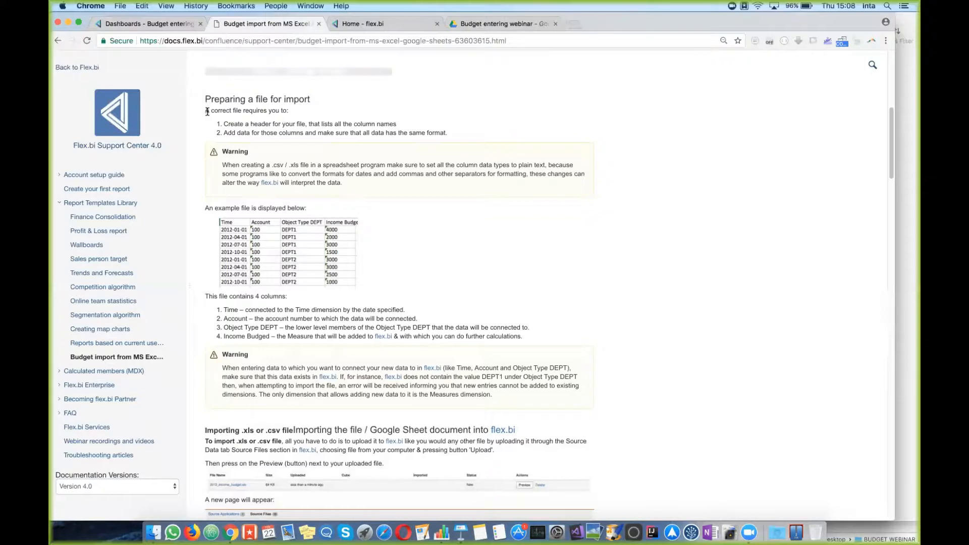
Step: Highlight the 'Create a header for your file' requirement, then bring the Numbers budget sheet forward
drag(224, 123, 393, 124)
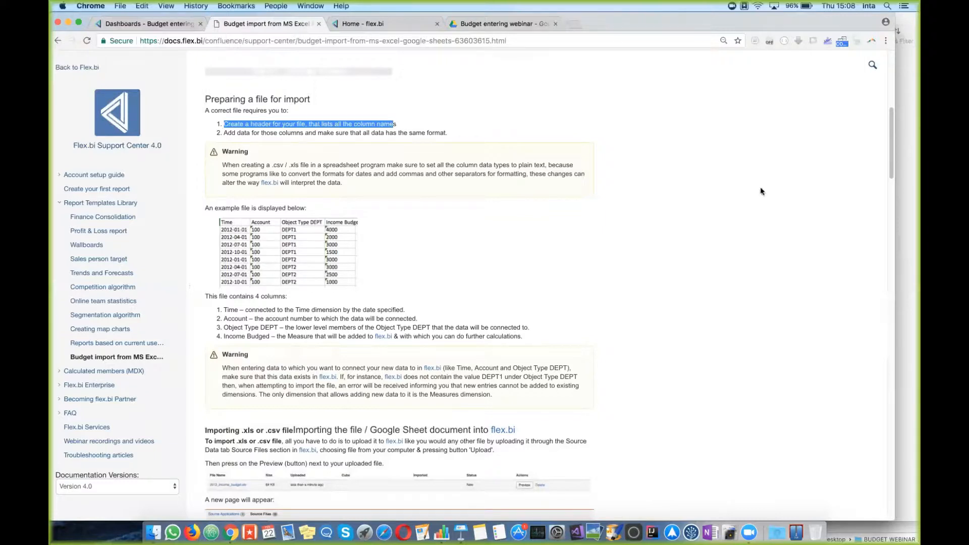
click(901, 253)
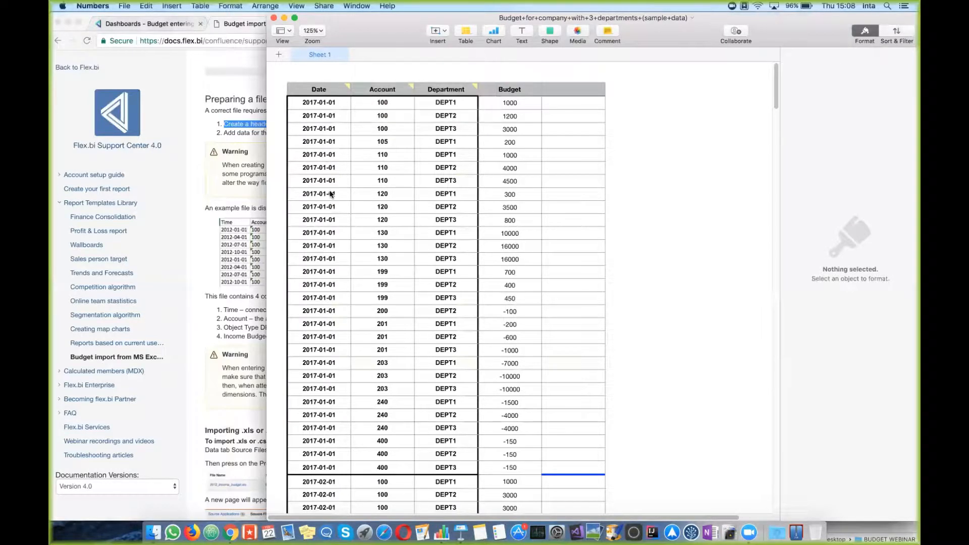
drag(329, 105, 330, 172)
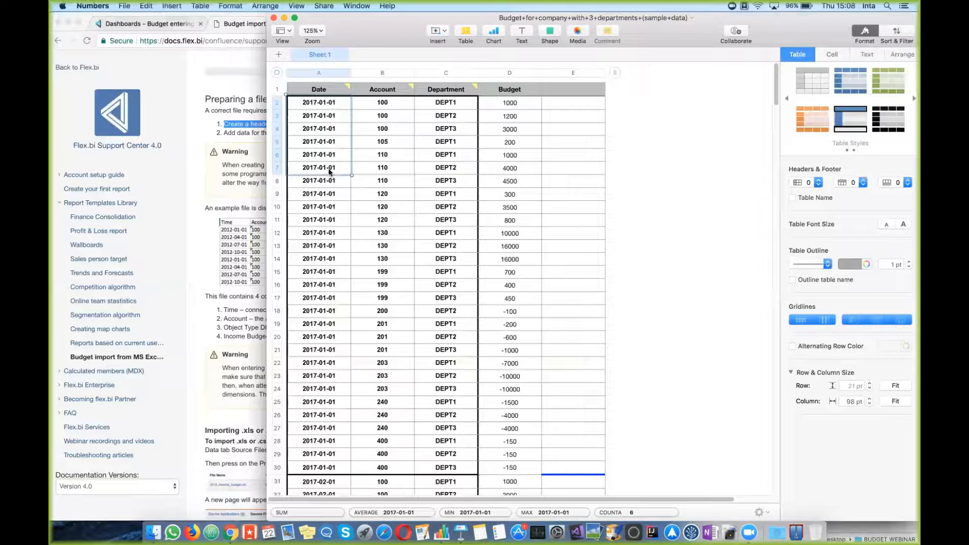
click(403, 105)
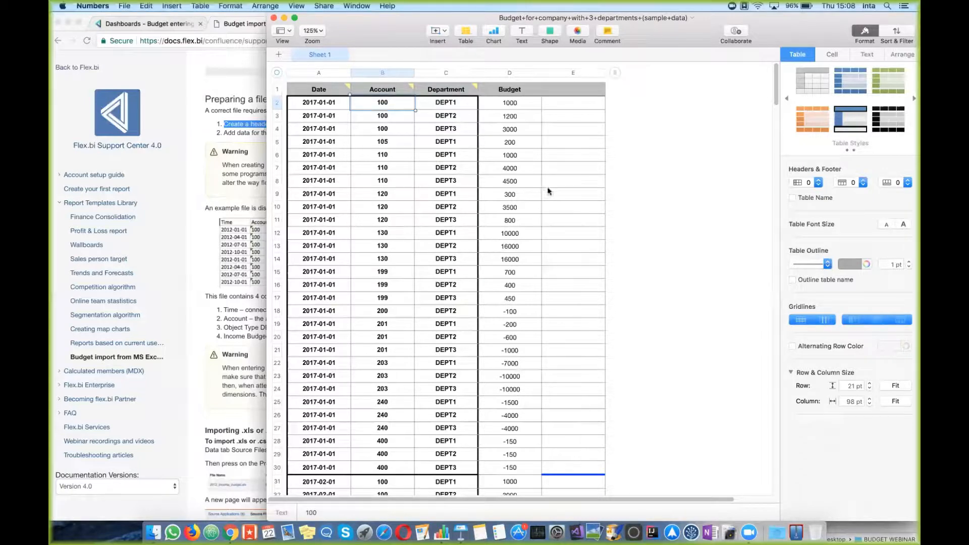
drag(466, 104, 455, 470)
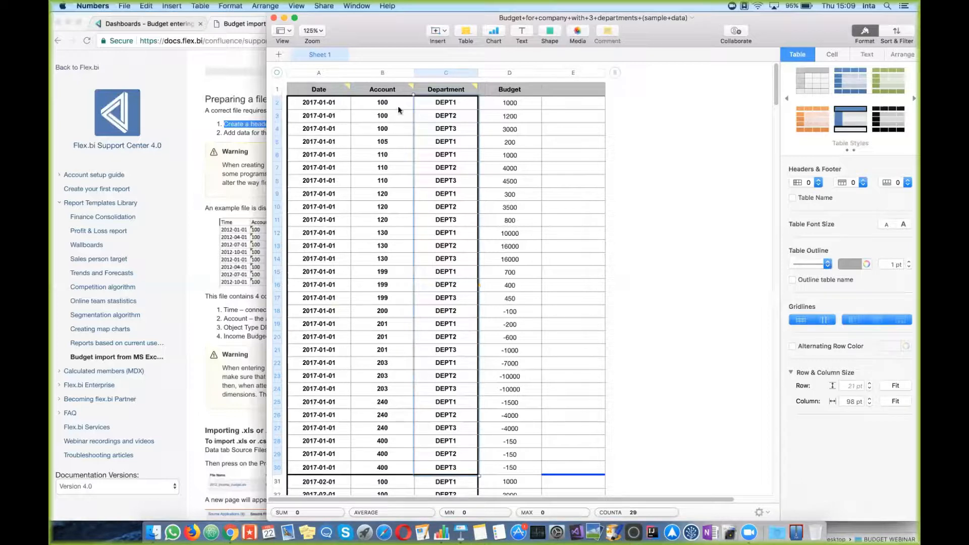
drag(397, 101, 396, 468)
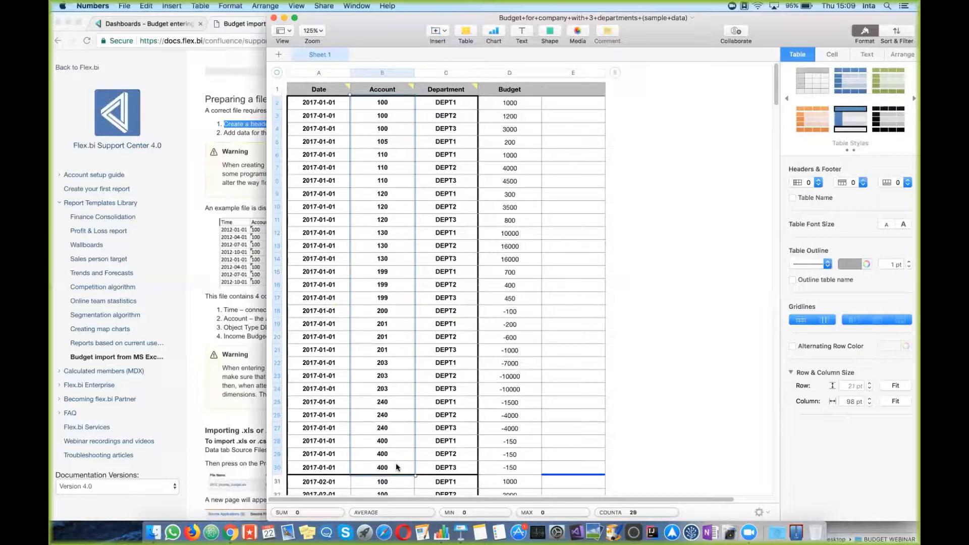
drag(459, 103, 464, 443)
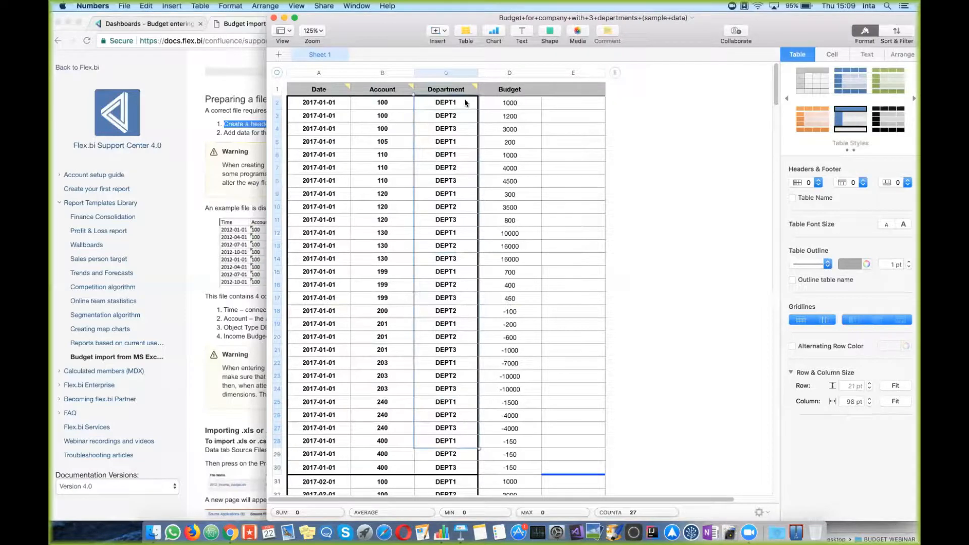
mouse_move(467, 93)
click(460, 106)
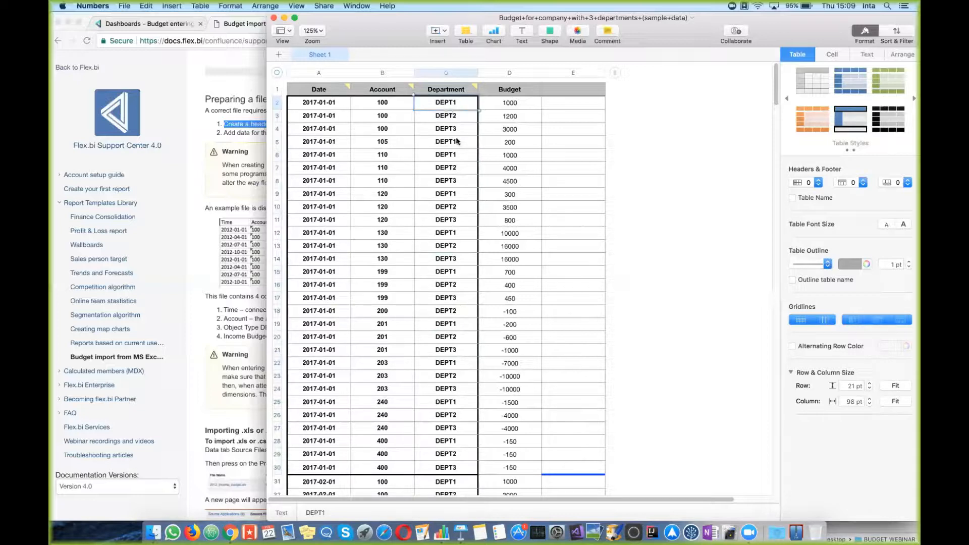
drag(398, 99, 390, 153)
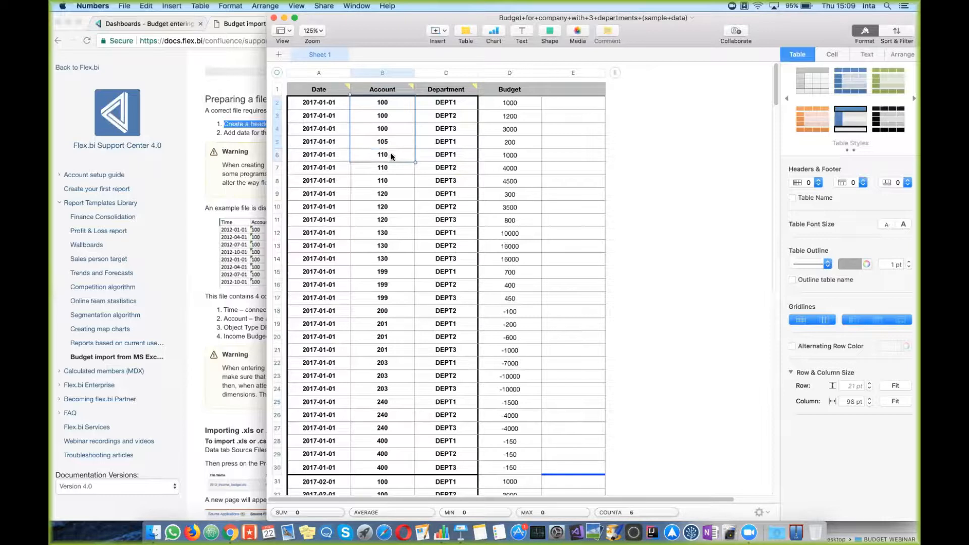
click(530, 106)
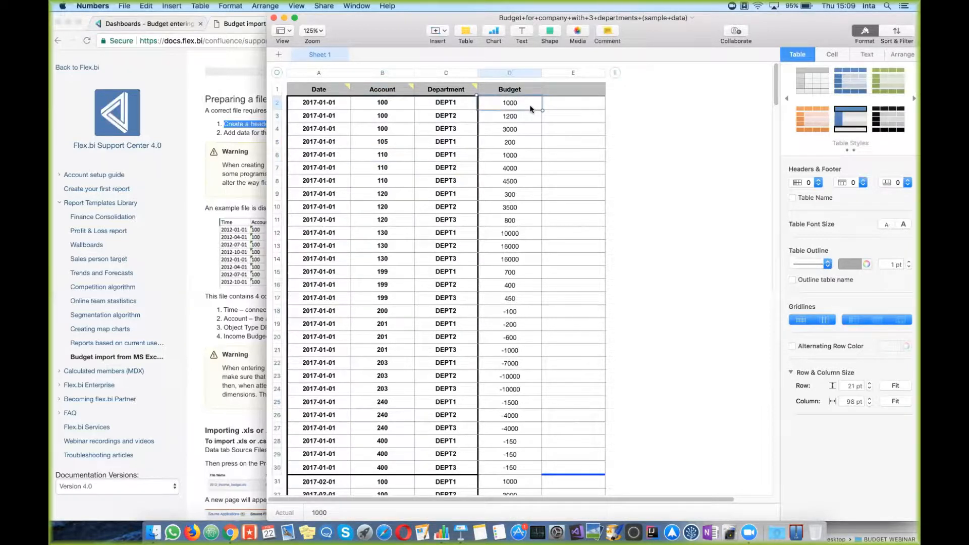
scroll(508, 366, down, 5)
scroll(509, 365, down, 4)
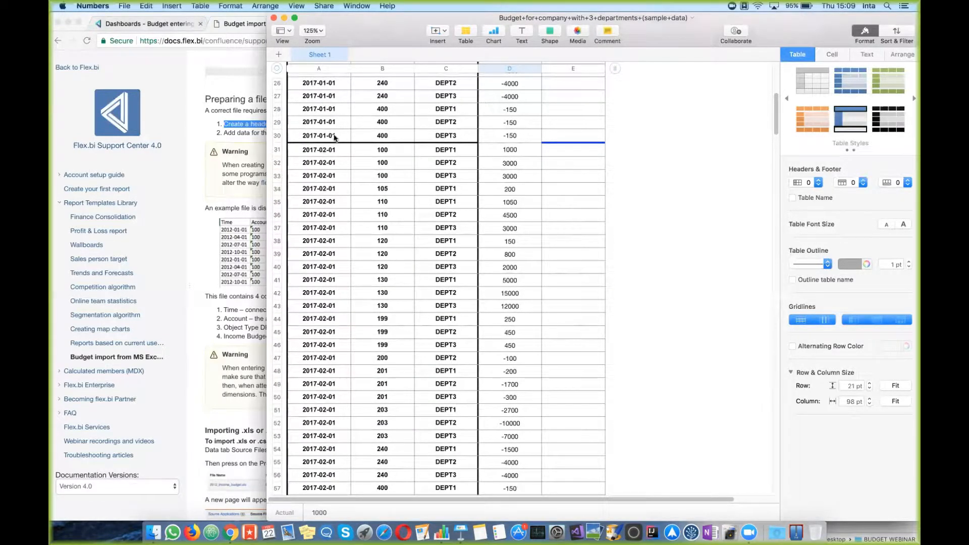
drag(335, 149, 323, 449)
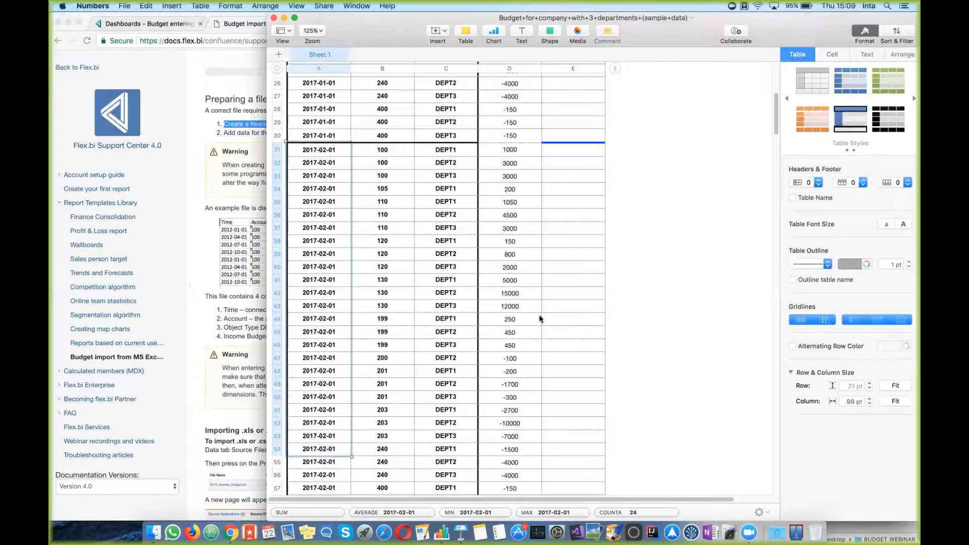
scroll(538, 317, down, 7)
click(324, 270)
double_click(324, 269)
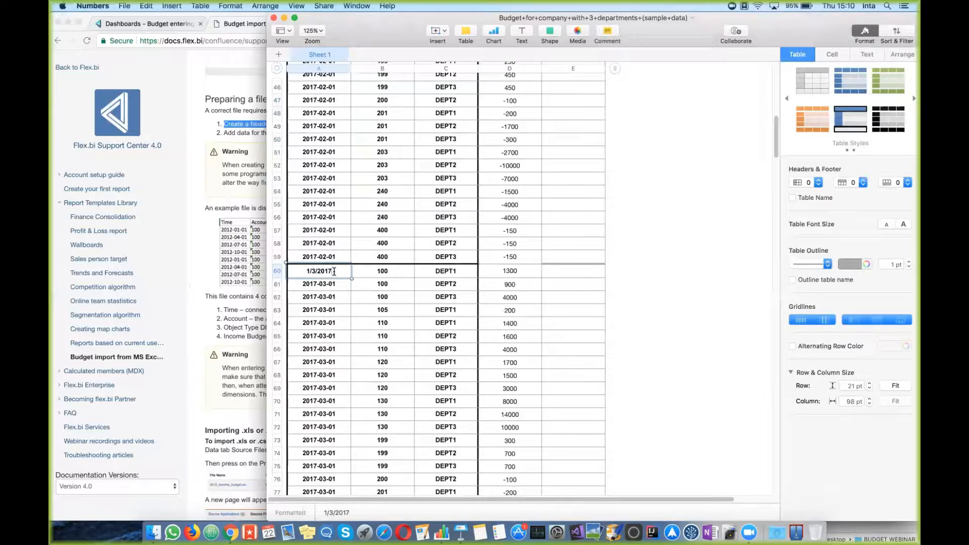
click(378, 297)
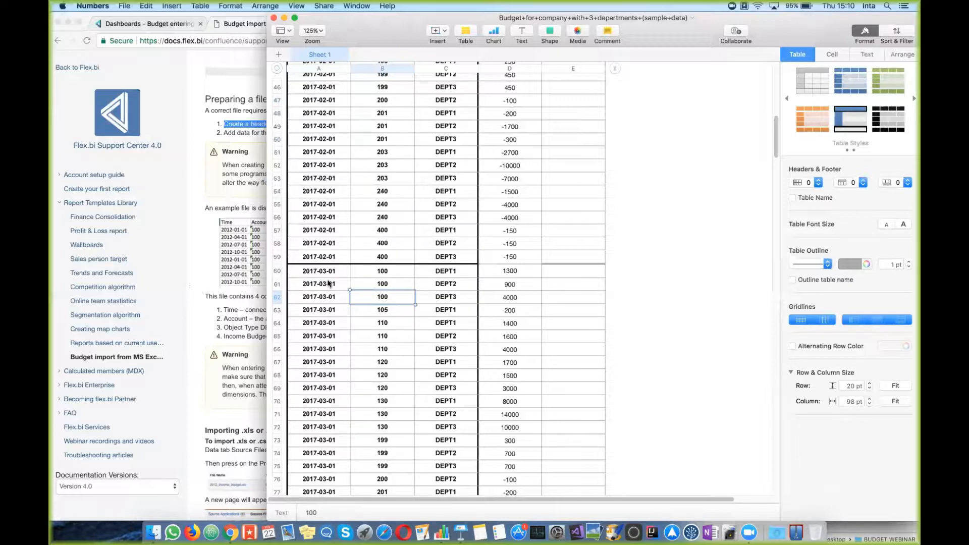
scroll(446, 334, up, 15)
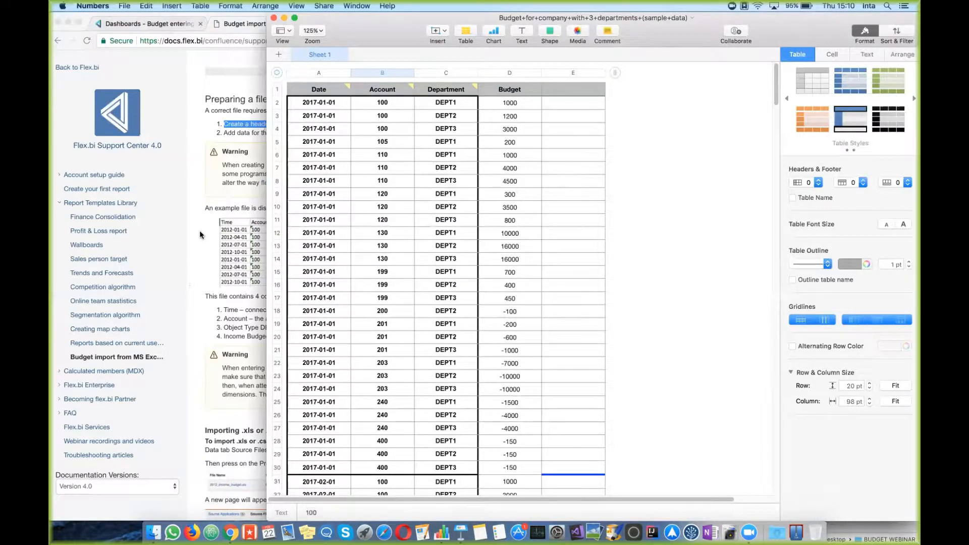
drag(464, 229, 238, 220)
Step: Highlight the docs line on the Time column mapping, then bring the Numbers budget sheet back
click(205, 245)
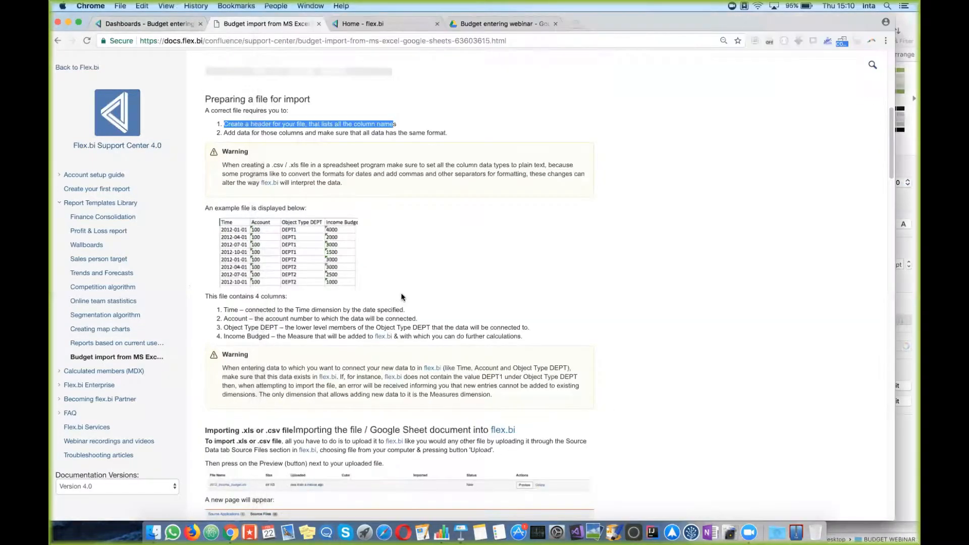
scroll(401, 295, down, 3)
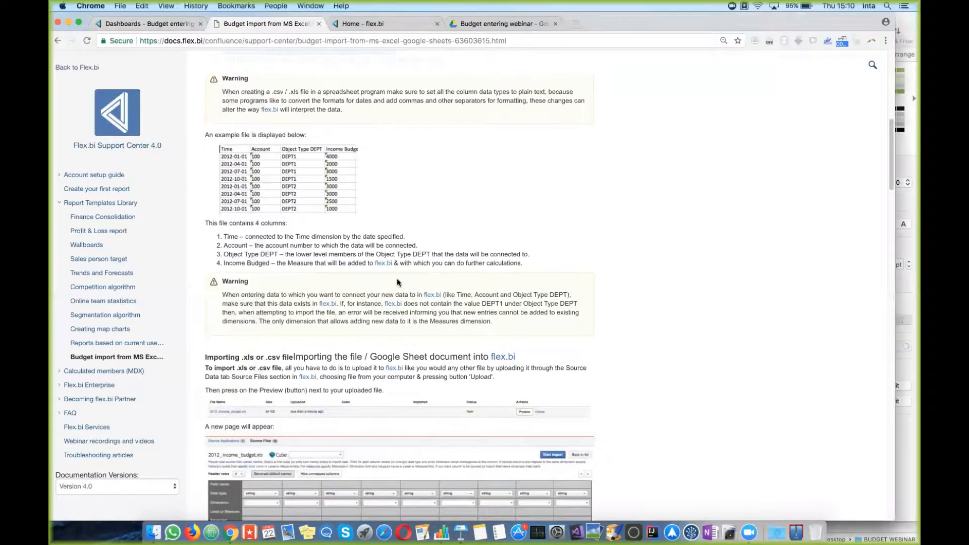
drag(226, 236, 441, 241)
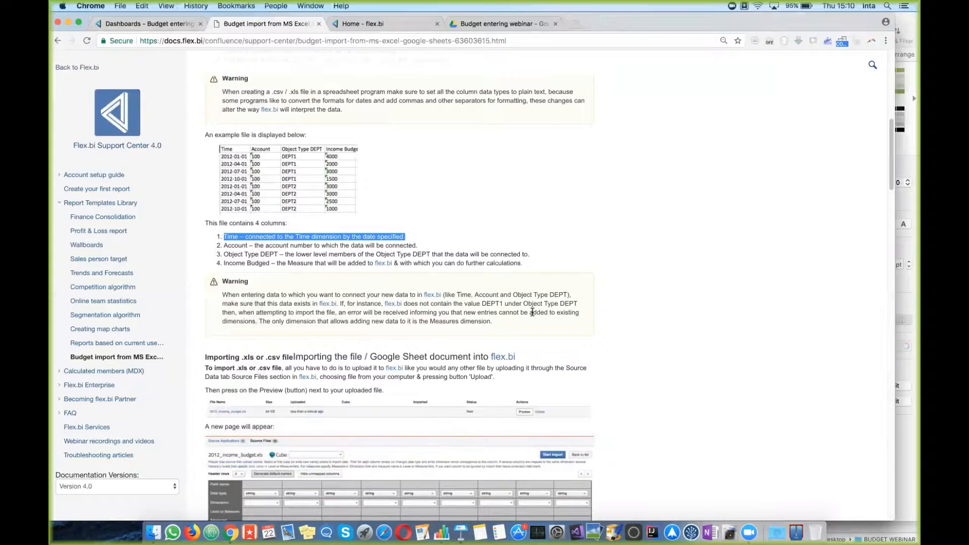
click(904, 302)
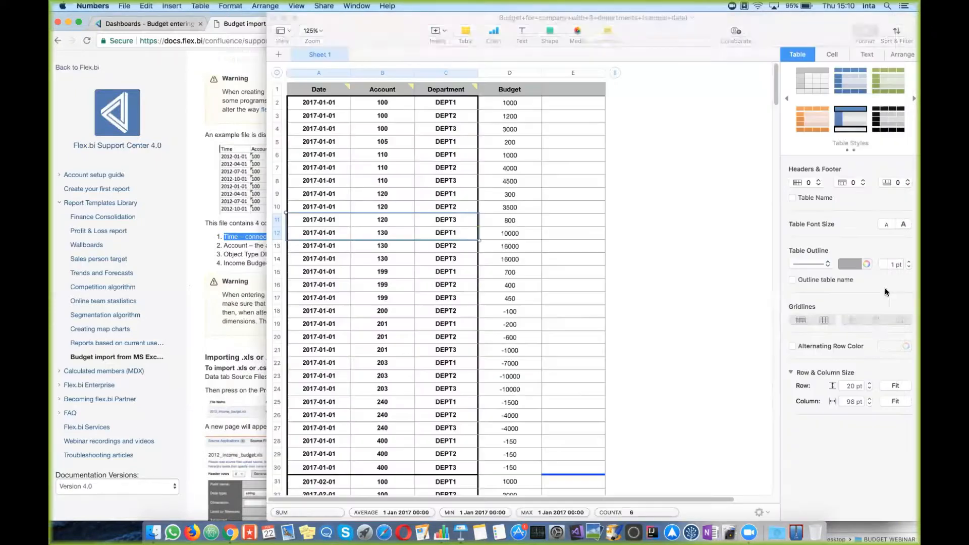
Step: Select the Account values in B2:B30, then select cell A27 and show row 27's options
click(325, 117)
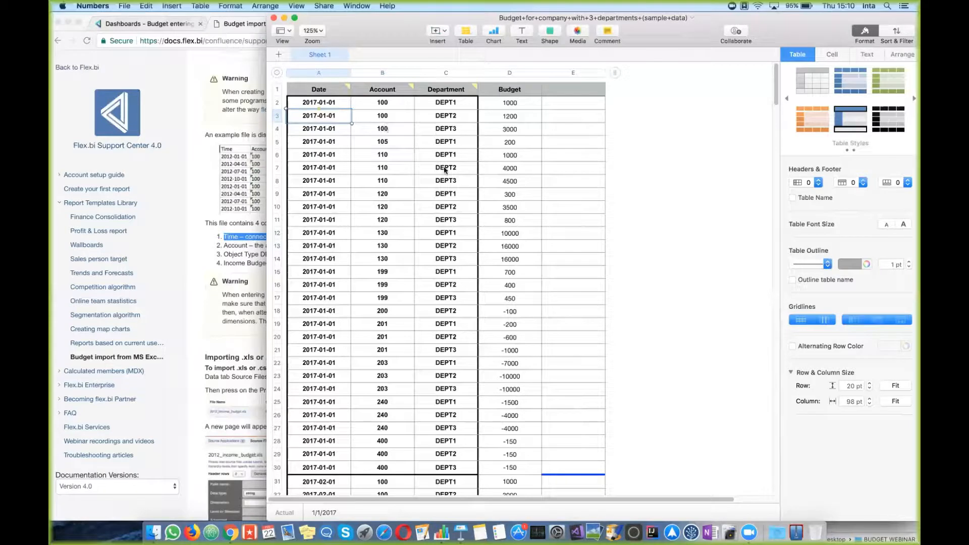
scroll(393, 131, up, 2)
click(396, 467)
drag(396, 467, 392, 104)
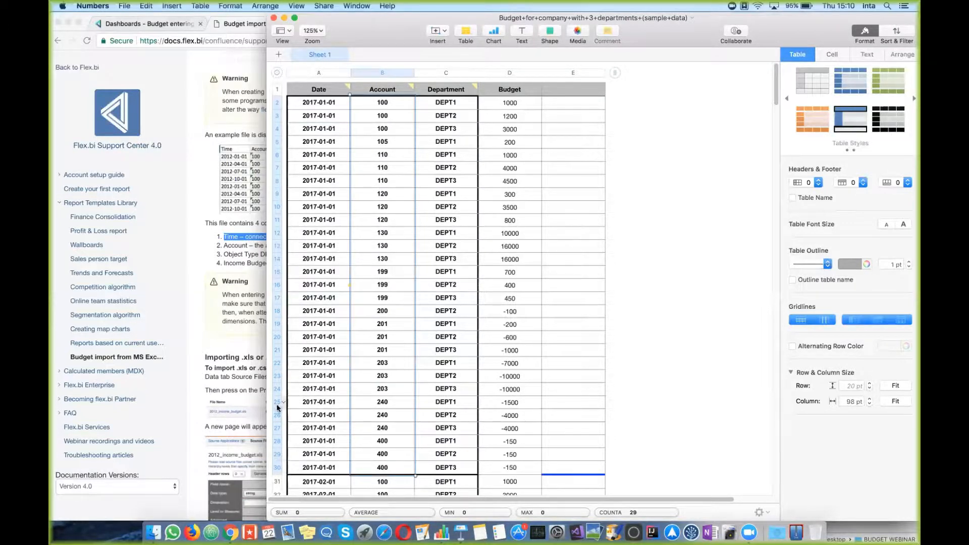
click(314, 434)
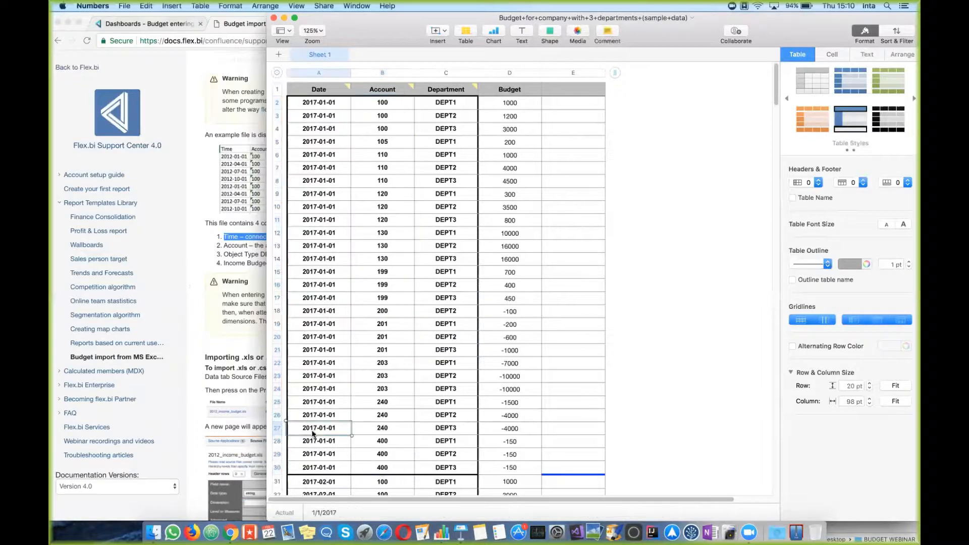
click(278, 427)
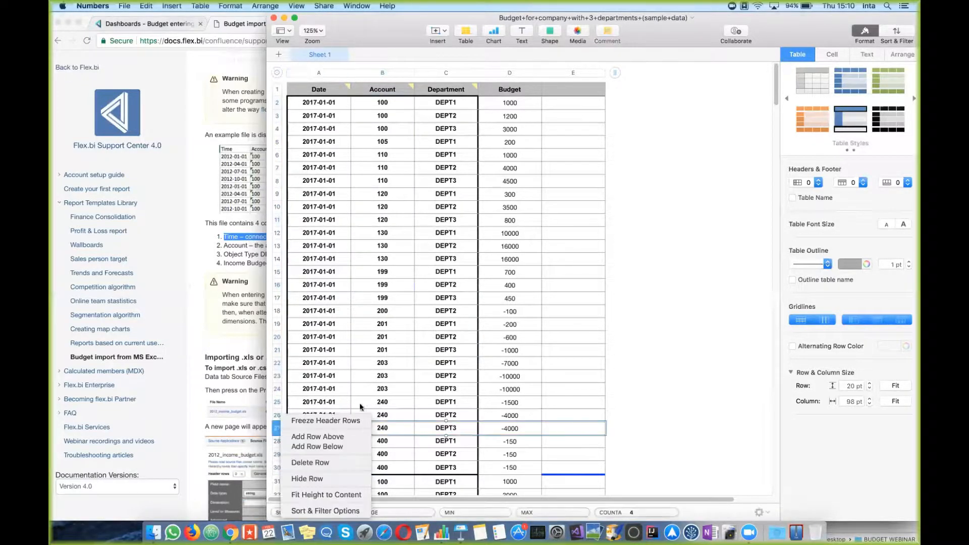
Step: Insert an empty row above row 27 and copy the 2017-01-01 date into A27
click(350, 437)
click(334, 419)
click(341, 430)
text(2017-01-01)
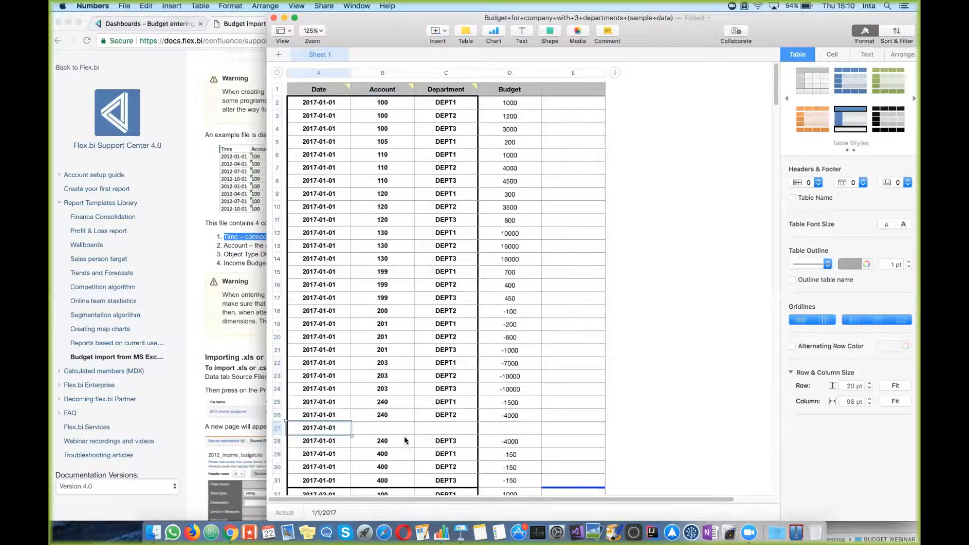
Step: Fill row 27 with account 500, department DEPT1 and budget 5000
click(401, 426)
text(5000)
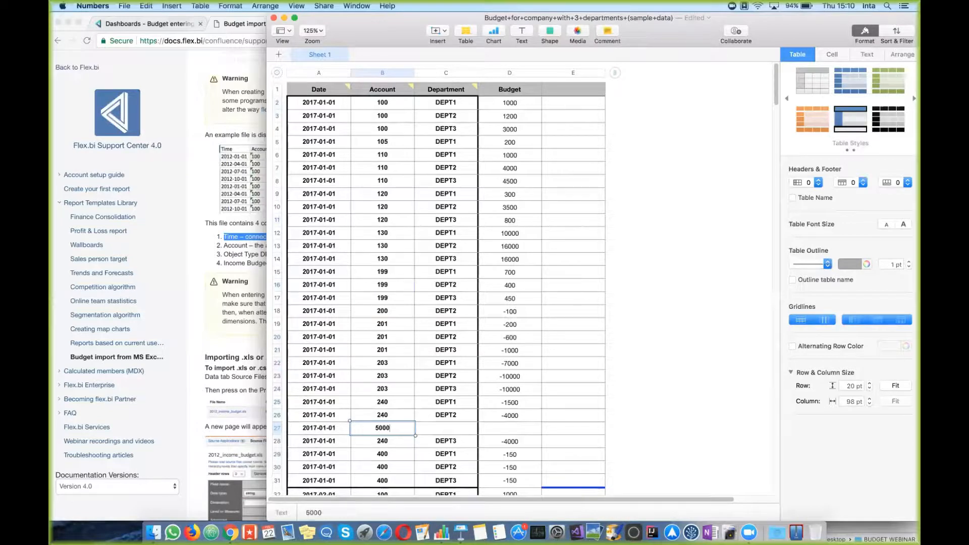
key(BackSpace)
click(453, 431)
text(DEPT1)
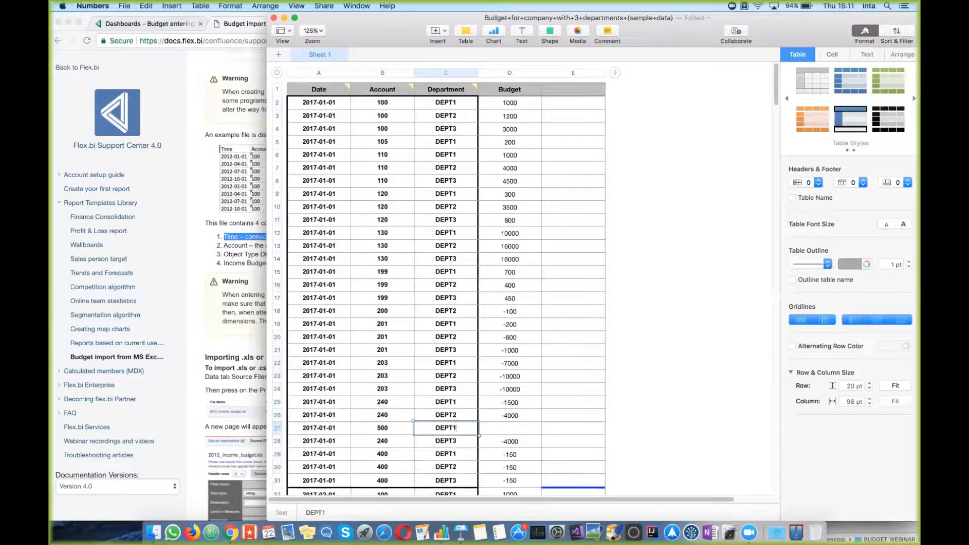
key(Tab)
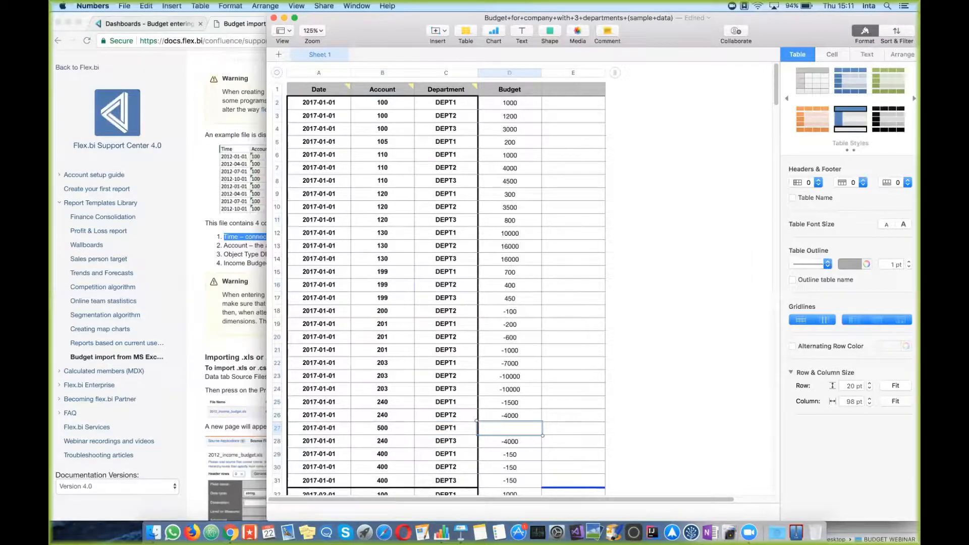
text(5000)
key(Return)
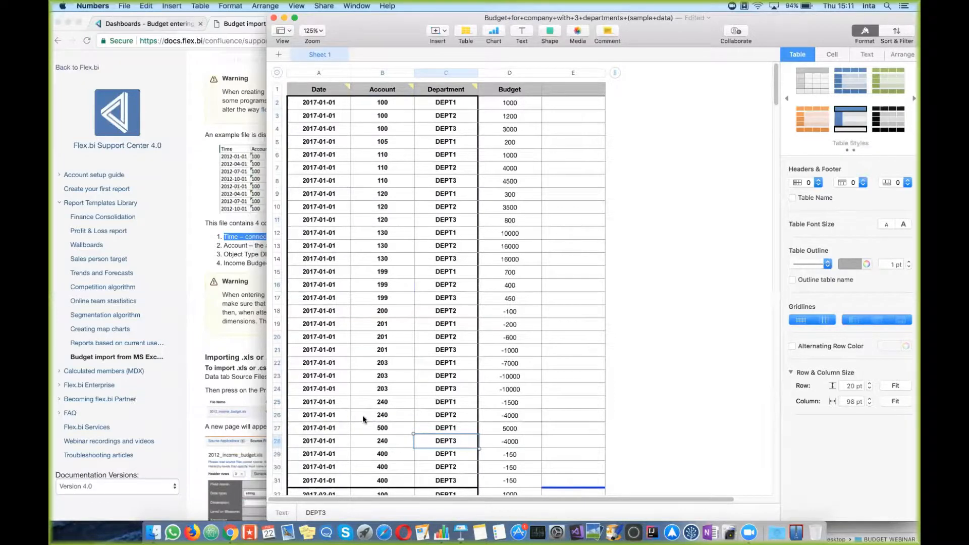
scroll(362, 415, down, 10)
scroll(363, 415, down, 1)
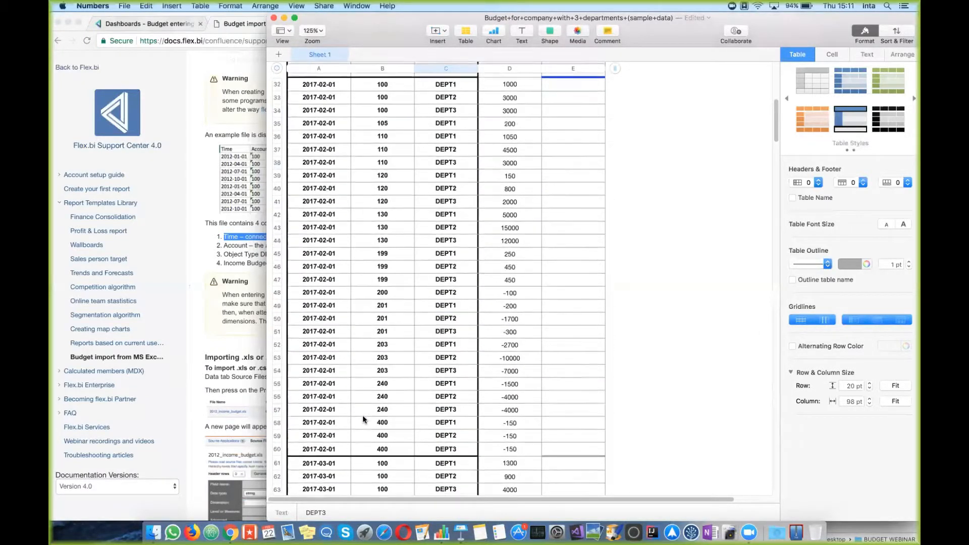
Step: Insert an empty row above row 58 and paste the 2017-02-01 date into A58
click(276, 421)
right_click(276, 422)
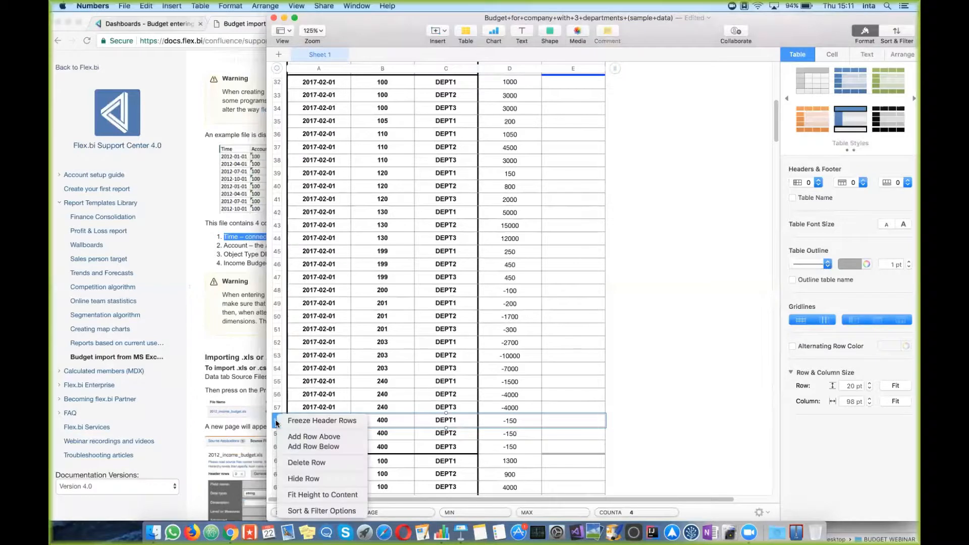
click(322, 435)
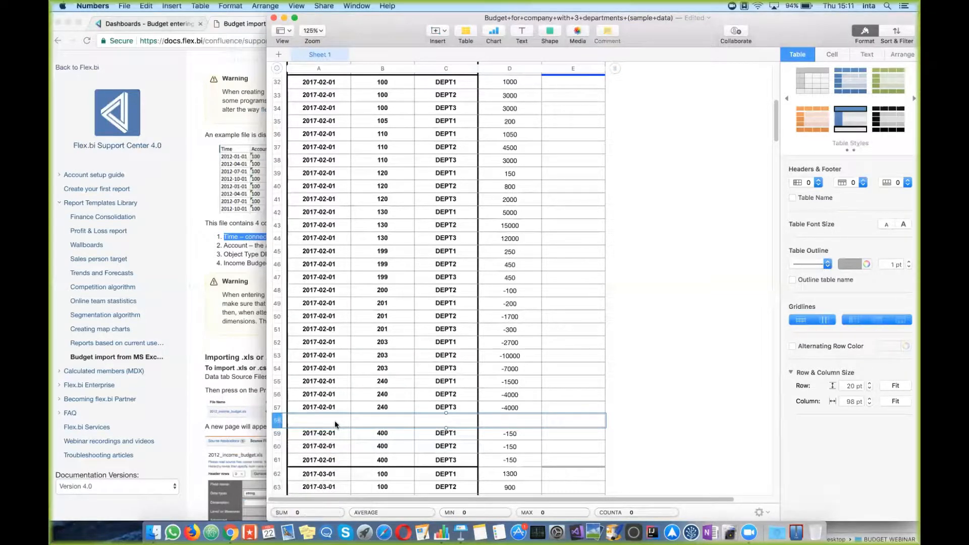
click(334, 421)
text(2017-02-01)
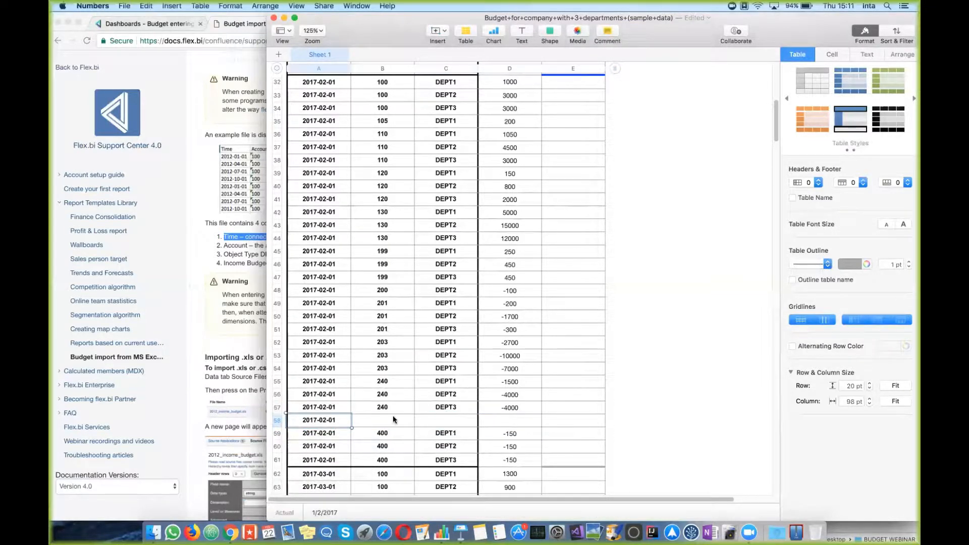
Step: Fill row 58 with account 500, department DEPT1 and budget 2000
click(393, 415)
text(500)
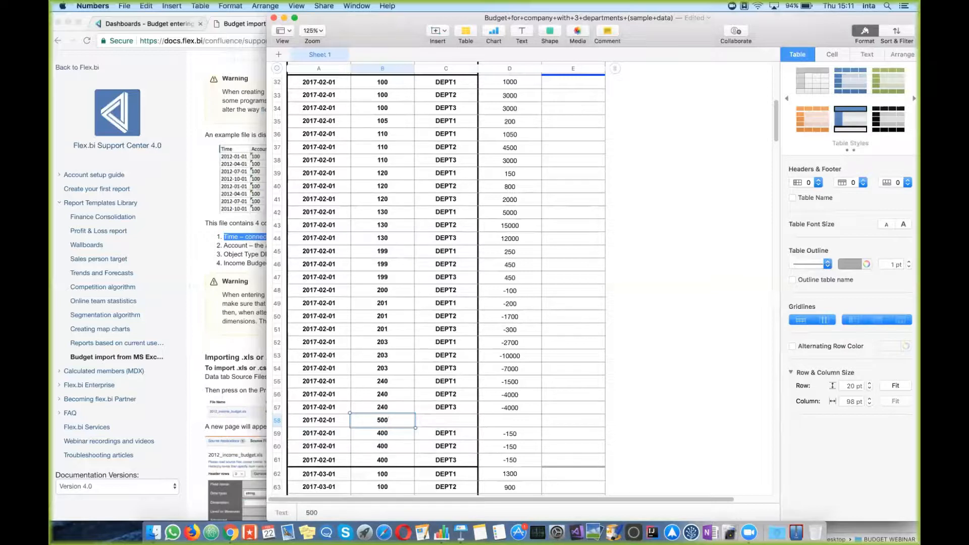
key(Tab)
text(DEPT1)
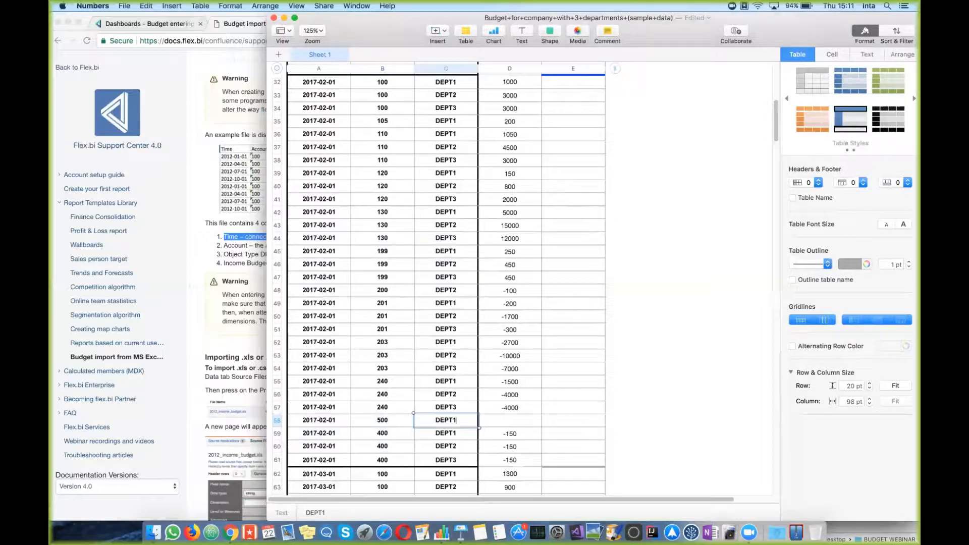
key(Return)
click(531, 422)
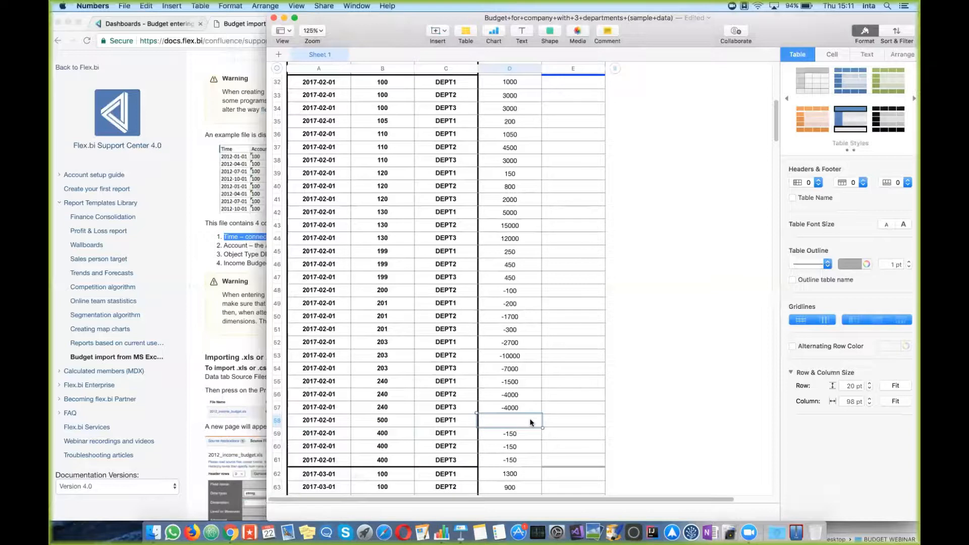
text(2000)
key(Return)
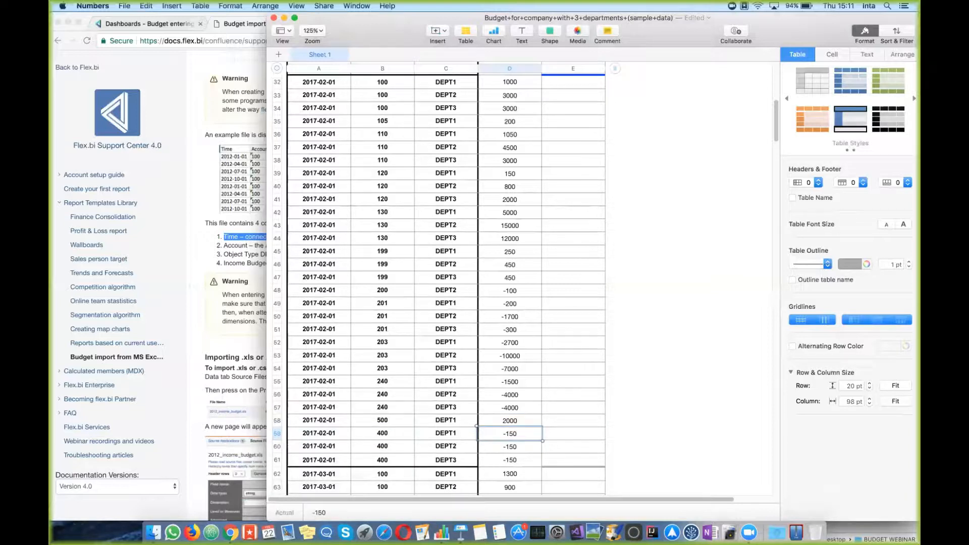
click(621, 383)
scroll(486, 247, up, 15)
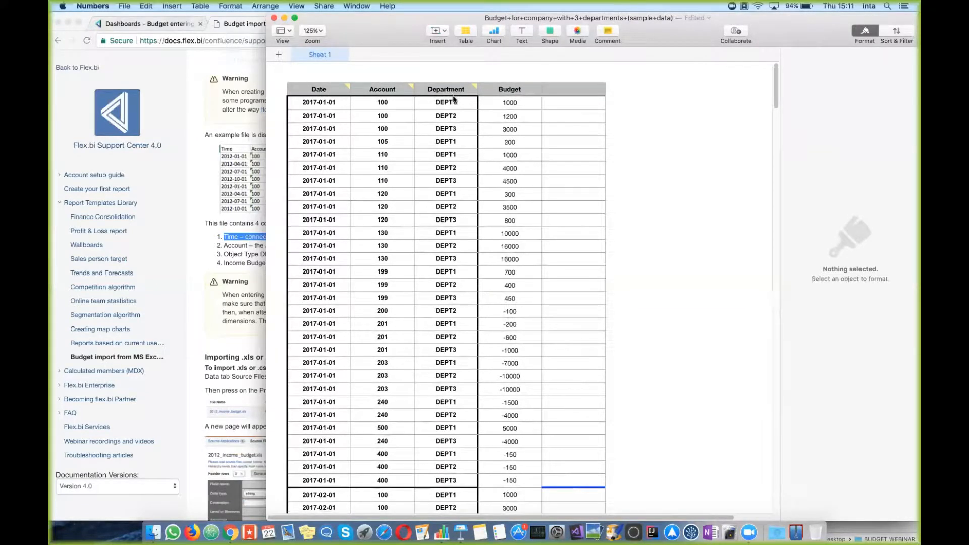
mouse_move(450, 95)
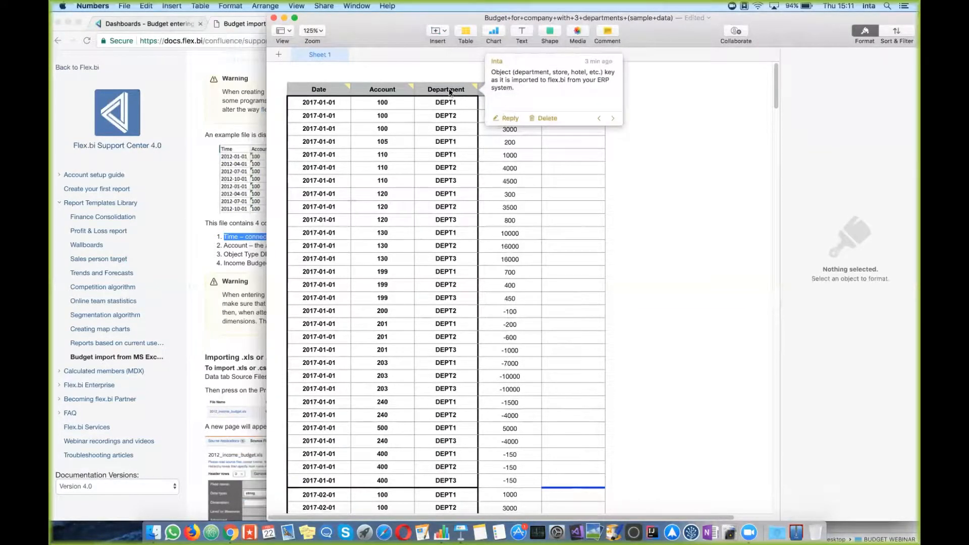
Step: Add an EMPLOYEE column before Budget, with EMPL1 as its first value
click(449, 91)
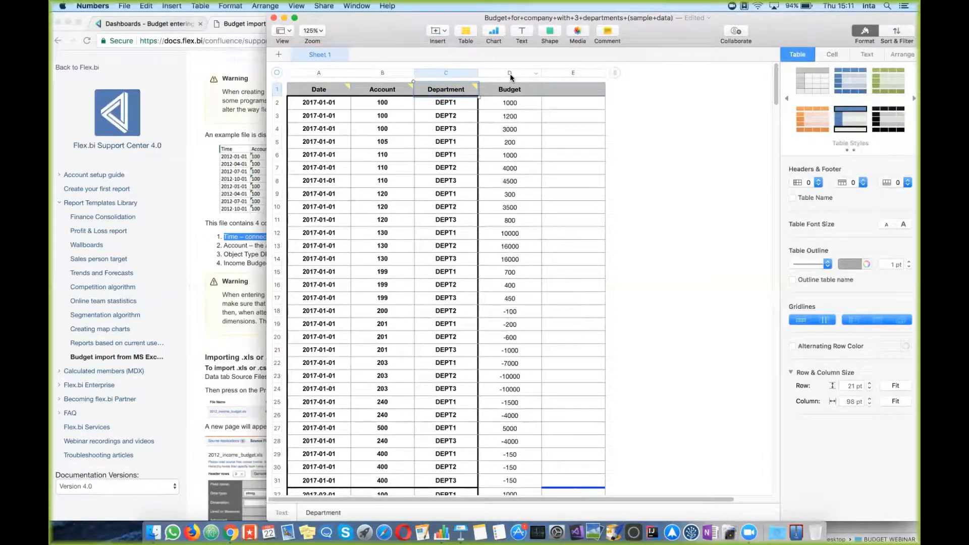
click(486, 73)
right_click(486, 73)
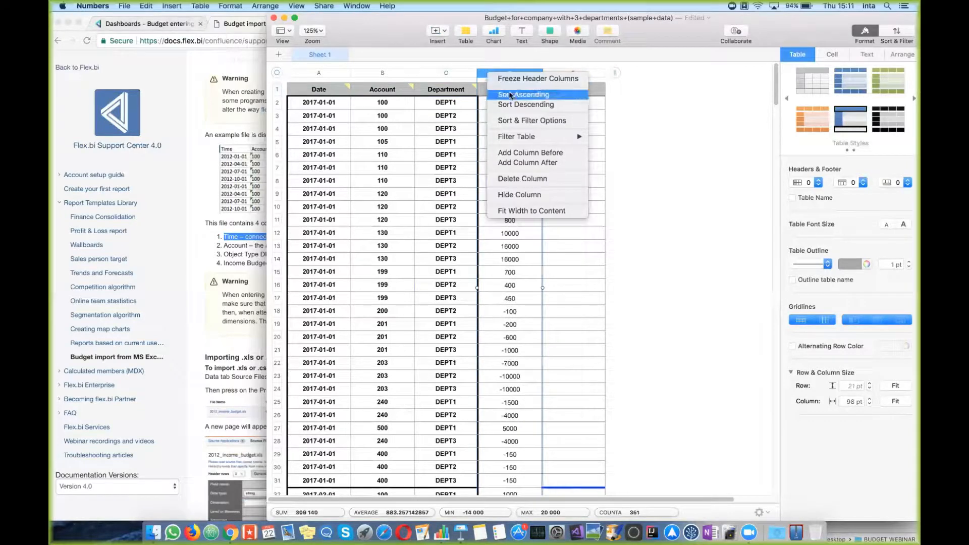
click(518, 152)
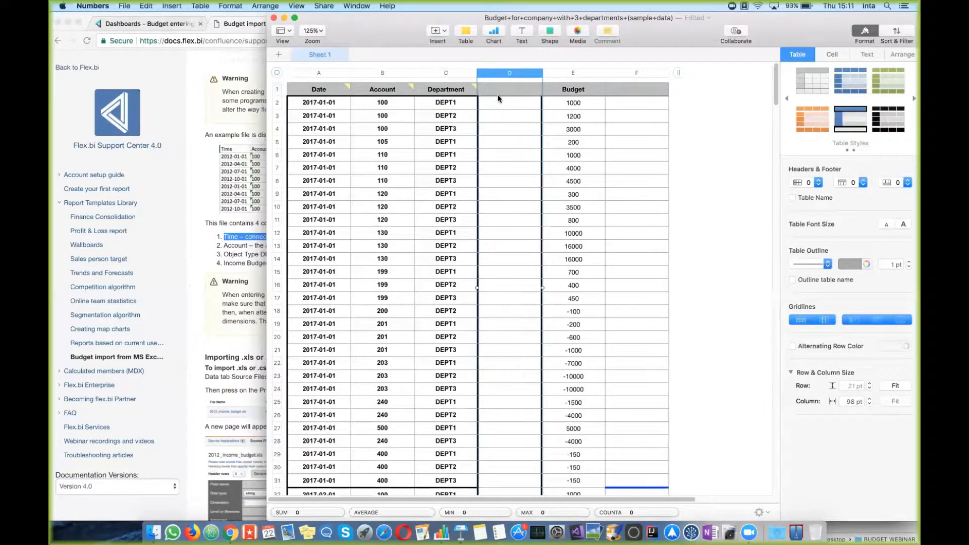
click(498, 99)
click(509, 90)
text(EMPLO)
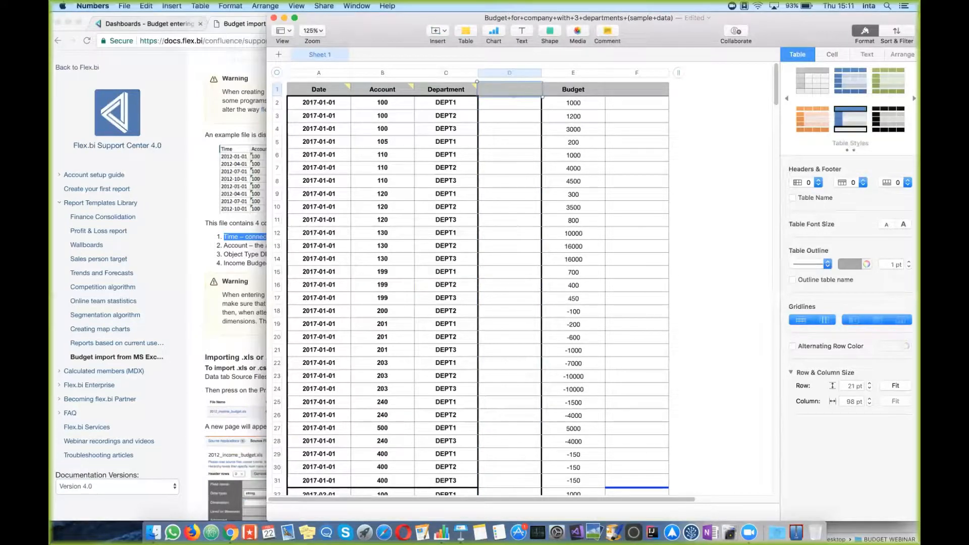
text(YEE)
key(Return)
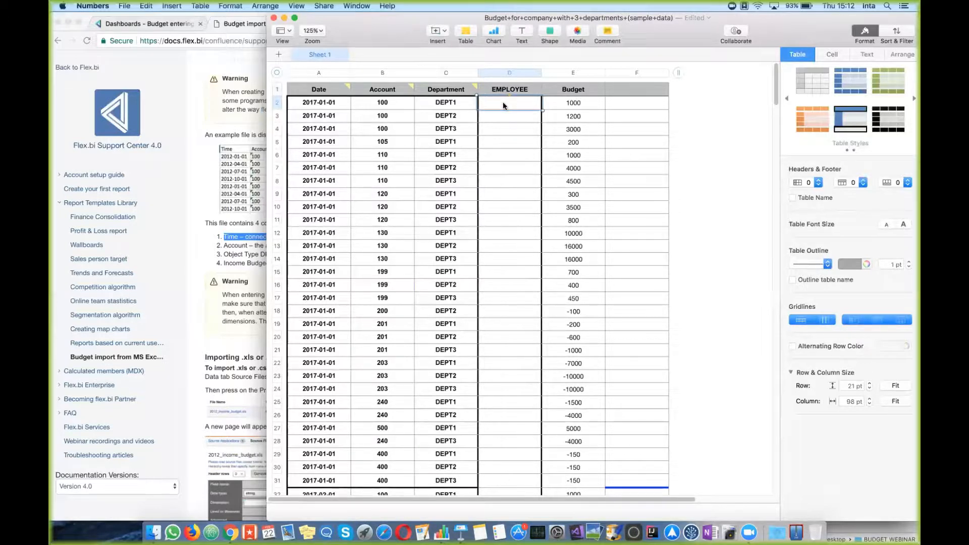
text(EMPL1)
key(Return)
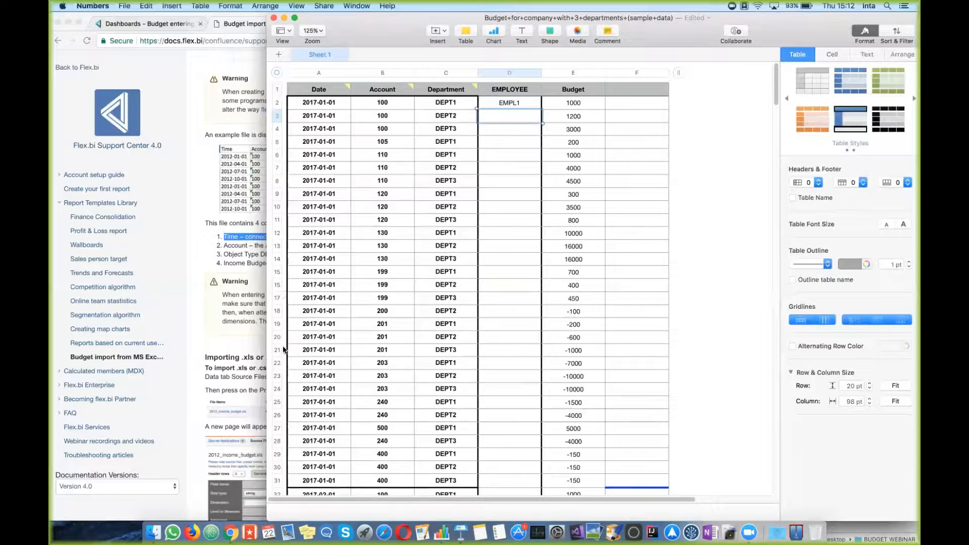
Step: Delete row 27 (account 500) and the EMPLOYEE column, then return to the flex.bi docs
click(277, 429)
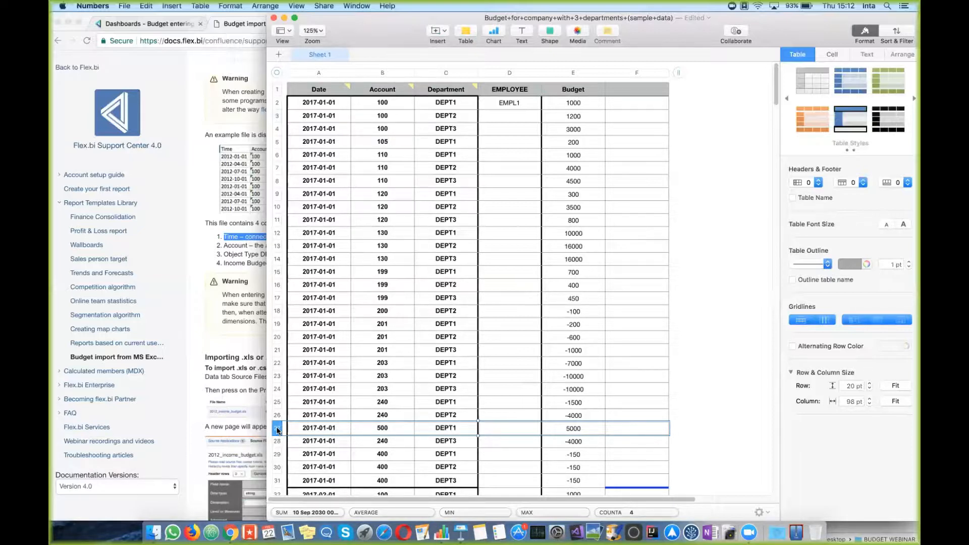
right_click(277, 430)
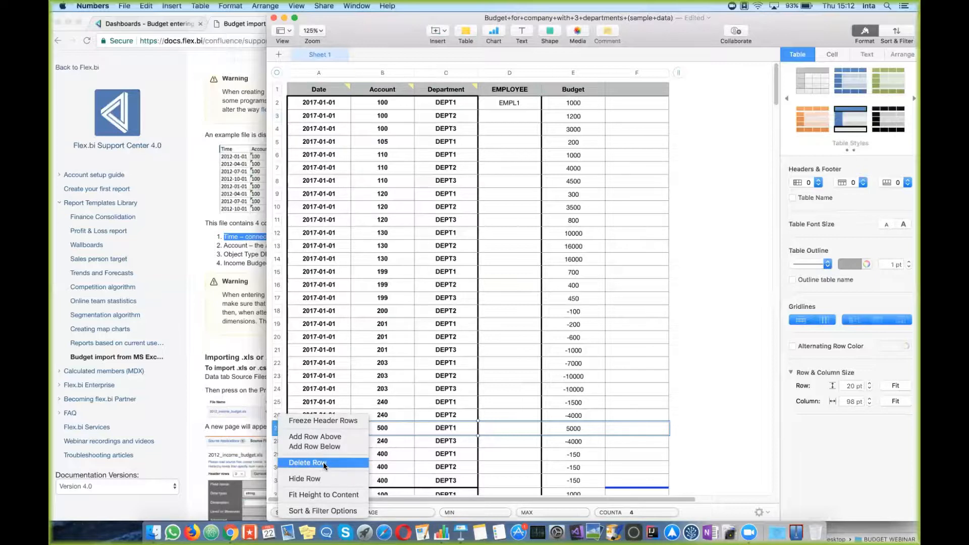
click(595, 19)
click(512, 73)
right_click(512, 74)
click(548, 180)
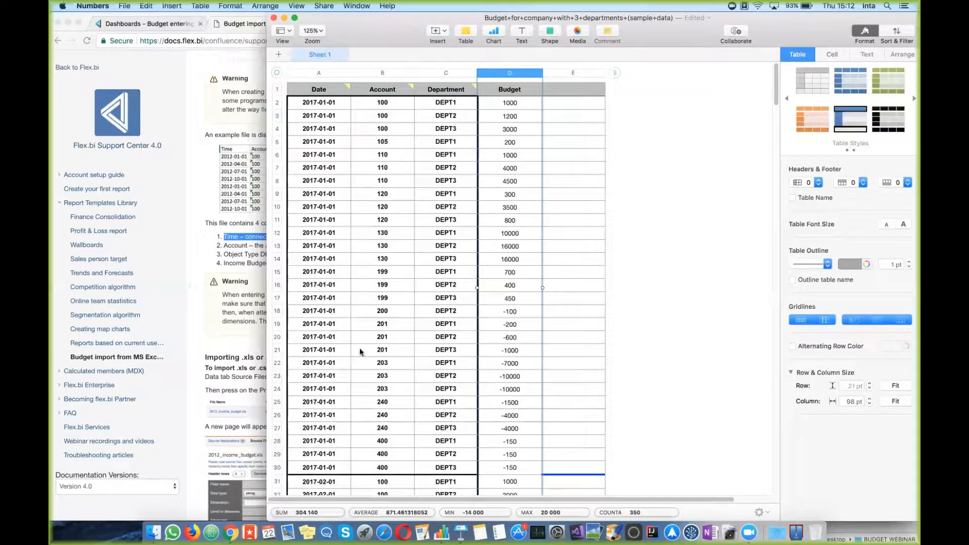
click(572, 293)
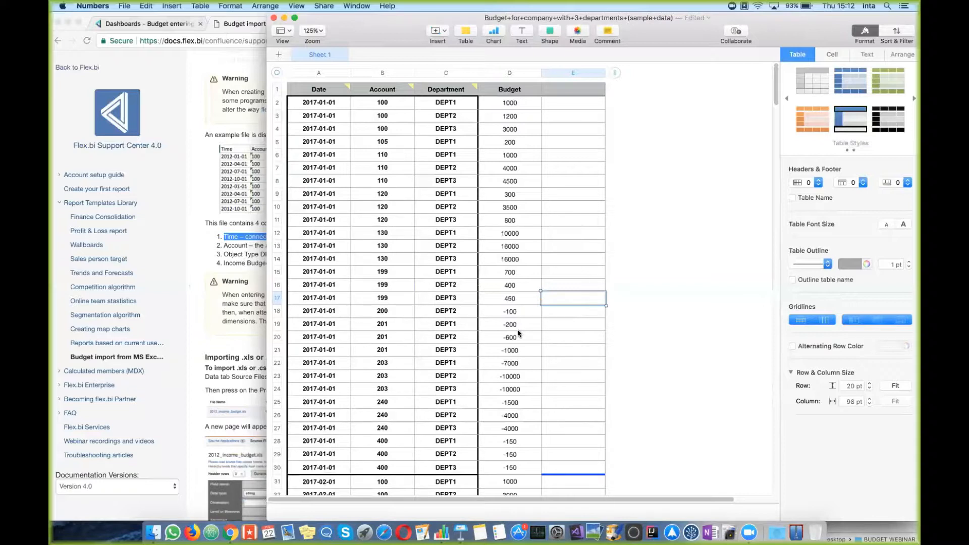
click(248, 332)
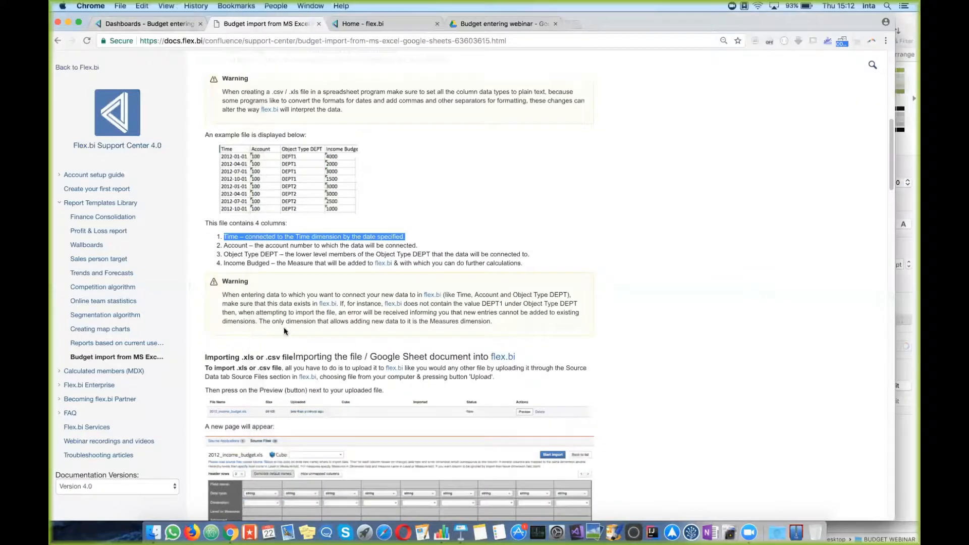
Step: Highlight the .xls/.csv import heading, close the Dashboards tab and go to Source Data
scroll(589, 295, down, 3)
scroll(589, 295, down, 2)
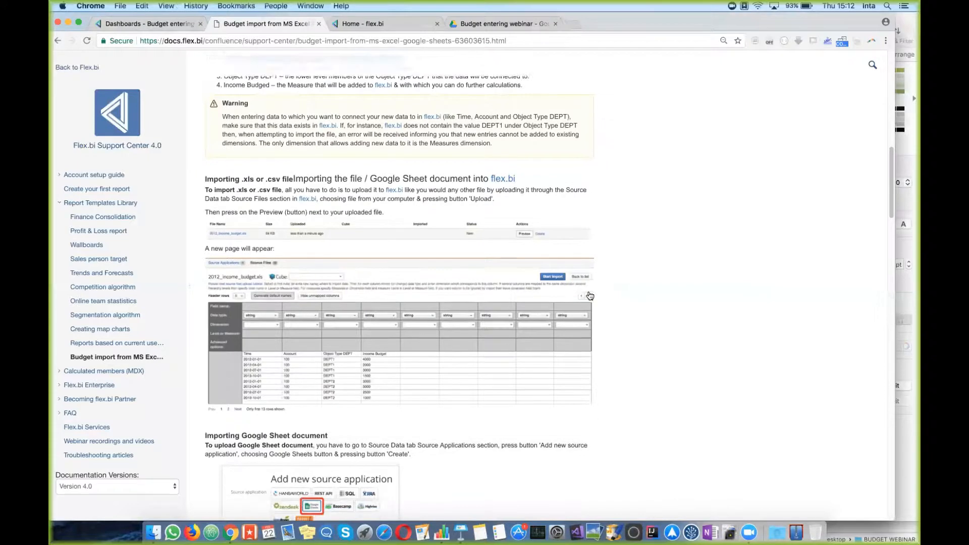
drag(204, 129, 358, 130)
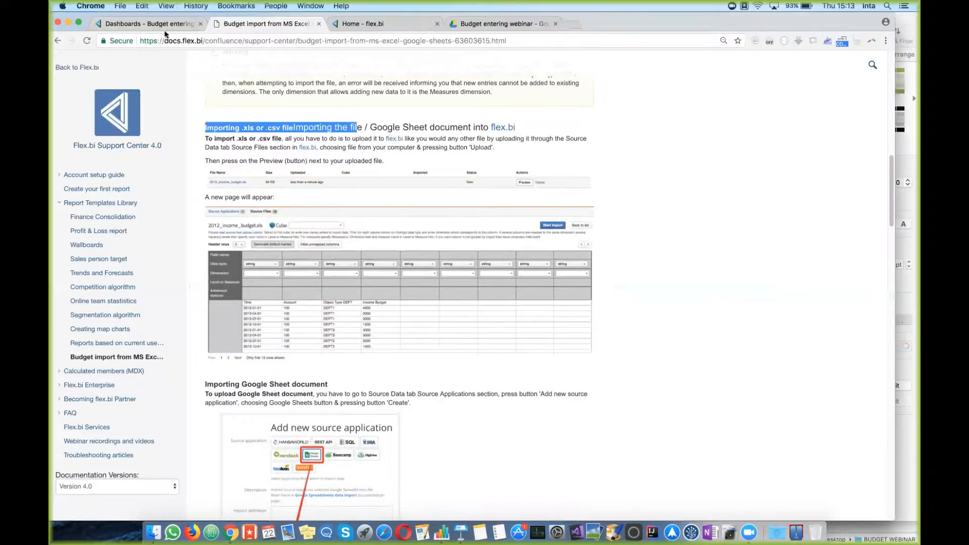
click(385, 24)
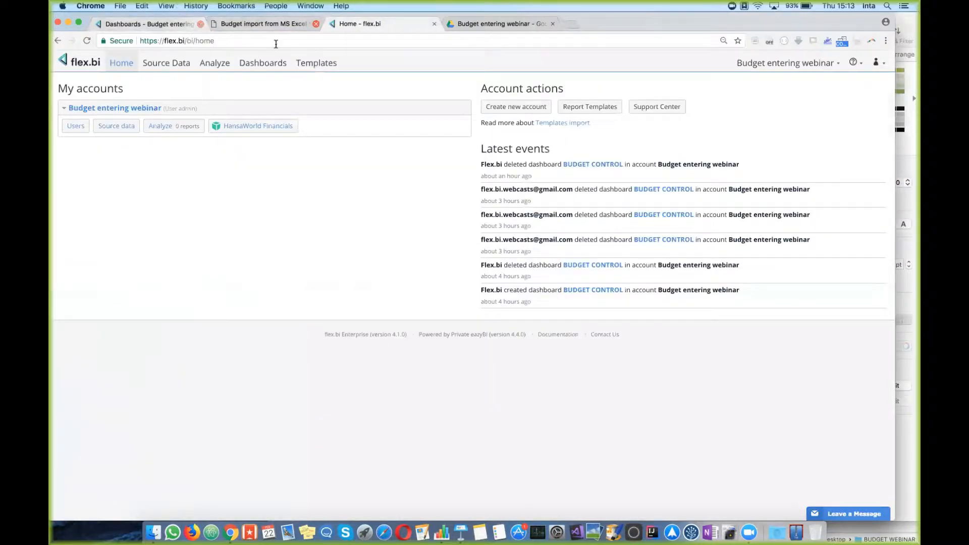
click(200, 23)
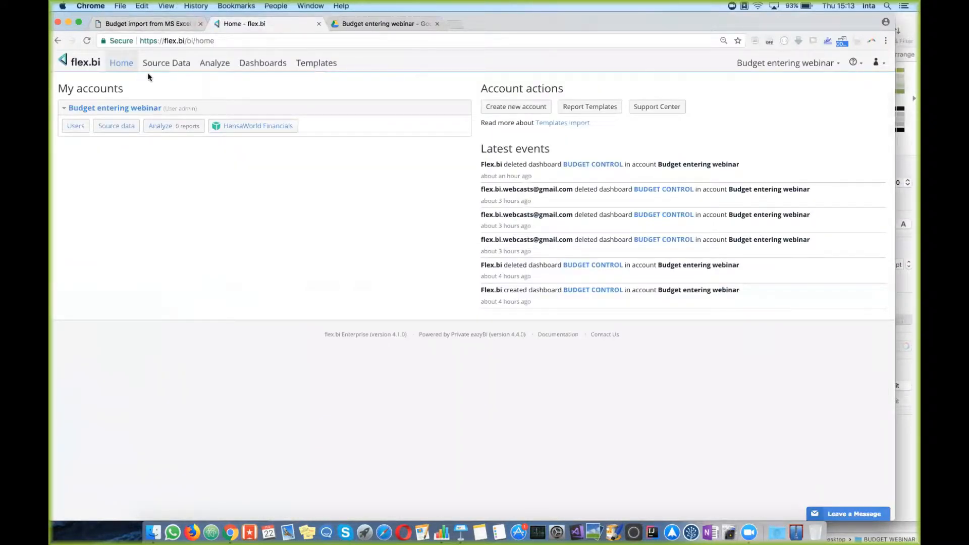
click(173, 68)
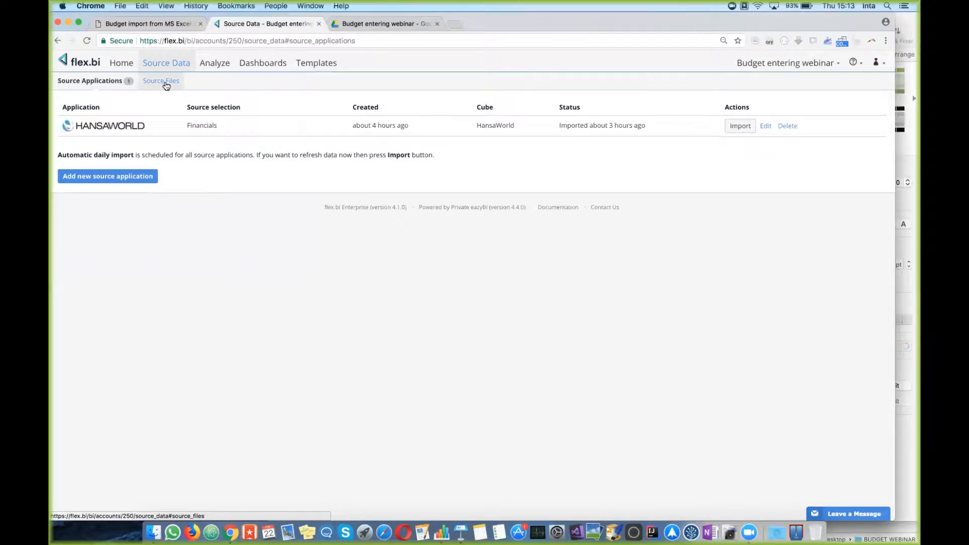
Step: Upload 'Budget for company with 3 departments (sample data).xls' from BUDGET WEBINAR and preview it
click(166, 83)
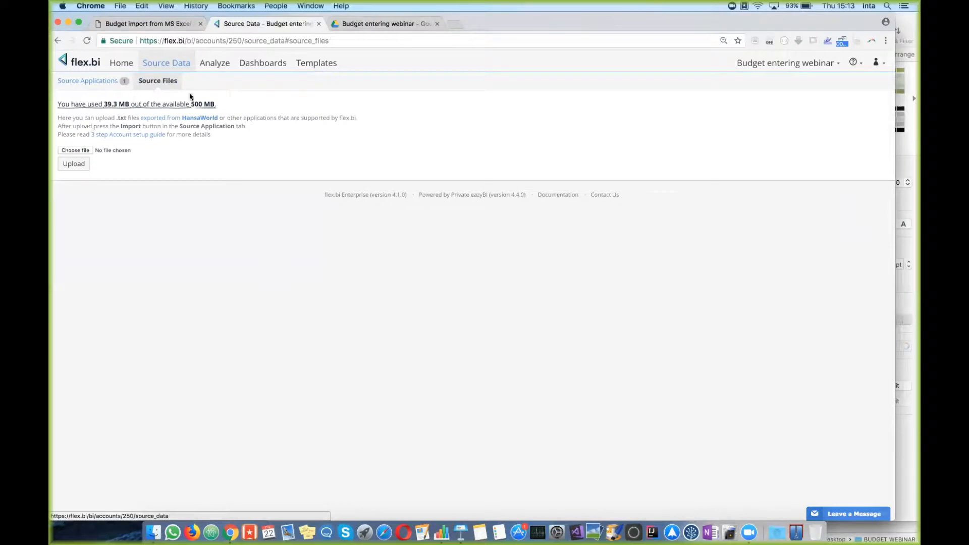
click(86, 150)
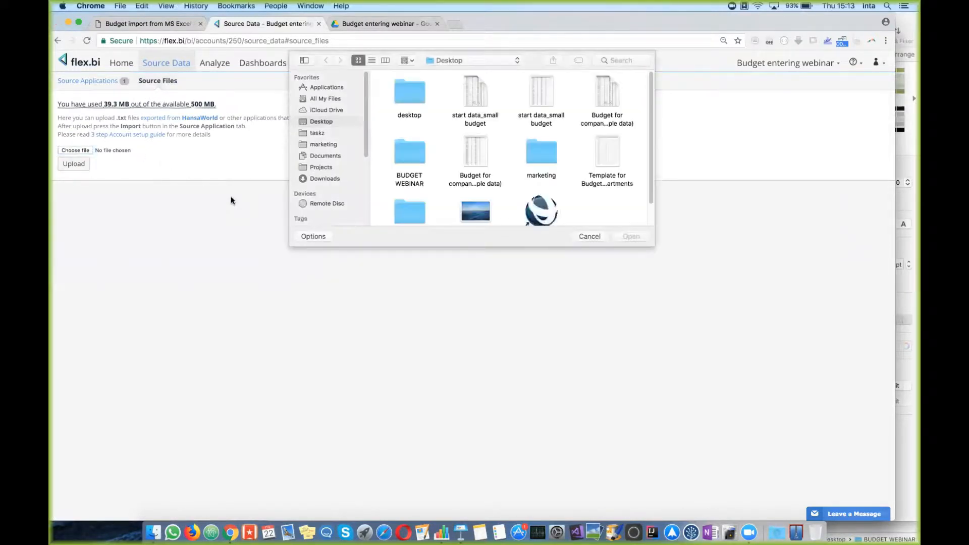
double_click(408, 160)
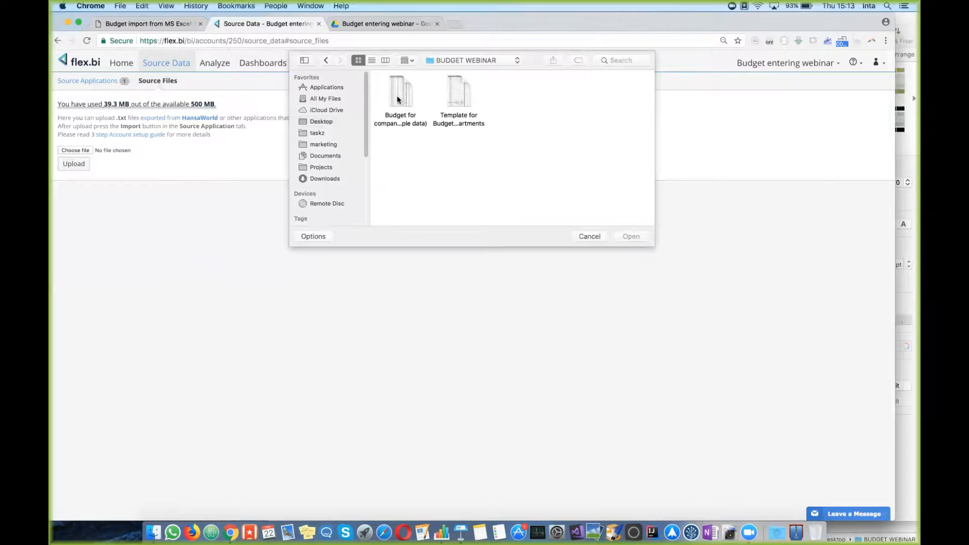
click(397, 95)
click(631, 237)
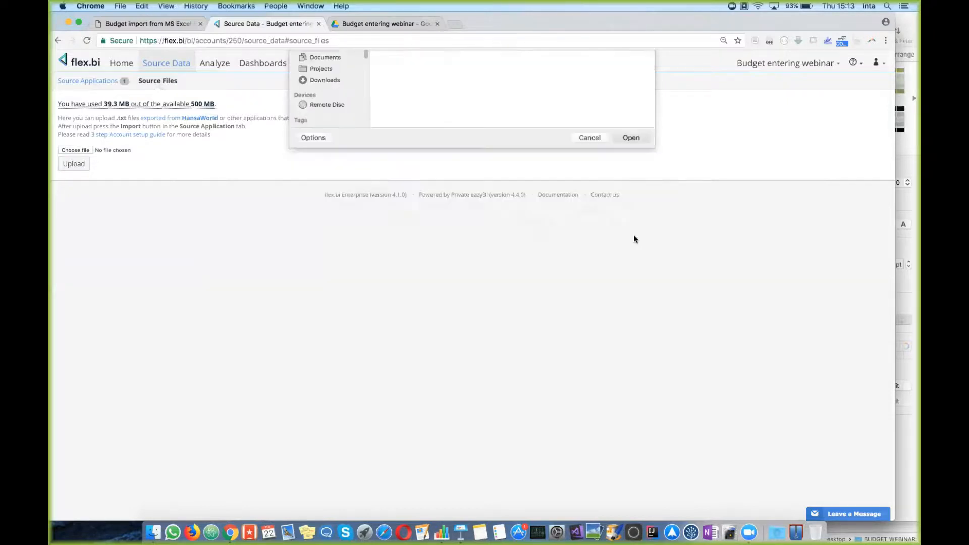
click(73, 164)
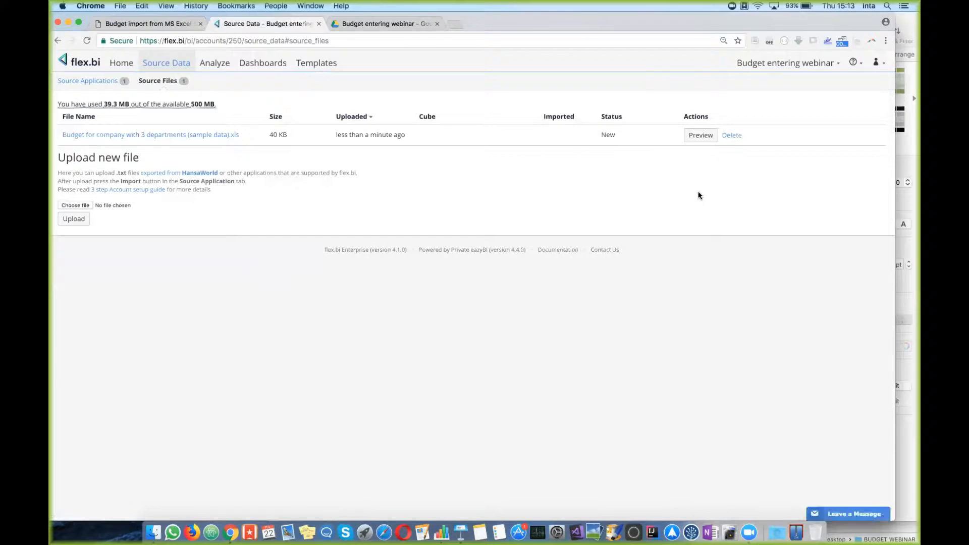
click(705, 135)
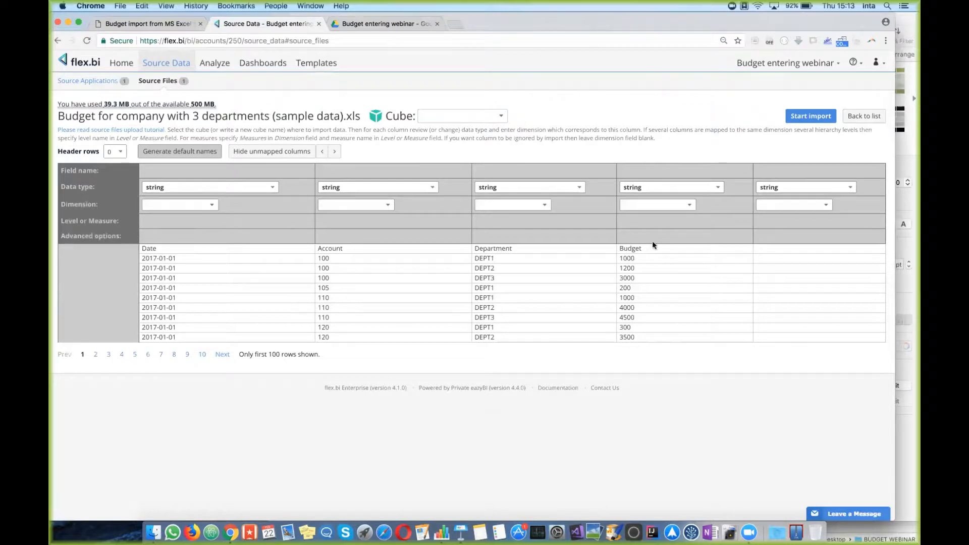
Step: Set the target cube to HansaWorld Financials and Header rows to 1, reloading the file
click(495, 117)
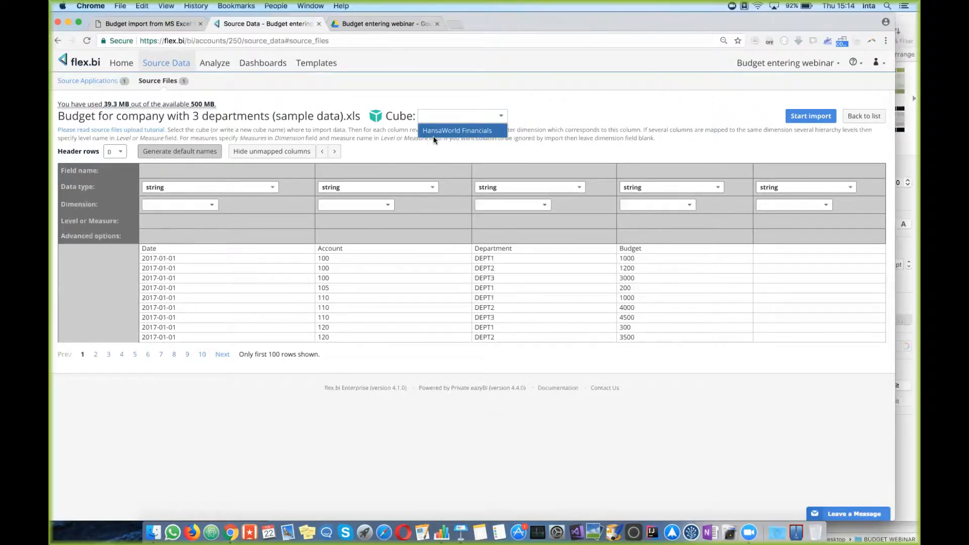
click(475, 131)
click(475, 130)
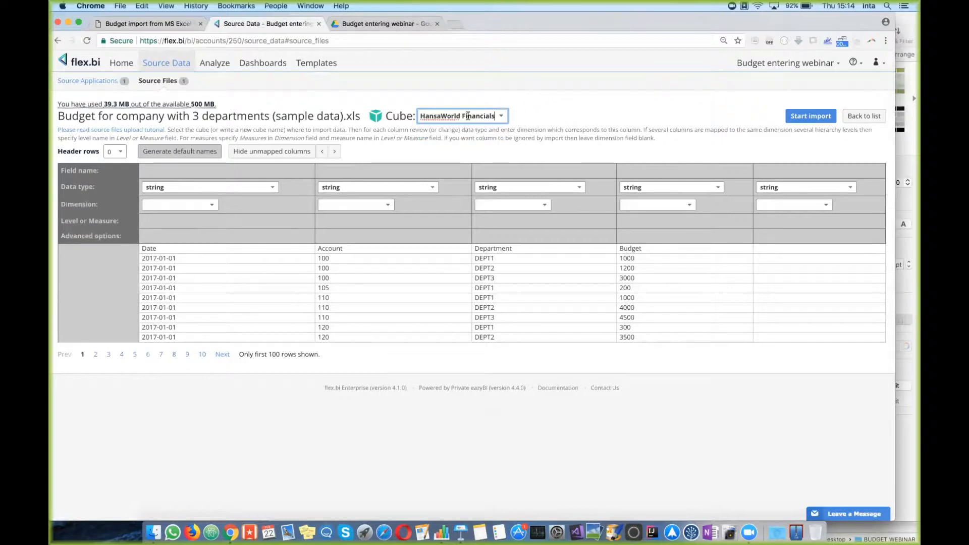
drag(143, 247, 587, 253)
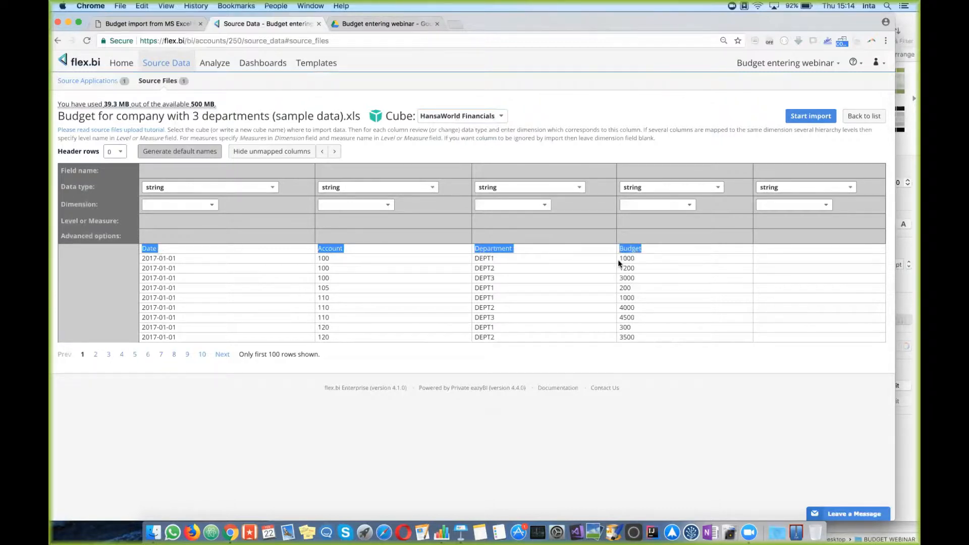
click(118, 152)
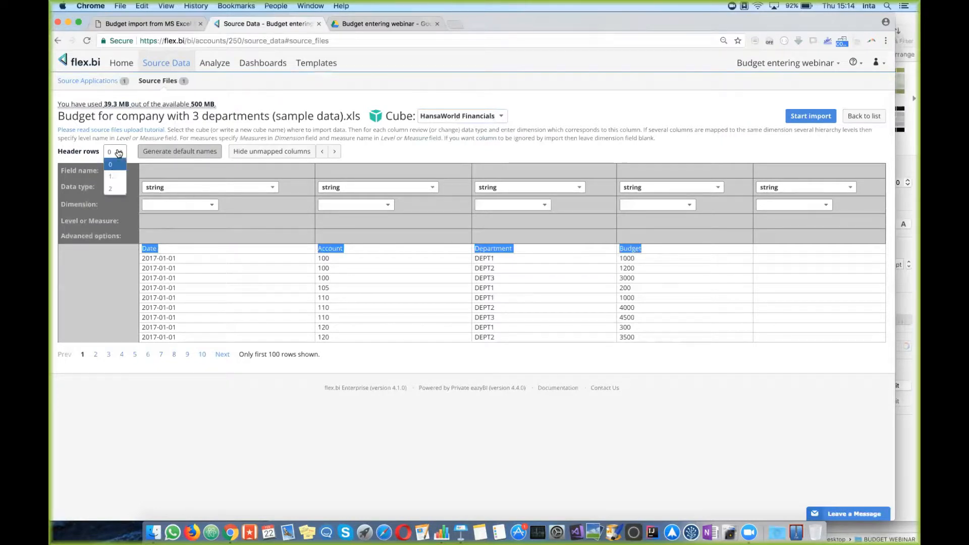
click(110, 176)
click(568, 191)
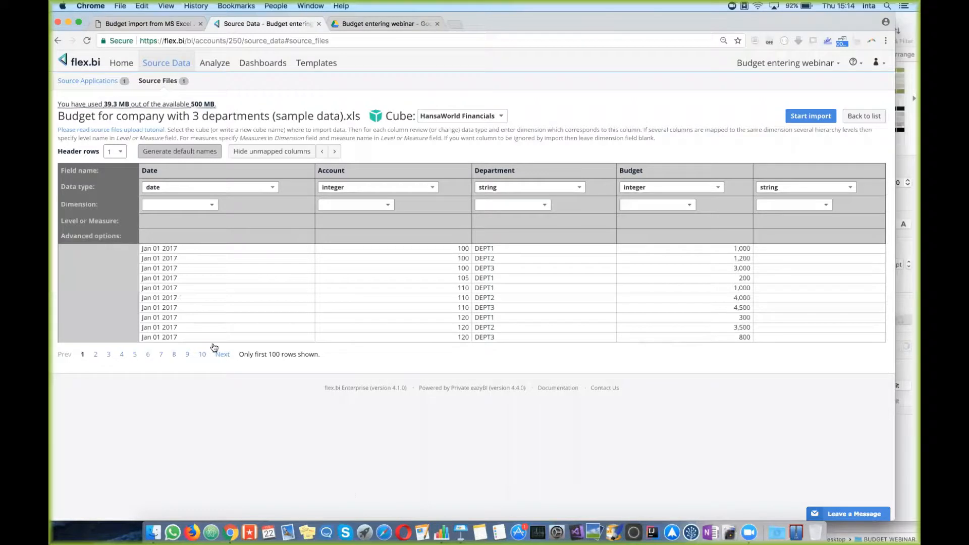
drag(63, 152, 92, 152)
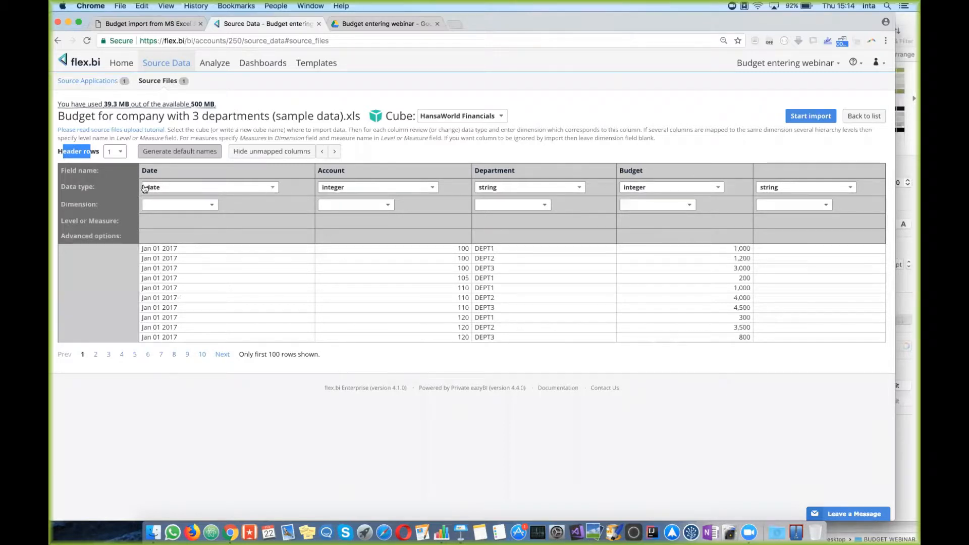
Step: Map Date to the Time dimension and Account, retyped as string, to the Account dimension and level
click(212, 206)
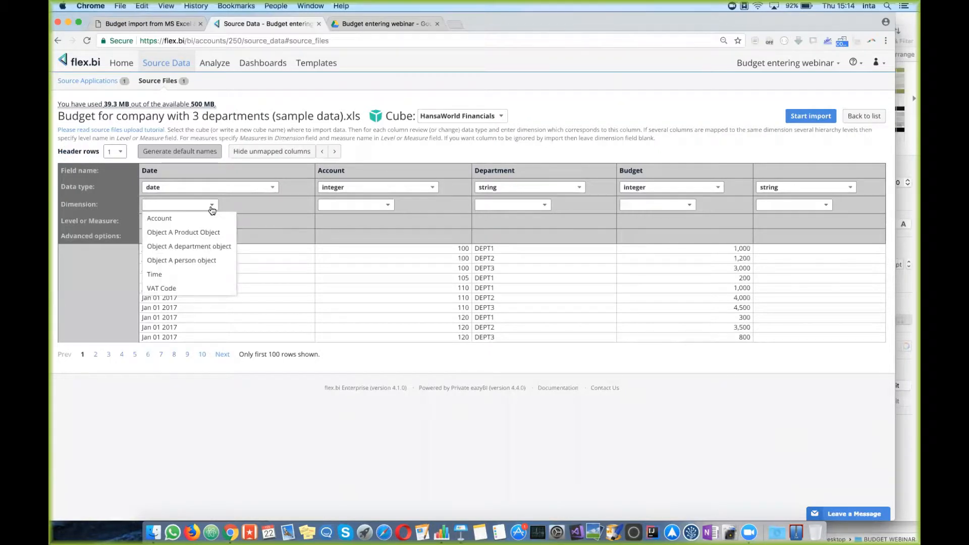
click(174, 275)
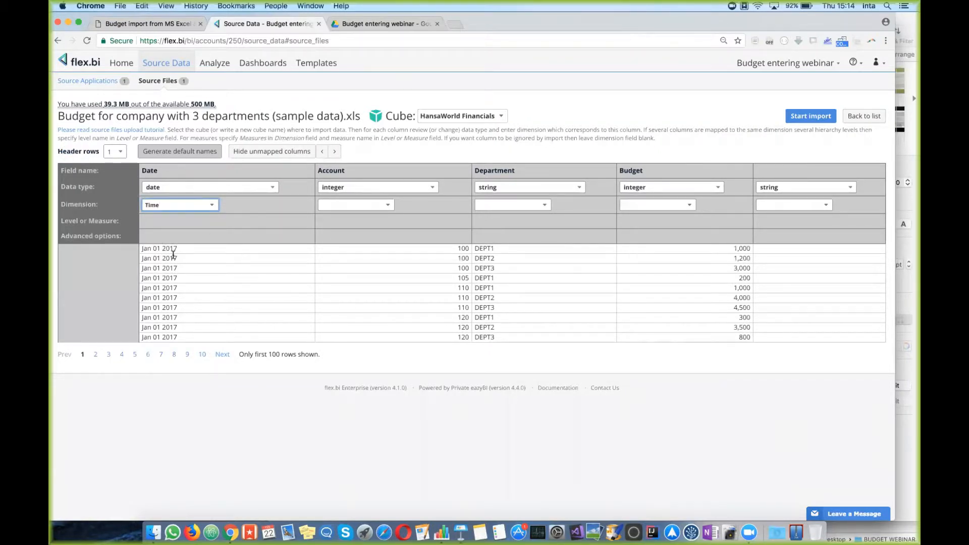
click(430, 191)
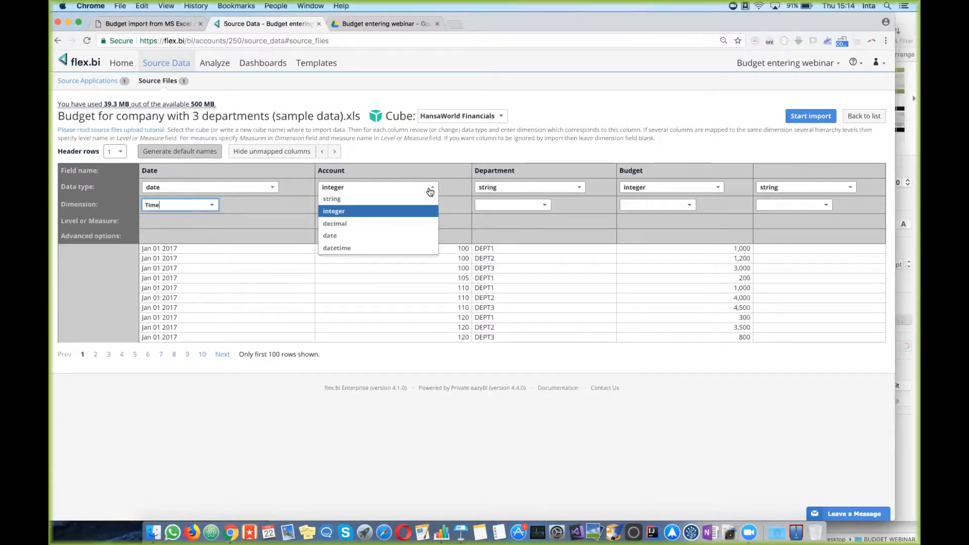
click(398, 202)
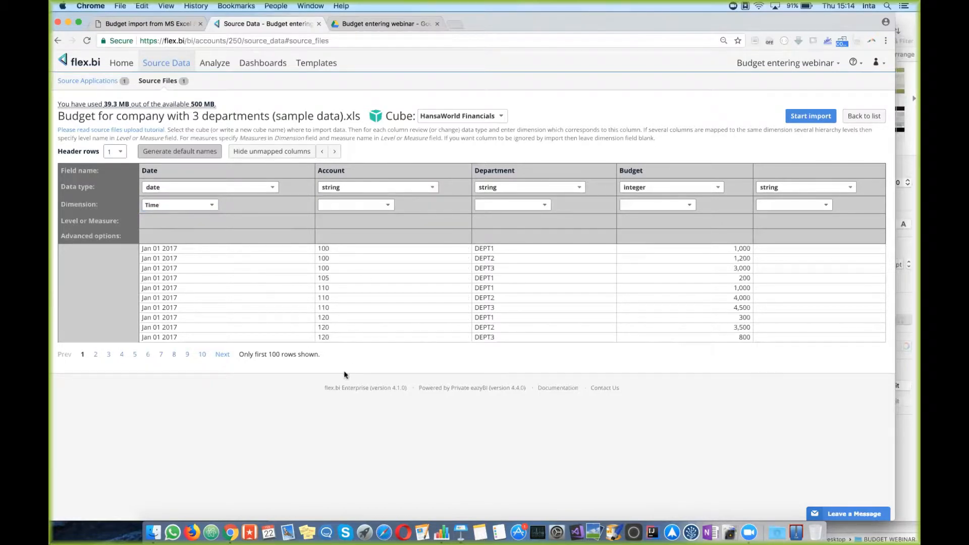
click(387, 206)
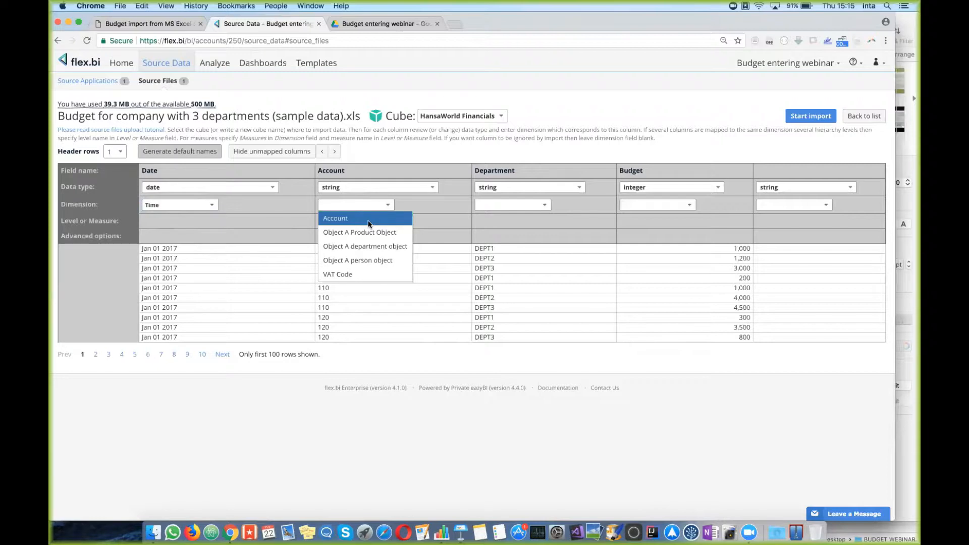
click(369, 223)
click(336, 221)
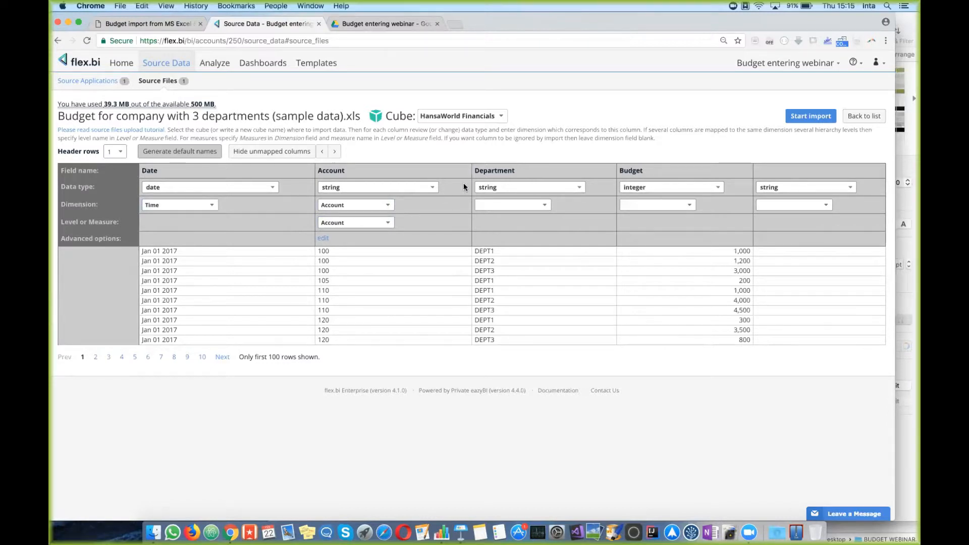
Step: Map Department to the Object A department dimension and add its department level
click(545, 207)
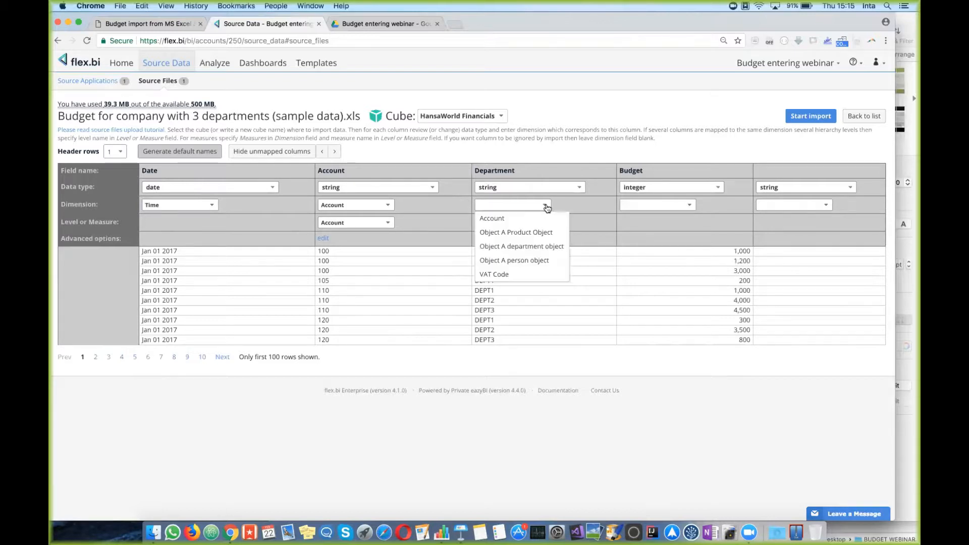
click(558, 248)
click(486, 225)
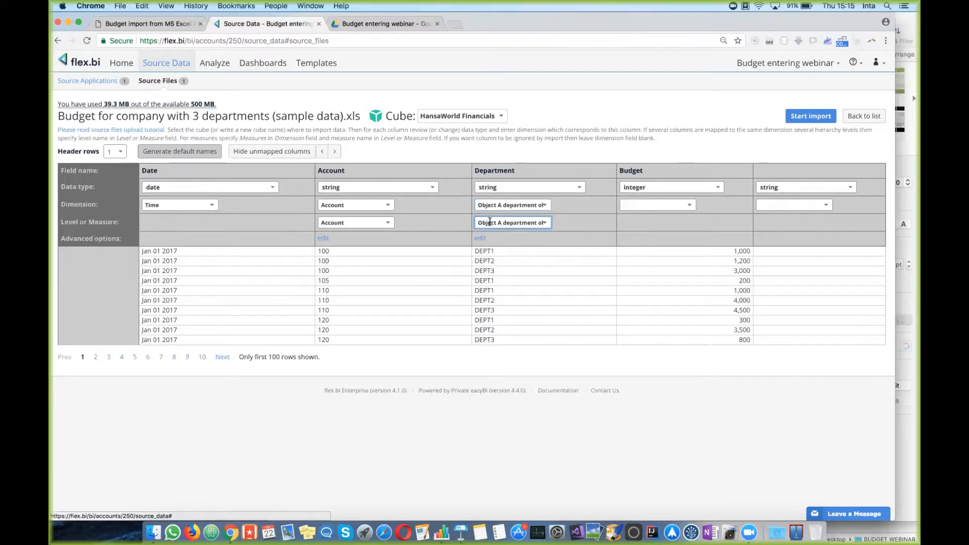
click(682, 220)
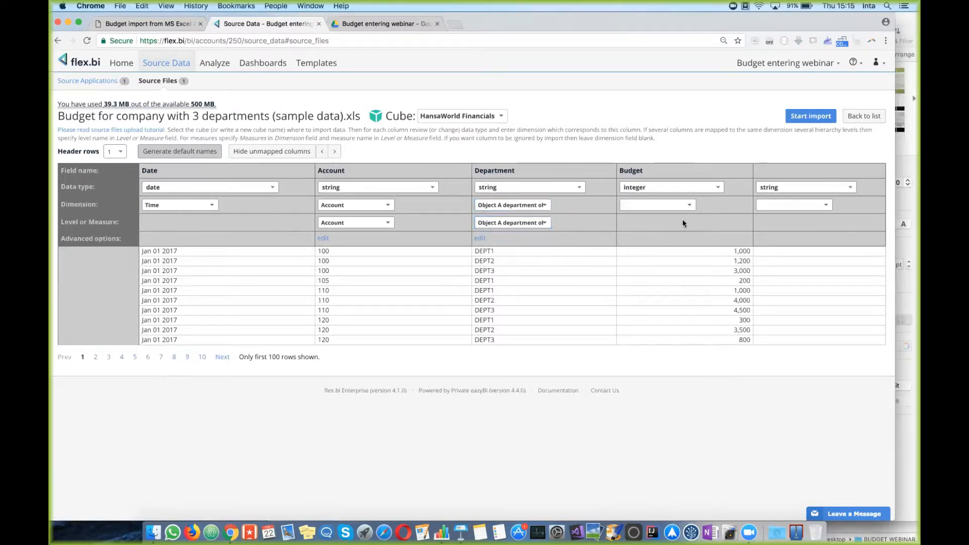
Step: Retype Budget as decimal and map it as the Budget measure
click(718, 189)
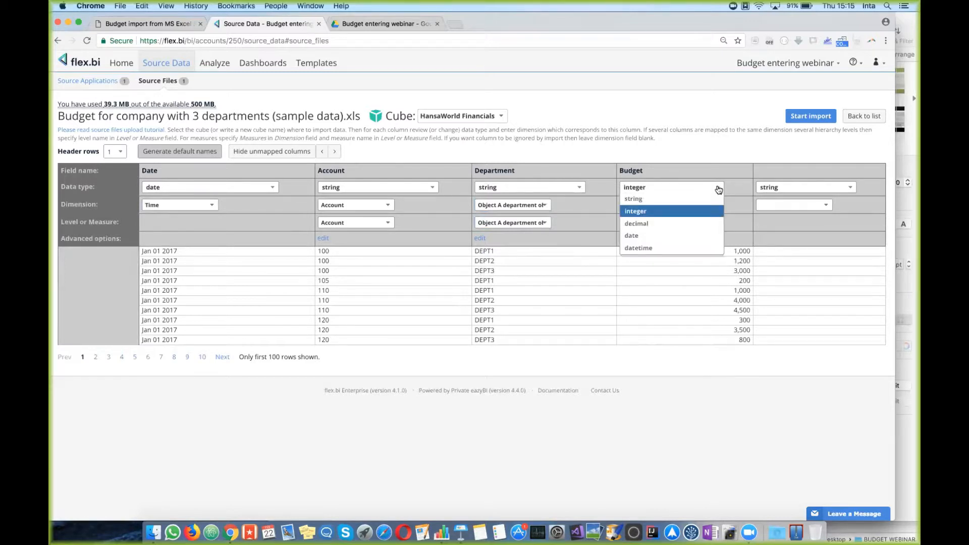
click(662, 224)
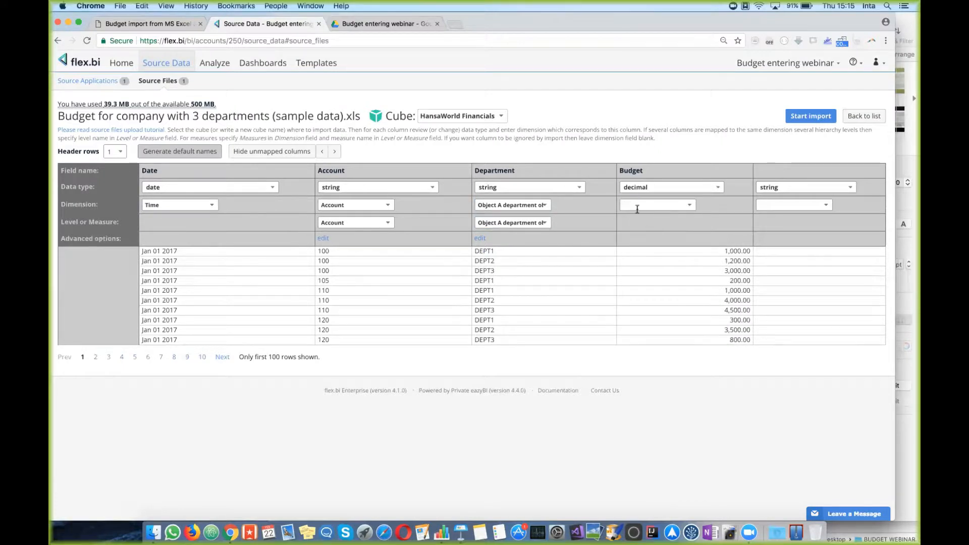
click(690, 206)
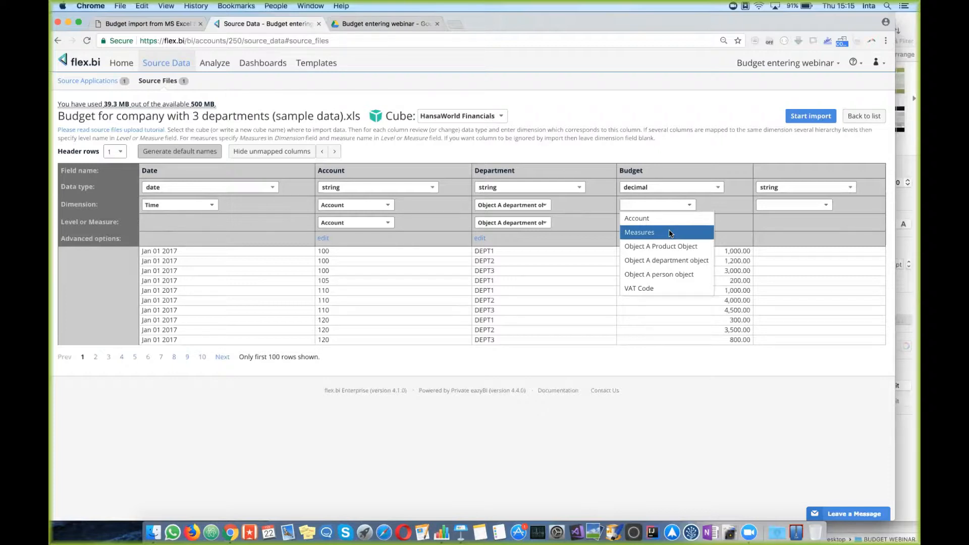
click(640, 234)
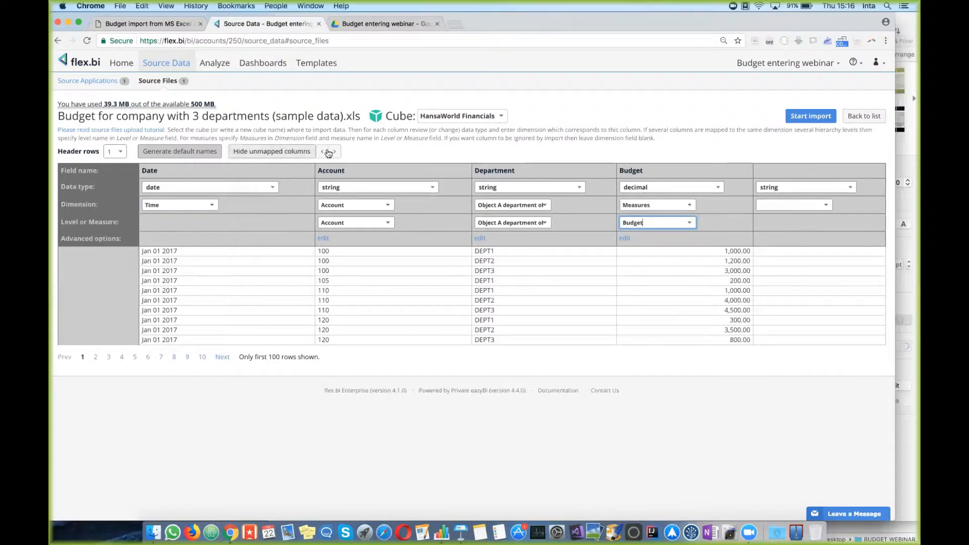
Step: Hide unmapped columns, import 348 rows into HansaWorld Financials, and go to the Analyze page
click(295, 152)
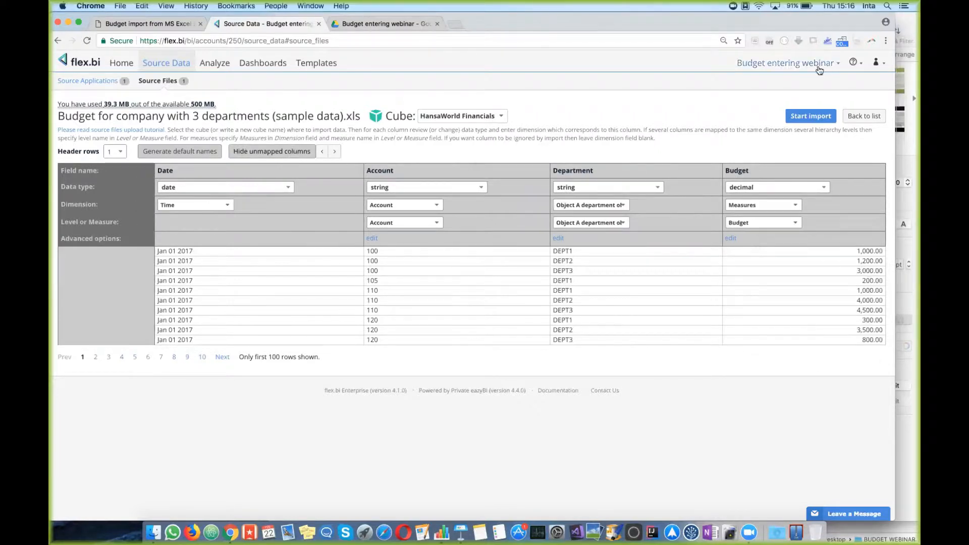
click(818, 119)
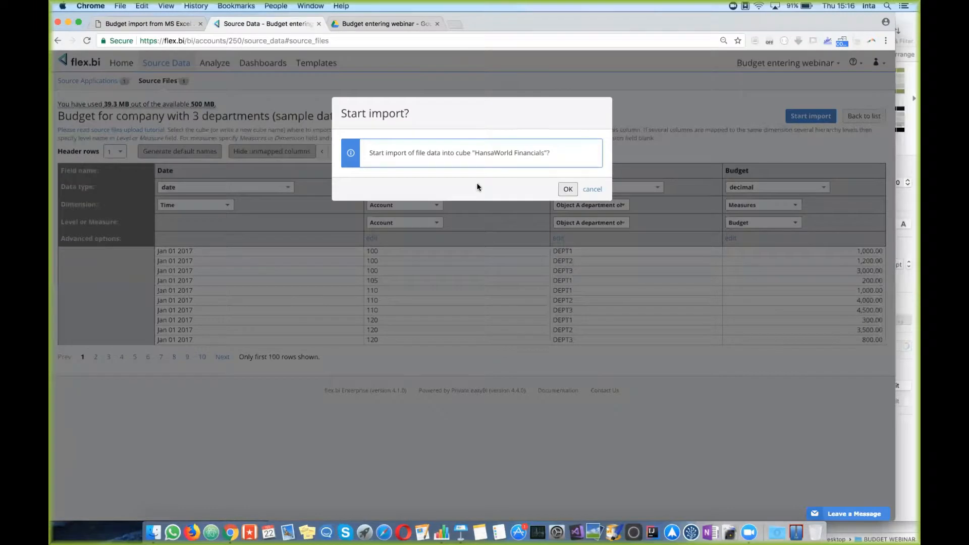
click(567, 190)
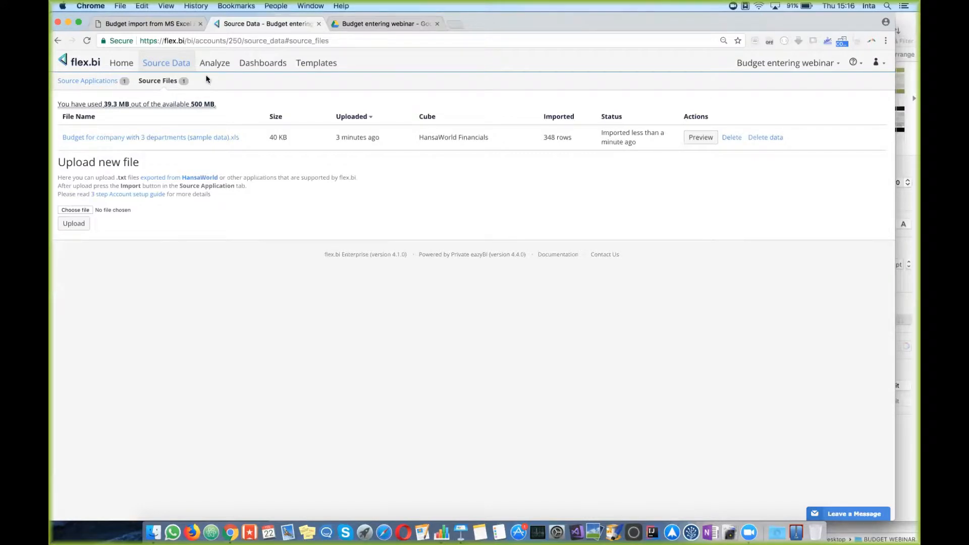
click(222, 64)
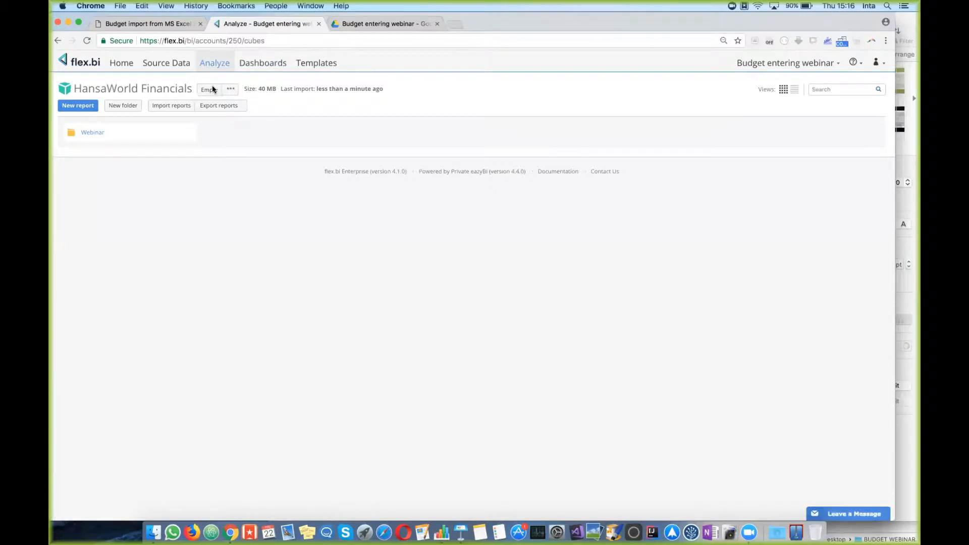
Step: Open the BUDGET CONTROL dashboard showing 101% budget implementation for 2017
click(276, 63)
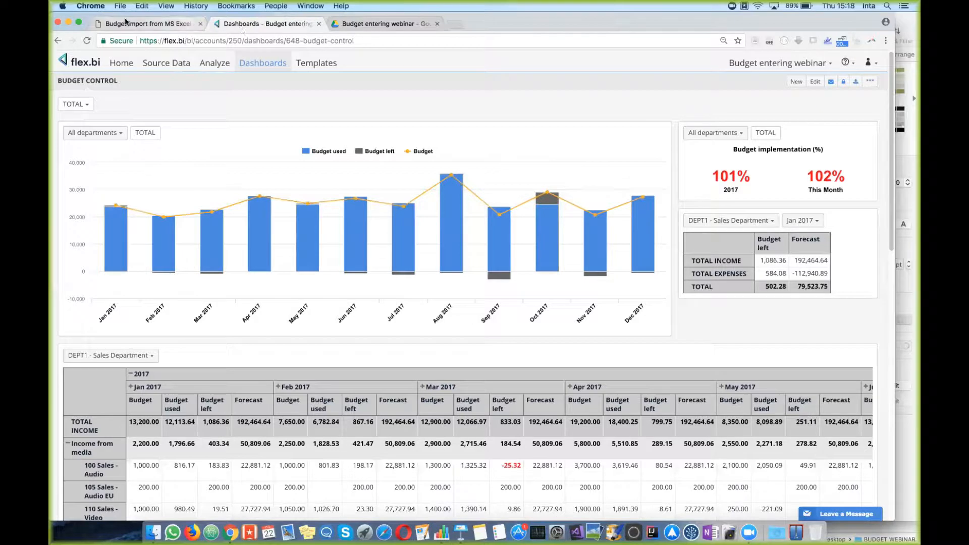
Step: Return to the 'Budget import from MS Excel' help article
click(159, 25)
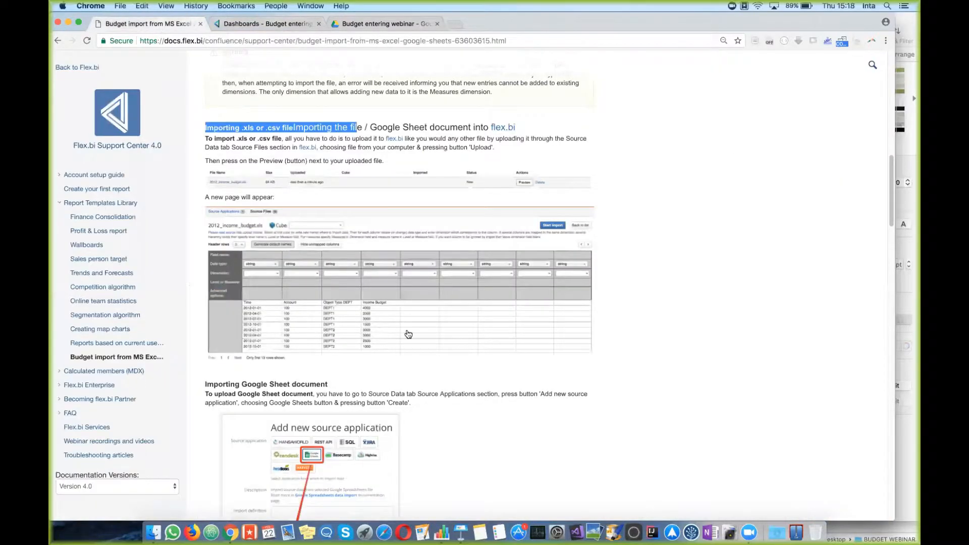
Step: Scroll to the top of the help article and open the blank Google Sheets budget template
scroll(407, 333, up, 5)
scroll(406, 333, up, 8)
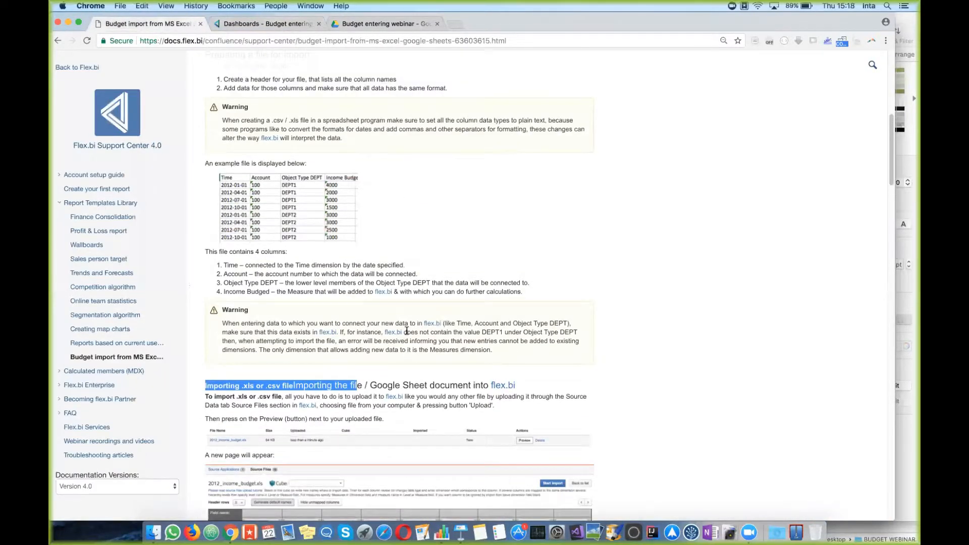
scroll(406, 333, up, 5)
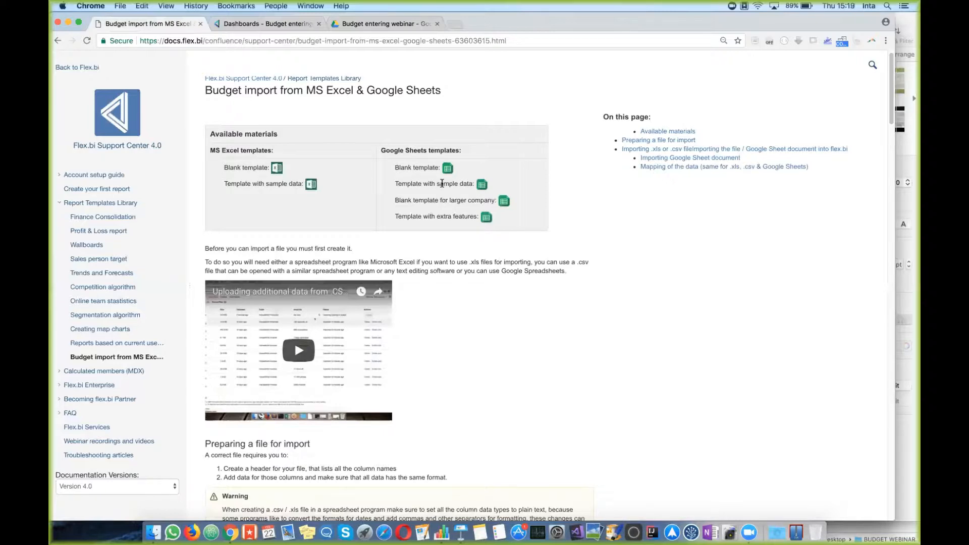
drag(395, 167, 440, 169)
click(448, 169)
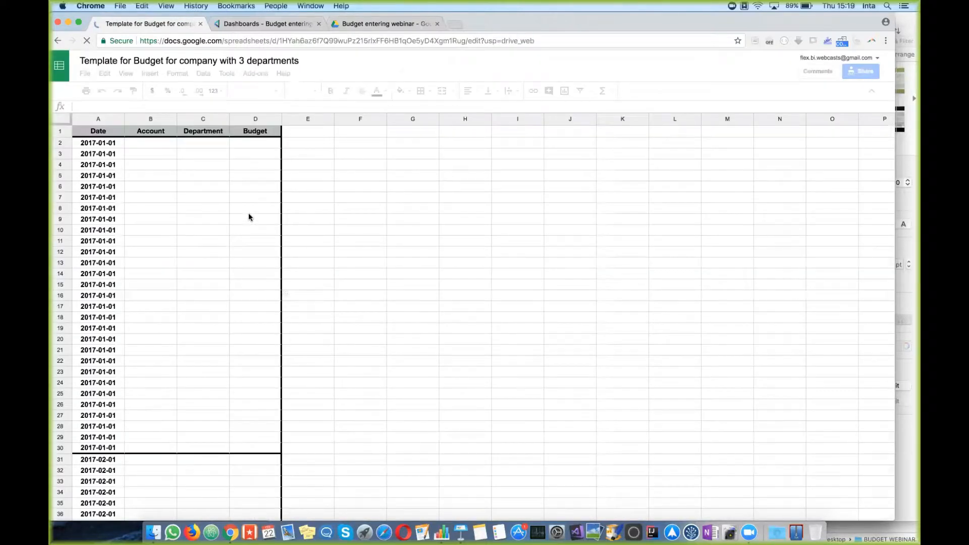
Step: Compare with the Numbers sample file, step from B2 to D2 in the template, then return to the help page
click(902, 266)
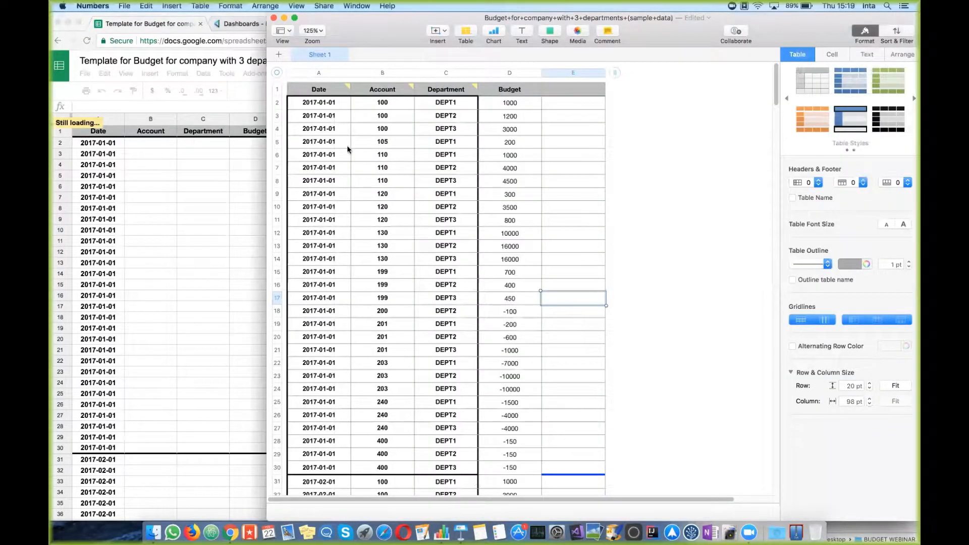
click(182, 225)
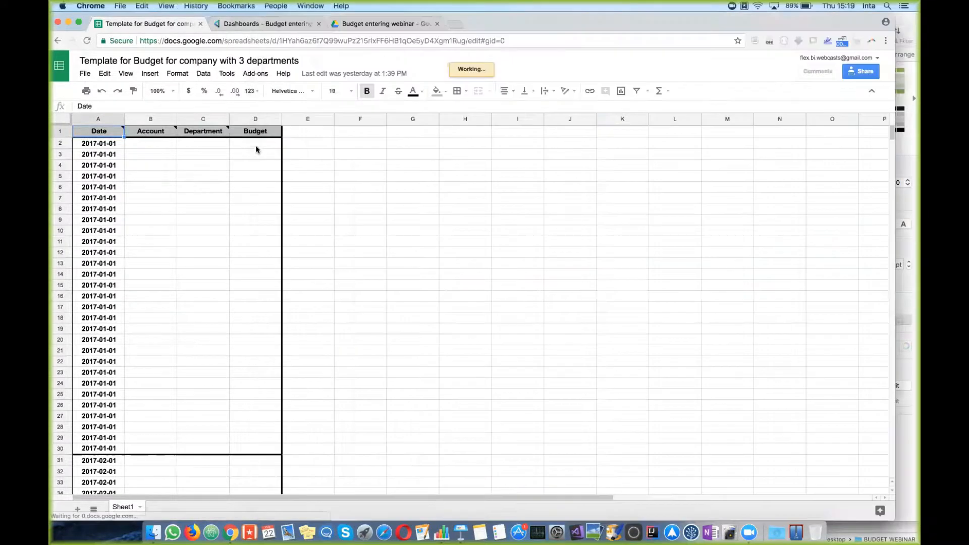
click(158, 146)
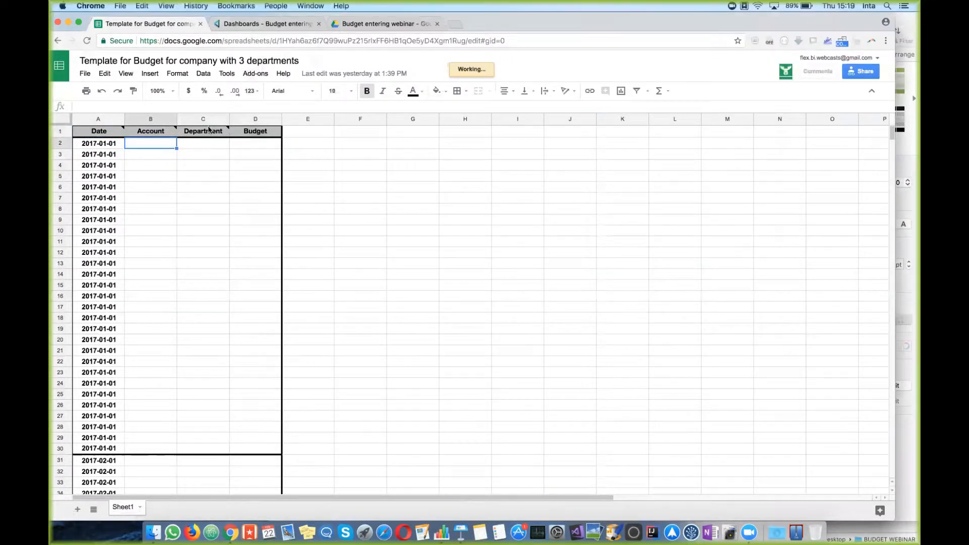
key(Tab)
key(Tab)
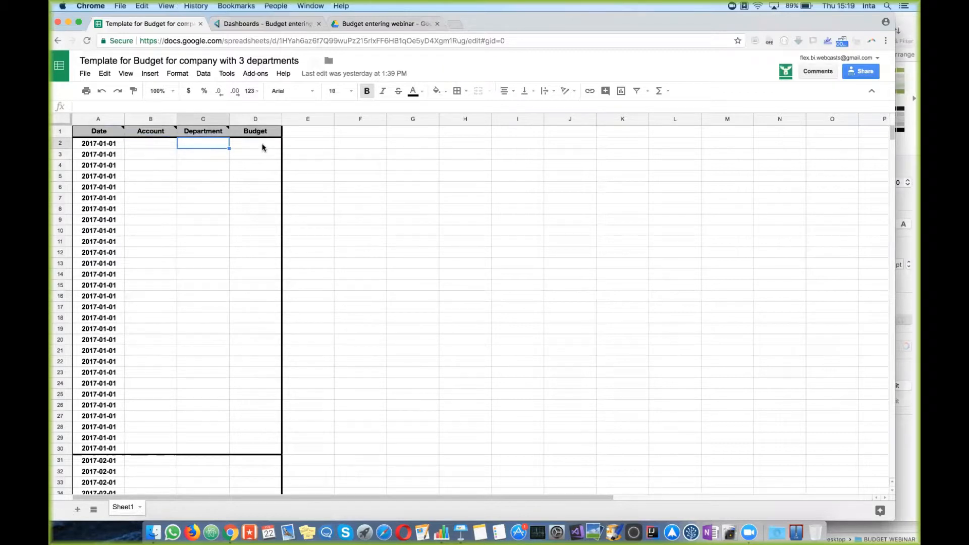
click(57, 42)
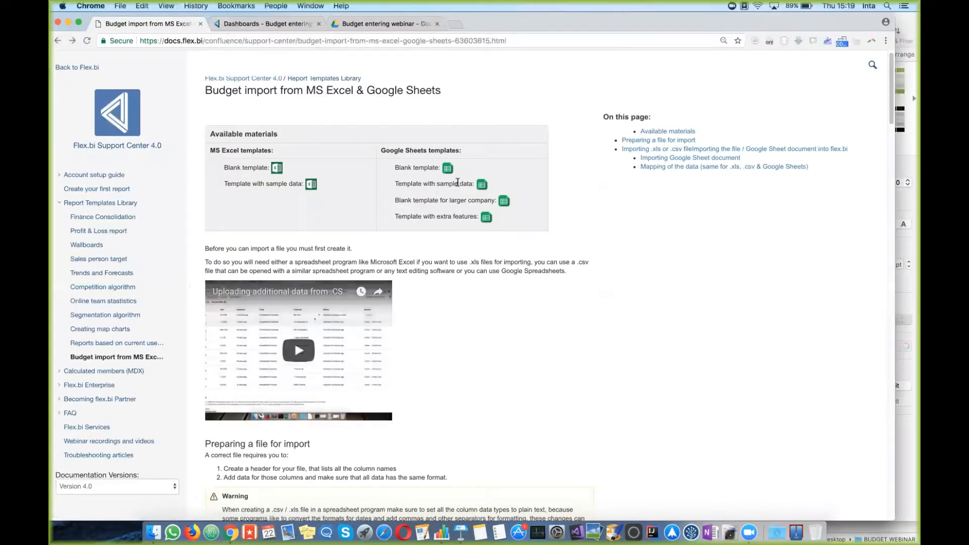
Step: Open the sample-data Google Sheets template and arrange it alongside the Numbers budget table
click(482, 185)
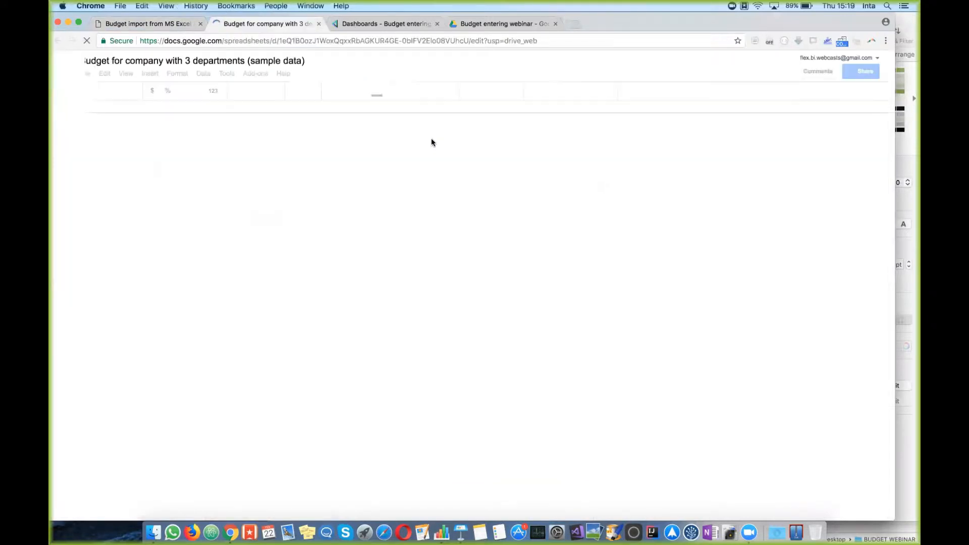
click(909, 298)
drag(399, 22, 464, 31)
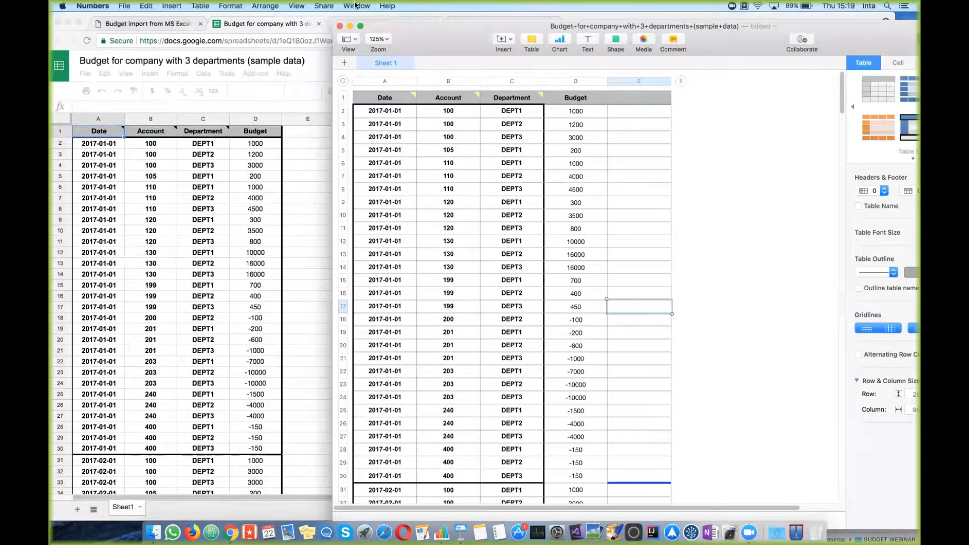
click(311, 177)
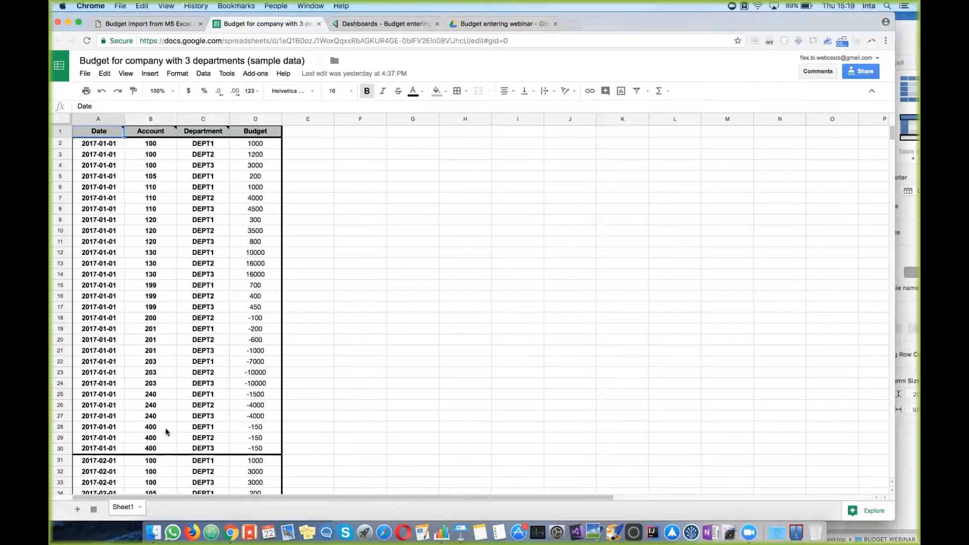
Step: Inspect the budget value 300 in D9, then switch to the flex.bi Budget Control dashboard
click(271, 222)
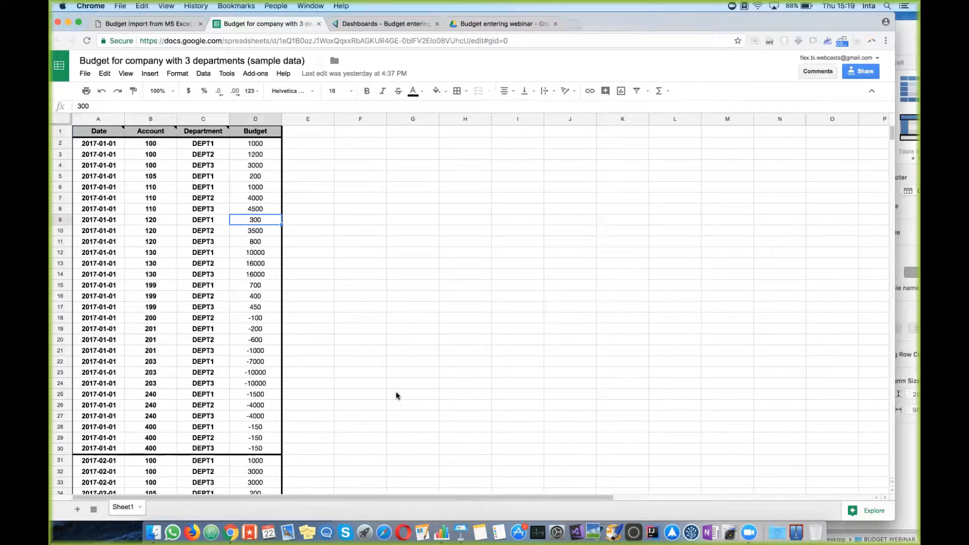
click(296, 246)
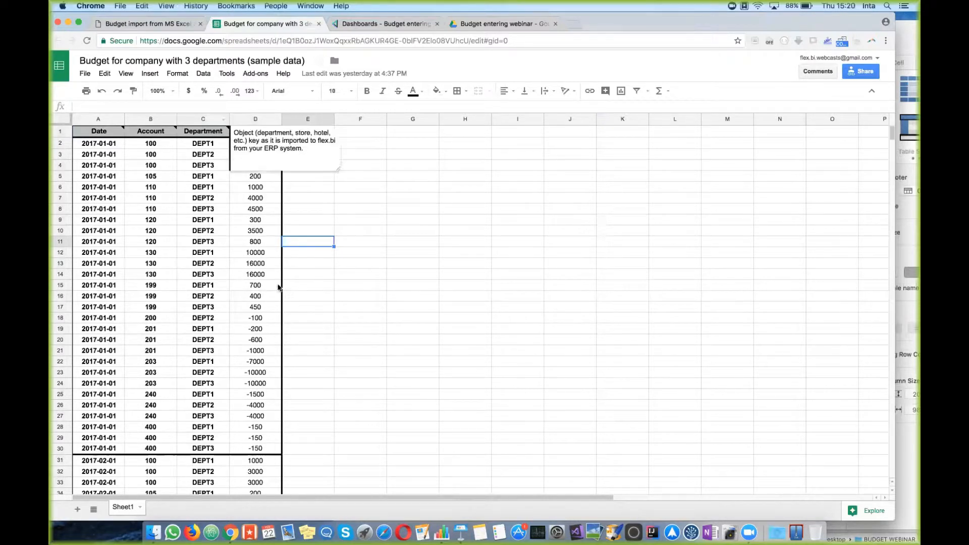
click(381, 23)
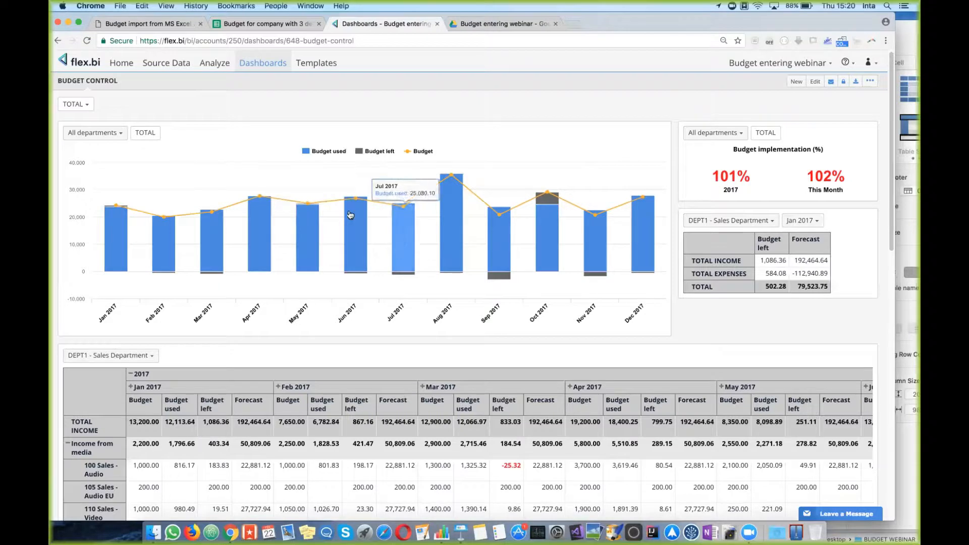
Step: Check the HansaWorld Financials import on the Source Data page, then return to the sample-data spreadsheet
click(164, 62)
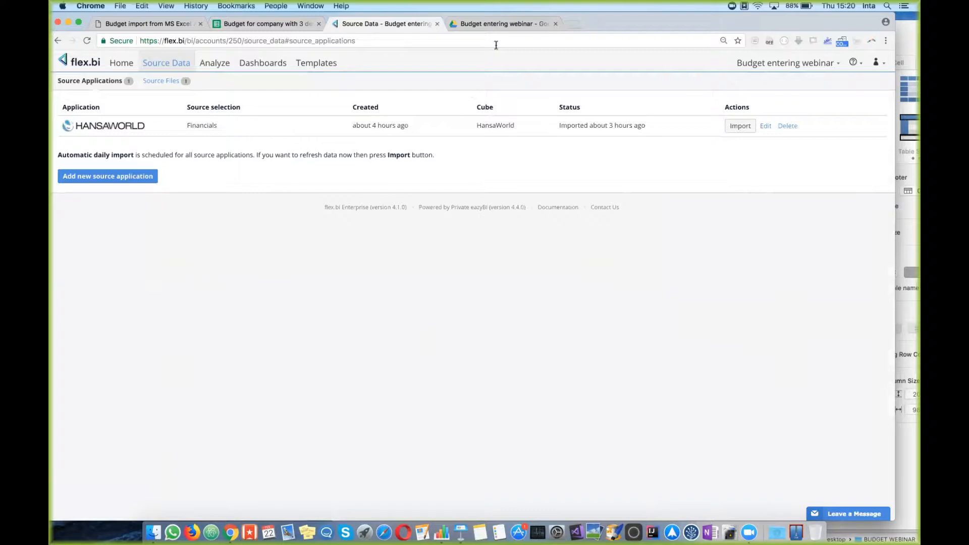
click(298, 20)
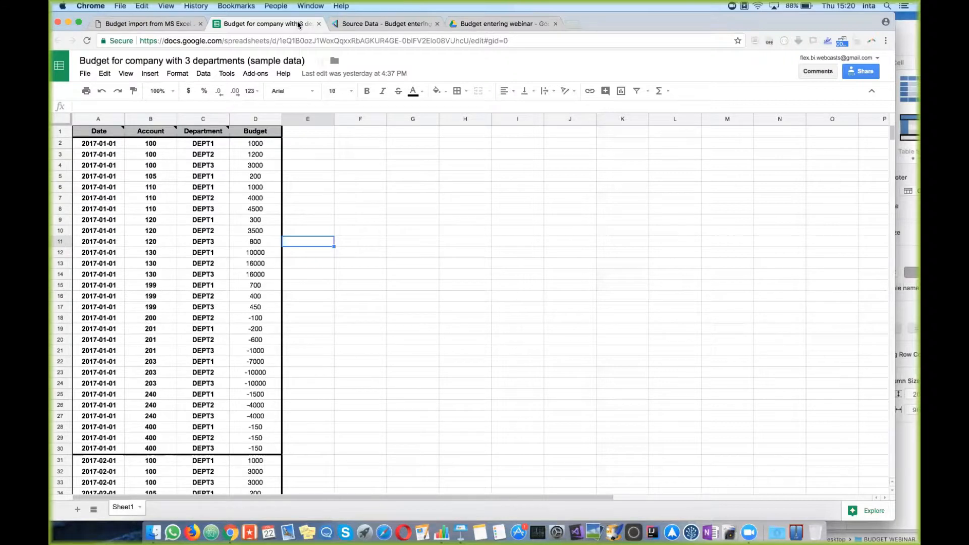
click(178, 22)
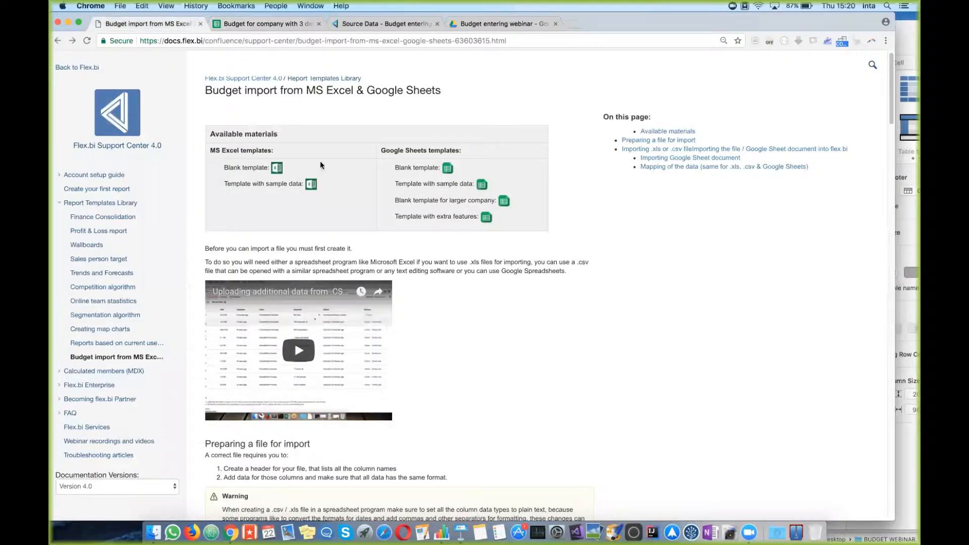
click(302, 26)
click(418, 190)
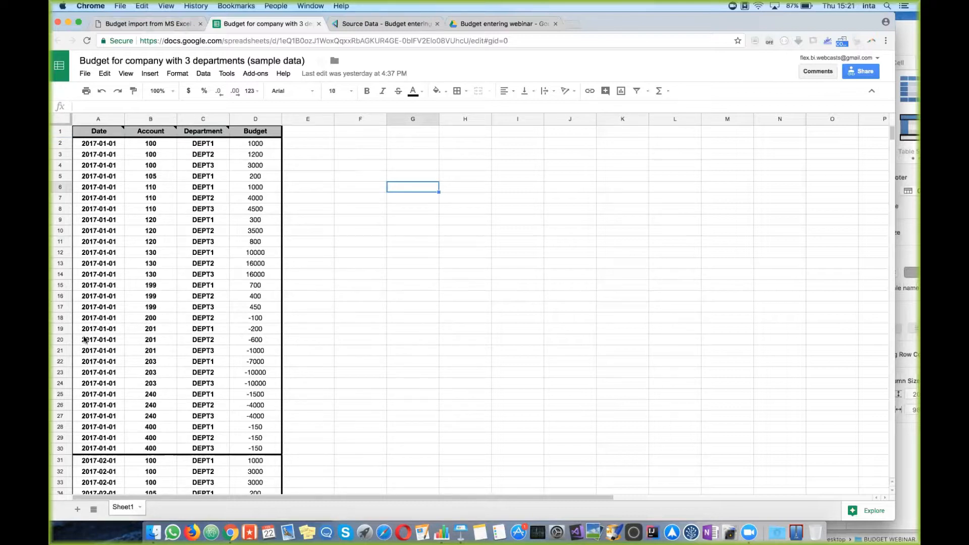
Step: Make a copy named 'MY Budget for company with 3 departments (sample data)' in My Drive
click(83, 75)
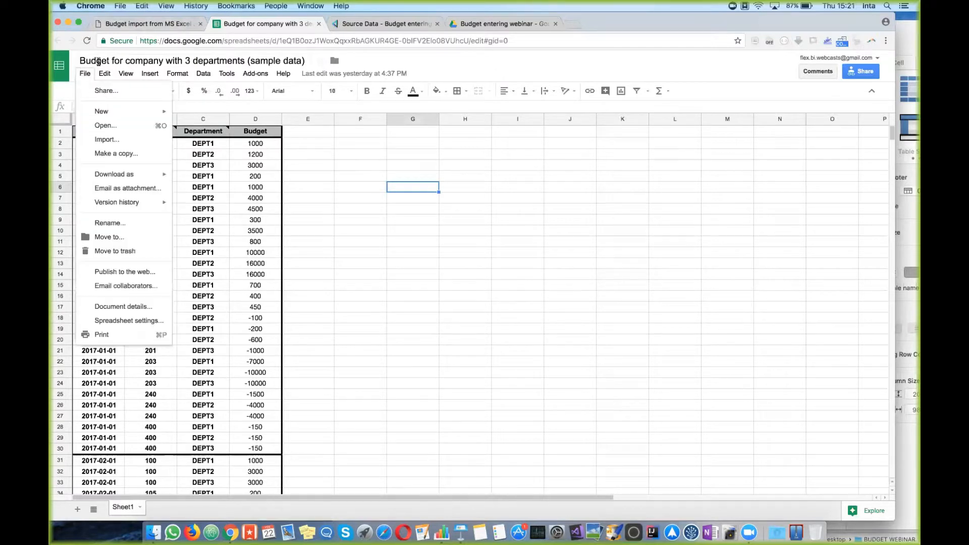
click(124, 154)
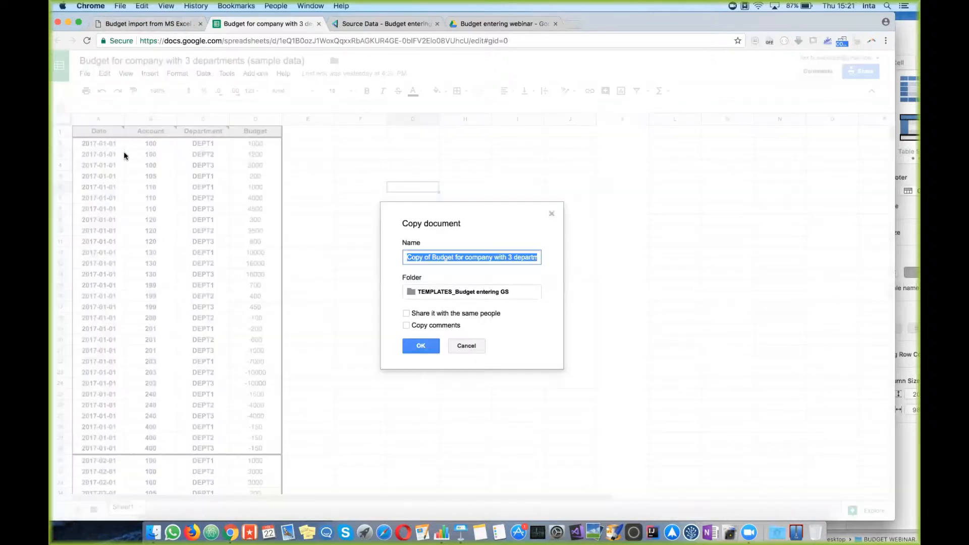
click(450, 260)
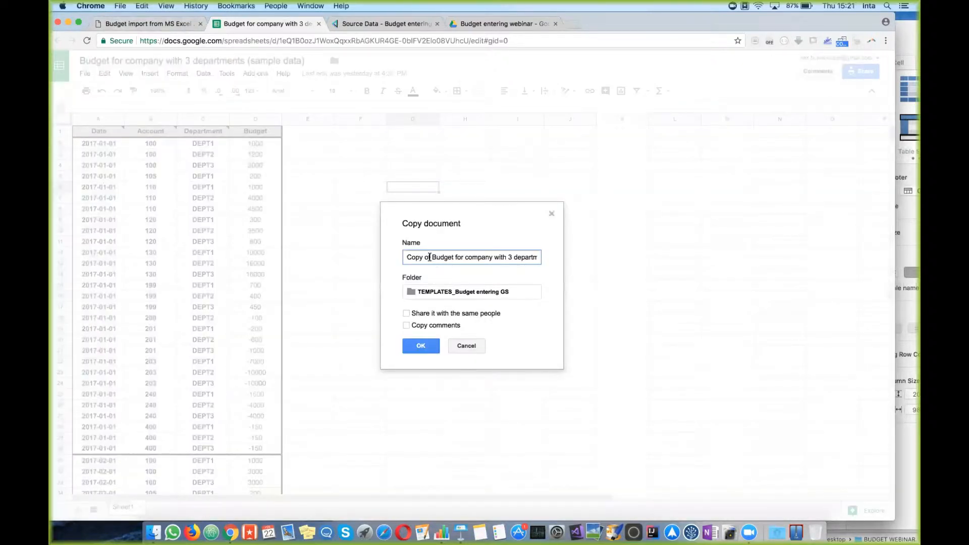
drag(433, 255, 343, 257)
text(MY)
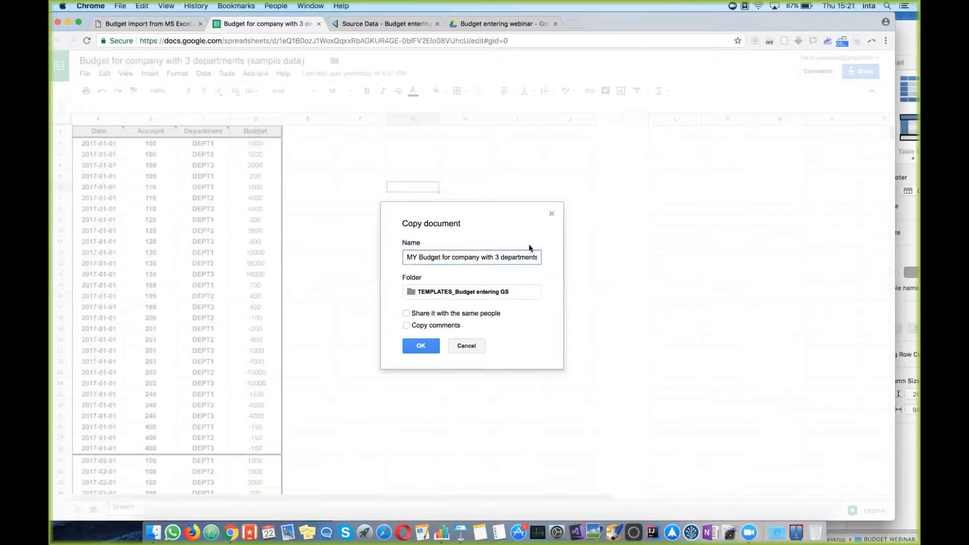
click(509, 294)
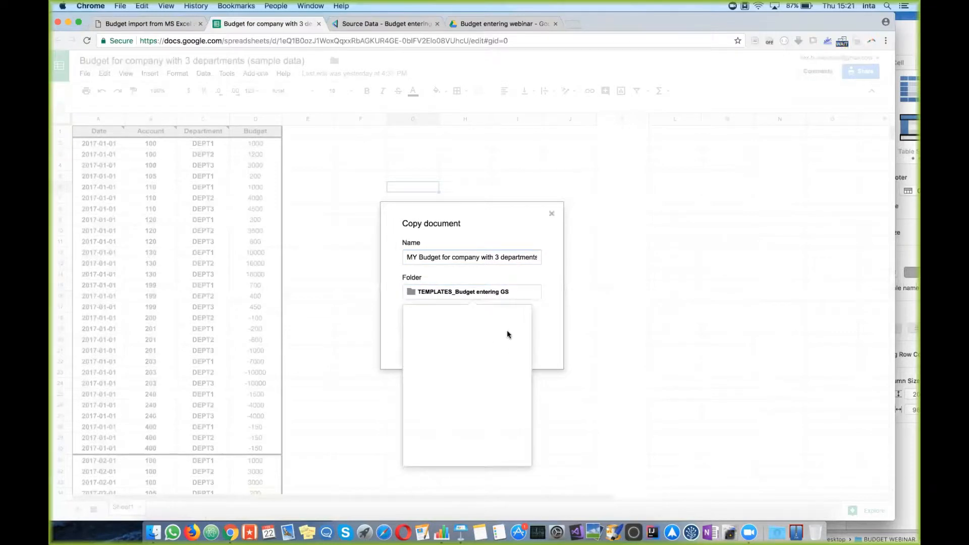
click(415, 318)
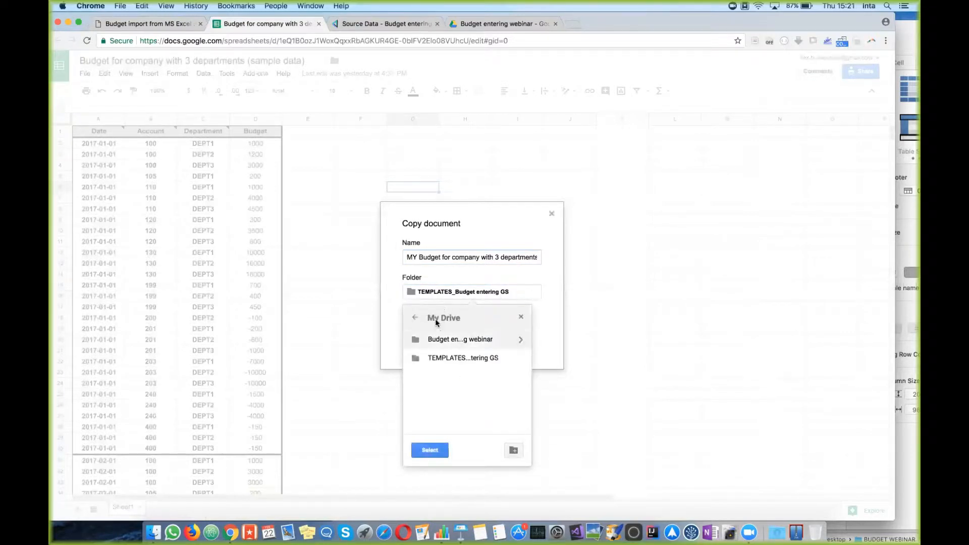
click(437, 453)
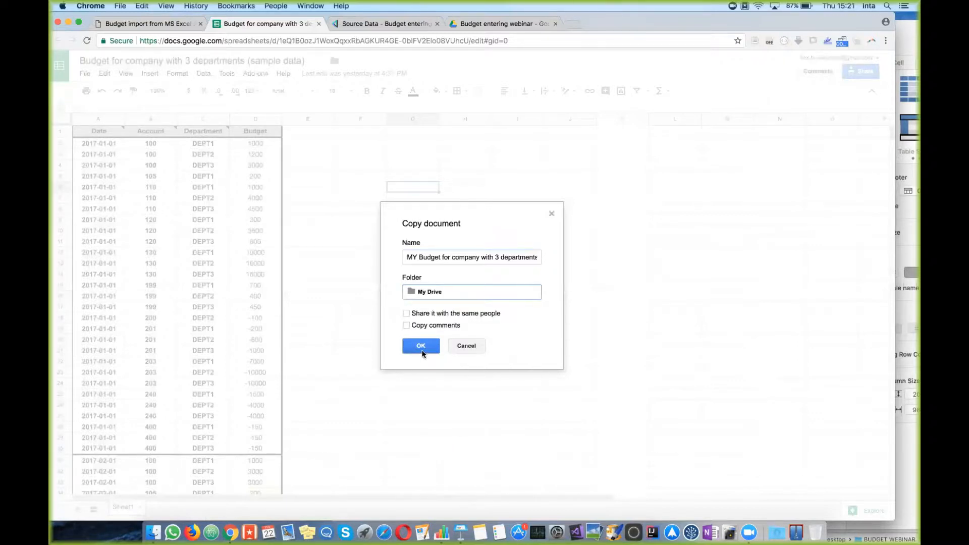
click(422, 347)
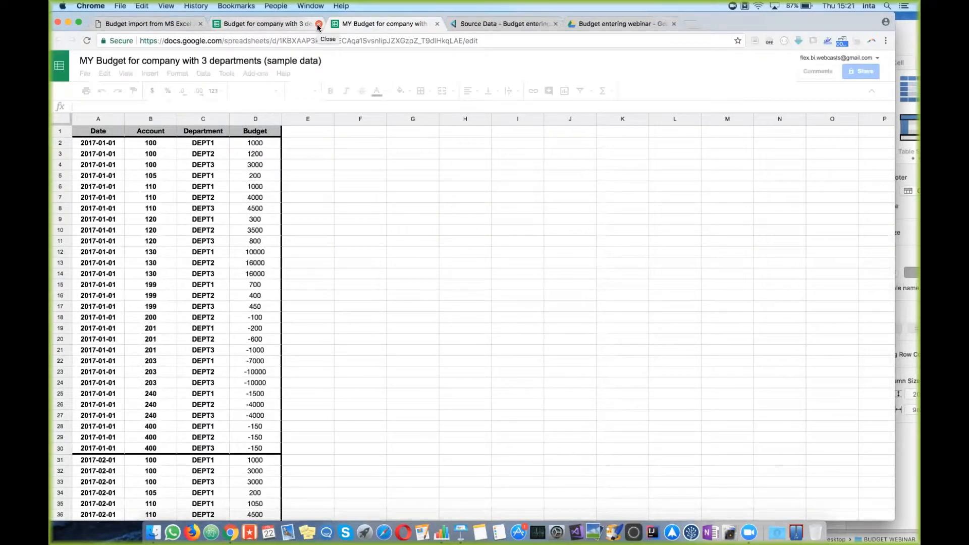
Step: Close the original spreadsheet, select the Budget values D2:D25, and close the webinar page
click(318, 25)
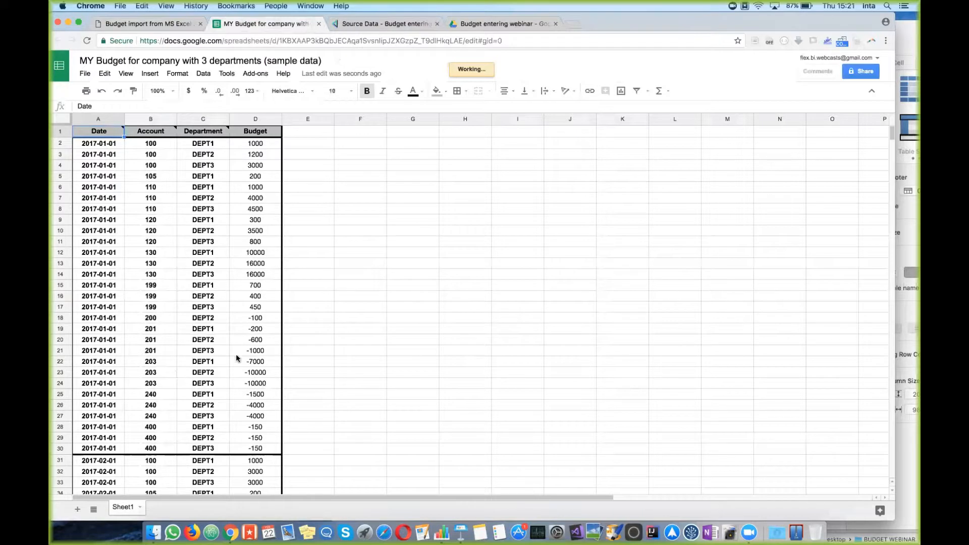
drag(268, 145, 264, 397)
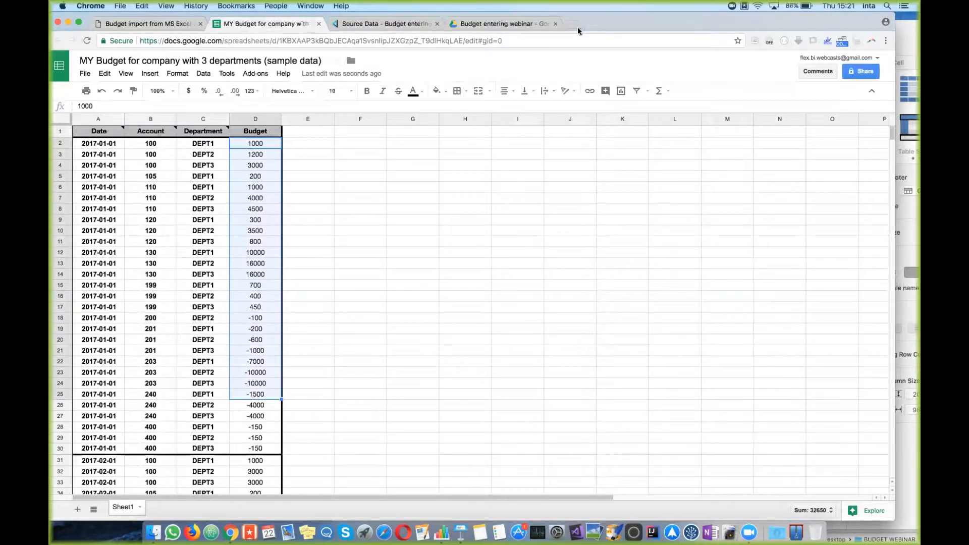
click(555, 24)
Step: Go to gmail.com and launch Google Drive from the Google apps menu
click(460, 24)
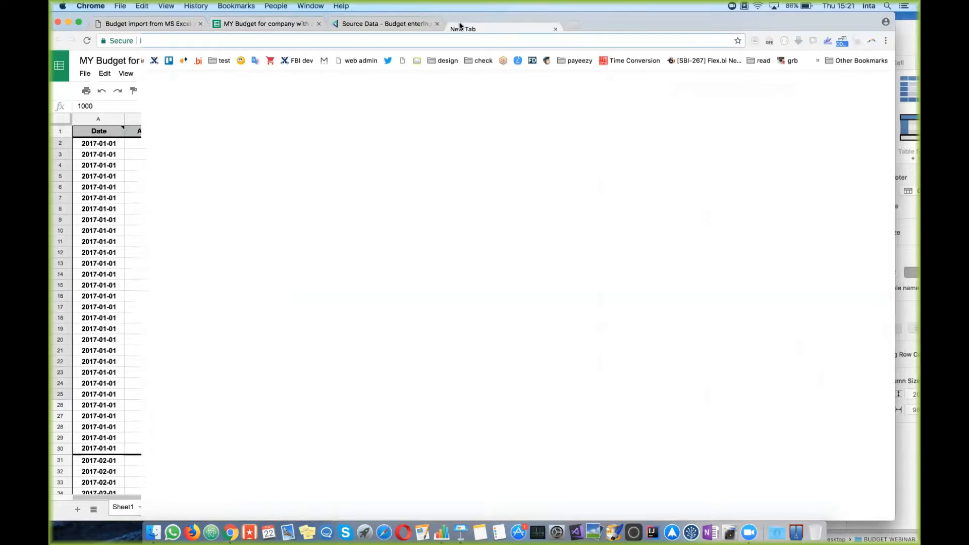
text(gmail.c)
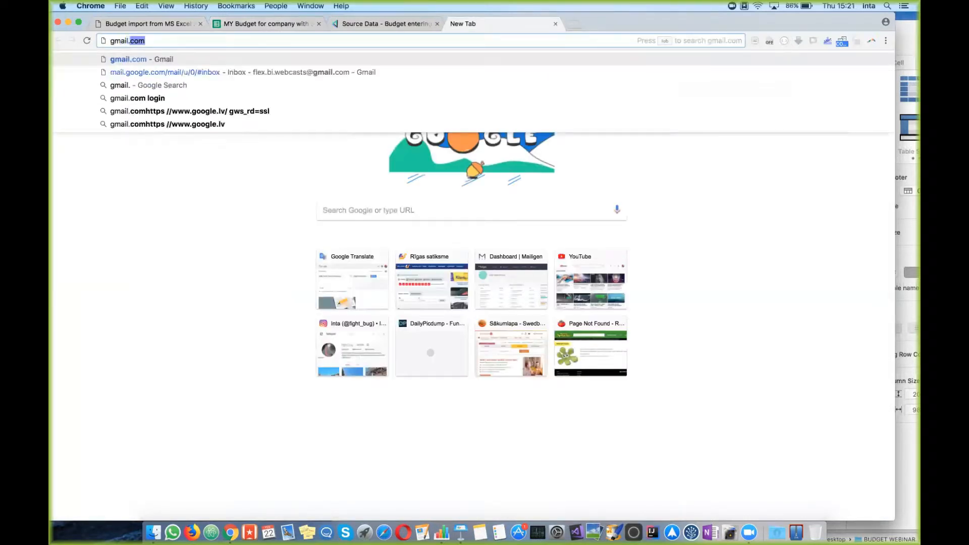
text(om)
key(Return)
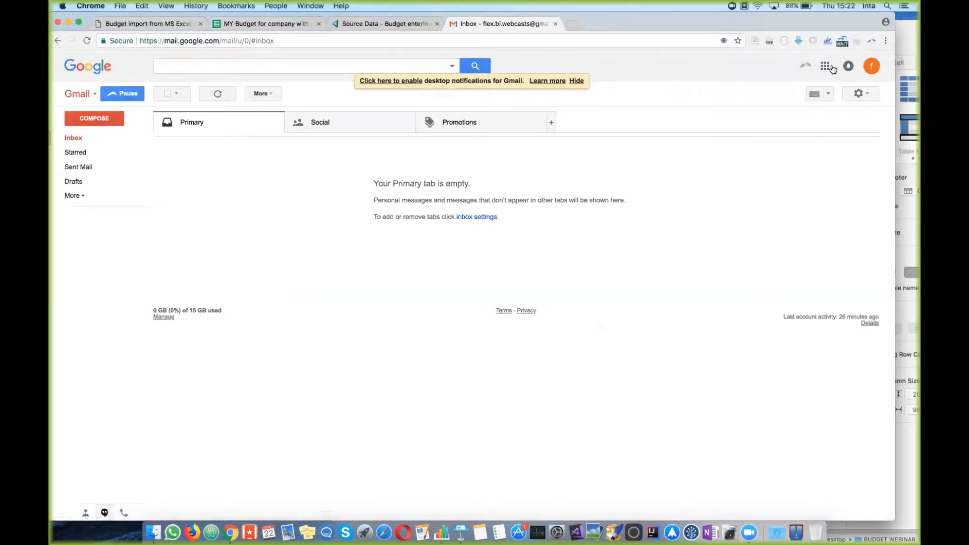
click(825, 66)
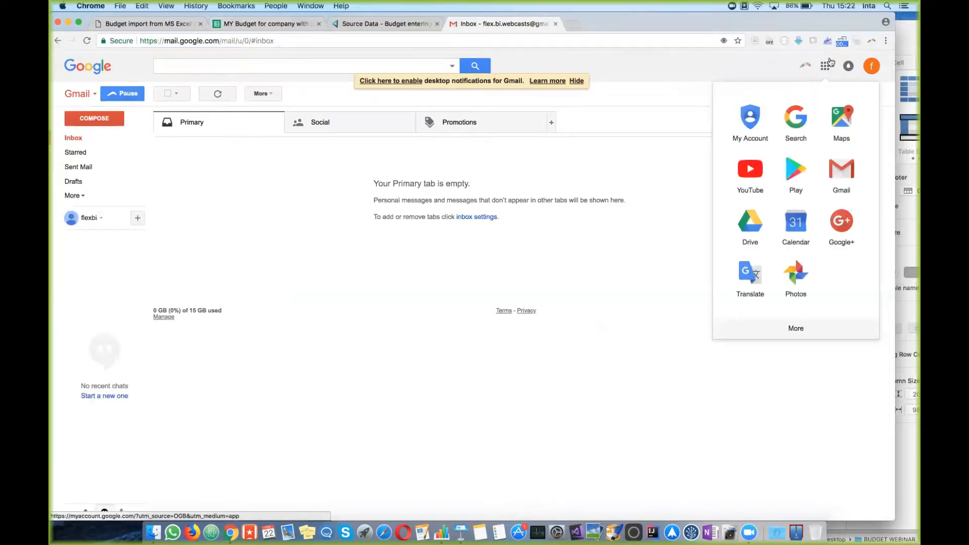
click(757, 231)
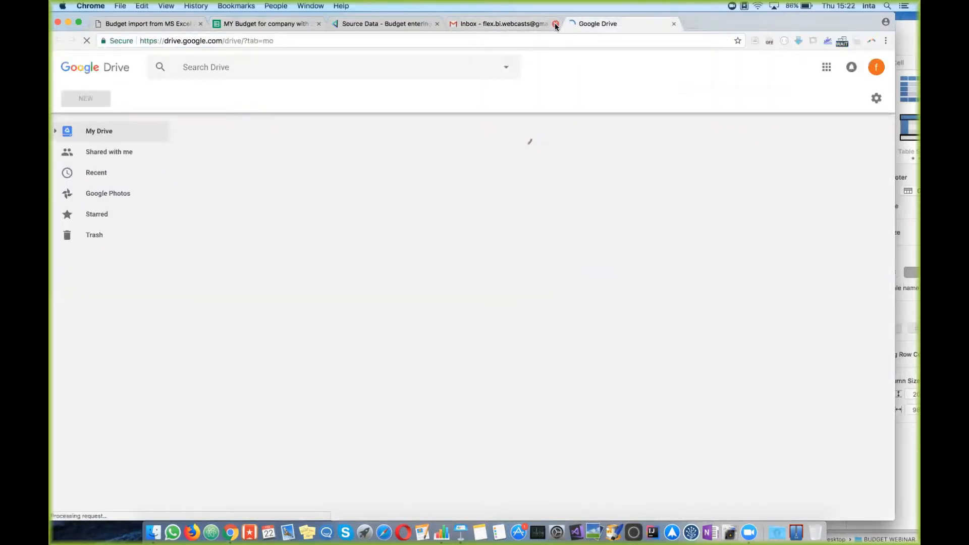
Step: Close the Gmail tab, select the MY Budget file and switch to its spreadsheet
click(555, 24)
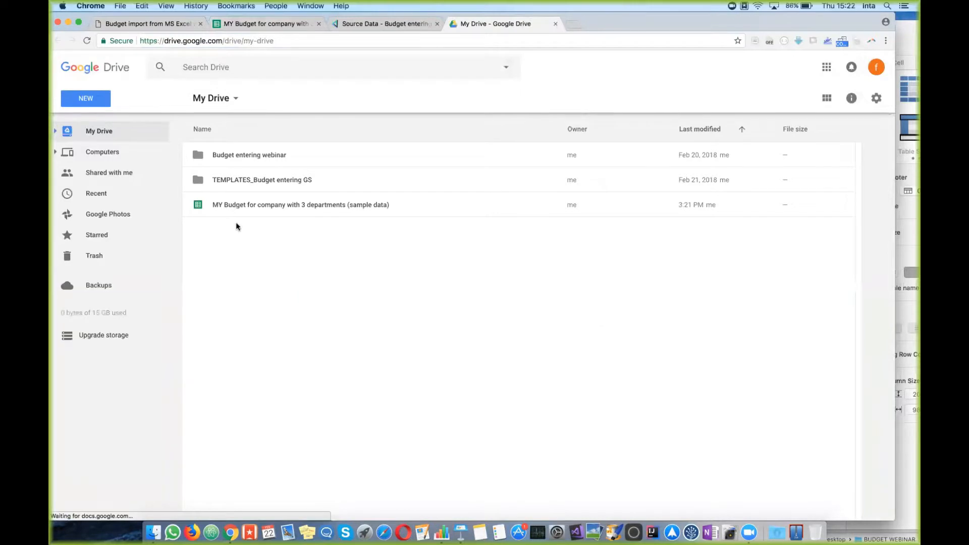
click(252, 201)
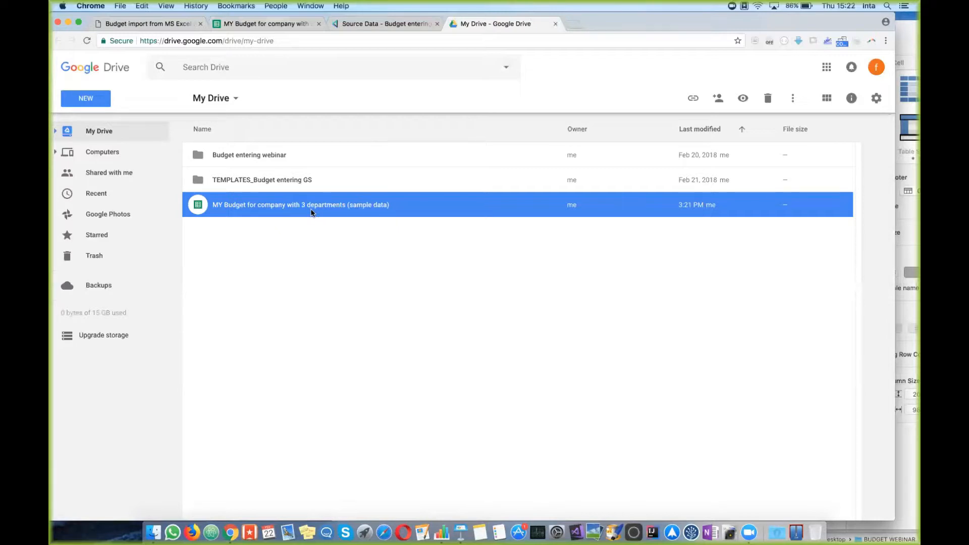
click(237, 24)
click(391, 222)
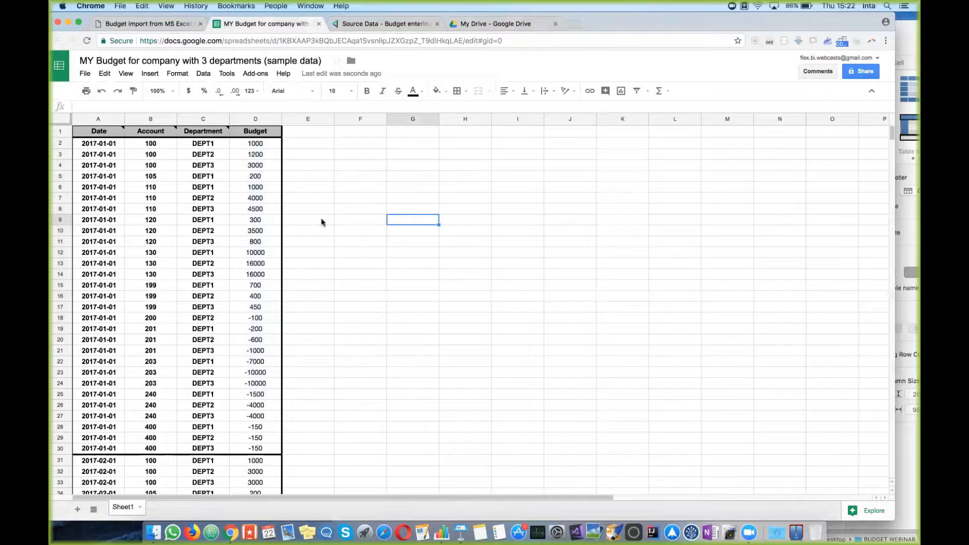
Step: Create a new Google Sheets source application from flex.bi's Source Data page
click(375, 22)
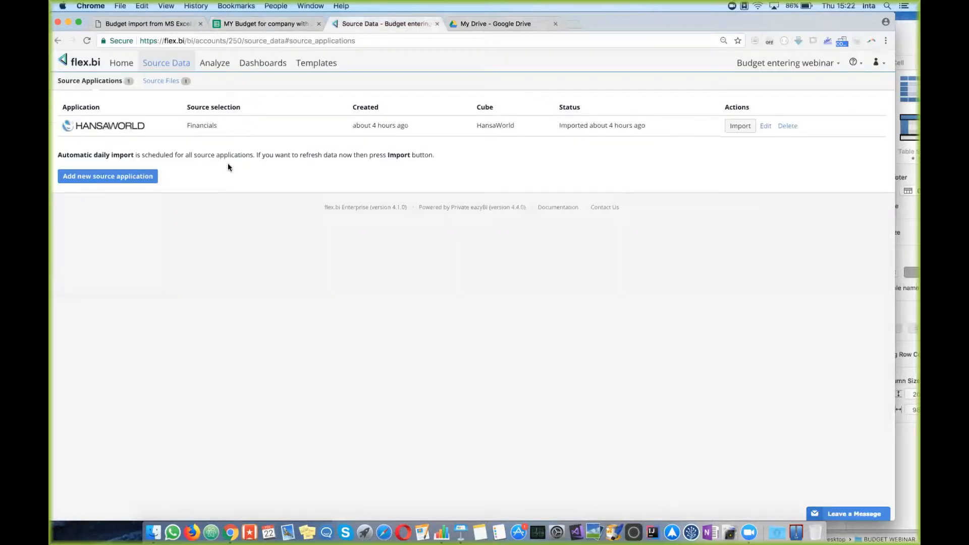
click(171, 65)
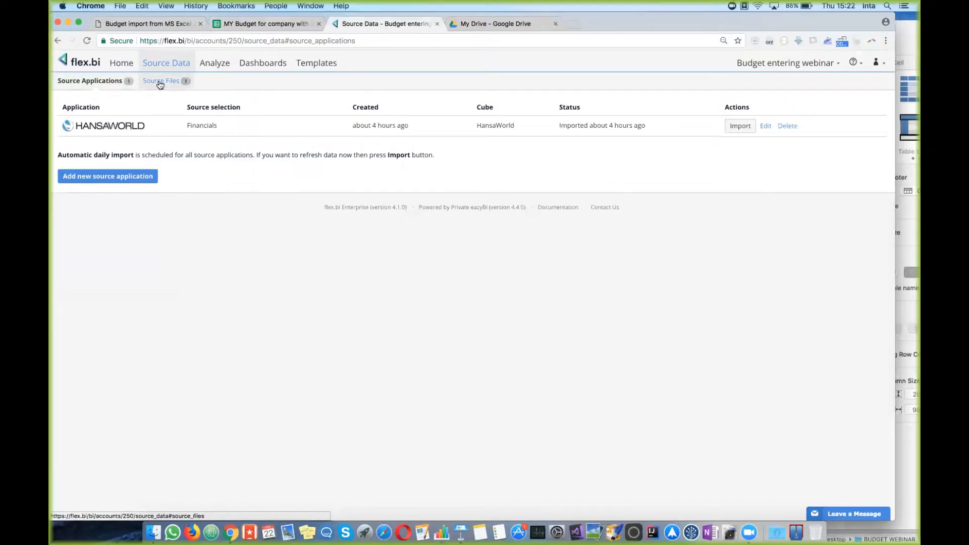
click(95, 179)
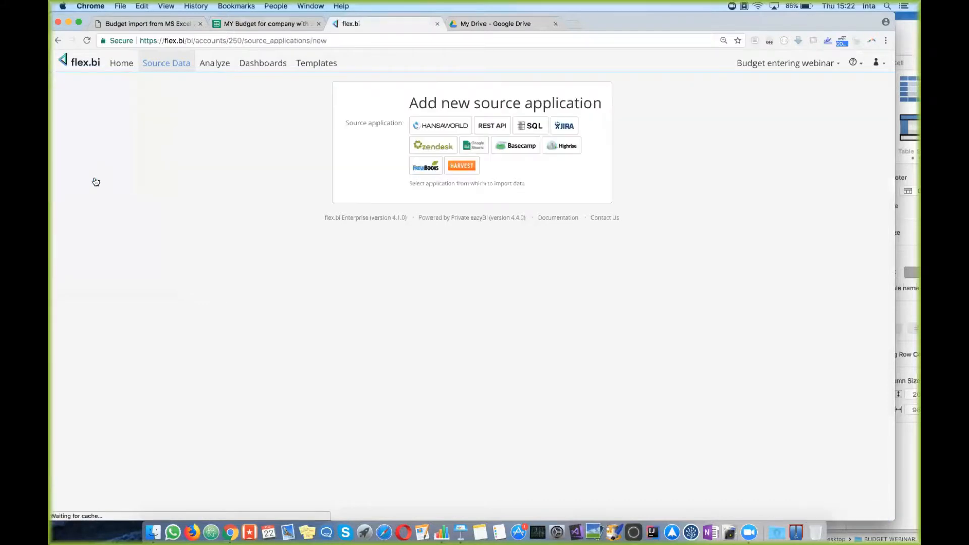
click(478, 148)
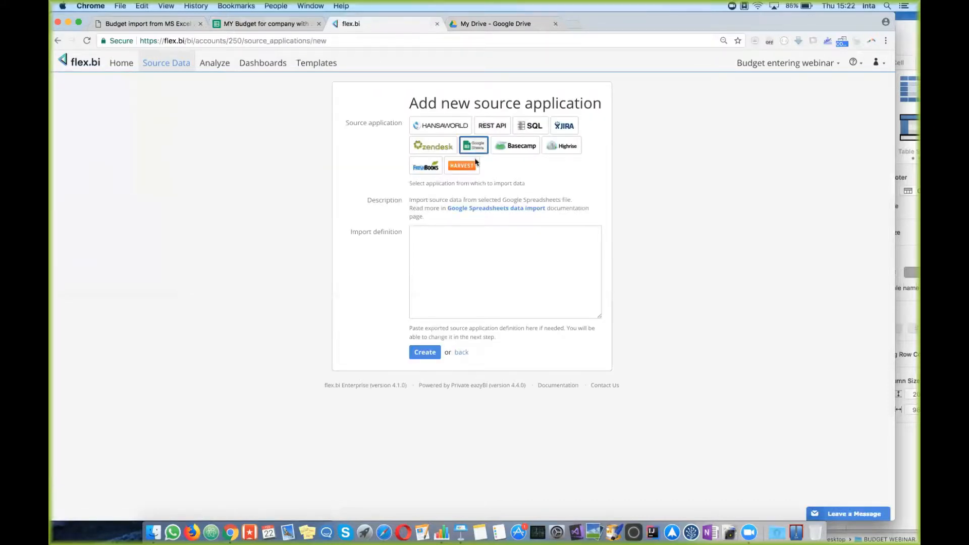
click(433, 354)
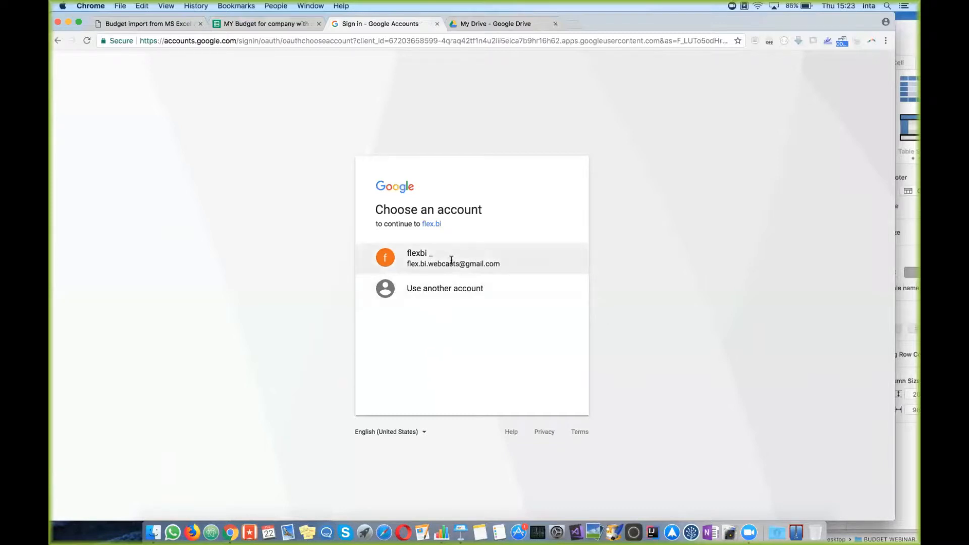
Step: Choose the existing Google account, proceed past the unverified-app warning, and allow Drive spreadsheet access
click(492, 262)
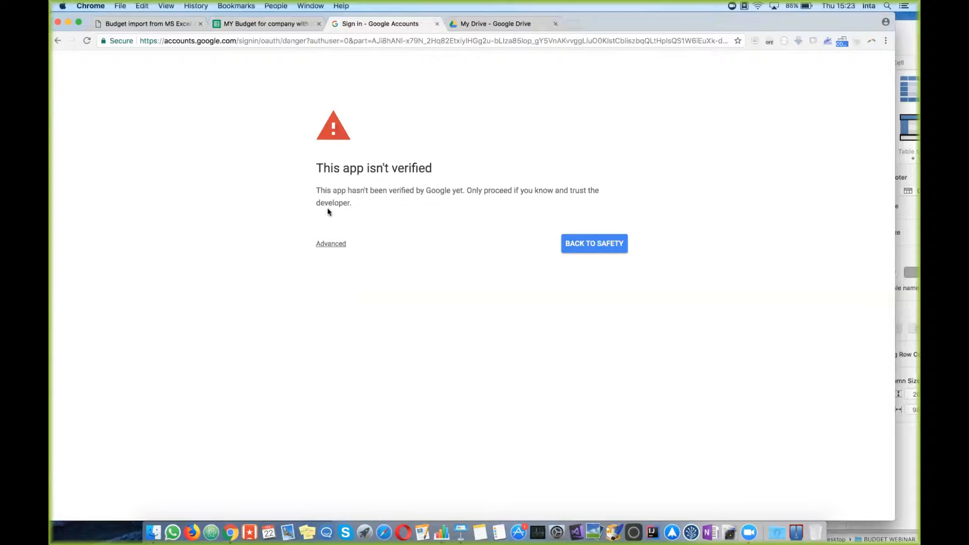
click(333, 245)
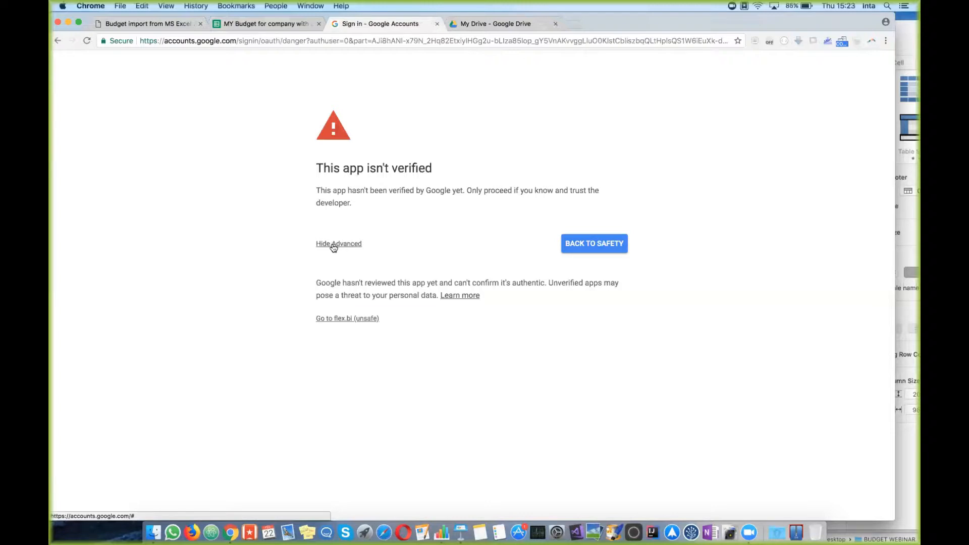
click(342, 319)
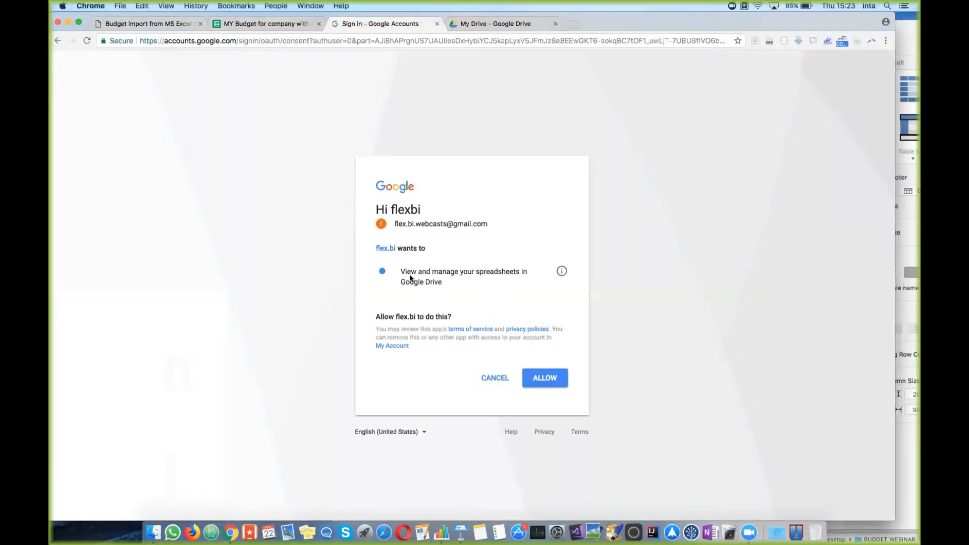
click(556, 380)
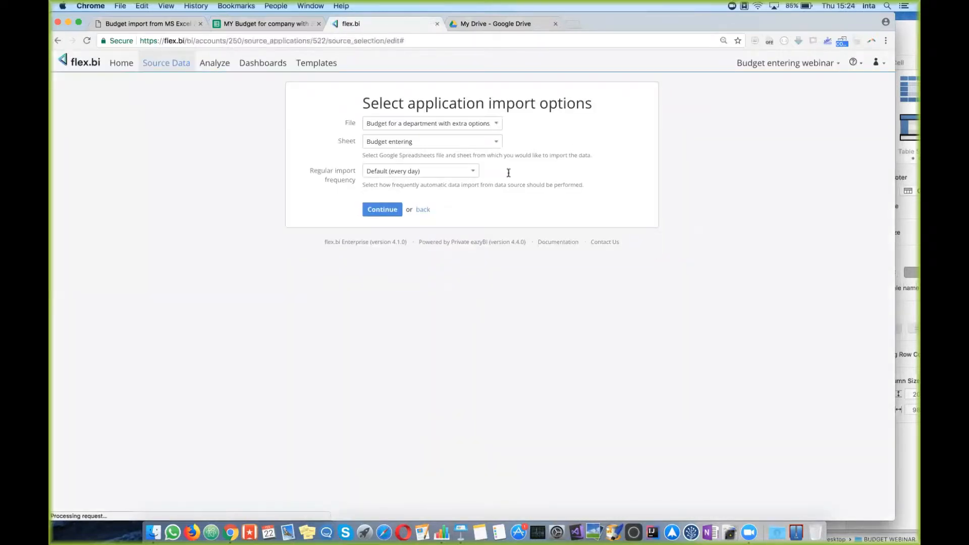
Step: Choose 'MY Budget for company with 3 departments (sample data)' as the import file
click(497, 125)
scroll(462, 220, down, 4)
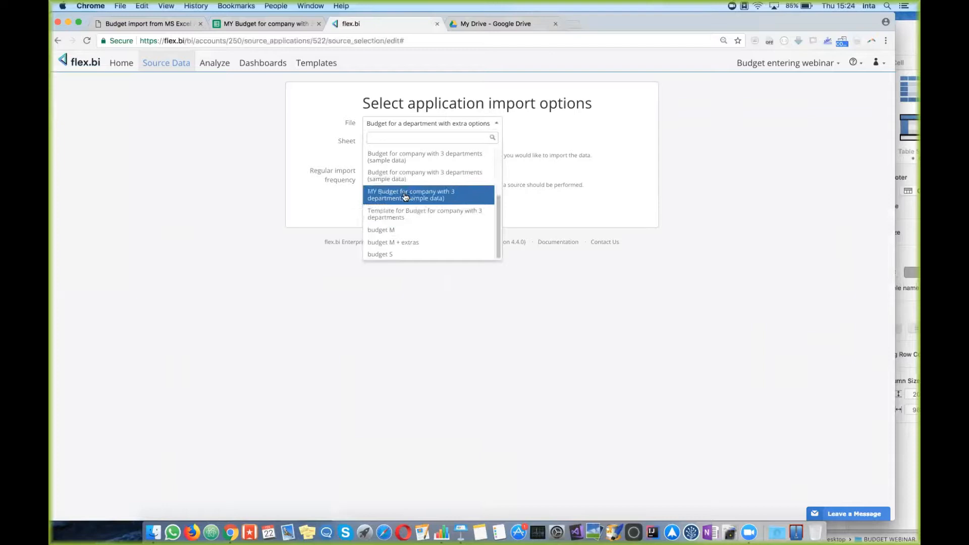
click(404, 200)
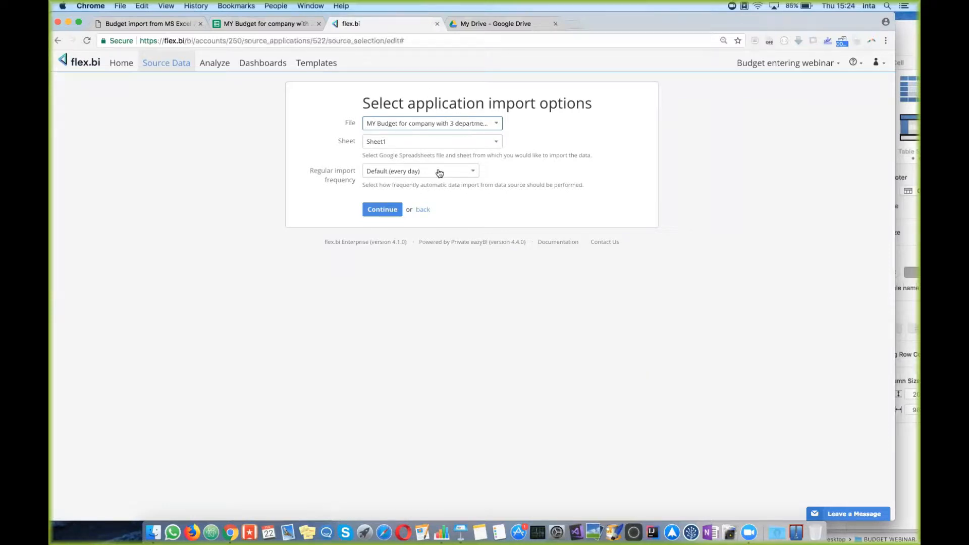
Step: Keep Sheet1 as the import sheet after checking the spreadsheet's sheet tab
click(474, 146)
click(474, 146)
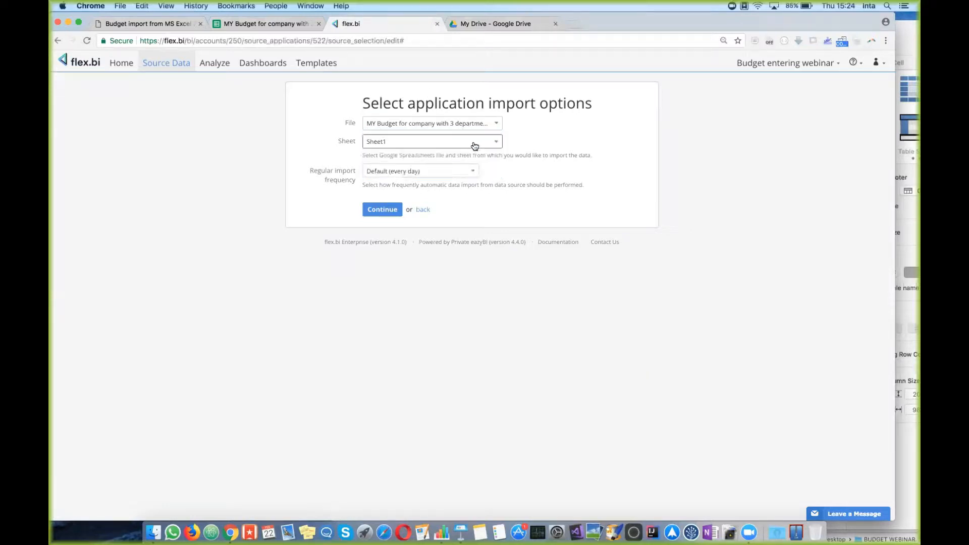
click(491, 145)
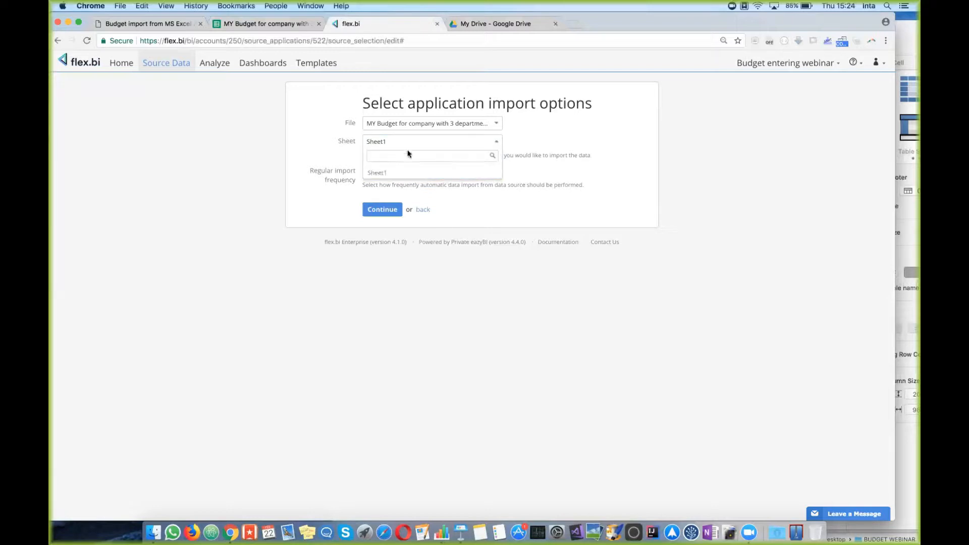
click(265, 23)
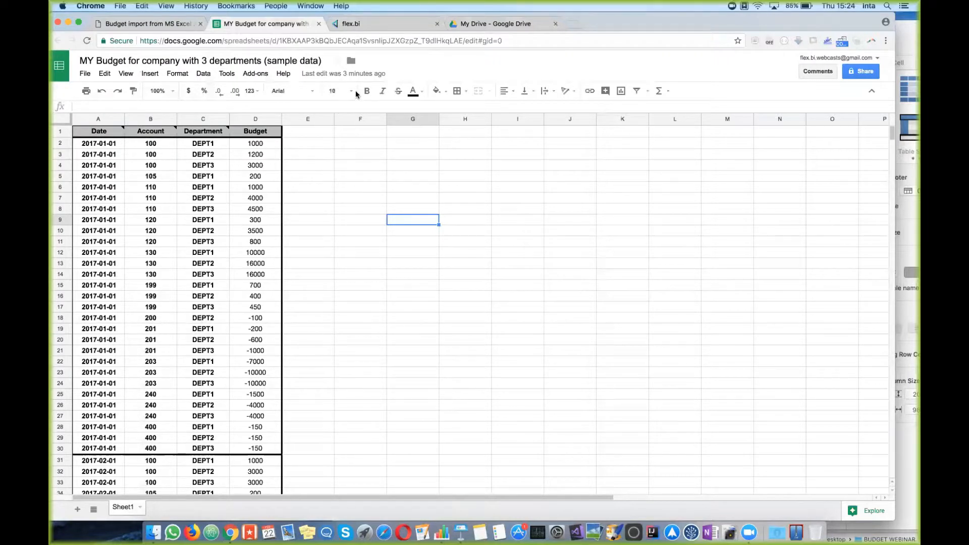
click(409, 24)
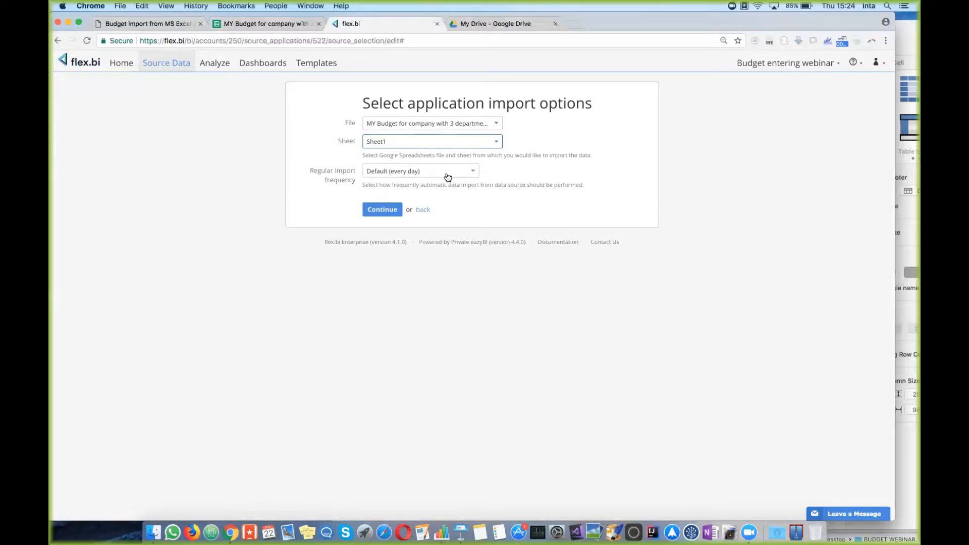
click(289, 25)
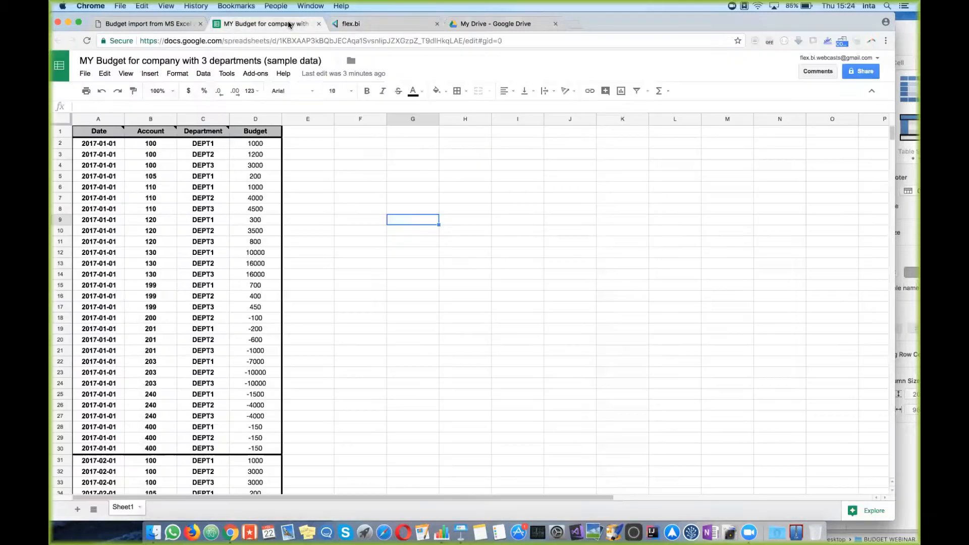
click(378, 23)
click(495, 145)
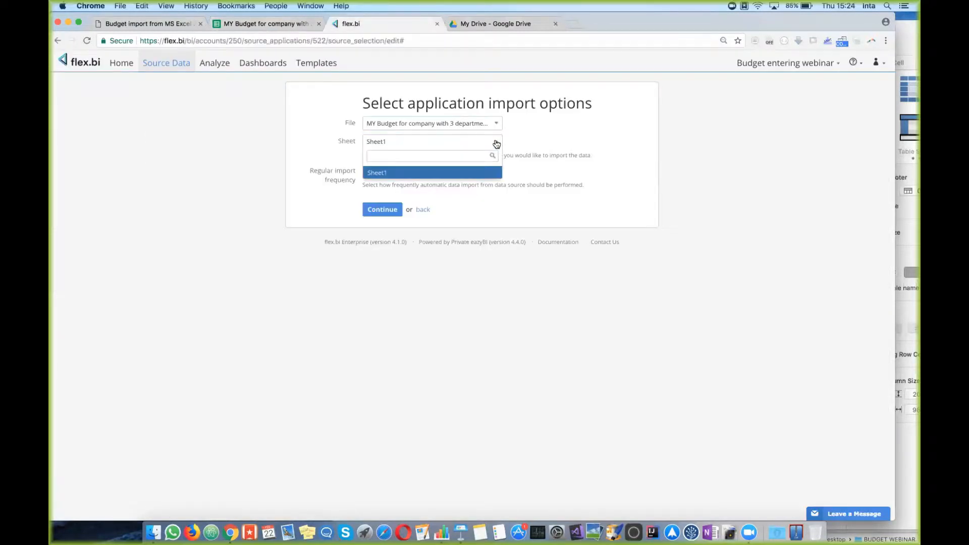
click(496, 144)
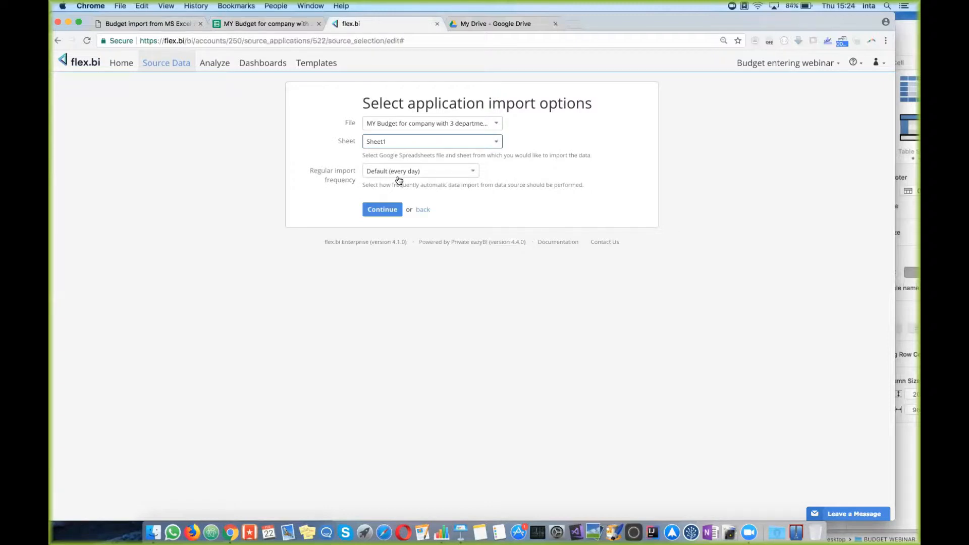
drag(310, 170, 355, 181)
click(431, 174)
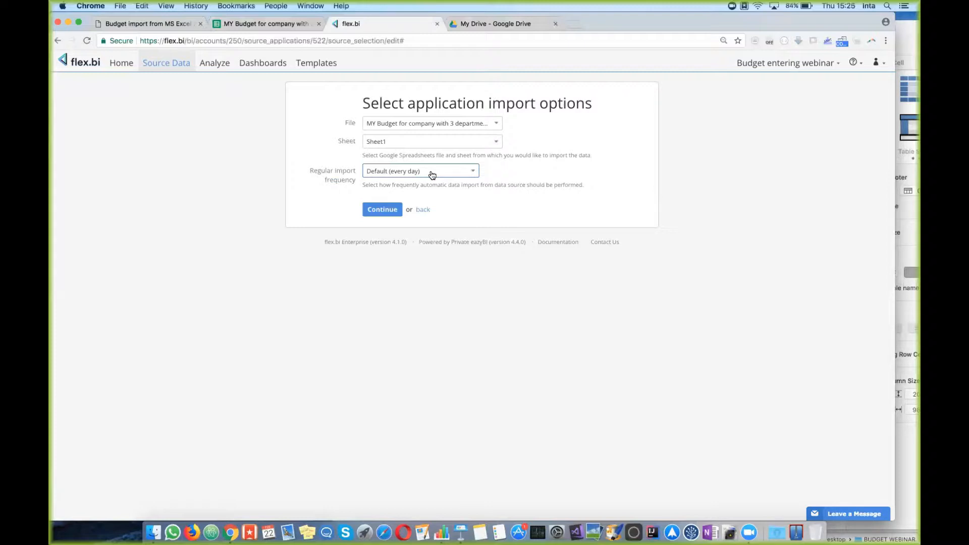
Step: Set import frequency to No regular import and continue to column mapping
click(473, 172)
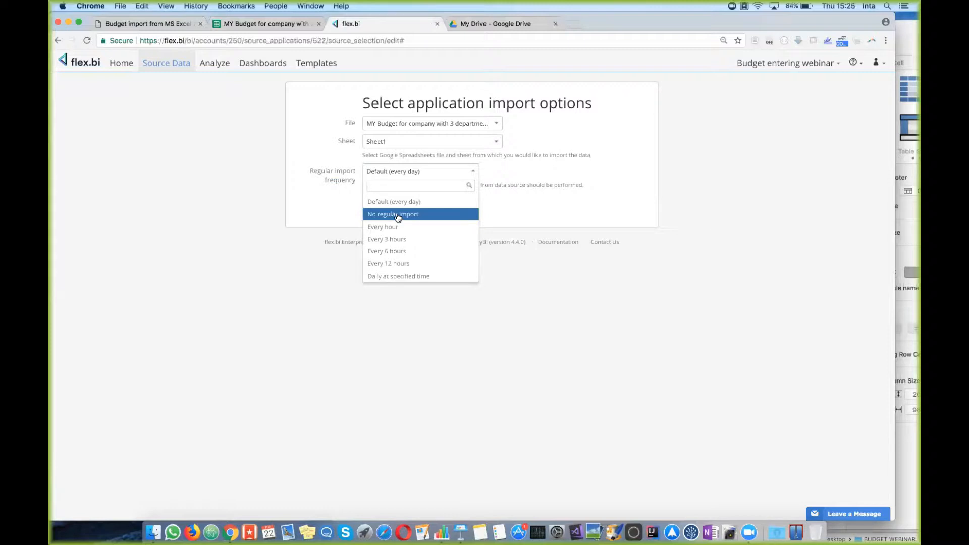
click(398, 215)
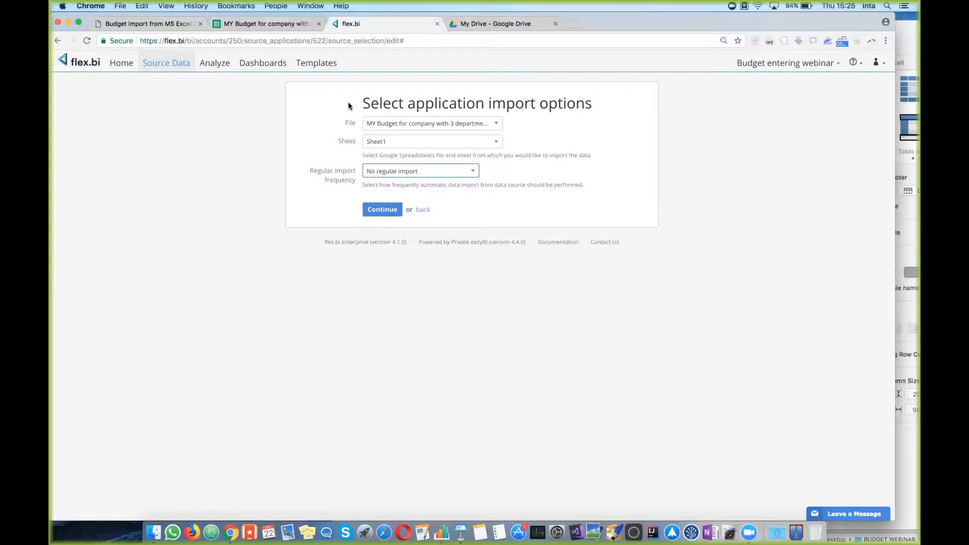
drag(336, 115, 362, 189)
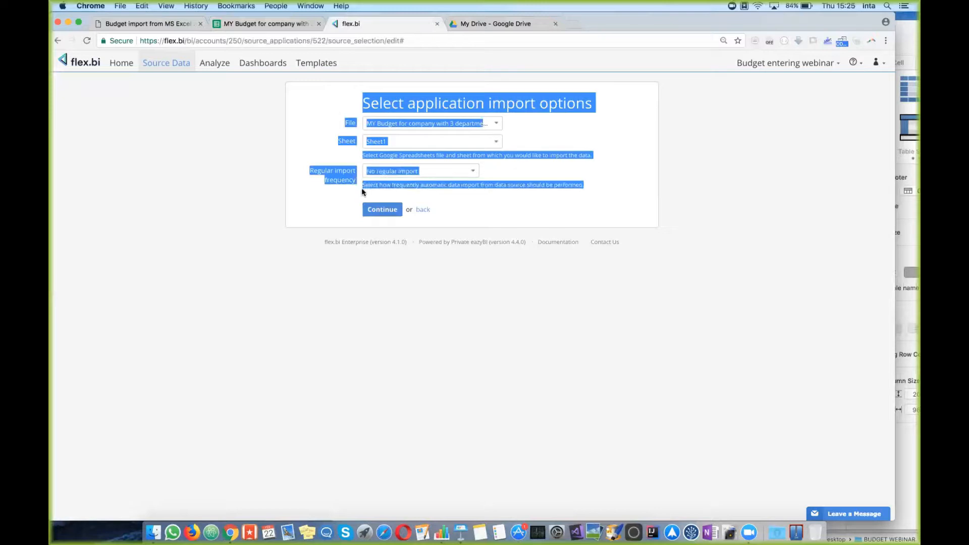
click(321, 221)
click(391, 212)
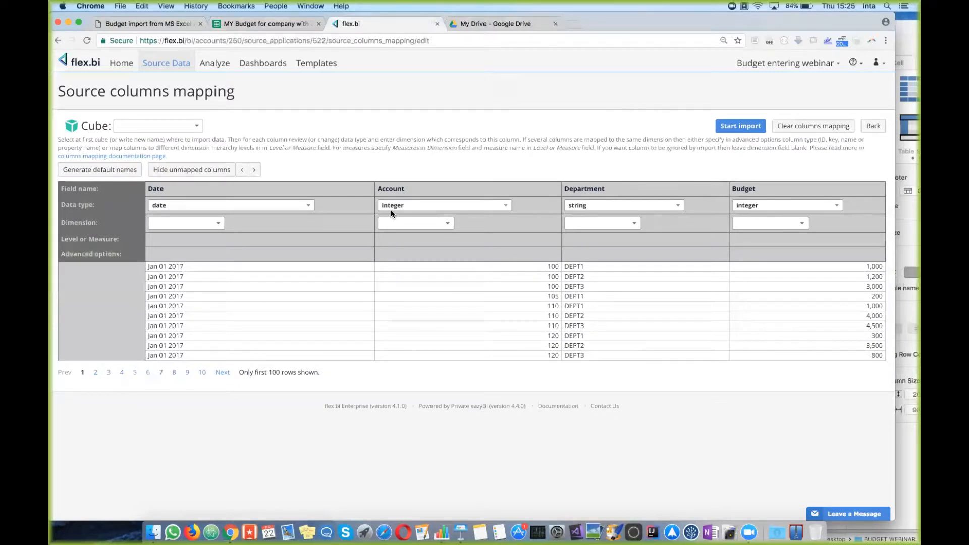
Step: Target the HansaWorld Financials cube and map the Date column to the Time dimension
click(199, 129)
click(186, 139)
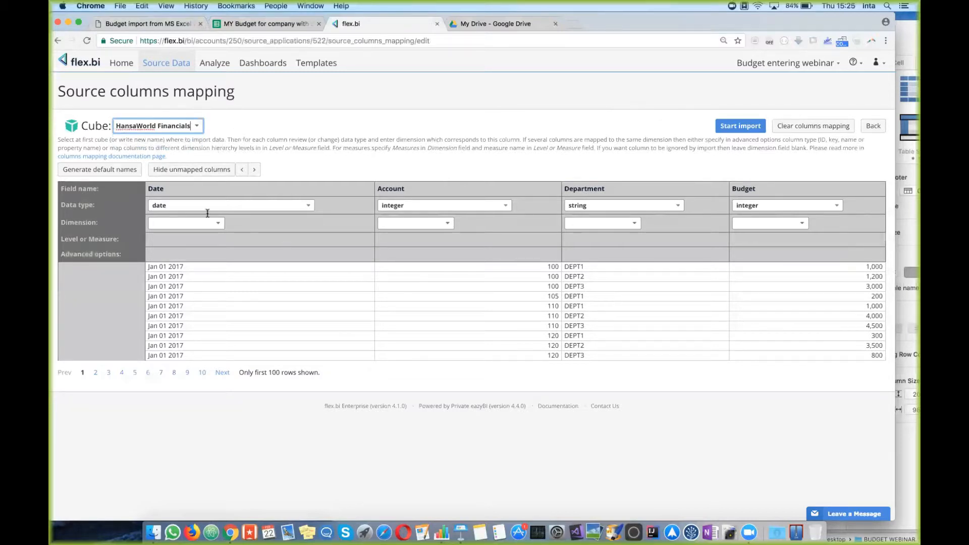
click(270, 205)
drag(152, 189, 767, 197)
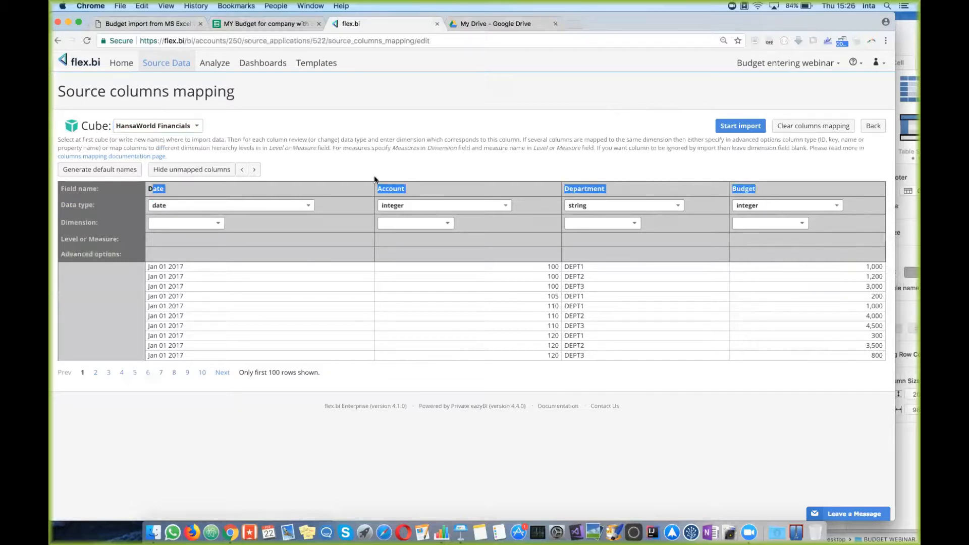
click(351, 253)
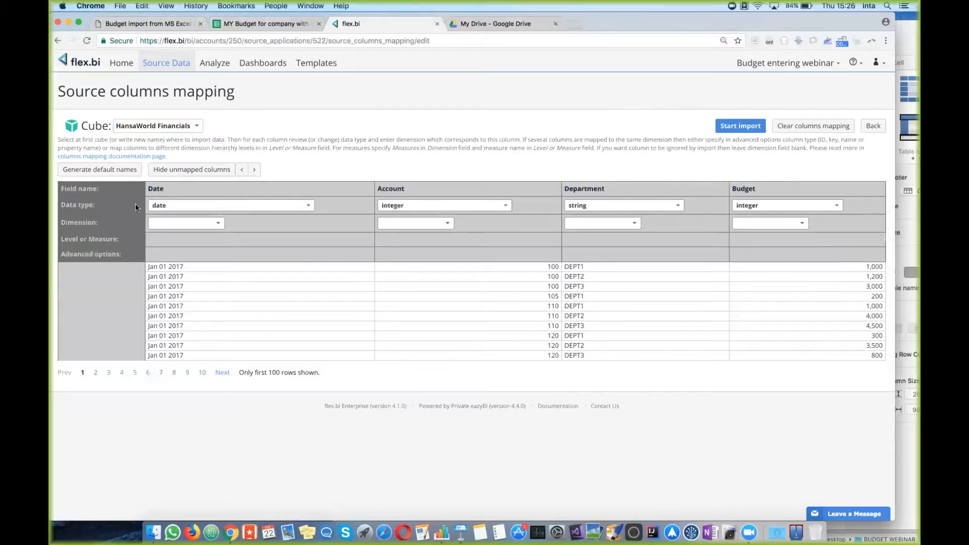
click(218, 223)
click(170, 292)
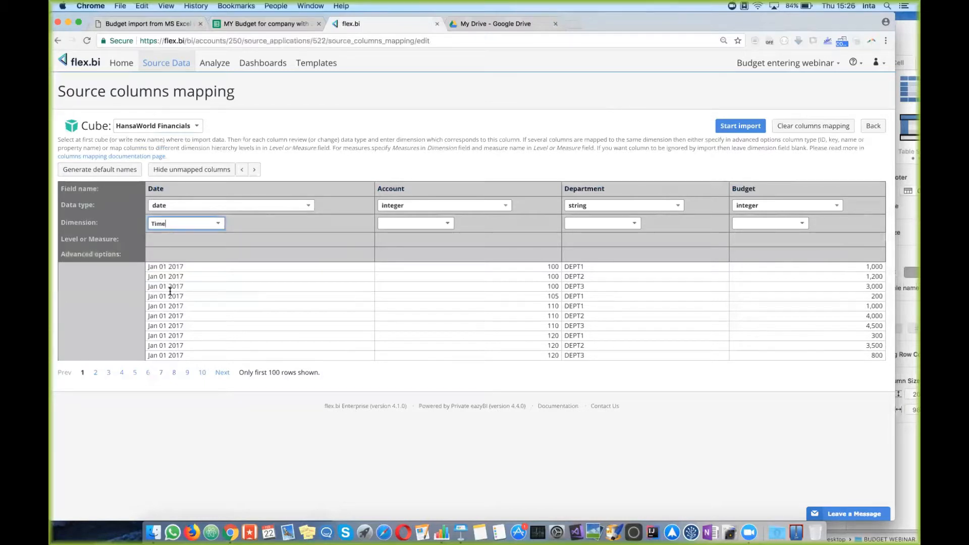
Step: Map the Account column as string to the Account dimension, level Account
click(505, 206)
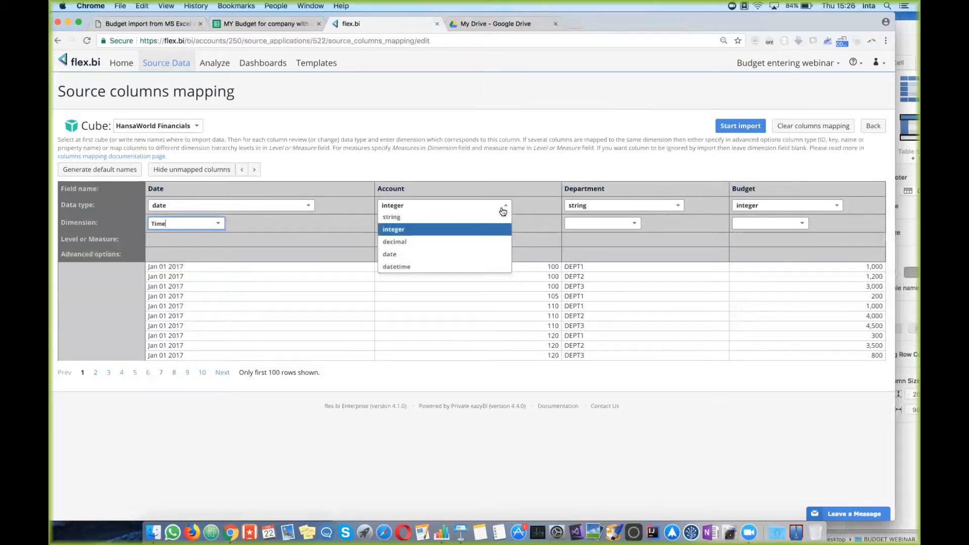
click(495, 217)
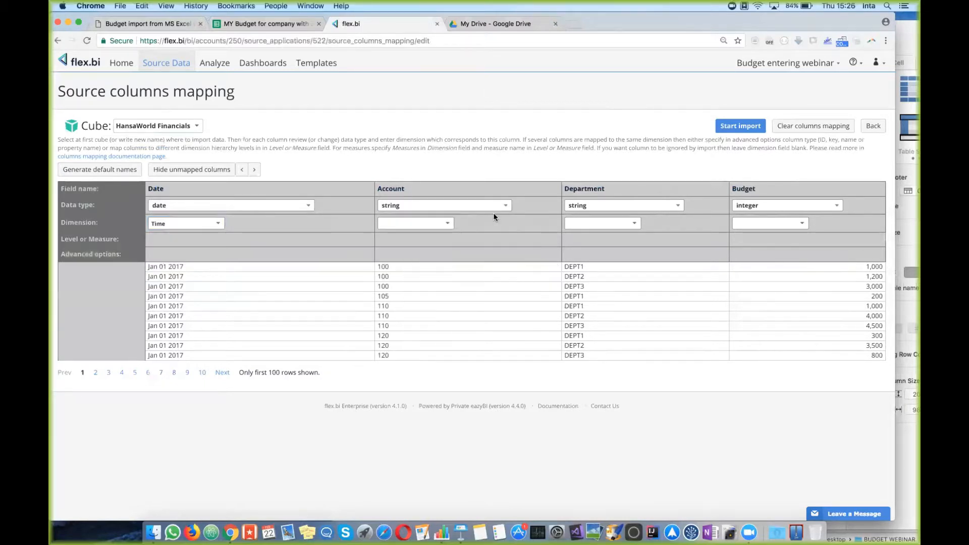
click(447, 226)
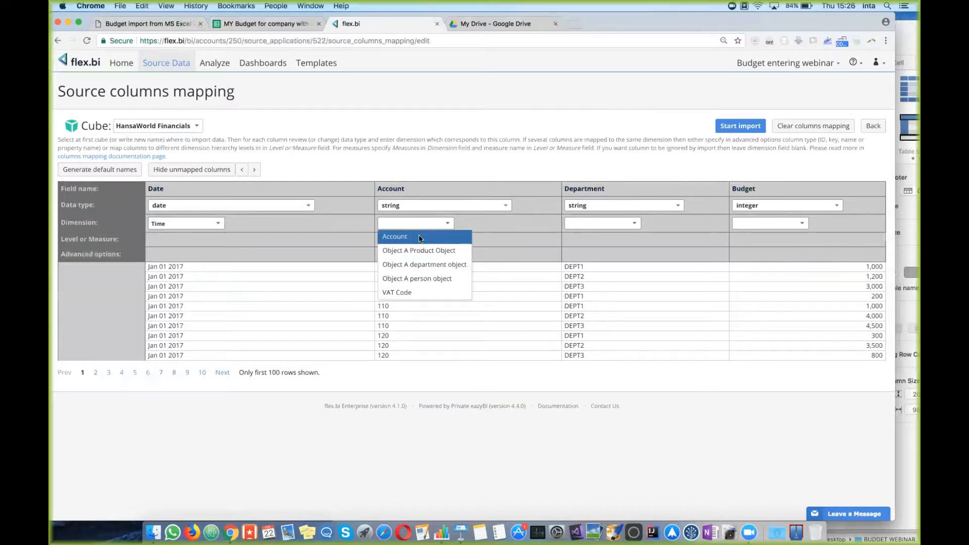
click(419, 237)
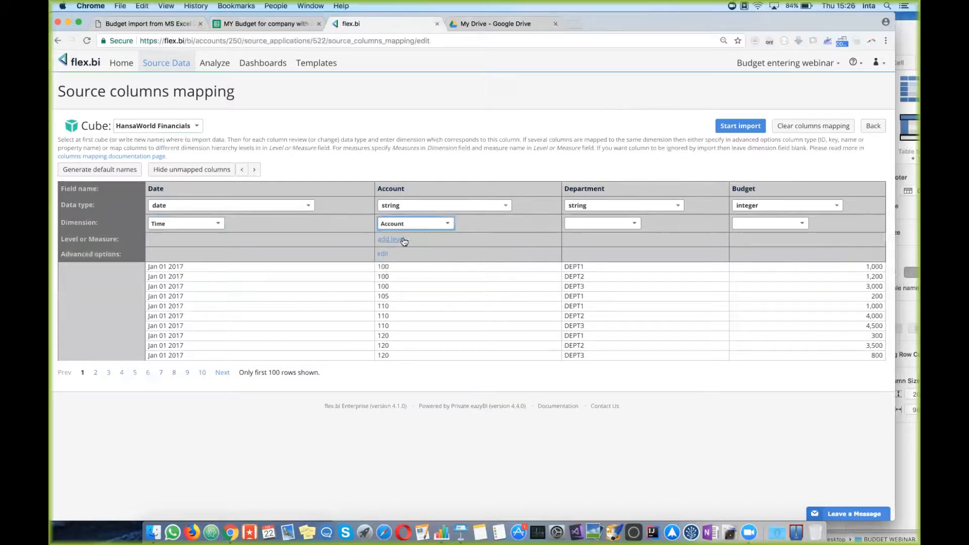
click(399, 239)
click(447, 241)
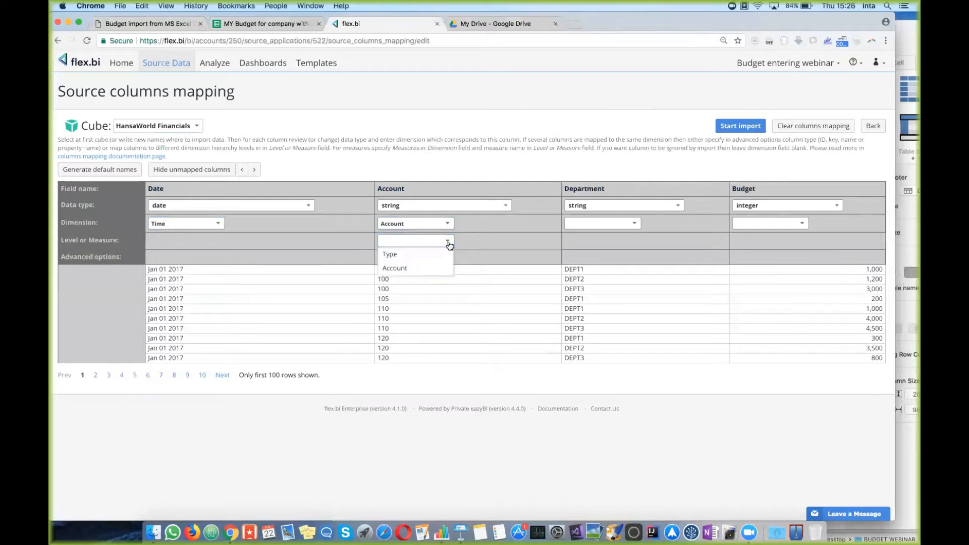
click(442, 271)
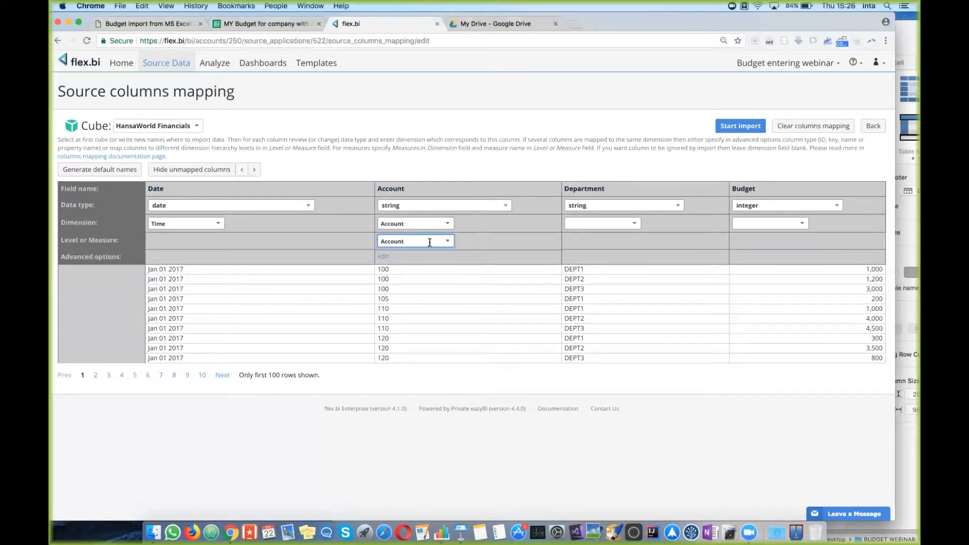
Step: Map the Department column as string to Object A department object, same level
click(668, 206)
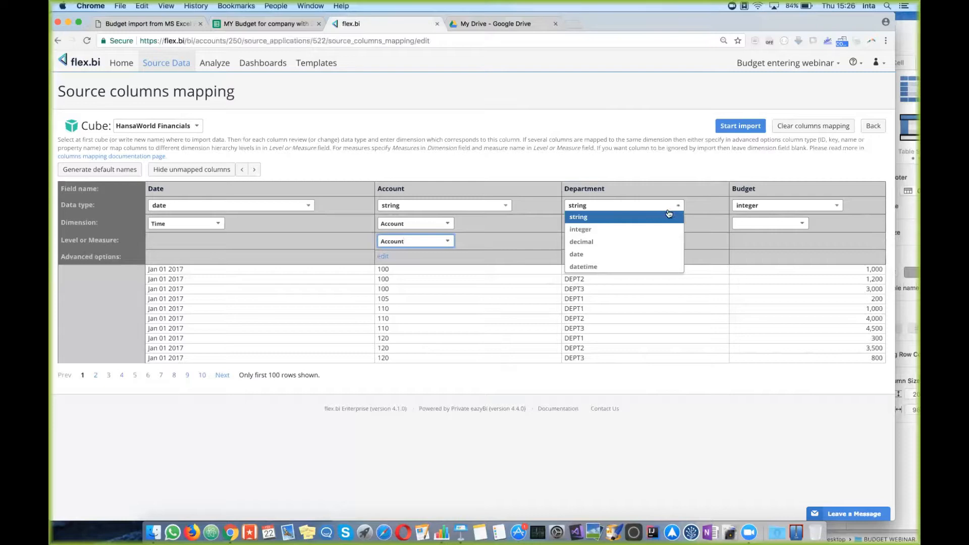
click(660, 220)
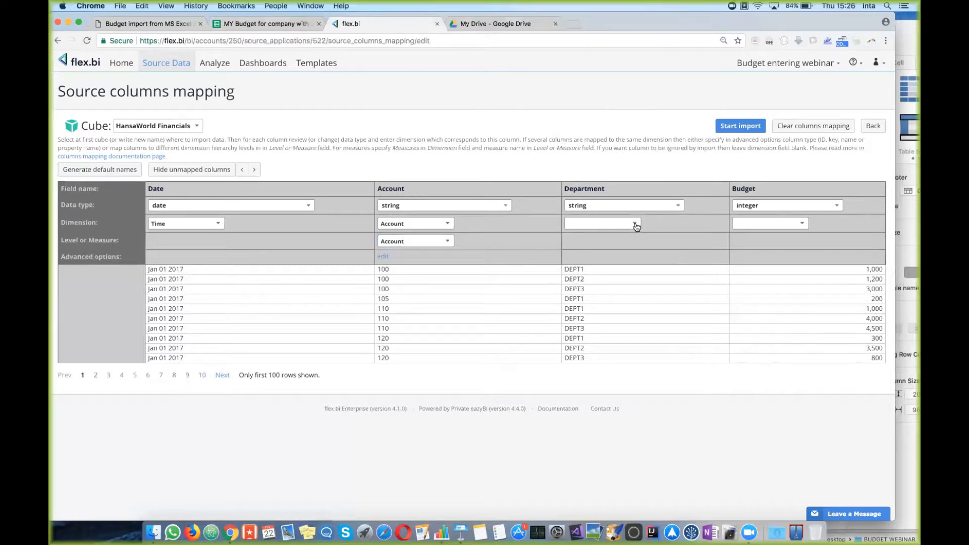
click(634, 224)
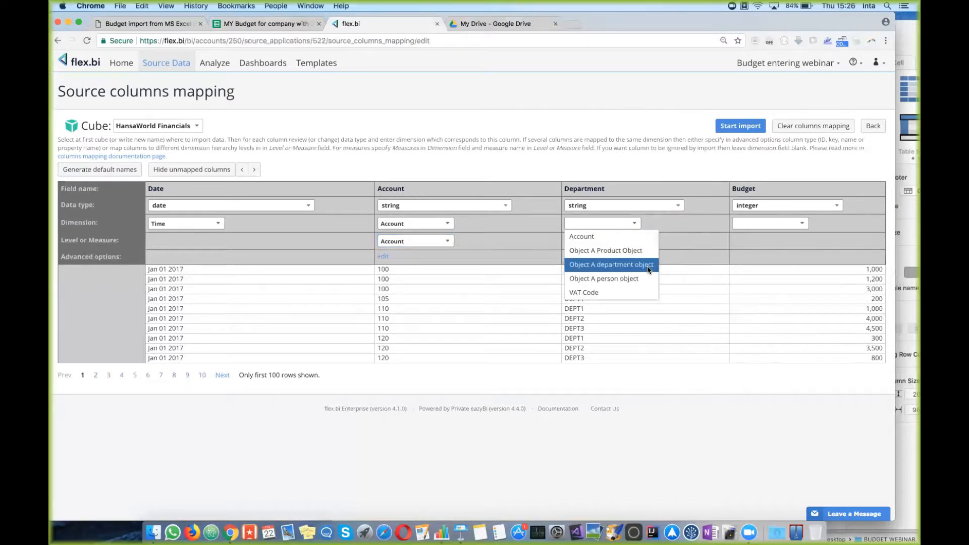
click(648, 269)
click(578, 240)
click(633, 241)
click(634, 254)
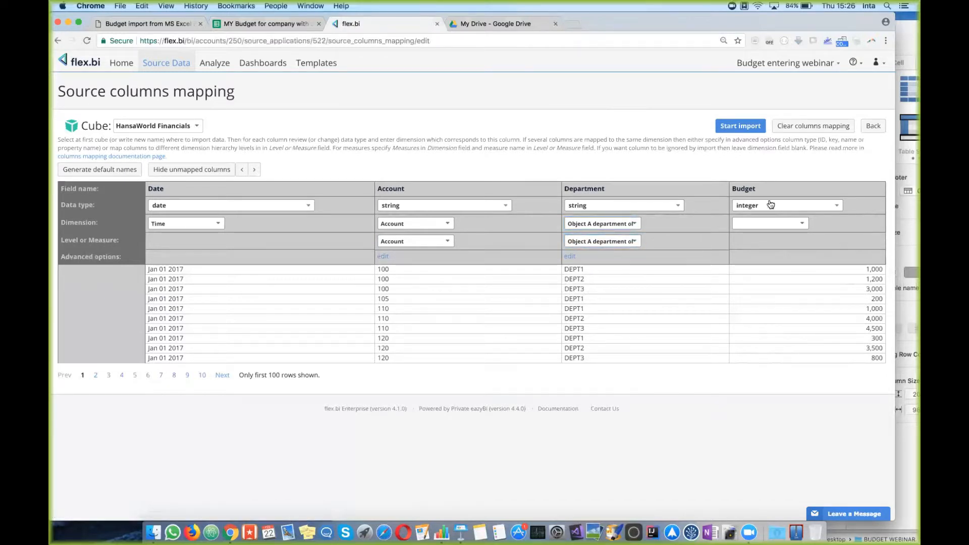
Step: Make Budget a decimal Measures column named Budget and start the import
click(789, 206)
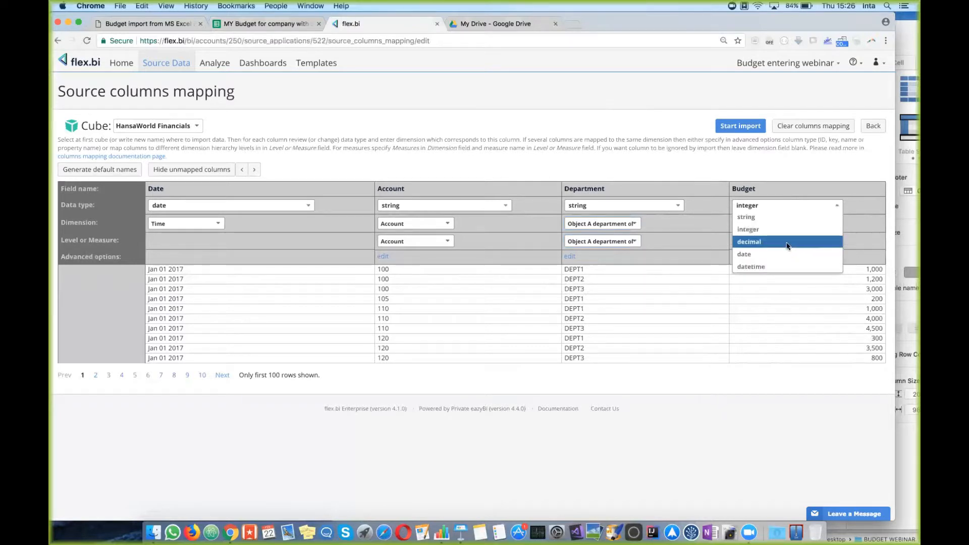
click(788, 246)
click(800, 225)
click(789, 252)
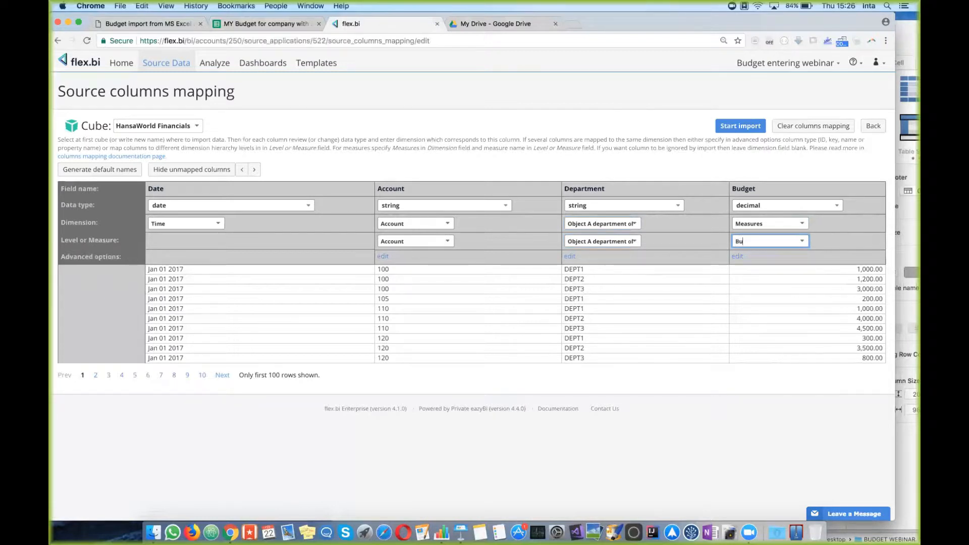
click(791, 395)
click(741, 126)
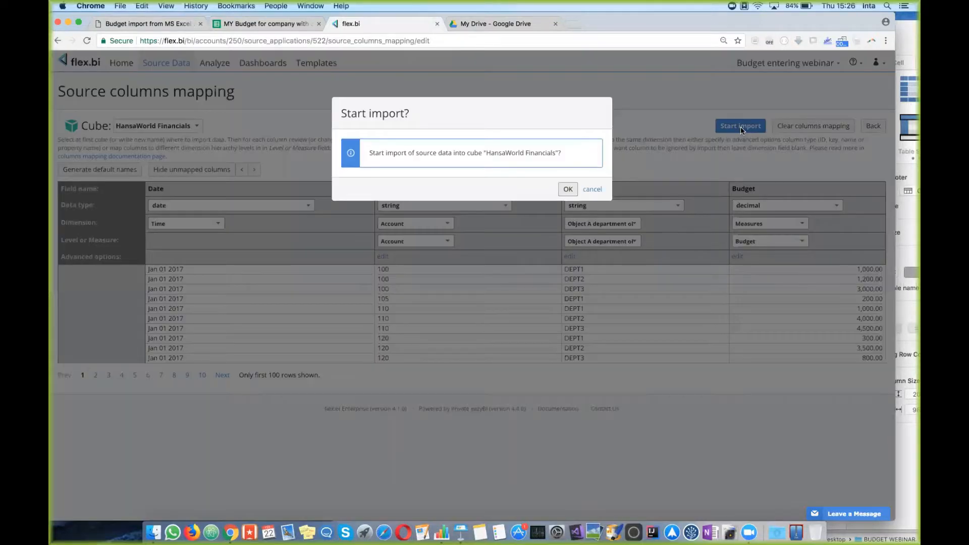
Step: Confirm the import, then open Budget control for COMPANY from the Webinar report folder
click(567, 189)
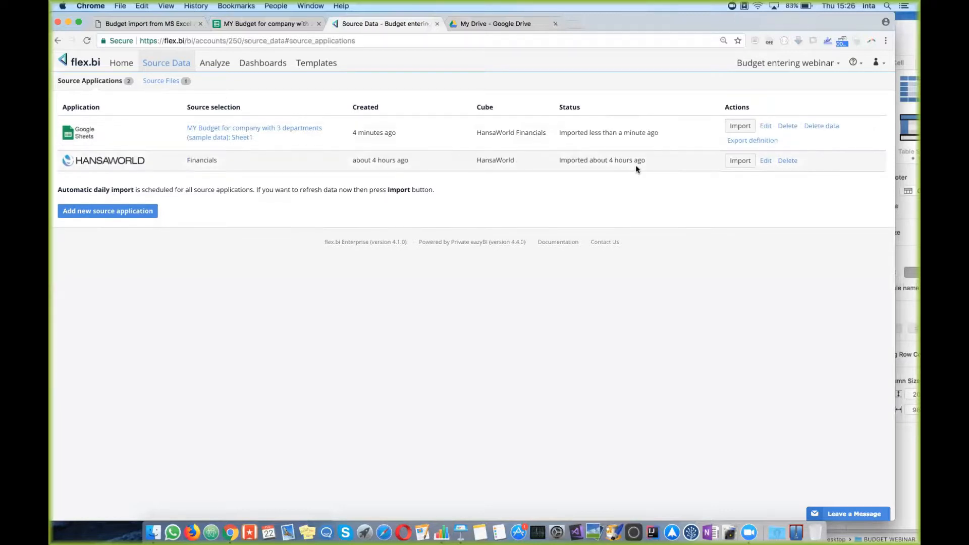
click(218, 65)
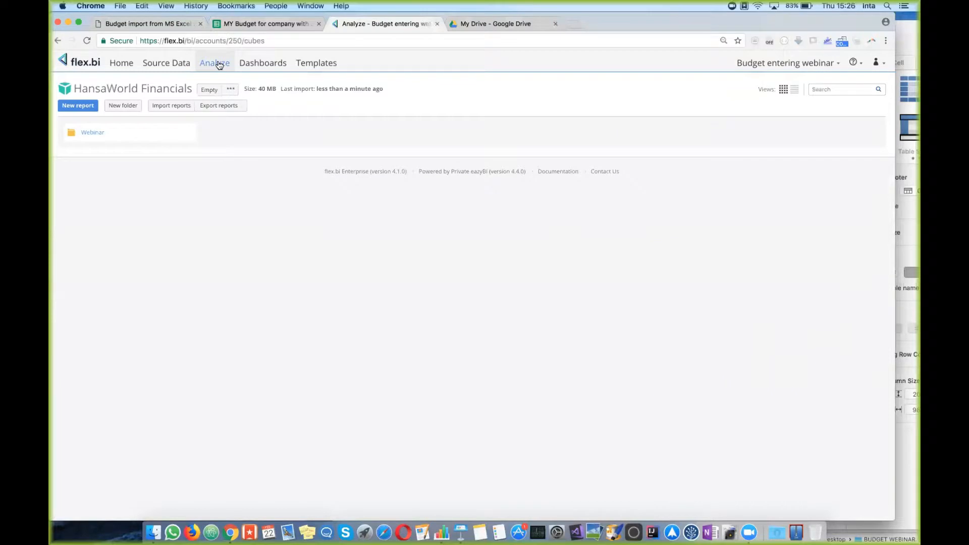
click(92, 133)
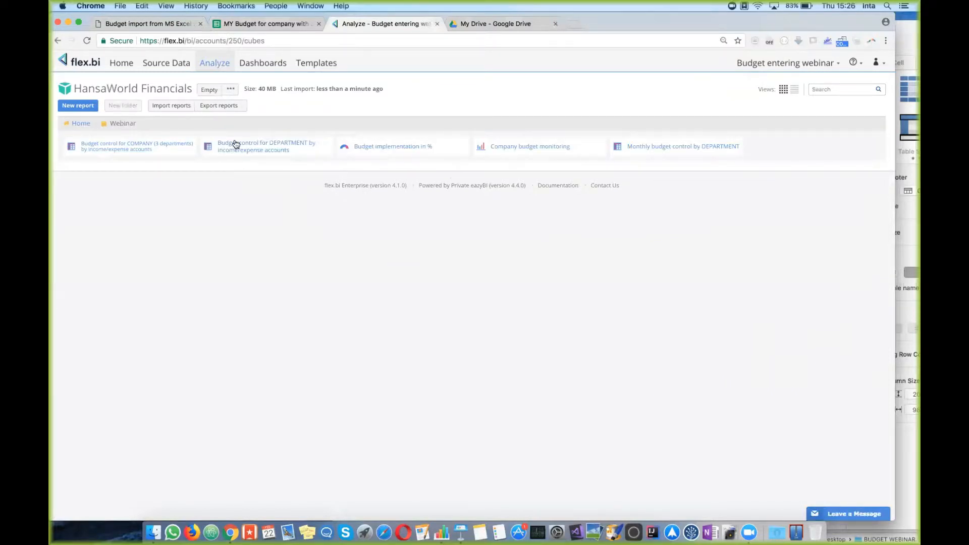
click(106, 151)
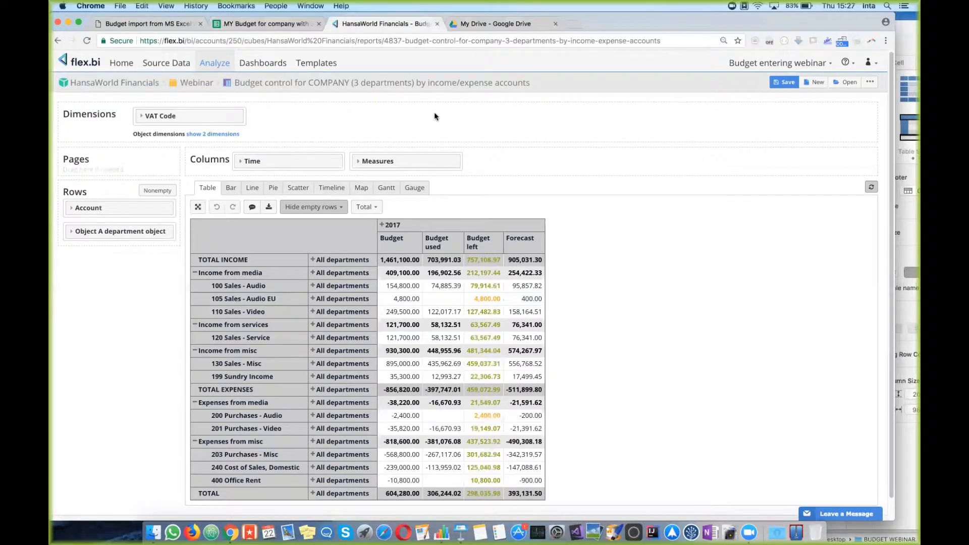
Step: Review the report's Measures, Account and department selections against the spreadsheet, then go to Dashboards
click(416, 160)
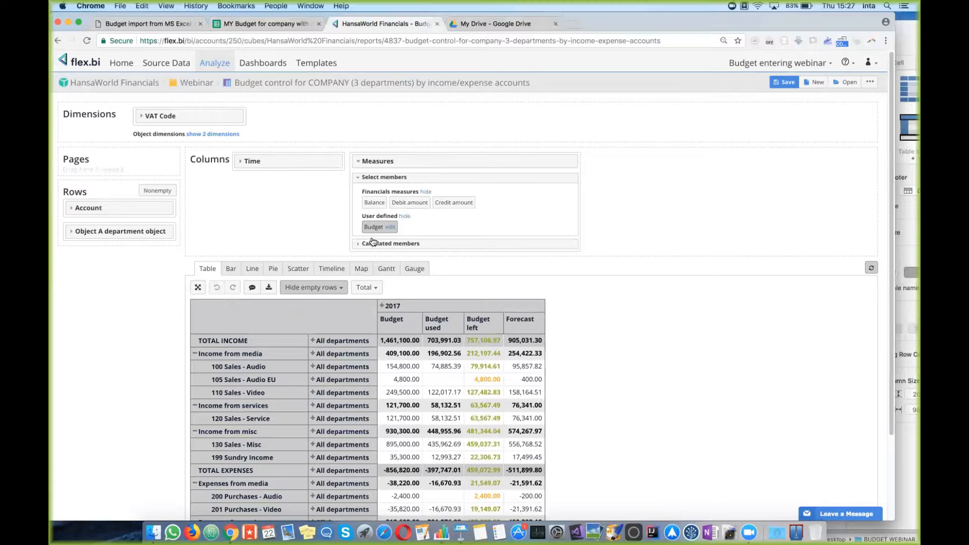
click(266, 24)
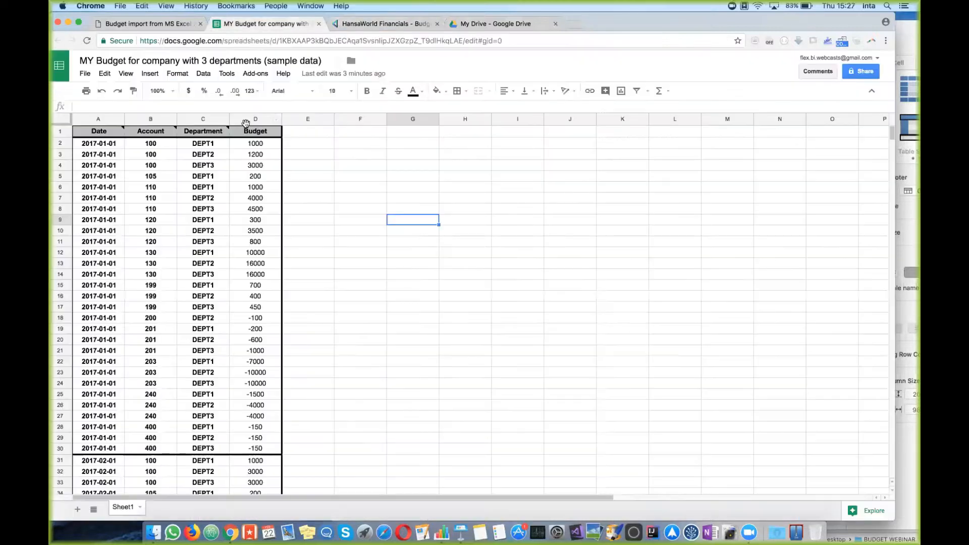
click(389, 26)
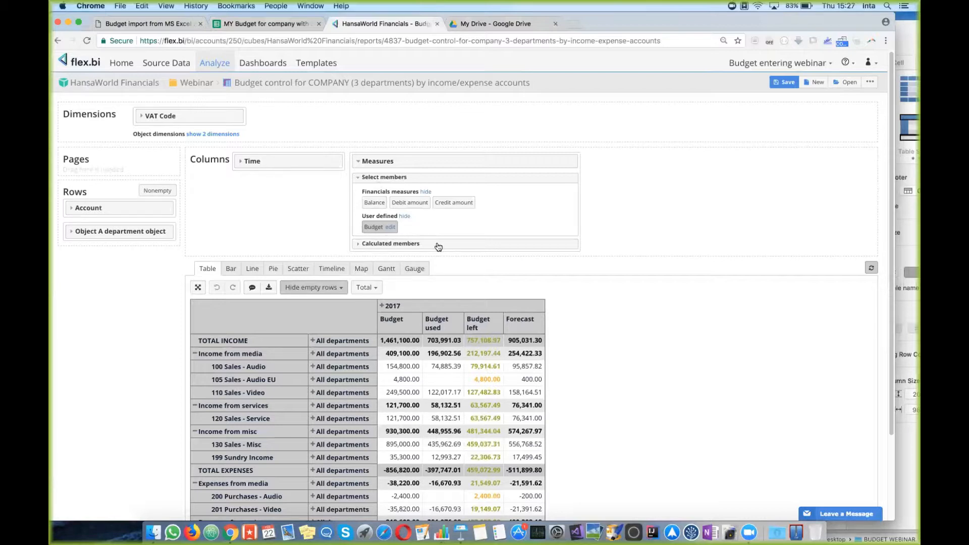
click(124, 206)
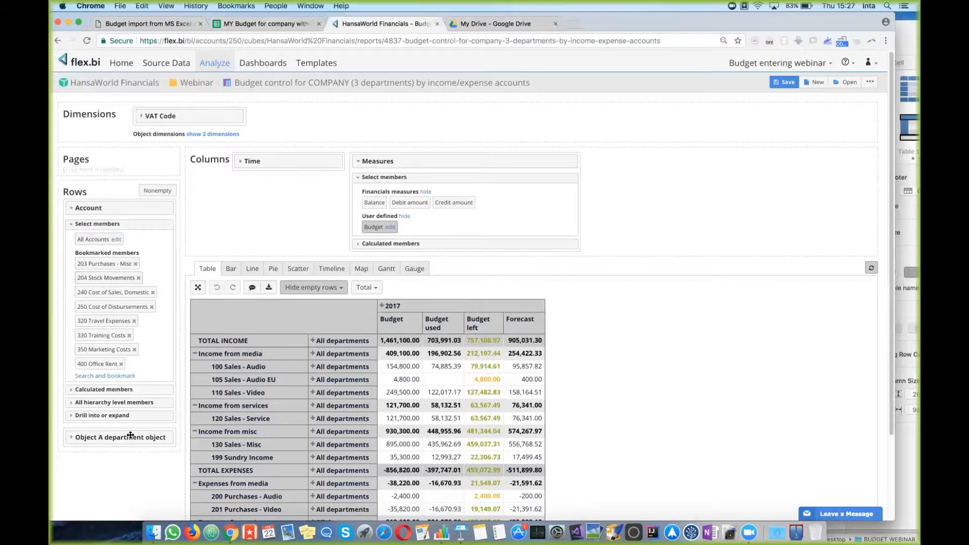
click(98, 205)
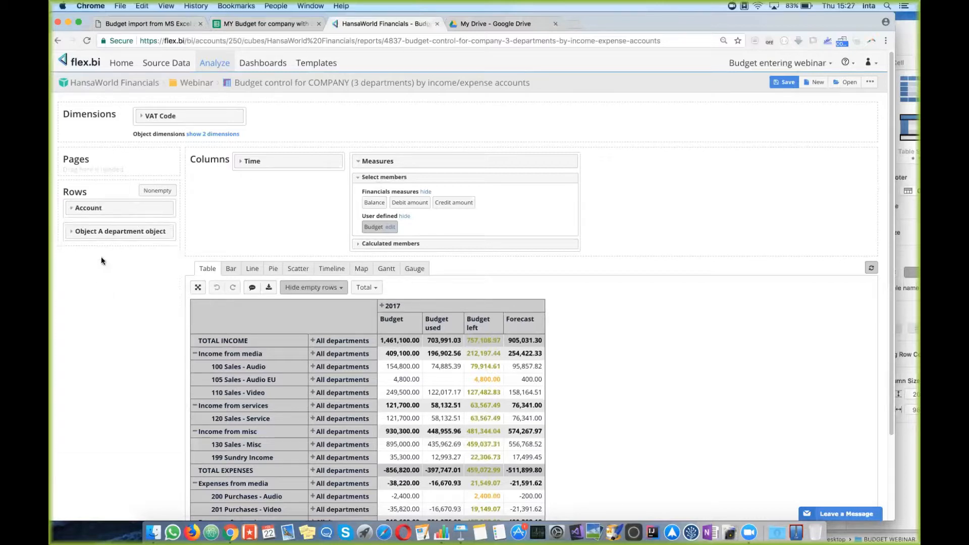
click(75, 230)
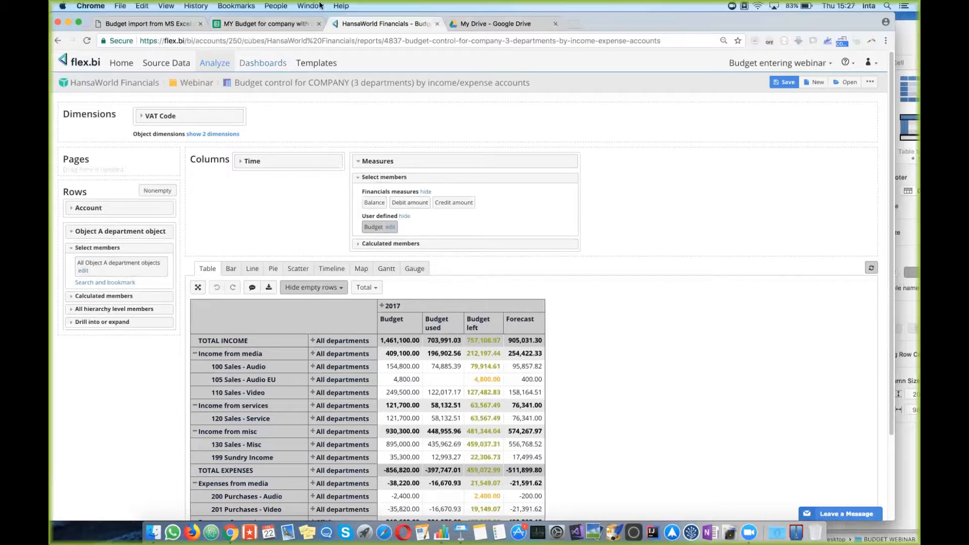
click(264, 63)
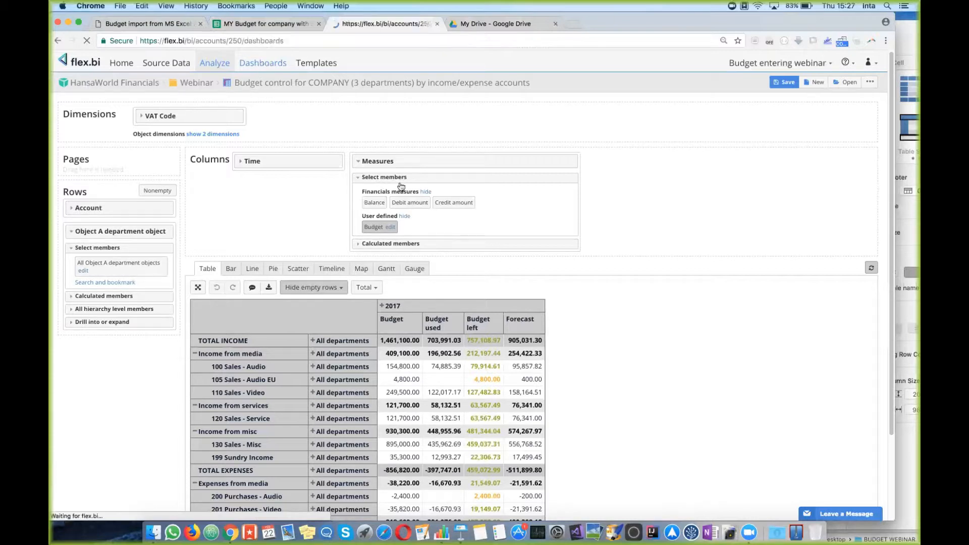
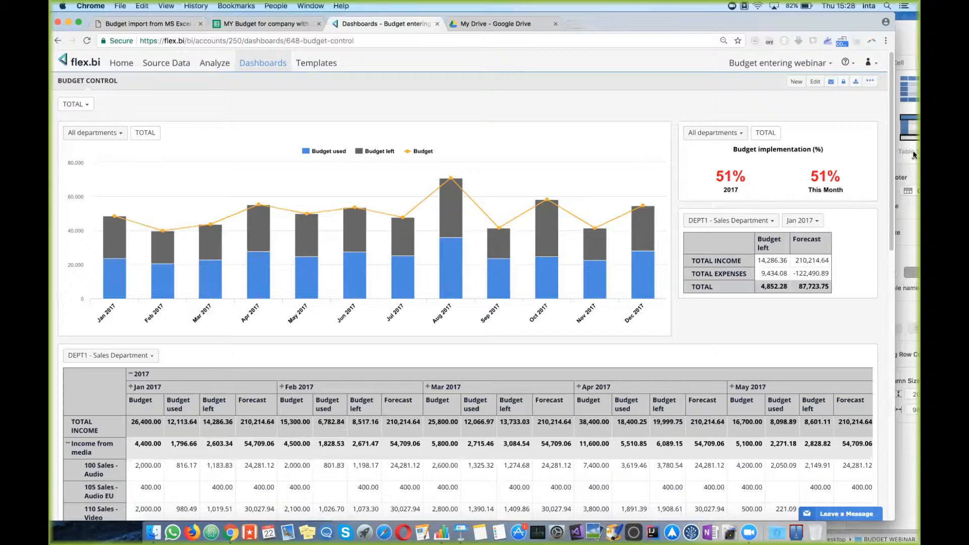
Step: Bring the Numbers budget sample spreadsheet (Date, Account, Department, Budget) in front of the flex.bi dashboard
click(903, 40)
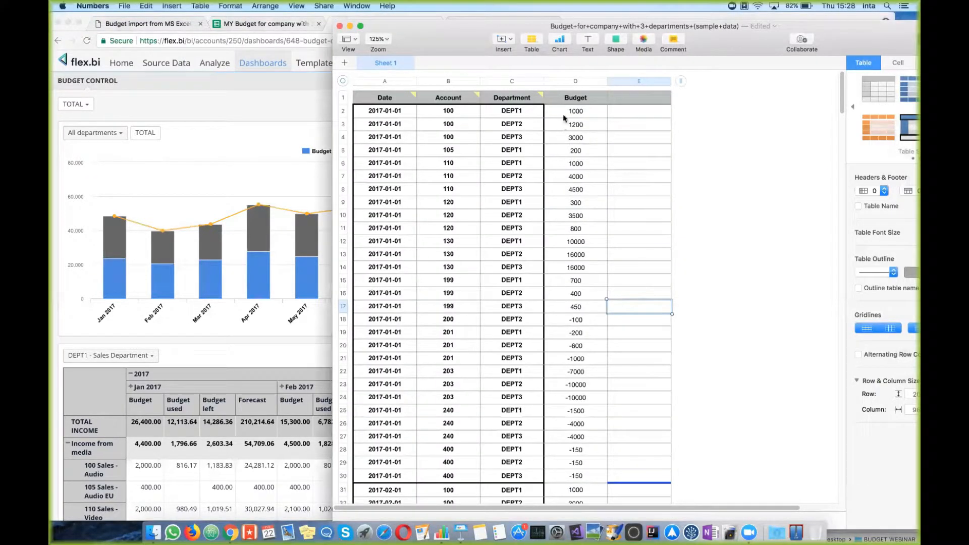
Step: Change the 2017-01-01 DEPT1 account 100 budget in D2 from 1000 to 5000
click(580, 119)
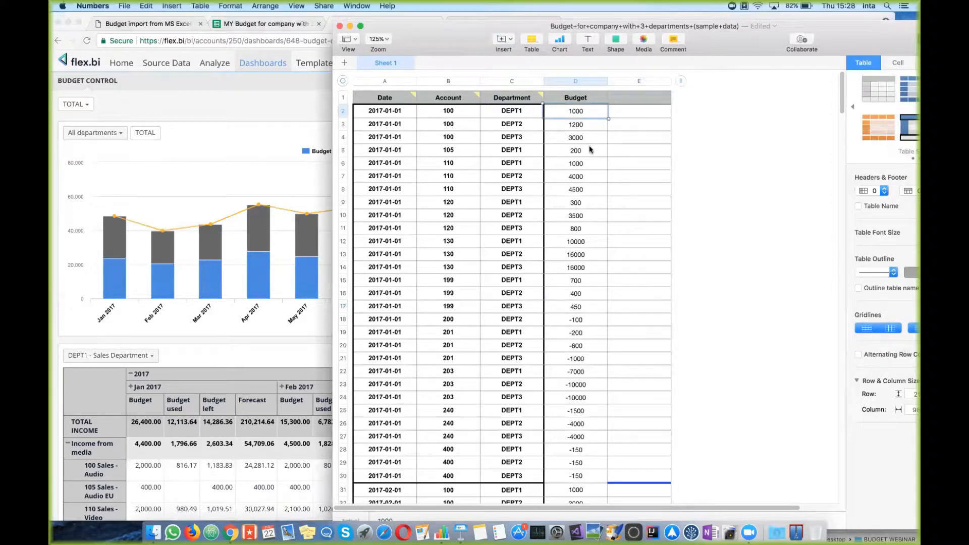
text(5000)
click(591, 189)
Step: Enter May 2017 budgets 60000, 20000, 40000, 10000 and 10000 down column D from D119
scroll(591, 188, down, 20)
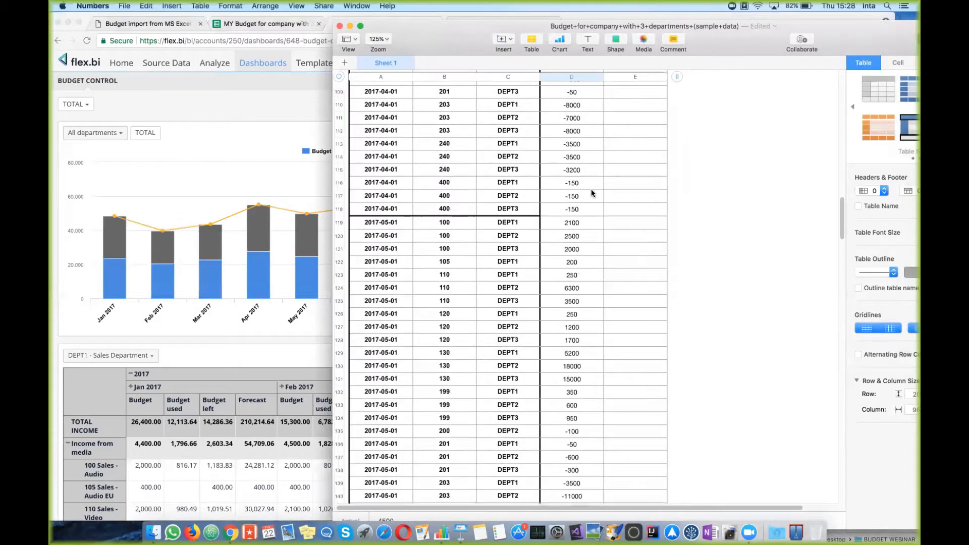
click(571, 225)
text(60000)
key(Return)
text(20000)
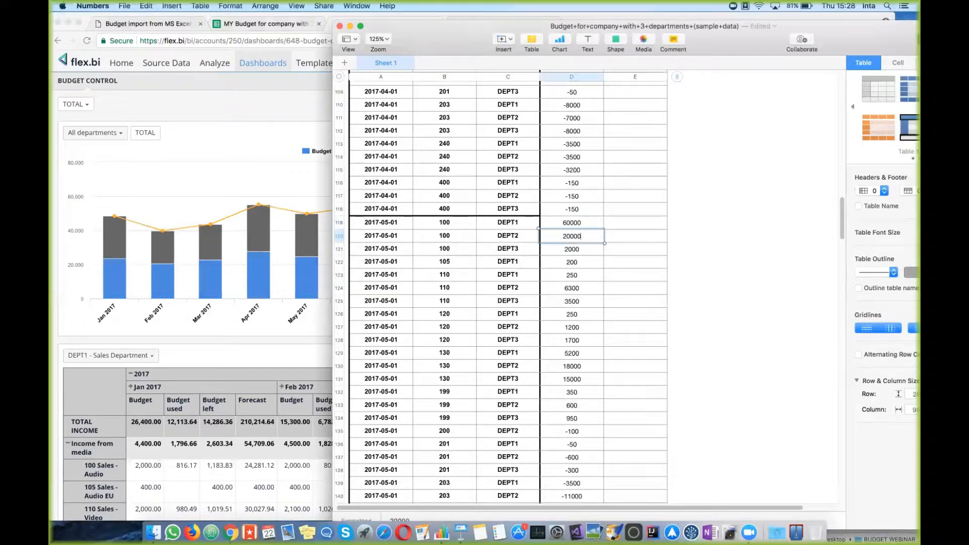
key(Return)
text(40000)
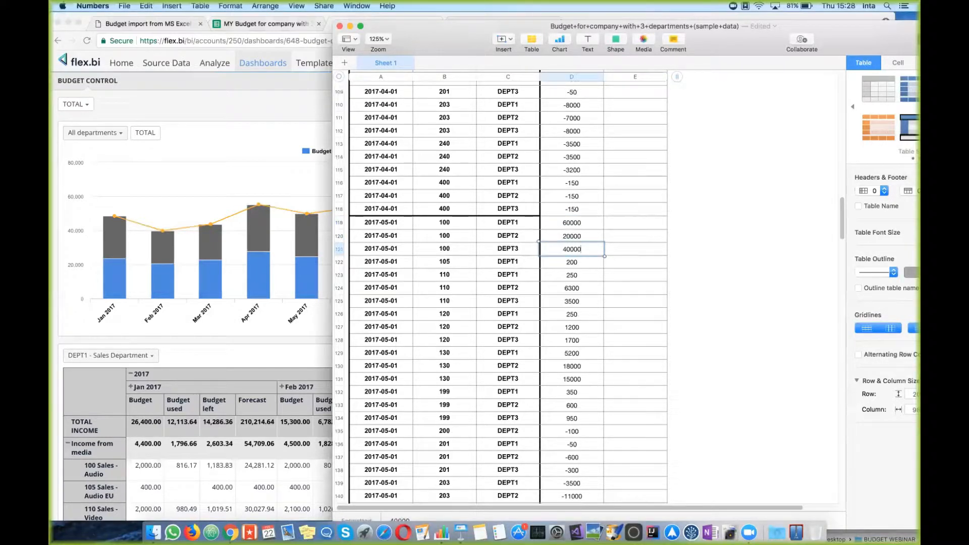
key(Return)
text(10000)
key(Return)
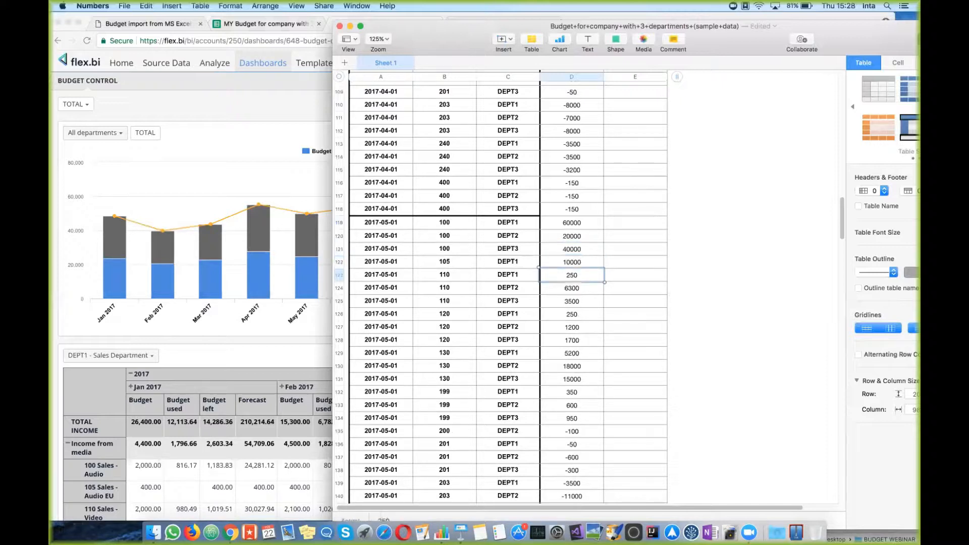
text(10000)
key(Return)
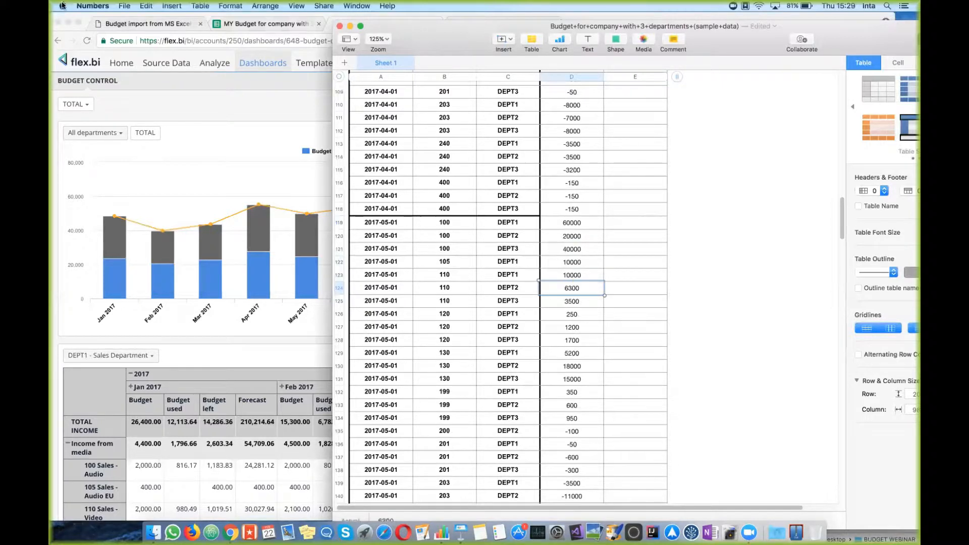
click(126, 6)
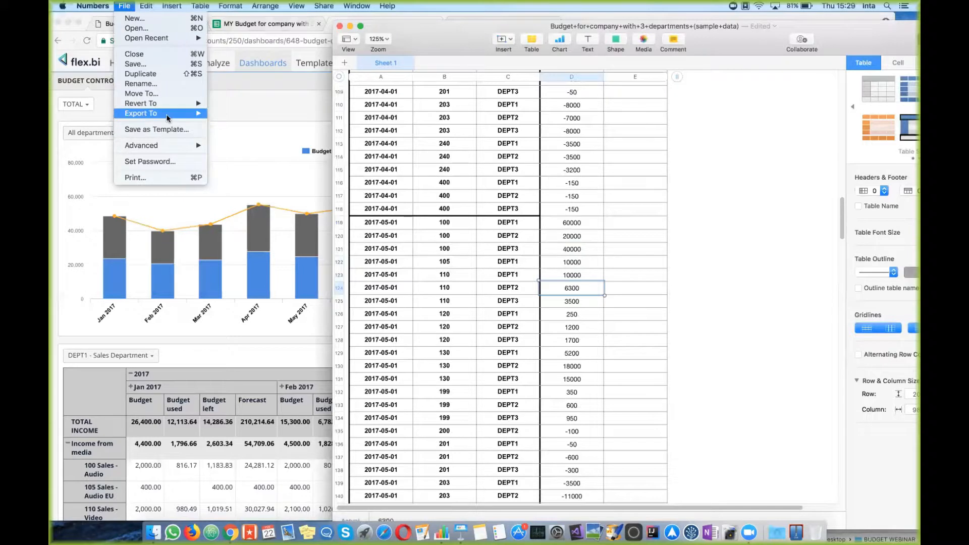
Step: Set up an Excel export in the .xls 1997-2004 format without a summary worksheet
mouse_move(168, 118)
click(230, 123)
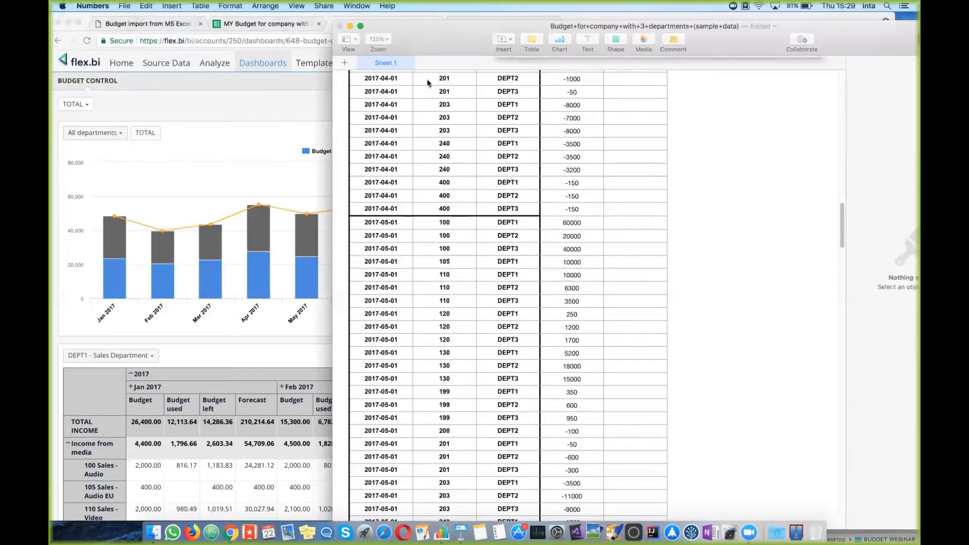
click(545, 118)
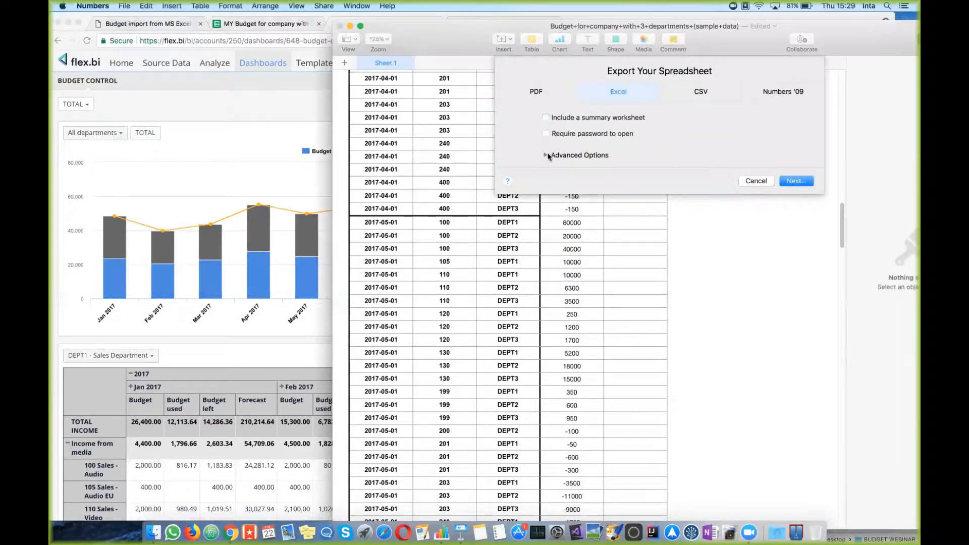
click(551, 156)
click(589, 174)
click(595, 184)
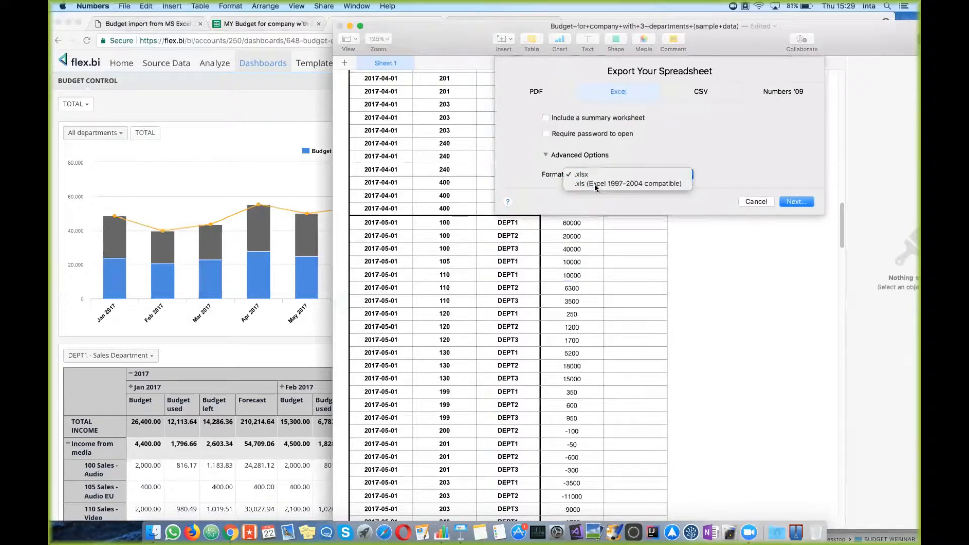
click(796, 202)
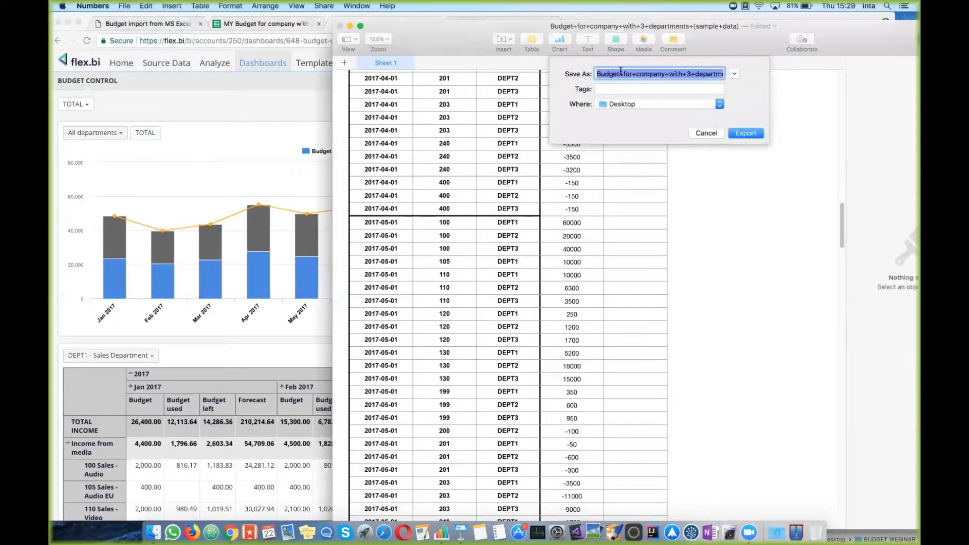
Step: Check the uploaded source files listed on flex.bi's Source Data page before naming the export
click(631, 74)
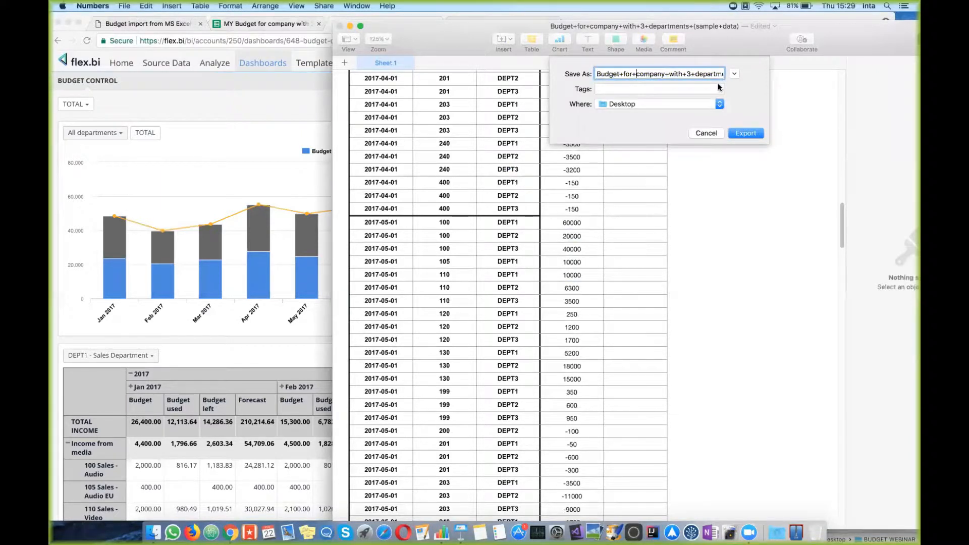
drag(695, 72, 690, 72)
click(205, 81)
click(172, 64)
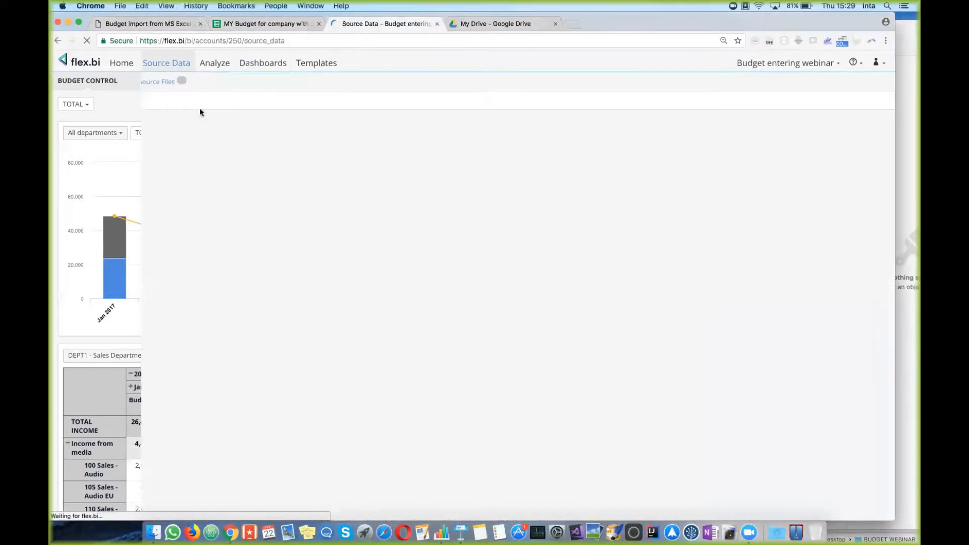
click(166, 82)
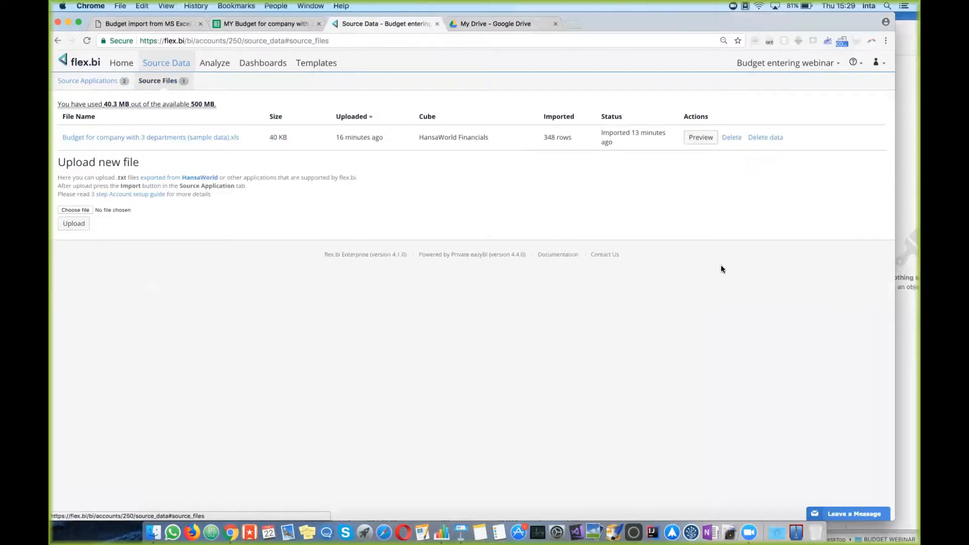
key(super+Tab)
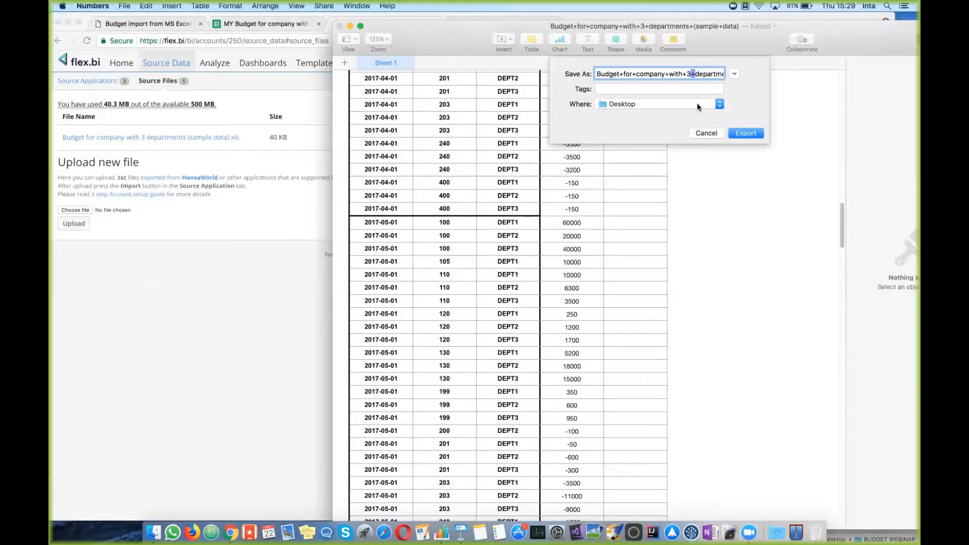
Step: Name the file 'Budget for company with 3 departments' with spaces instead of + and export it to the Desktop
double_click(684, 74)
double_click(668, 74)
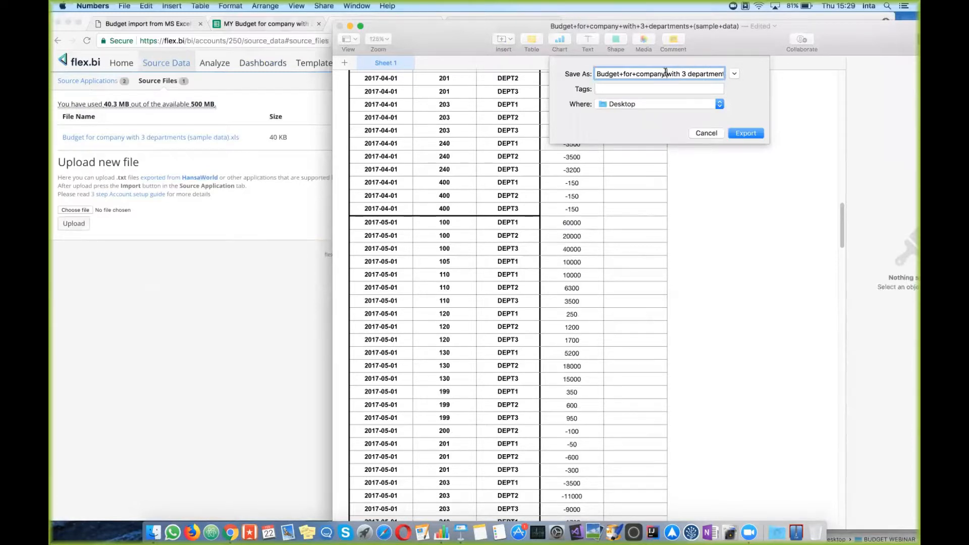
double_click(635, 74)
double_click(621, 74)
click(652, 103)
click(652, 103)
click(753, 134)
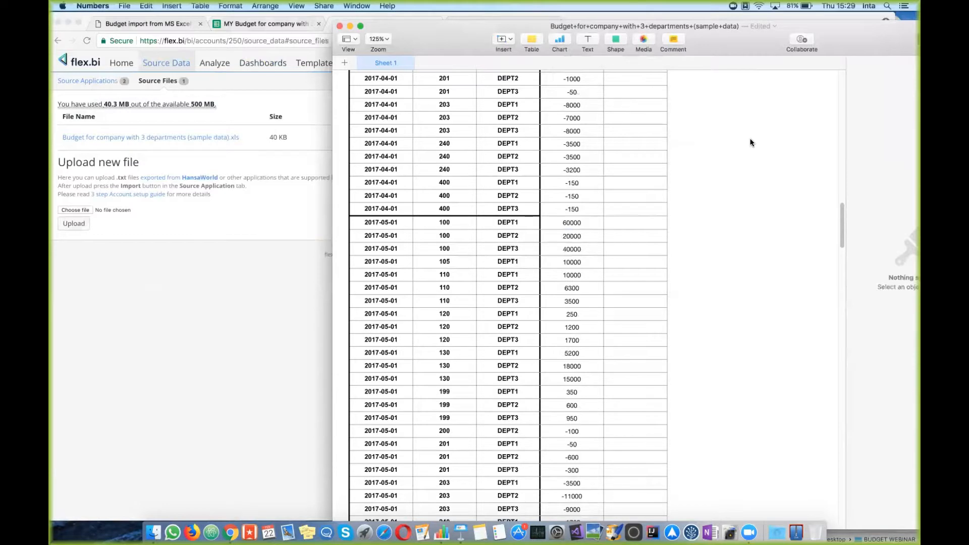
Step: Upload the budget .xls from the Desktop in flex.bi Source Files, getting a 'File name should be unique' error
click(201, 292)
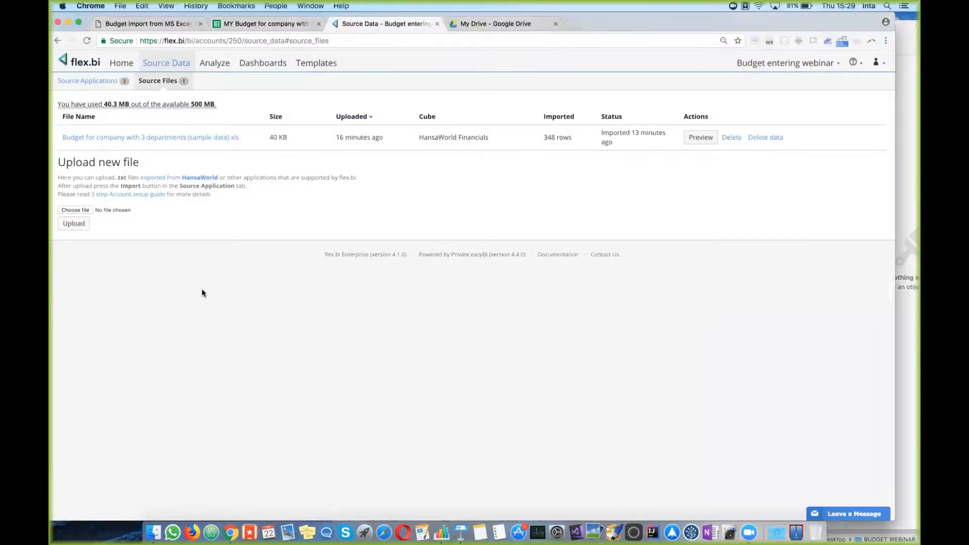
click(171, 68)
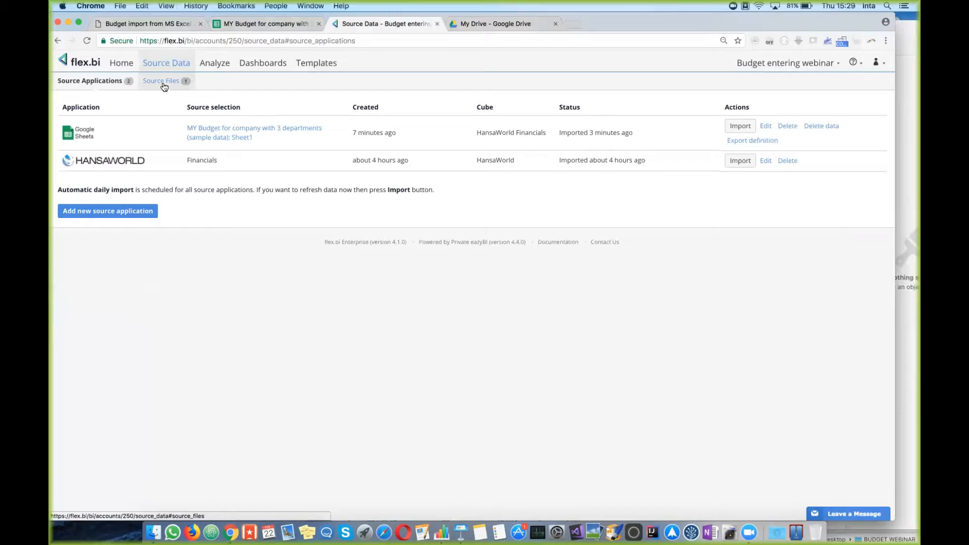
click(164, 85)
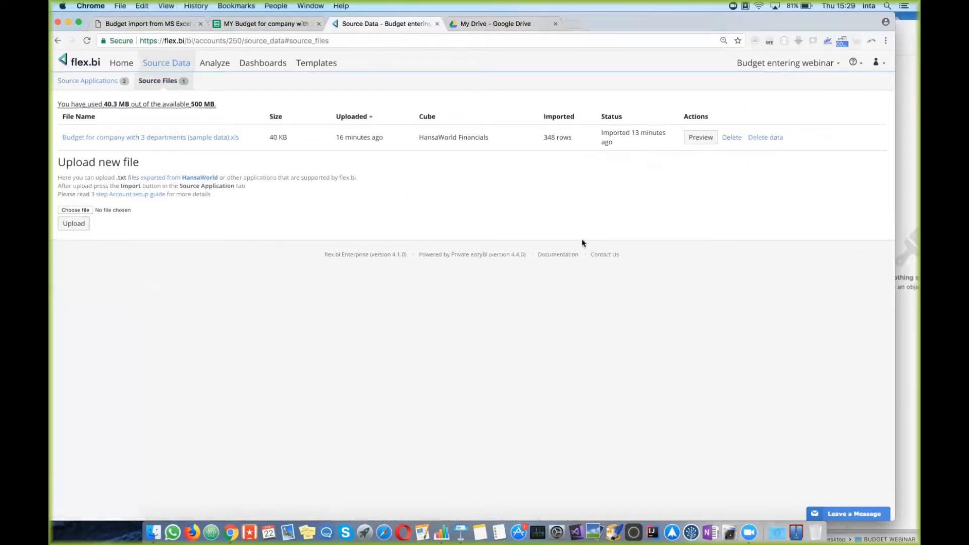
click(86, 210)
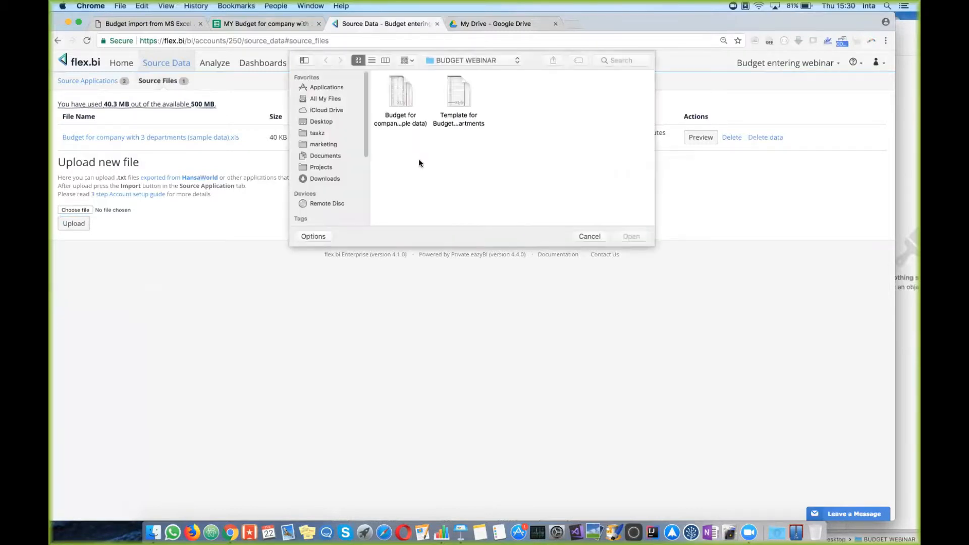
click(325, 121)
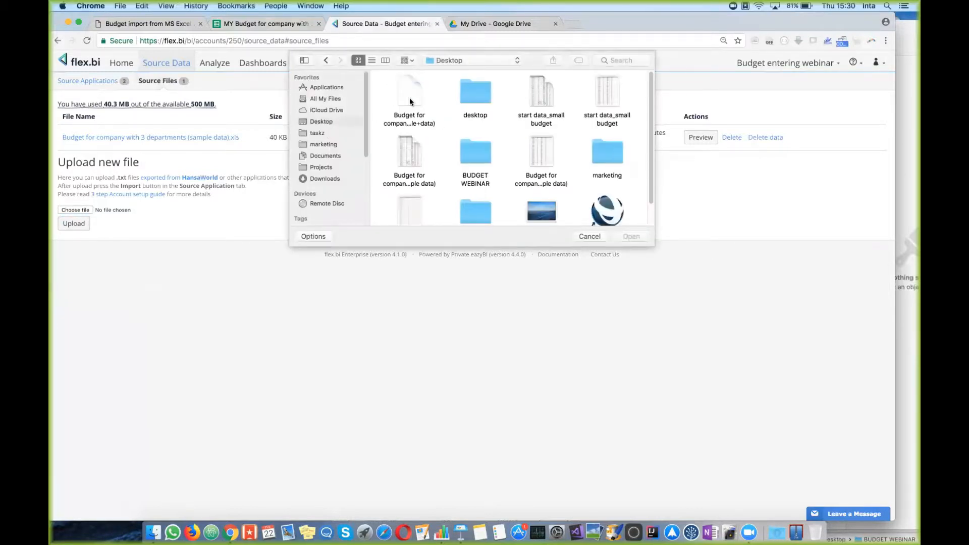
double_click(409, 95)
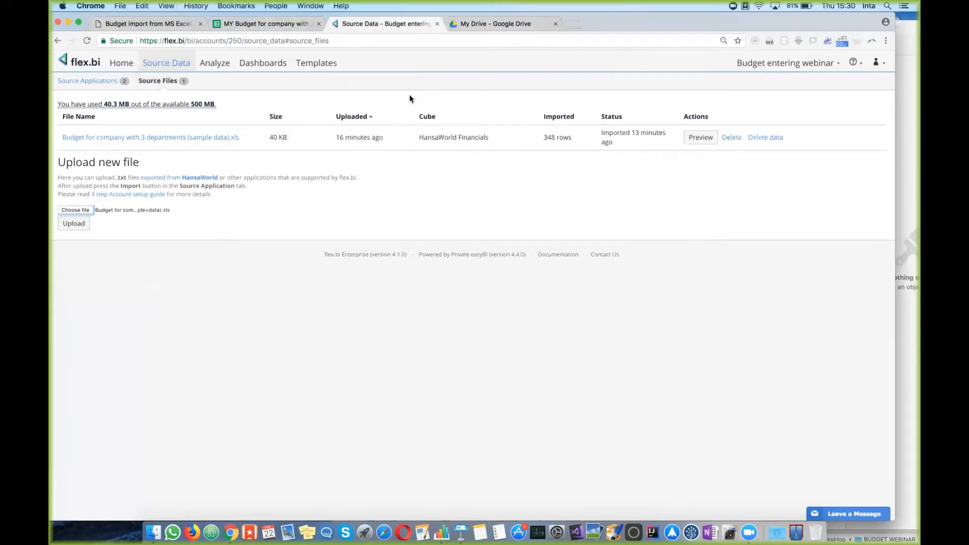
click(75, 225)
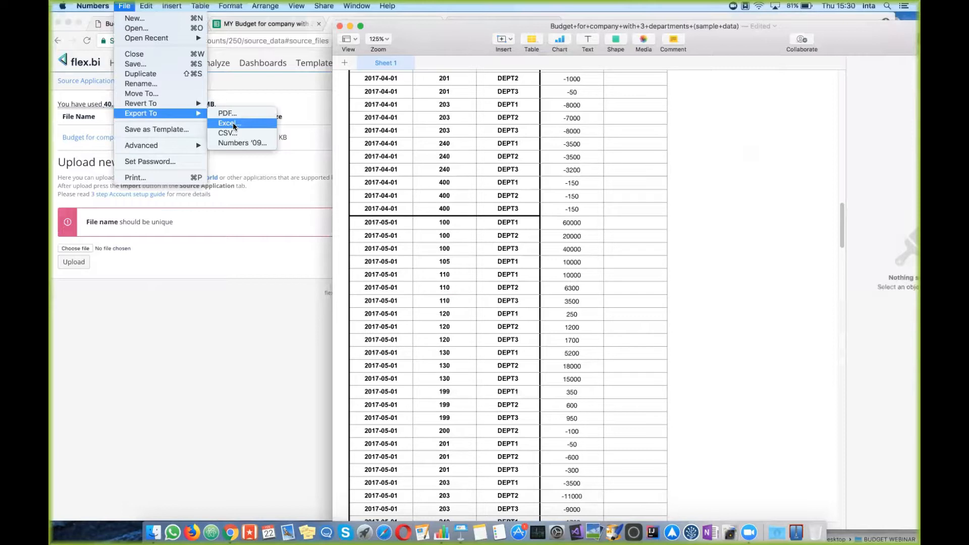
Step: Reopen Numbers' Excel export with no summary worksheet and the format left at .xlsx
click(234, 124)
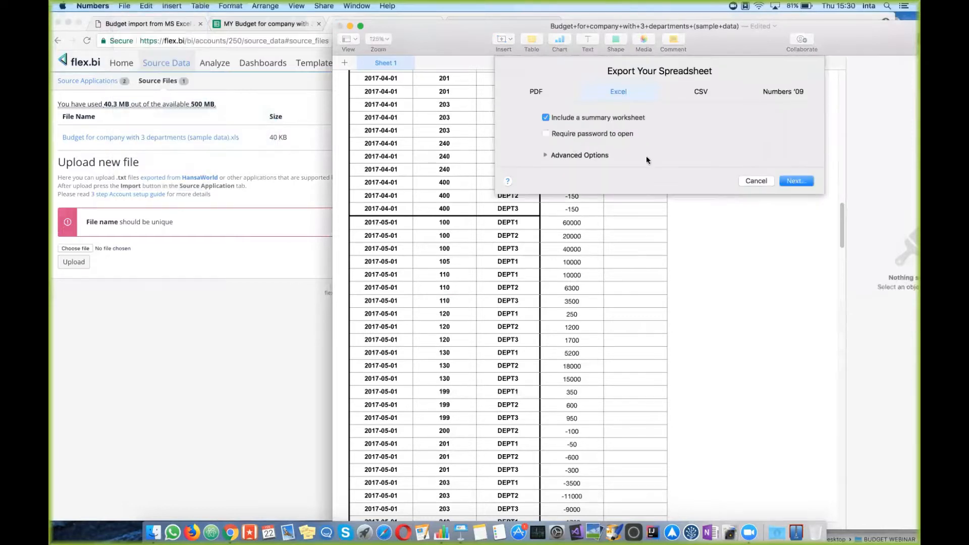
click(550, 118)
click(545, 155)
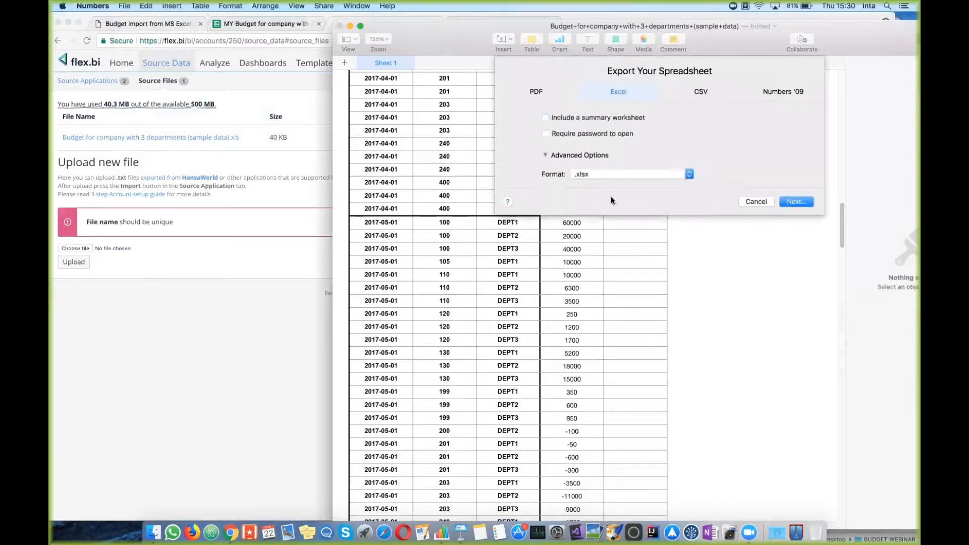
click(603, 176)
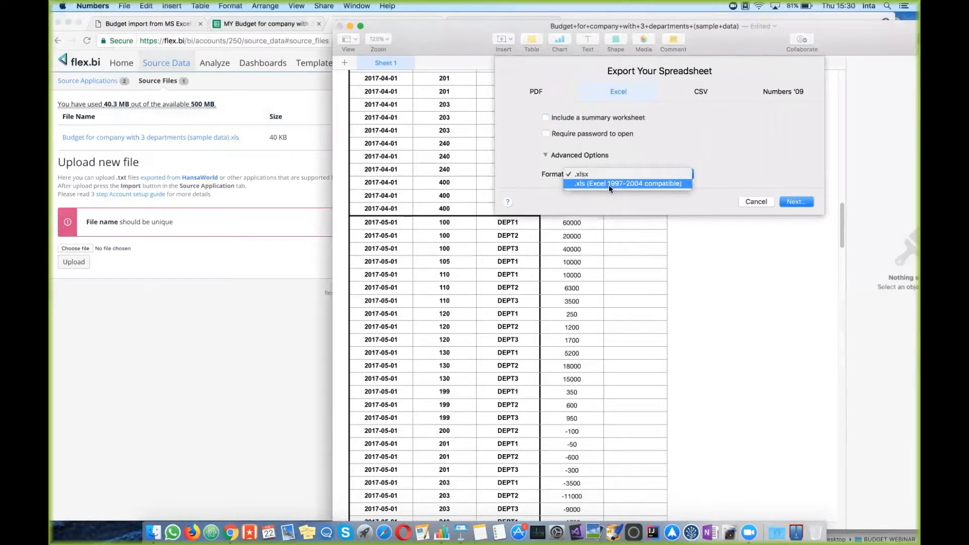
click(402, 30)
drag(893, 40, 814, 91)
Step: Try renaming the exported sample+data budget file with spaces, which fails because the name is taken
click(907, 51)
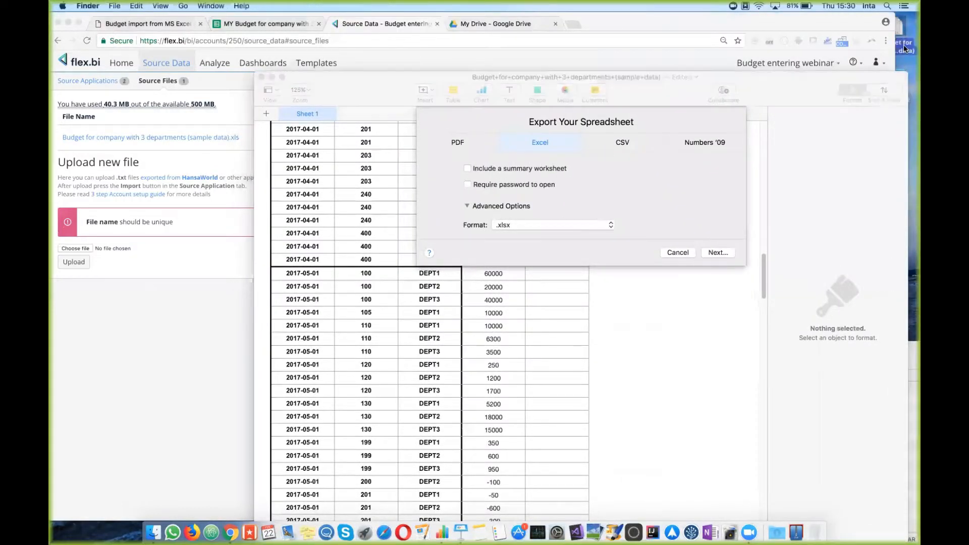
drag(899, 36, 774, 440)
click(805, 401)
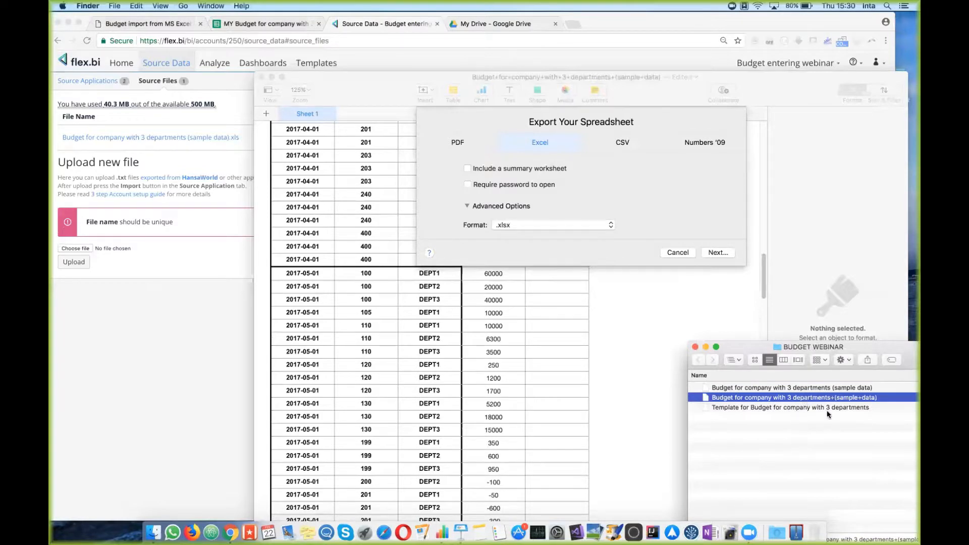
key(BackSpace)
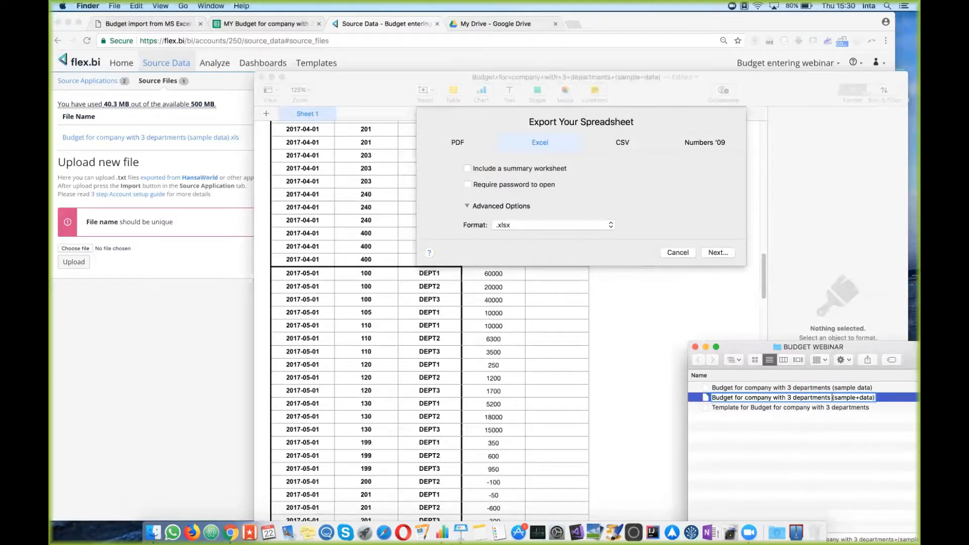
click(859, 398)
key(BackSpace)
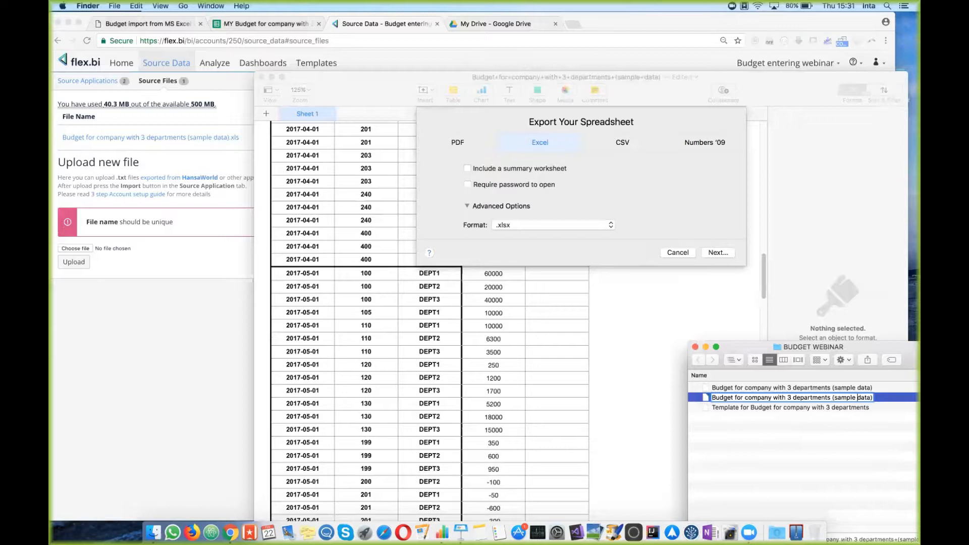
key(Return)
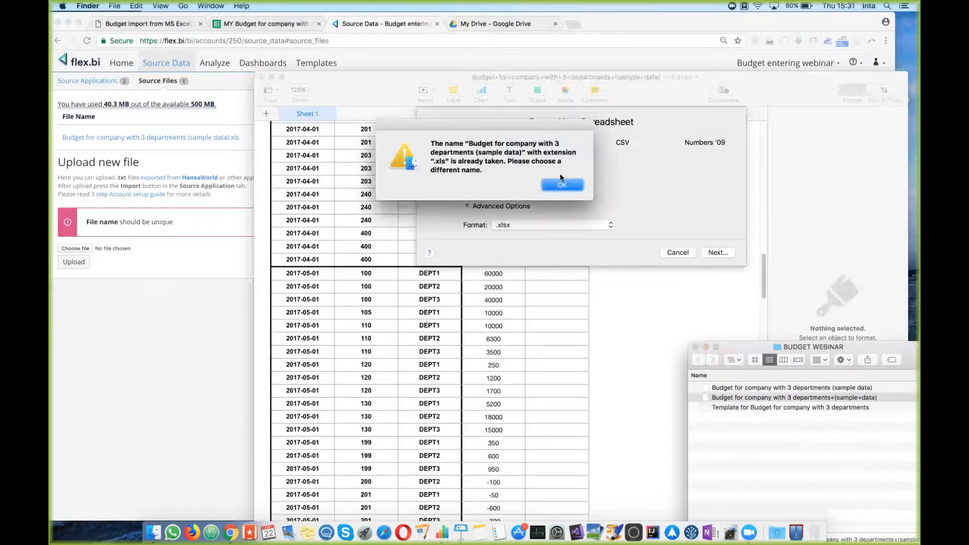
click(562, 184)
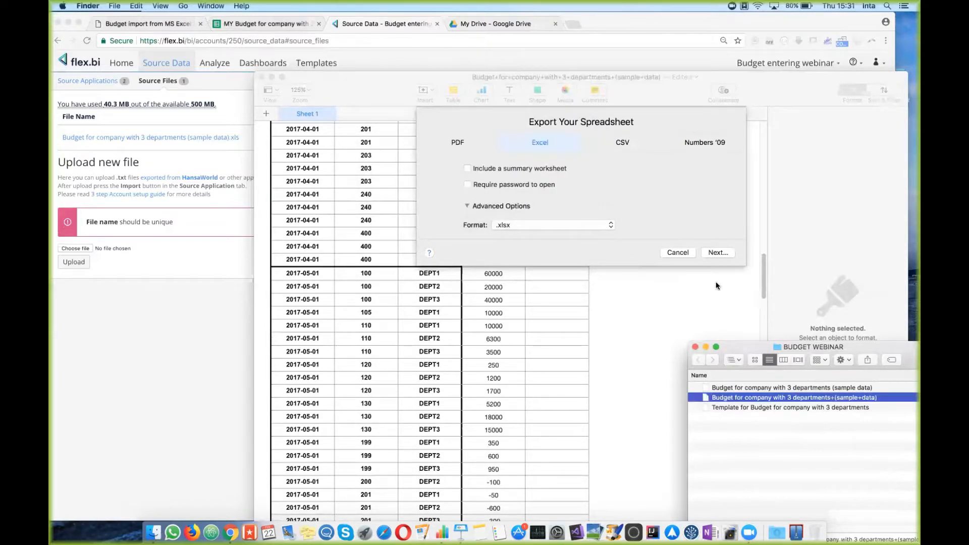
Step: Append 1 to the older sample data file's name, then remove the + signs from the exported file's name
click(824, 387)
key(Return)
click(872, 387)
text(1)
key(Return)
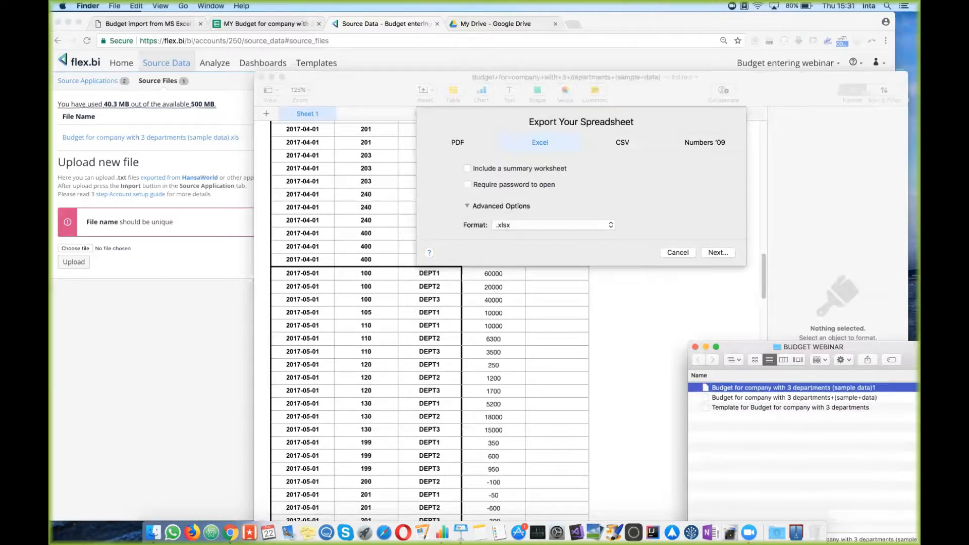
click(865, 401)
key(Return)
key(BackSpace)
key(BackSpace)
key(Return)
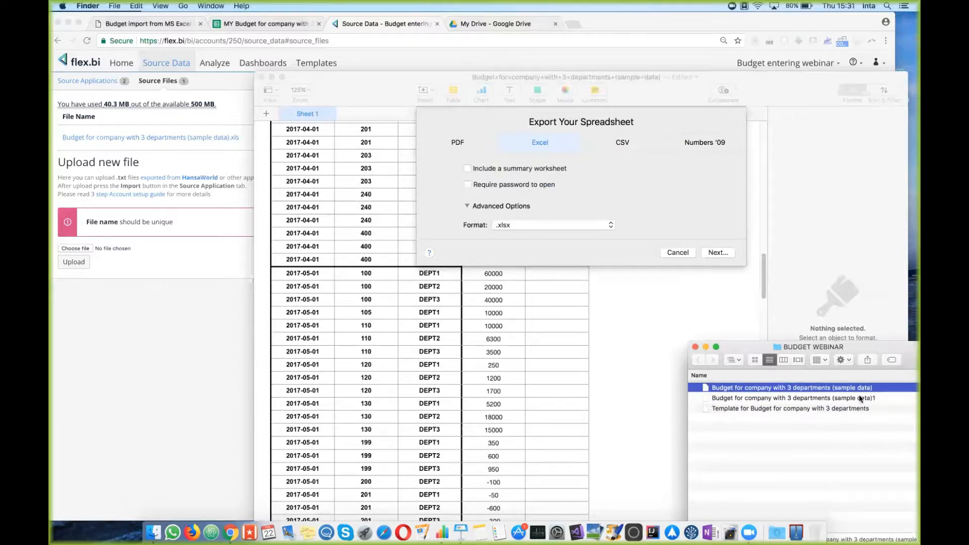
click(105, 295)
Step: Upload 'Budget for company with 3 departments (sample data).xls' from BUDGET WEBINAR, replacing the existing source file
click(86, 249)
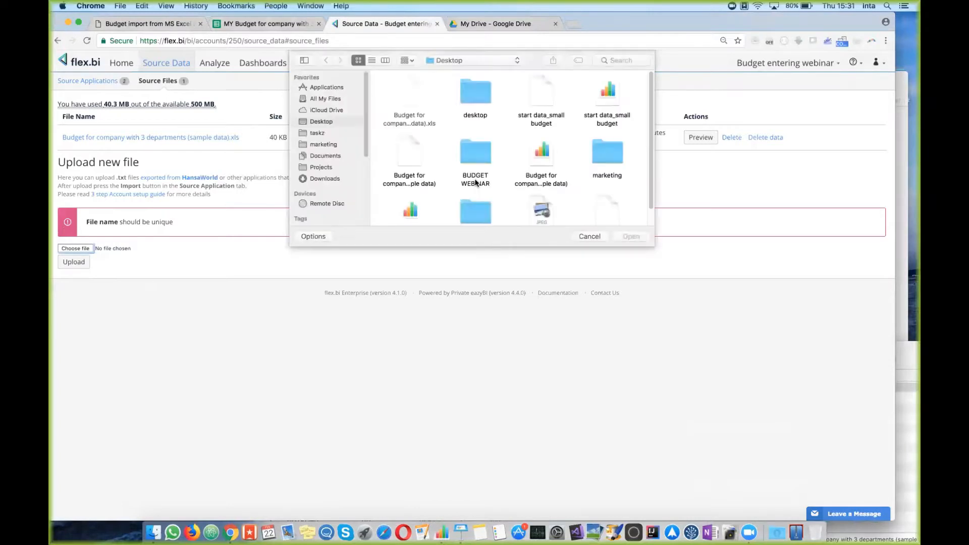
double_click(406, 99)
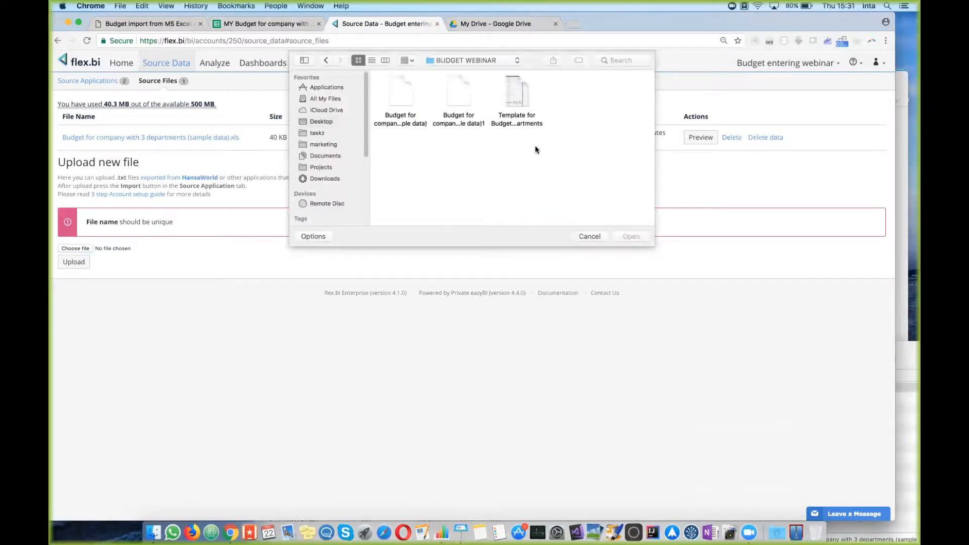
click(402, 100)
double_click(403, 98)
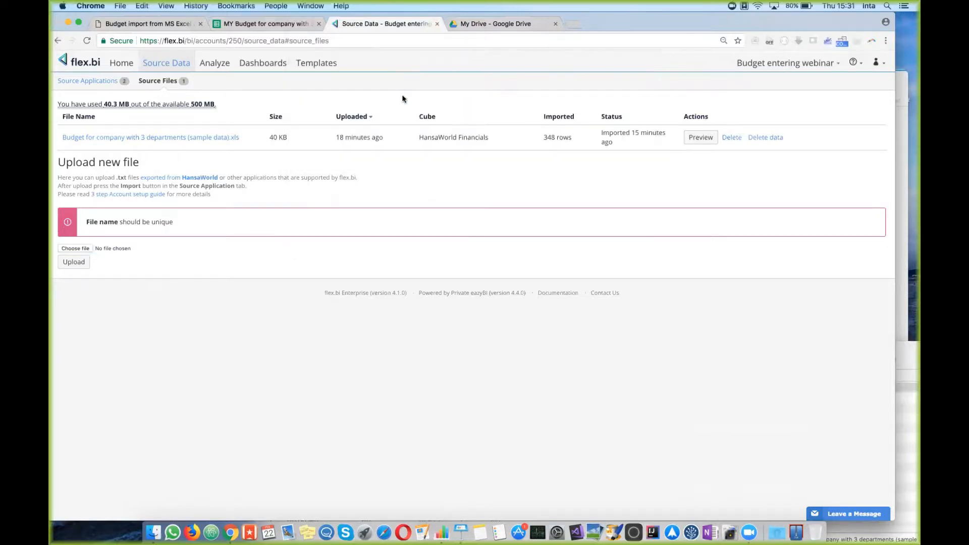
click(79, 266)
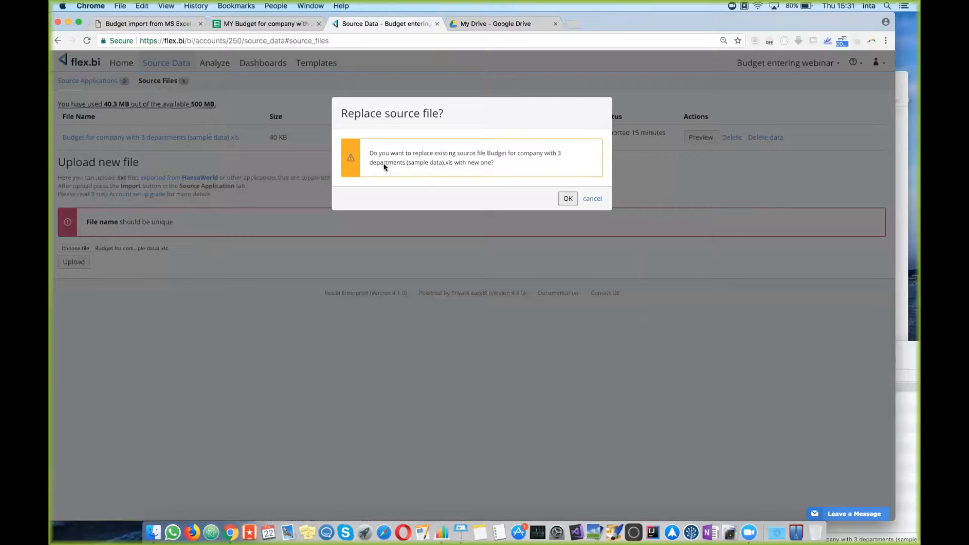
drag(373, 153, 413, 153)
drag(493, 154, 511, 171)
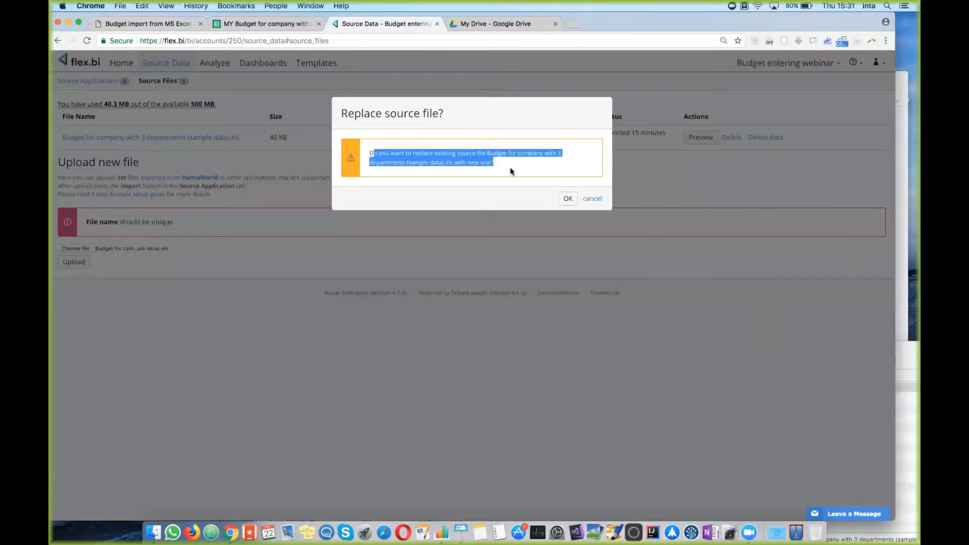
click(568, 200)
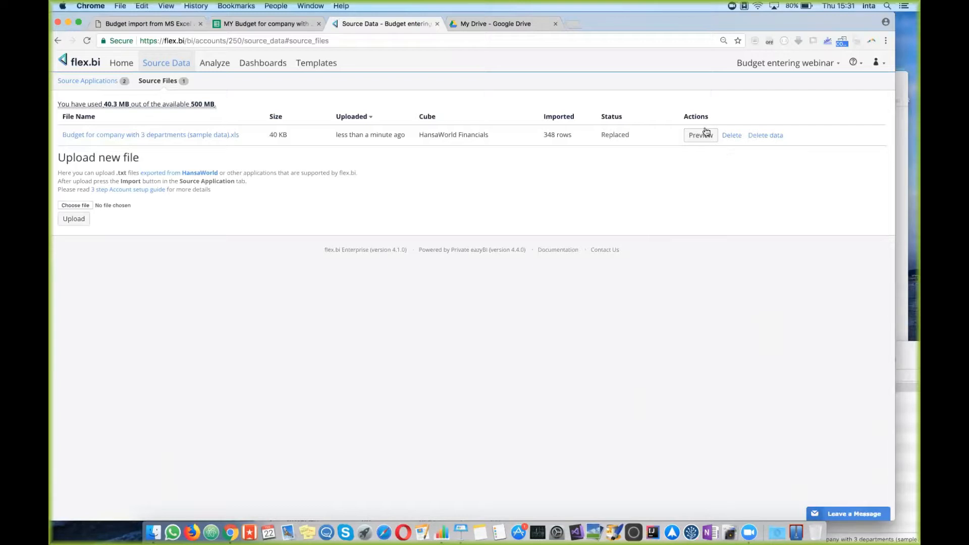
Step: Preview the replaced file, import it into HansaWorld Financials, and return to the Budget Control dashboard
drag(602, 134, 632, 134)
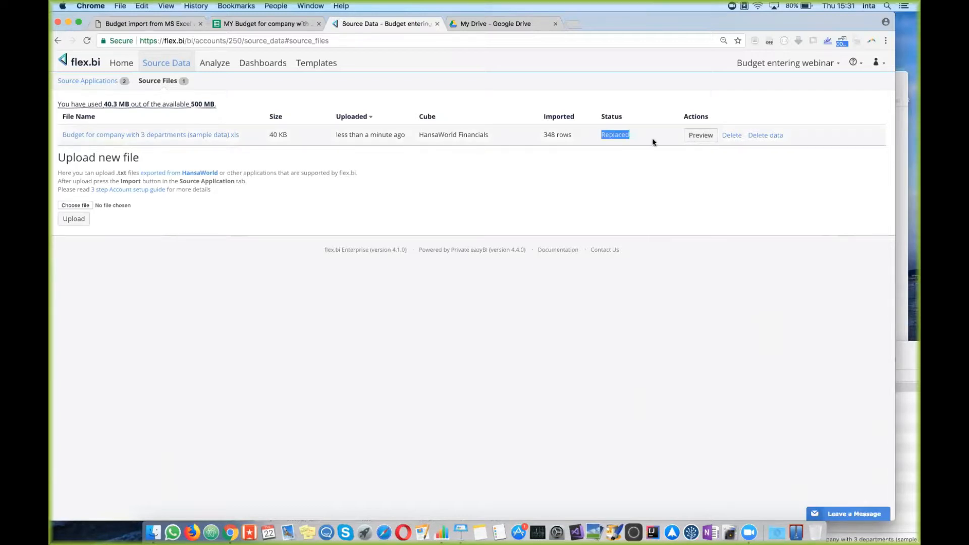
click(700, 135)
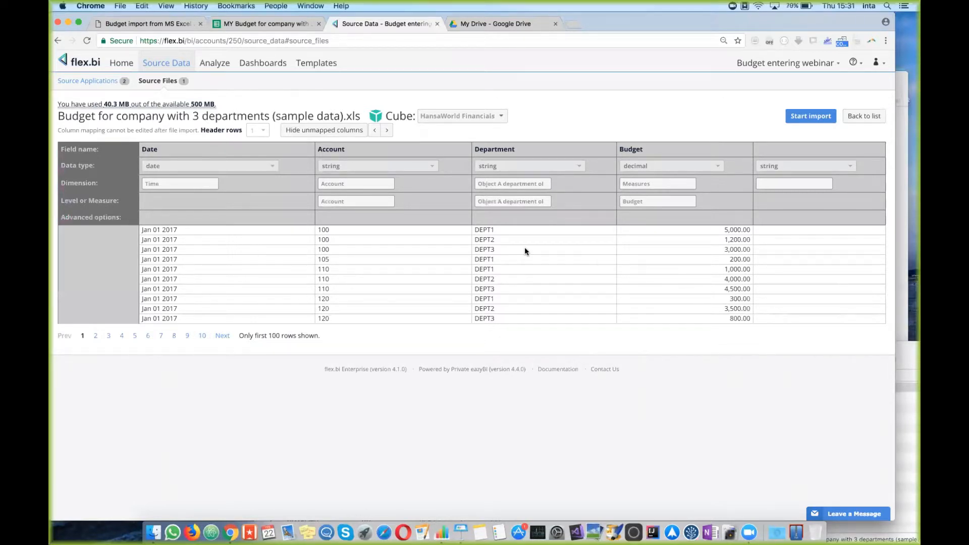
click(814, 120)
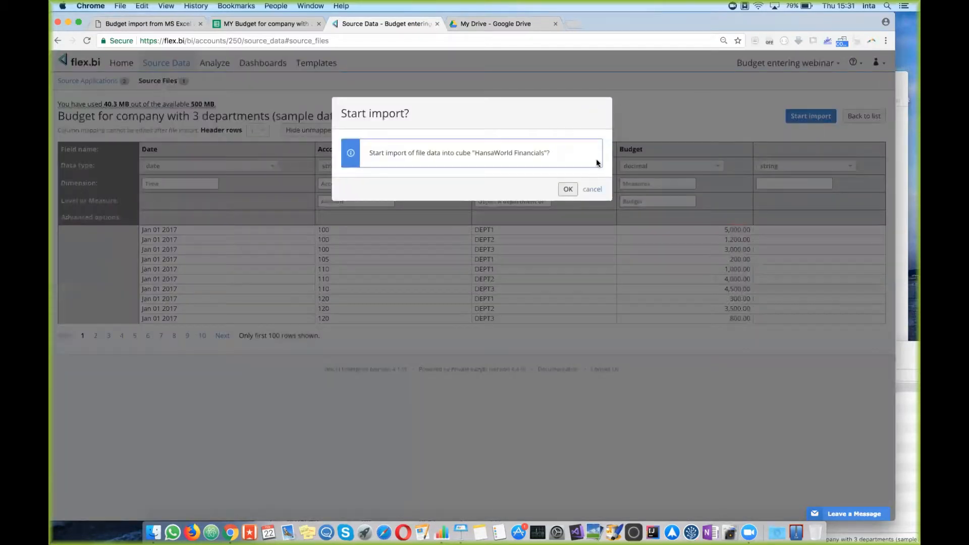
click(568, 189)
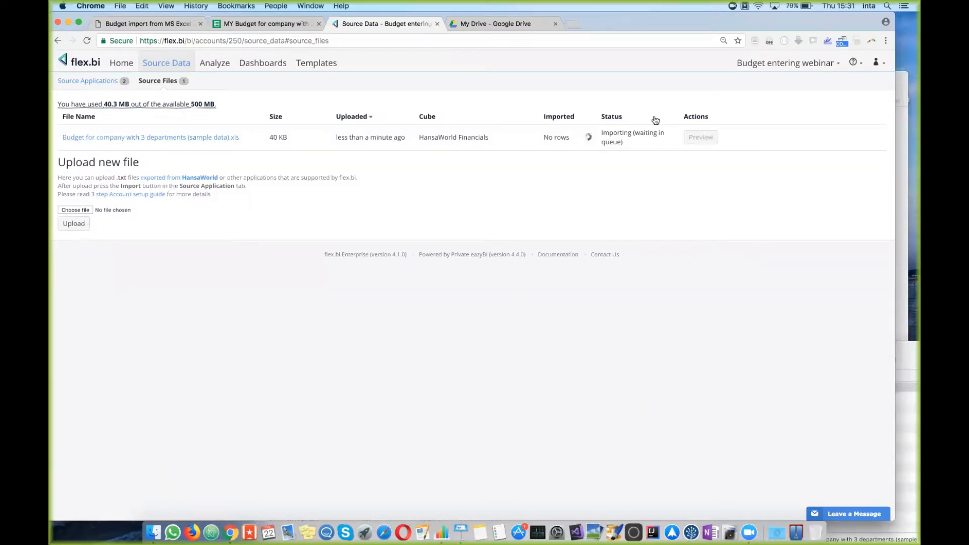
click(267, 63)
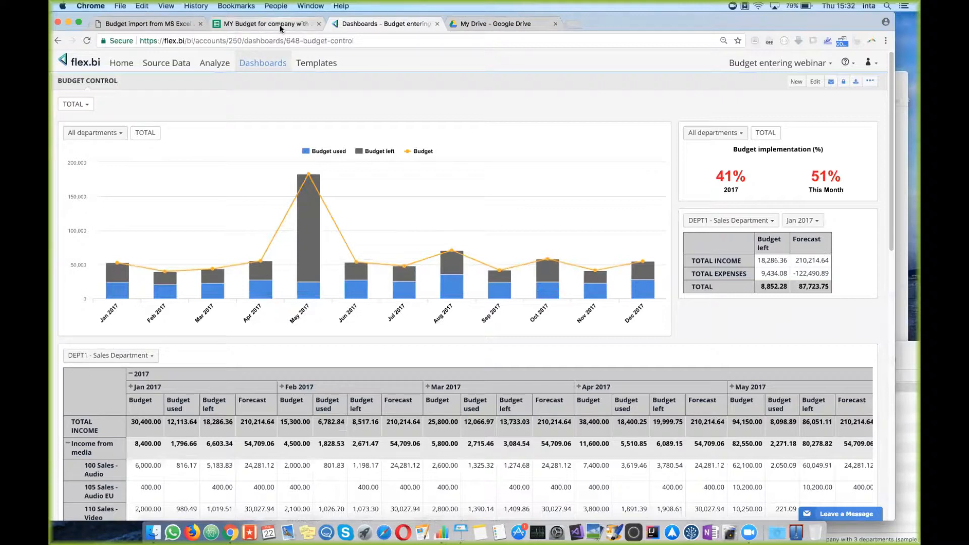
Step: In Google Sheets enter June 2017 budgets: account 110 DEPT3 10000, account 120 50000, account 130 DEPT2 34000
click(266, 24)
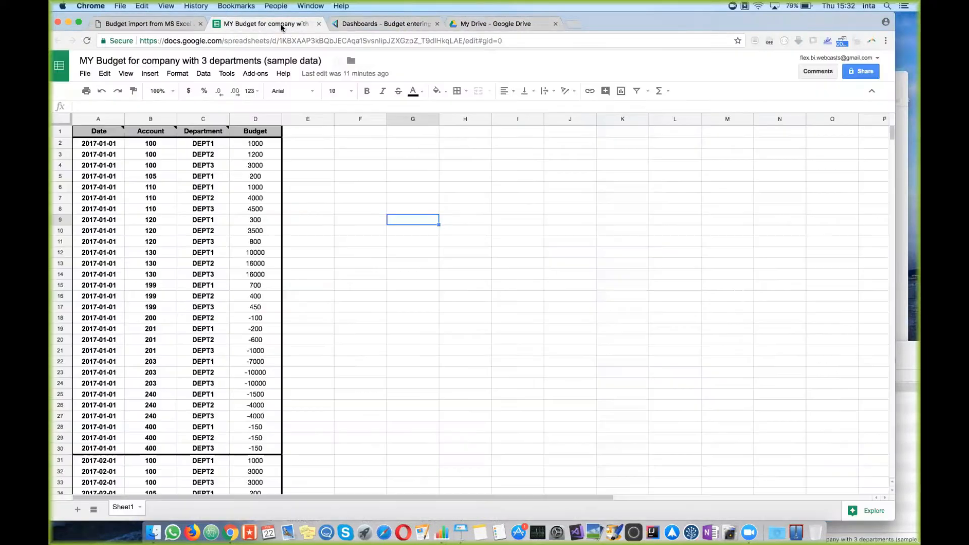
click(323, 263)
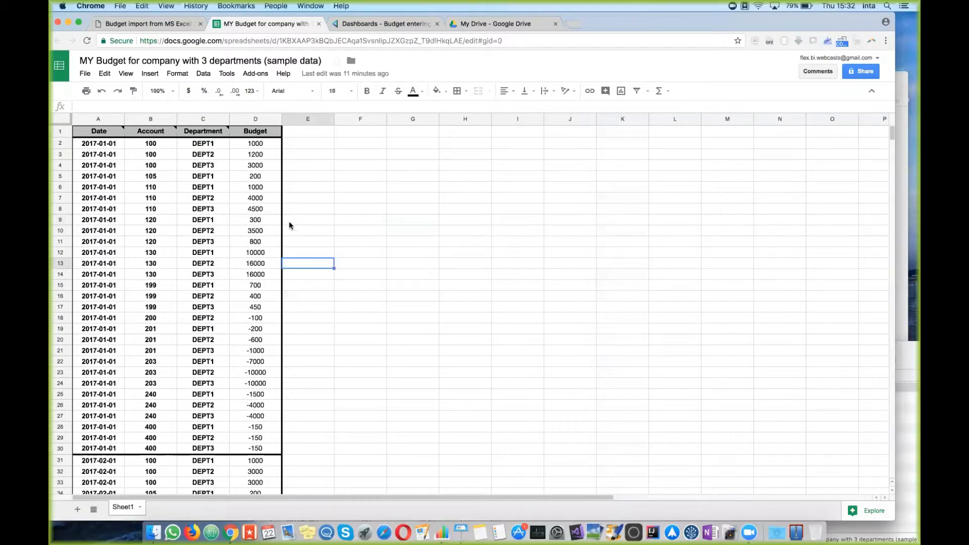
scroll(290, 225, down, 4)
scroll(290, 225, down, 20)
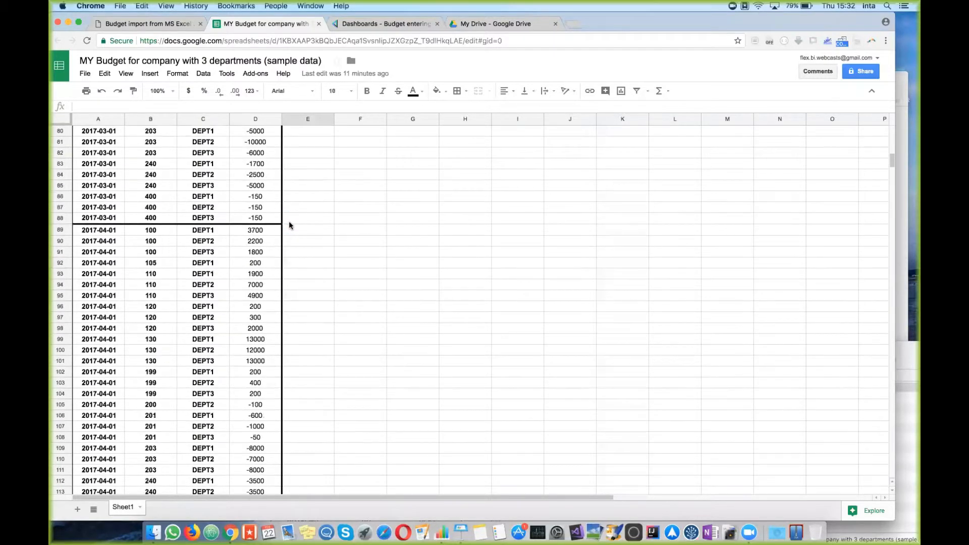
scroll(290, 226, down, 12)
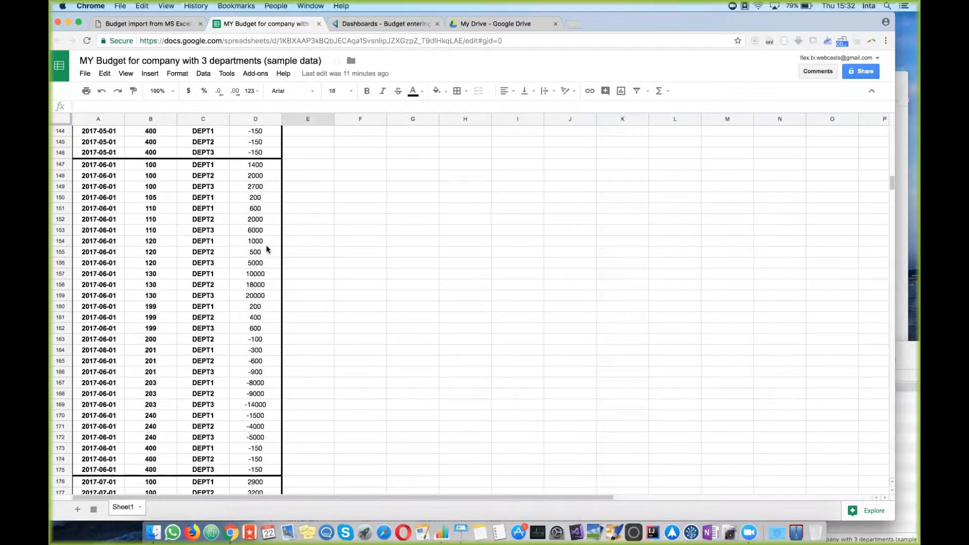
click(264, 230)
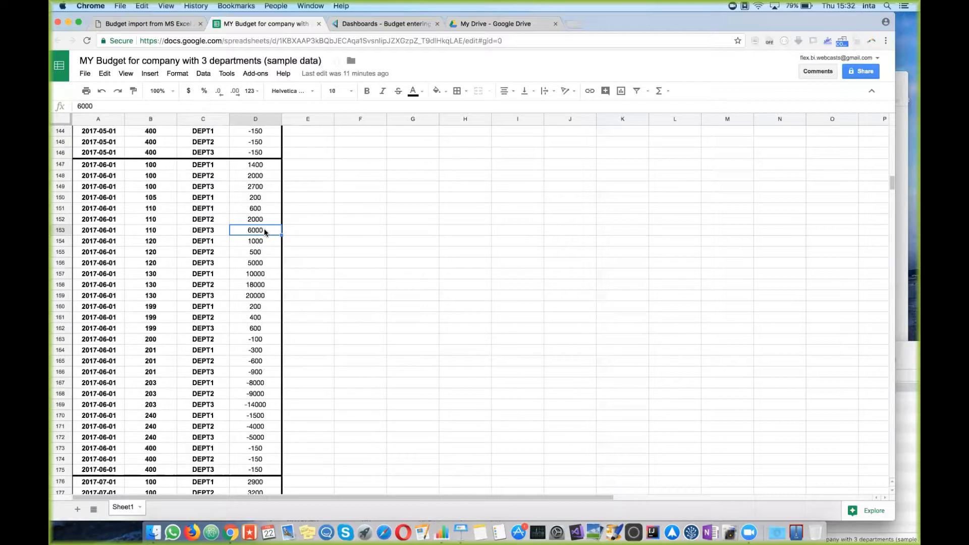
text(10000)
key(Return)
text(50000)
key(Return)
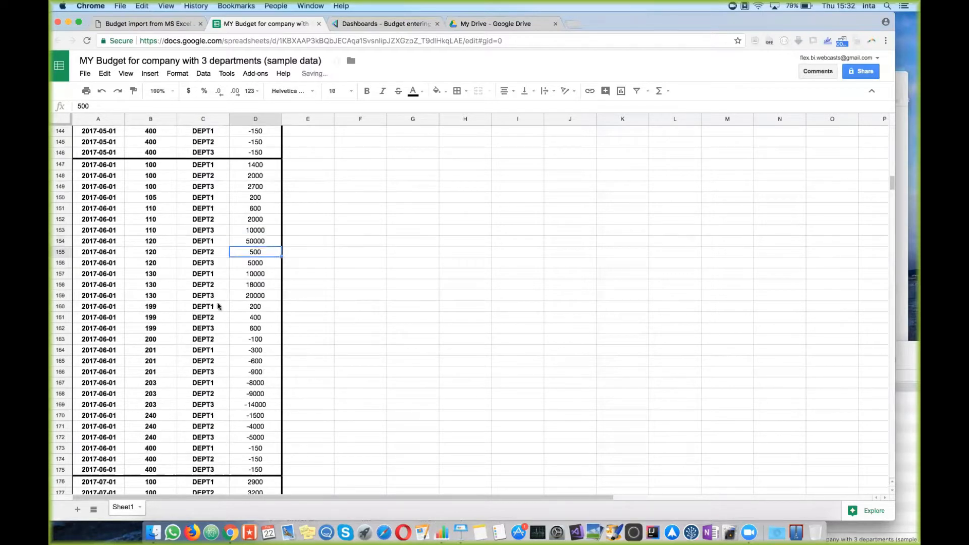
click(261, 287)
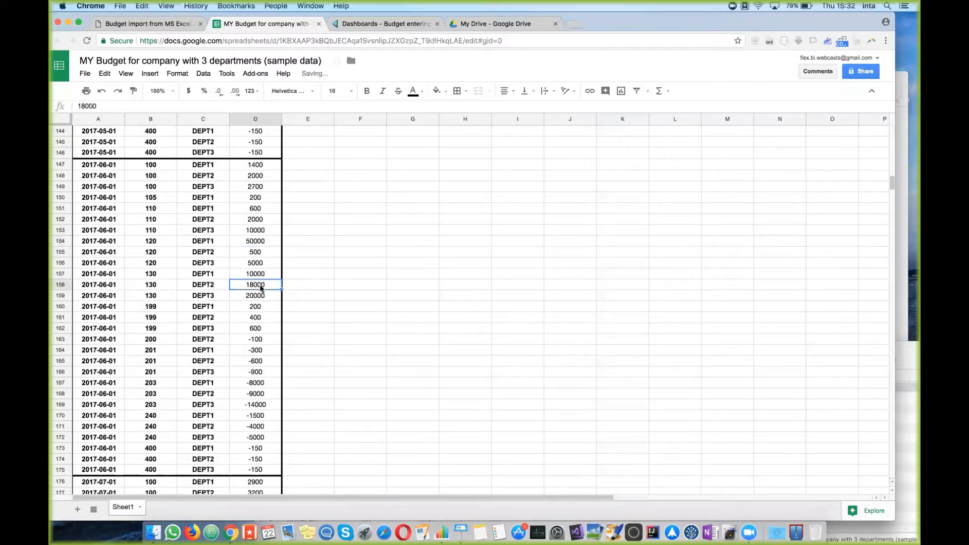
text(34000)
key(Return)
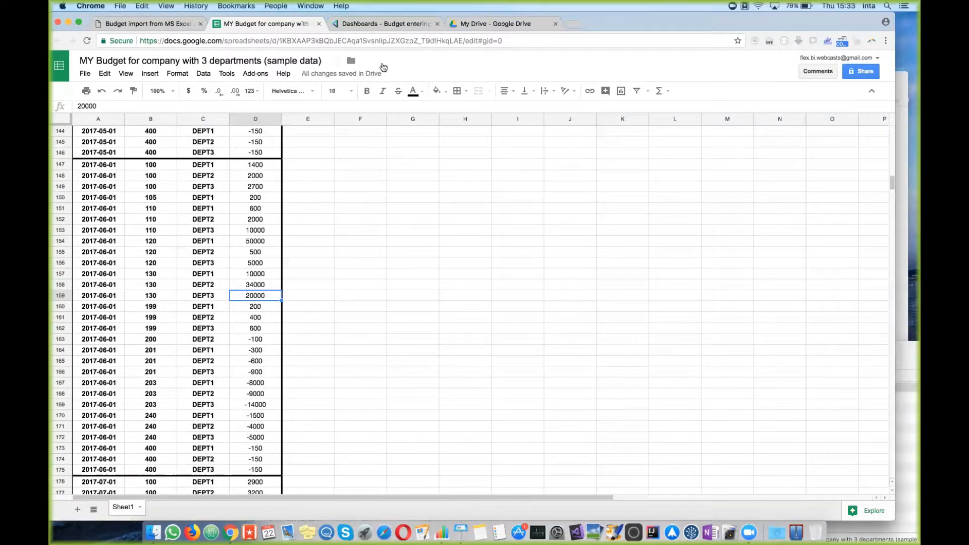
click(382, 24)
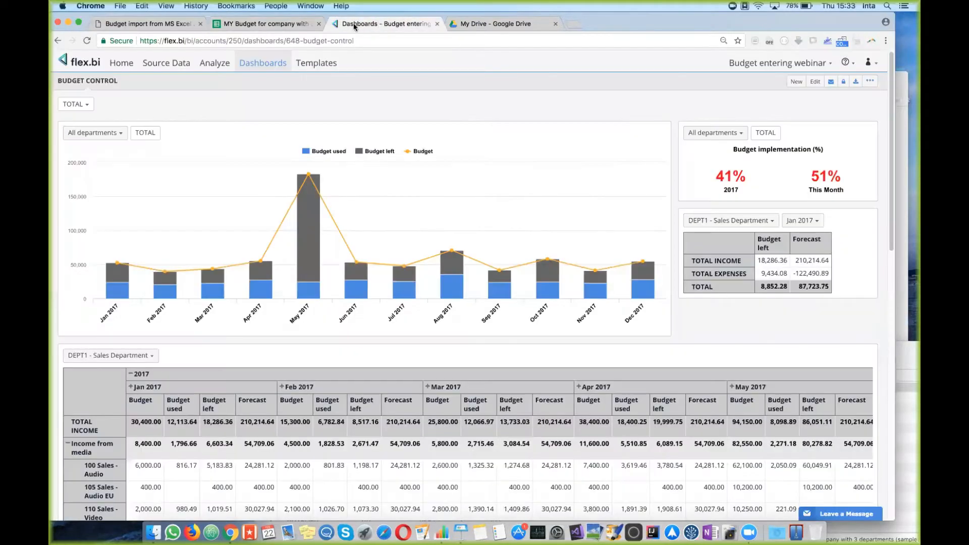
Step: Run Import on the Google Sheets budget source under Source Data's Source Applications
click(172, 64)
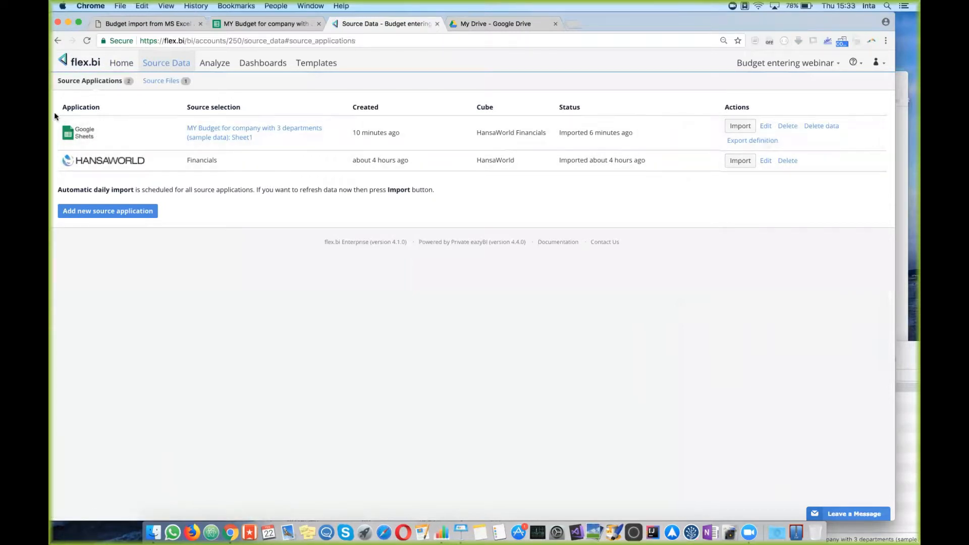
drag(106, 130, 634, 135)
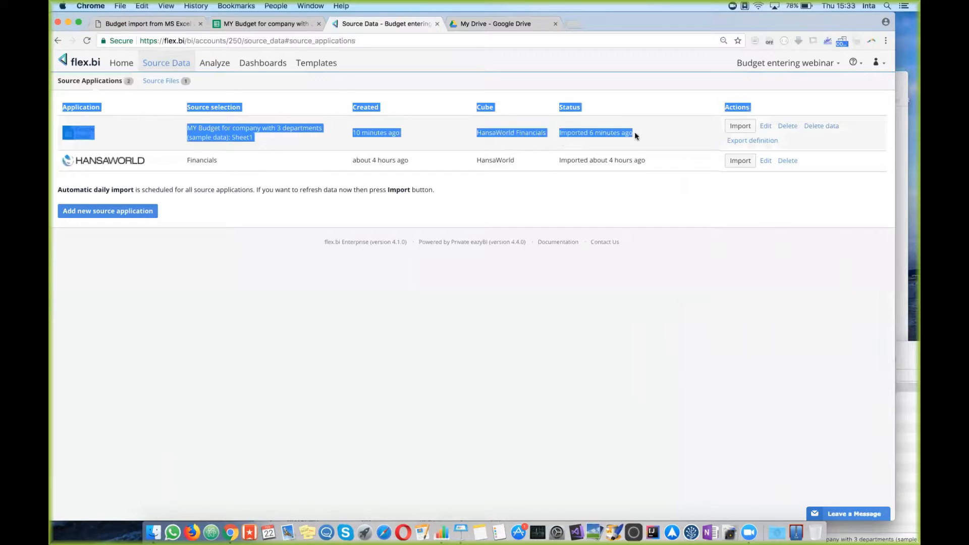
click(696, 177)
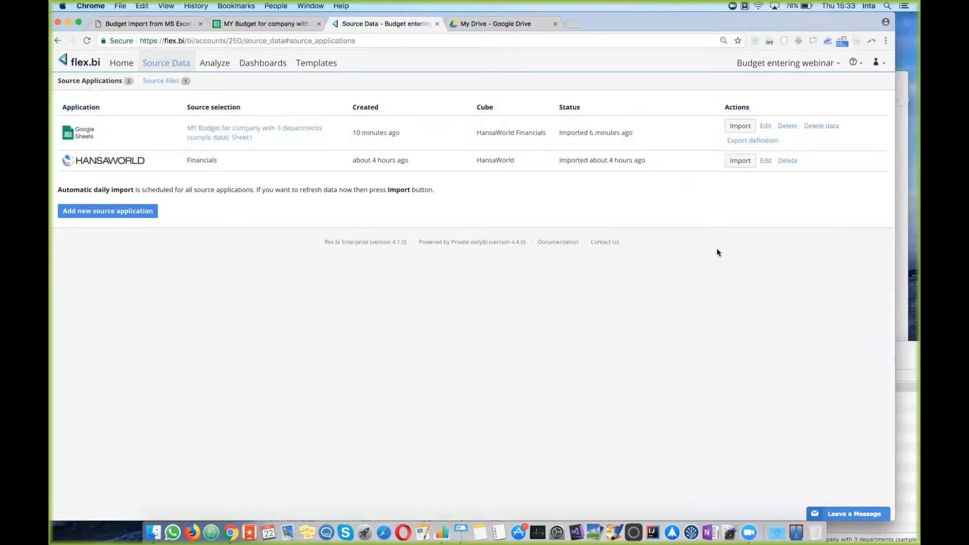
click(740, 126)
Step: Review the Budget Control chart and DEPT1 Sales table (May 2017 income 94,150.00), then go to the help page
click(264, 65)
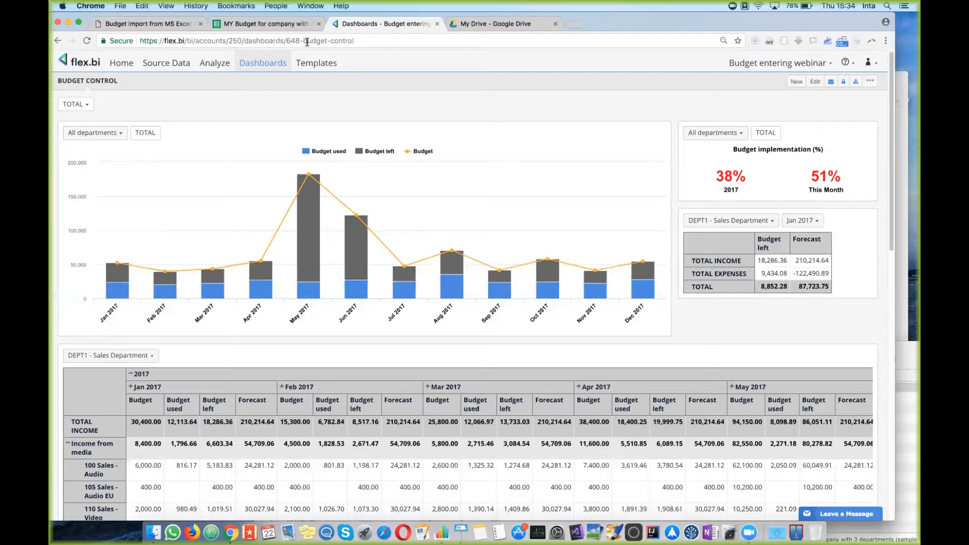
scroll(140, 267, down, 5)
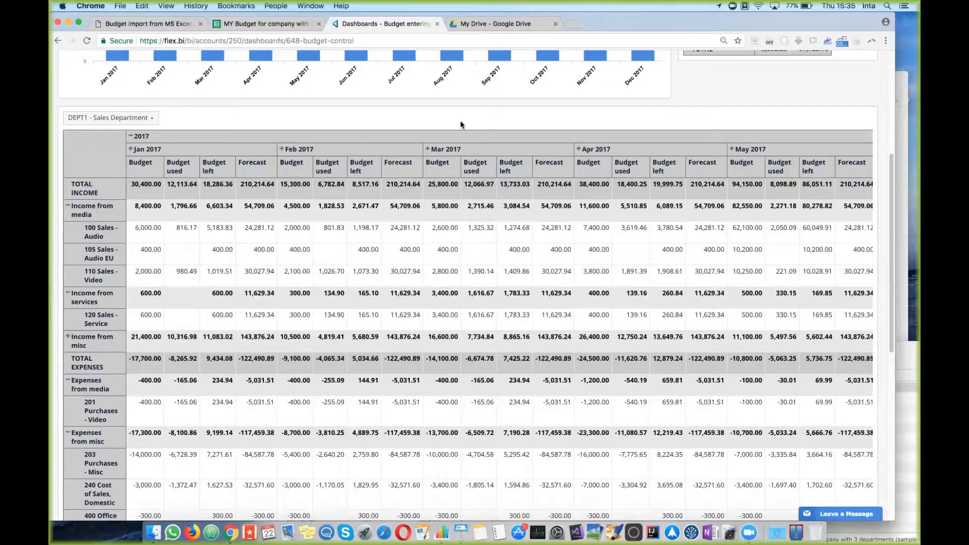
key(super+1)
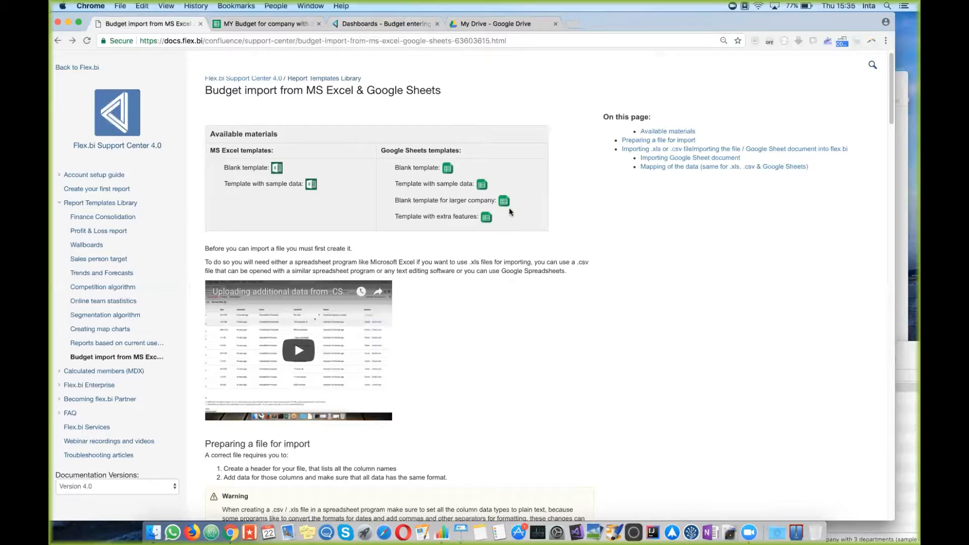
Step: Review the sample budget's Budget, Account and Department columns, then return to the import help page
click(254, 28)
scroll(328, 399, up, 20)
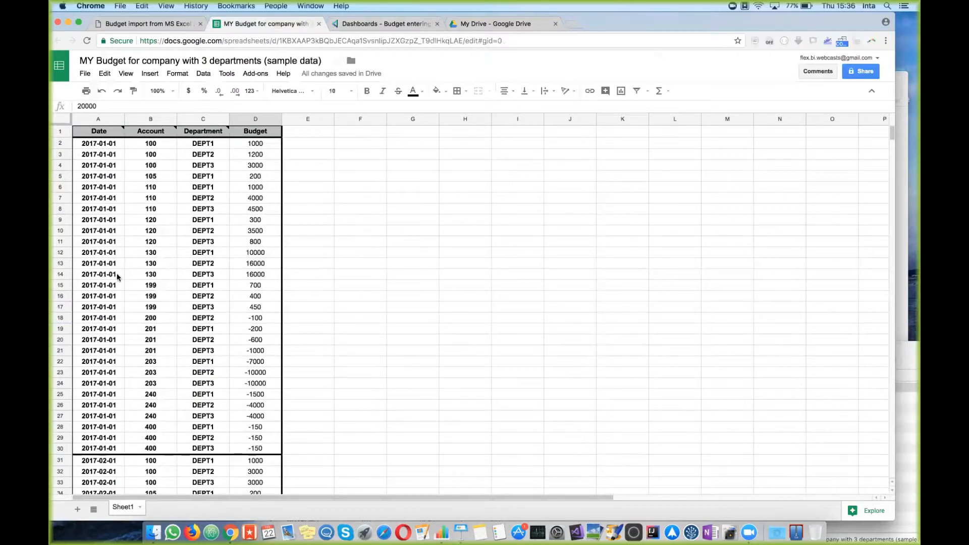
drag(256, 143, 255, 448)
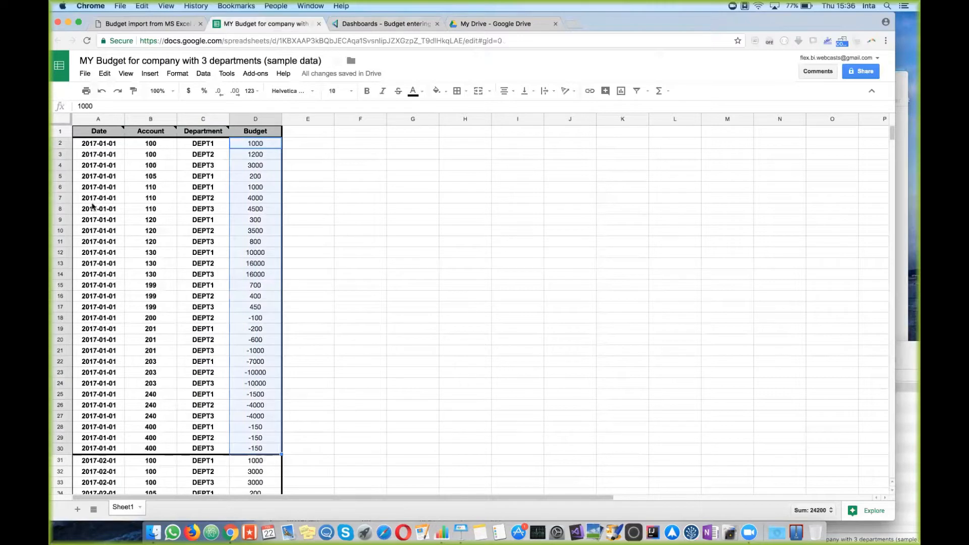
click(153, 144)
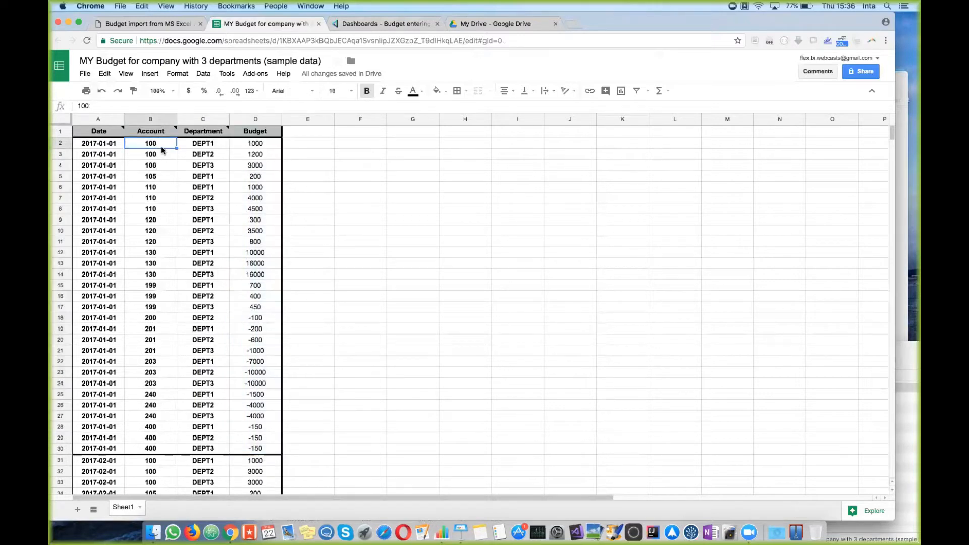
drag(151, 154, 154, 416)
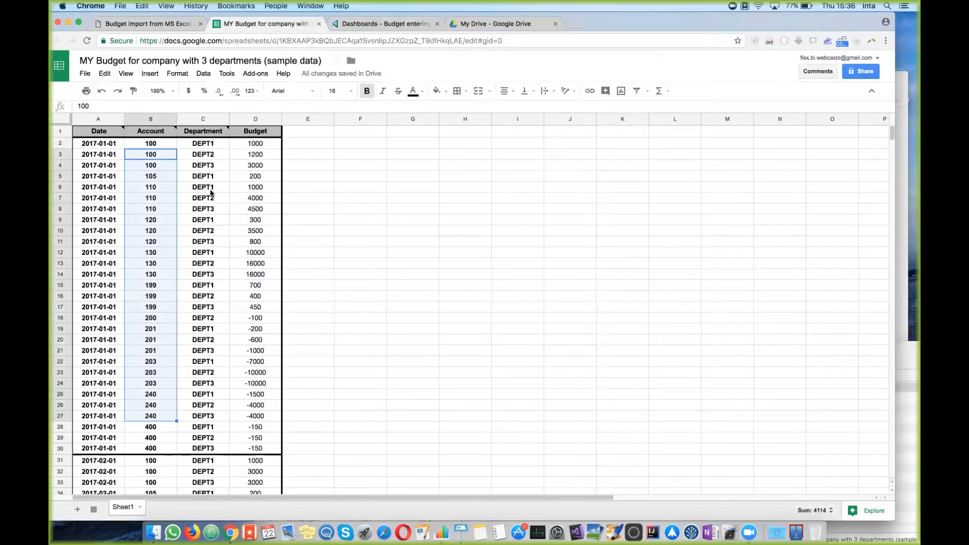
drag(221, 156, 210, 430)
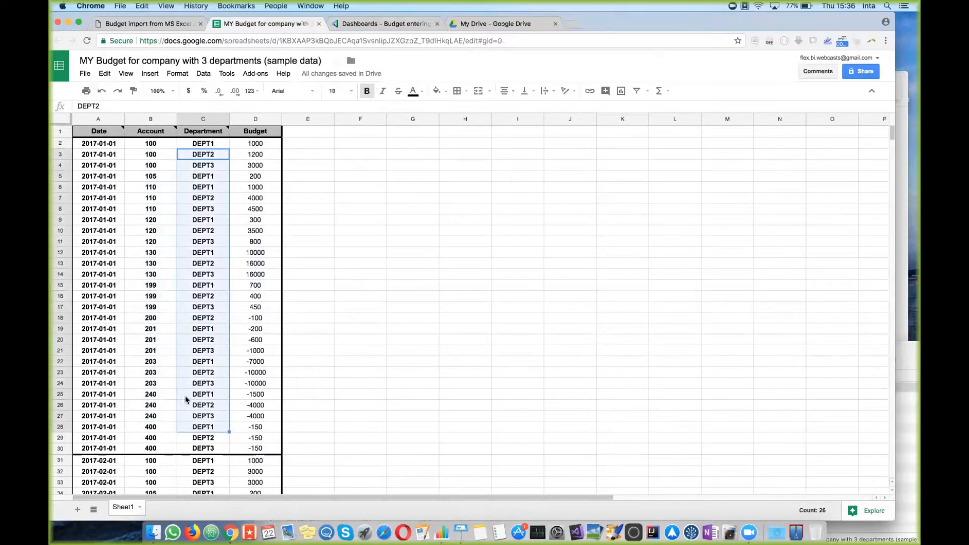
scroll(304, 279, down, 10)
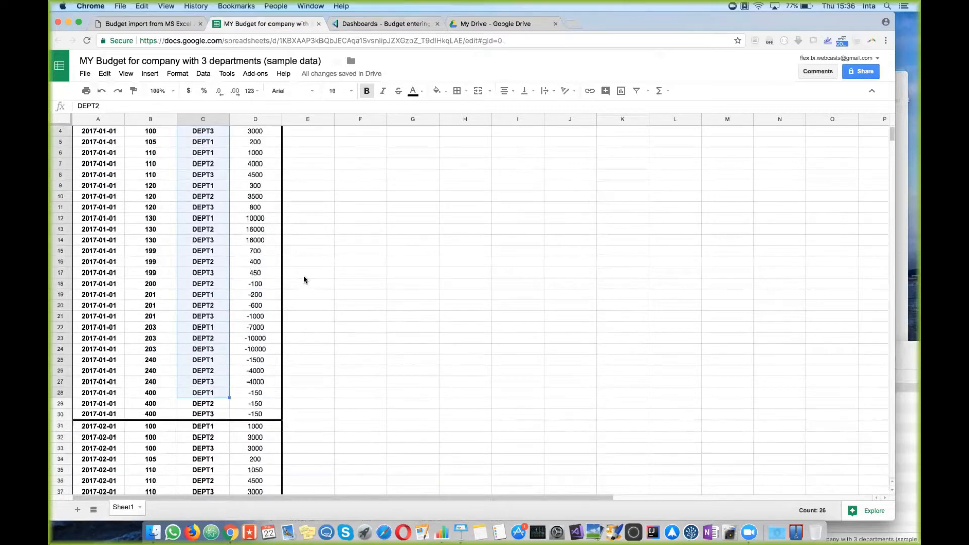
scroll(303, 277, down, 15)
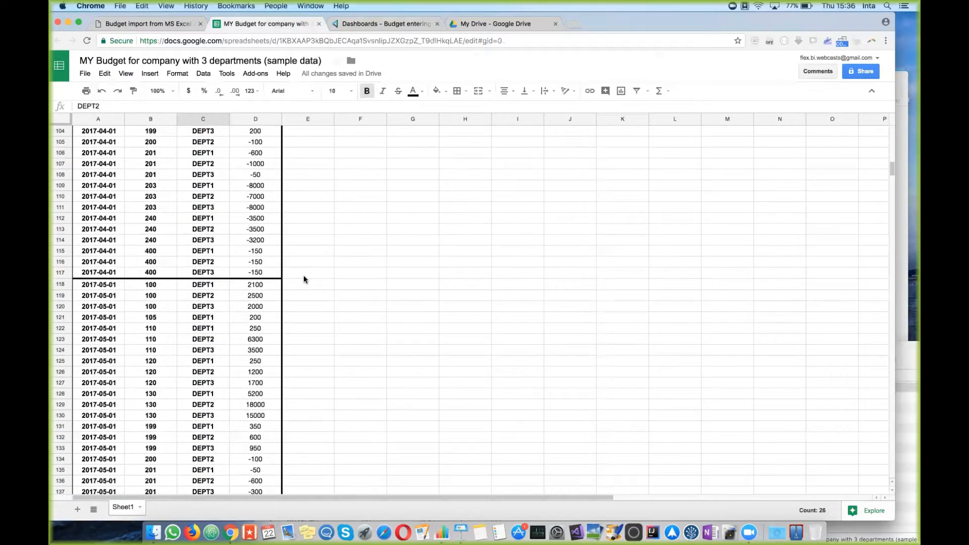
scroll(303, 279, up, 20)
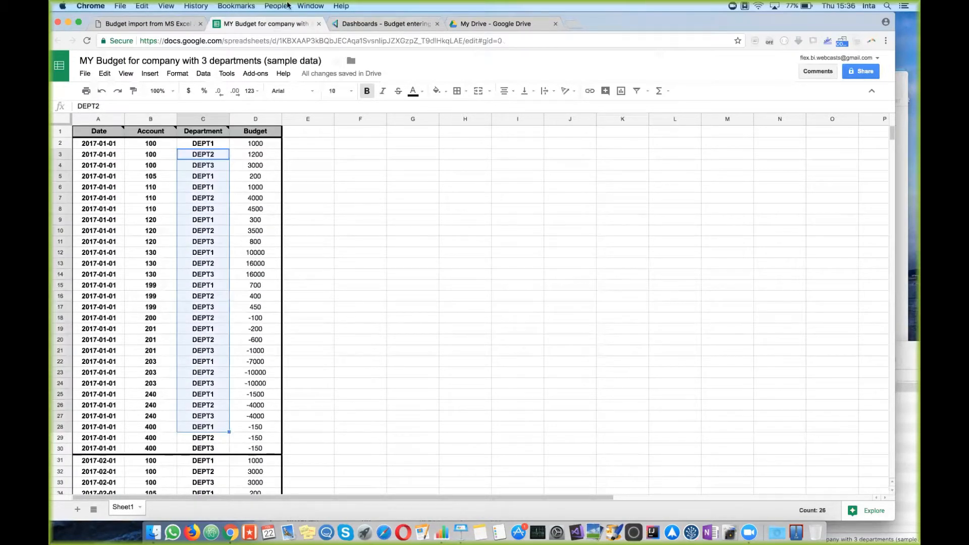
click(152, 24)
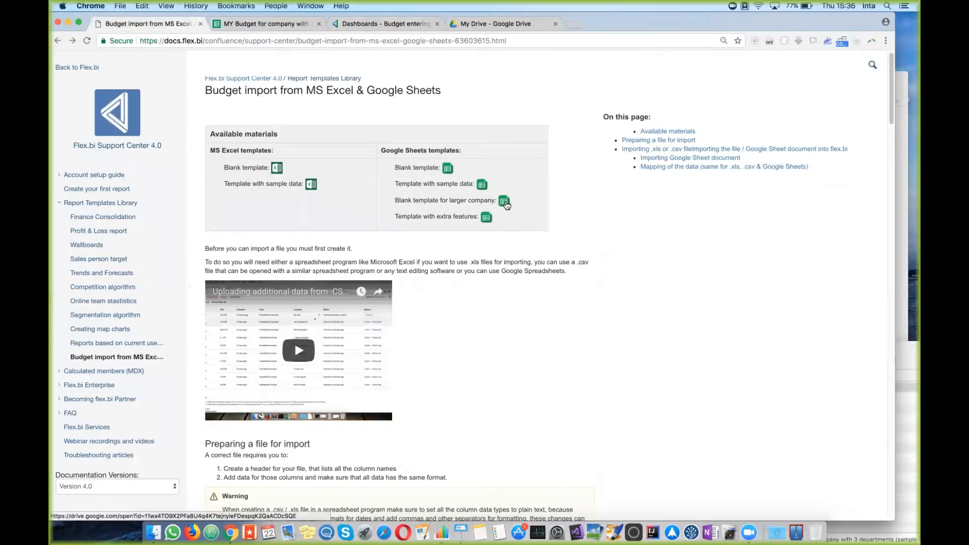
Step: Open the blank template for a larger company and inspect the DEPT1 cell and account list
click(505, 202)
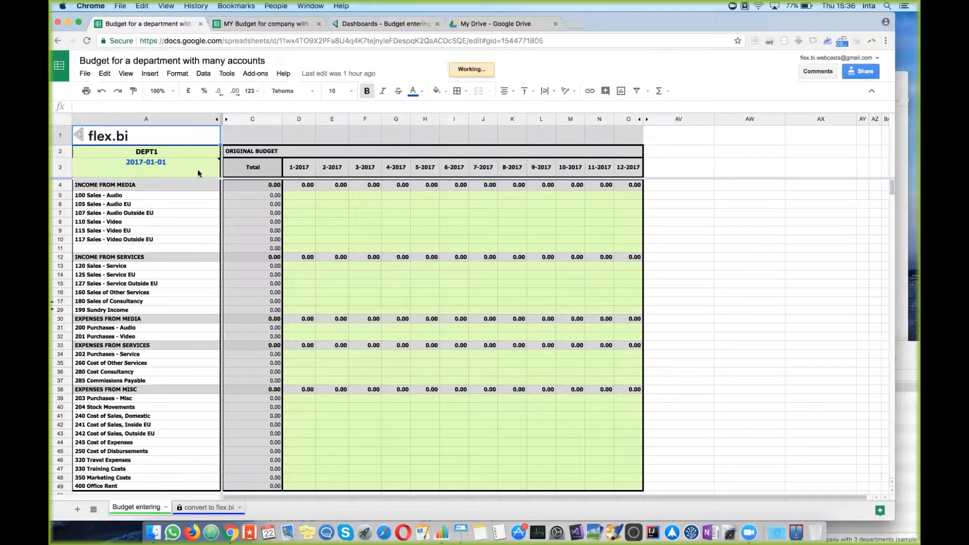
click(163, 154)
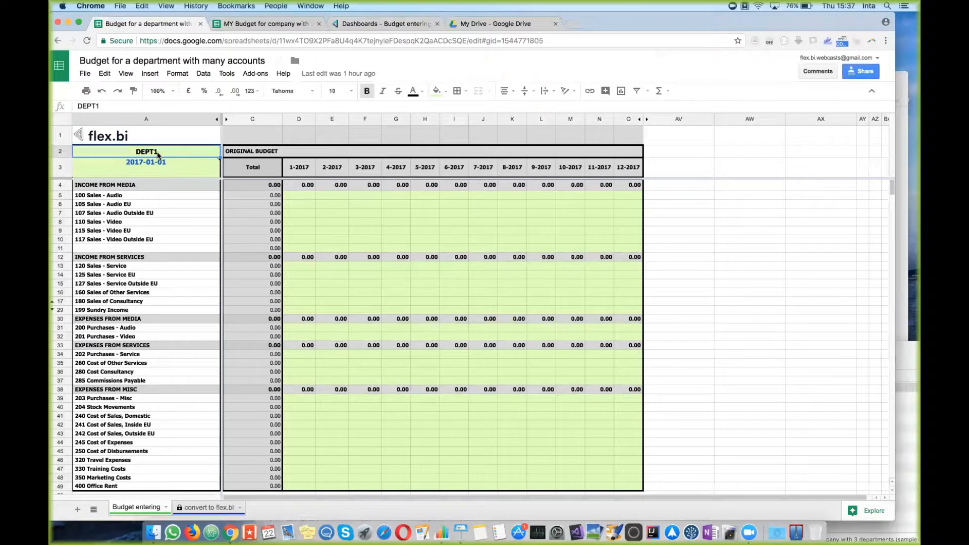
click(163, 196)
drag(152, 196, 150, 486)
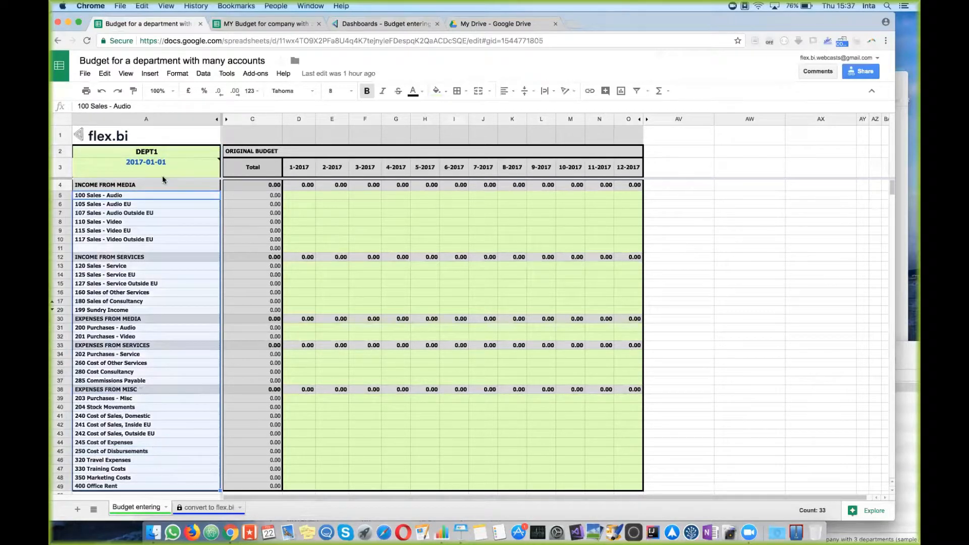
mouse_move(170, 171)
click(341, 249)
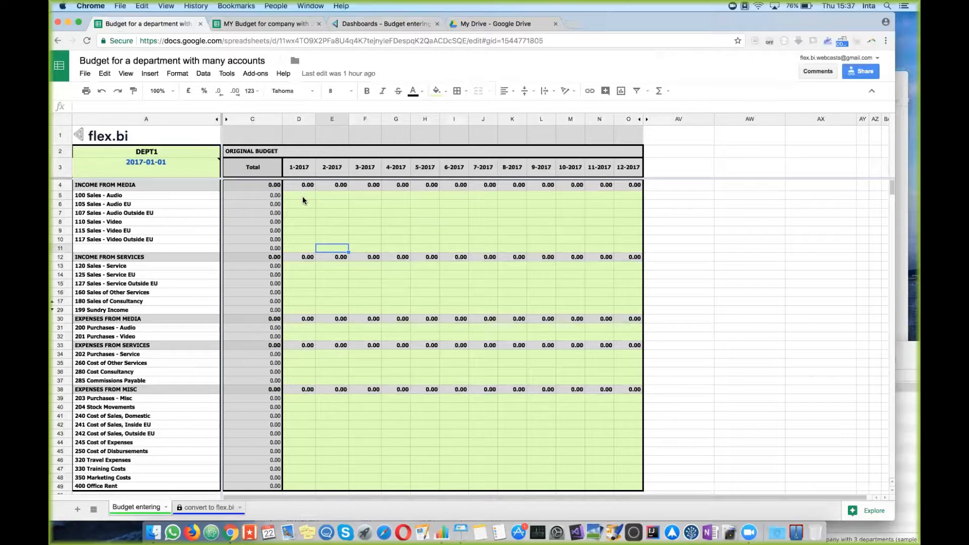
Step: Enter 2000, 2000 and 15000 as the 100 Sales - Audio budgets
click(303, 197)
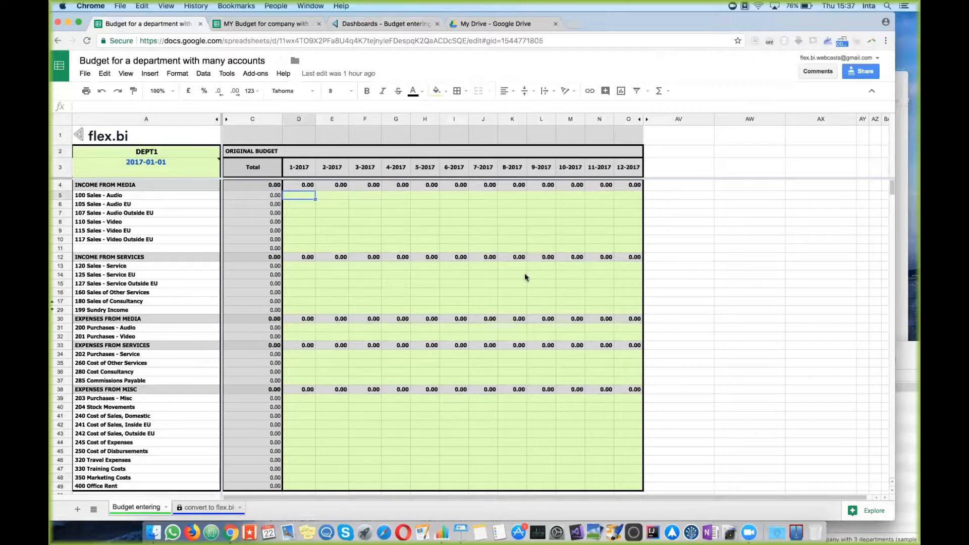
text(2000)
key(Return)
click(340, 195)
text(2,000.0)
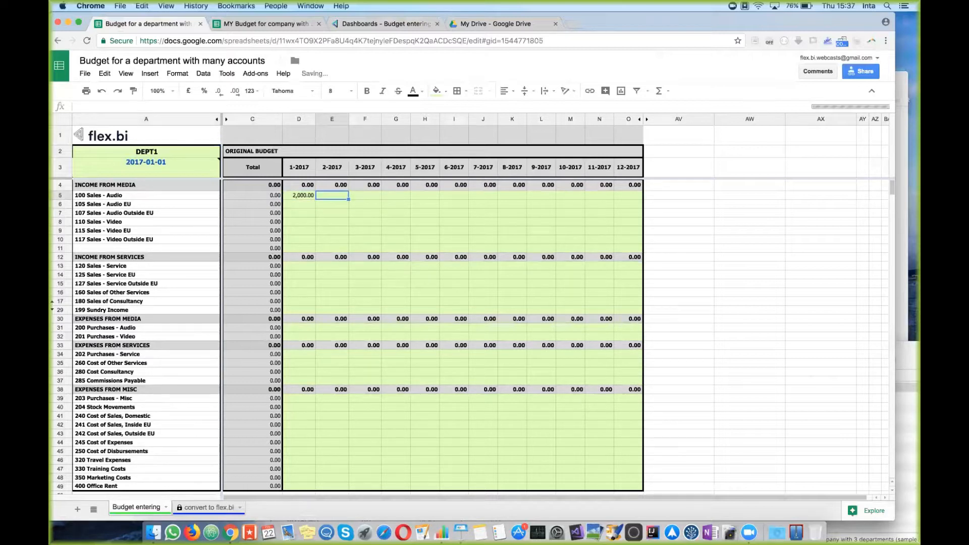
text(0)
key(Tab)
text(15000)
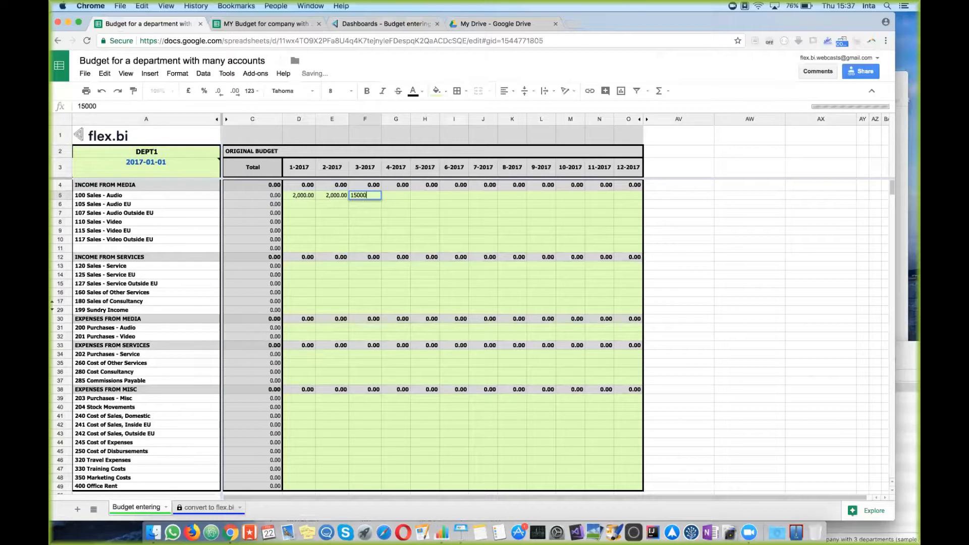
key(Return)
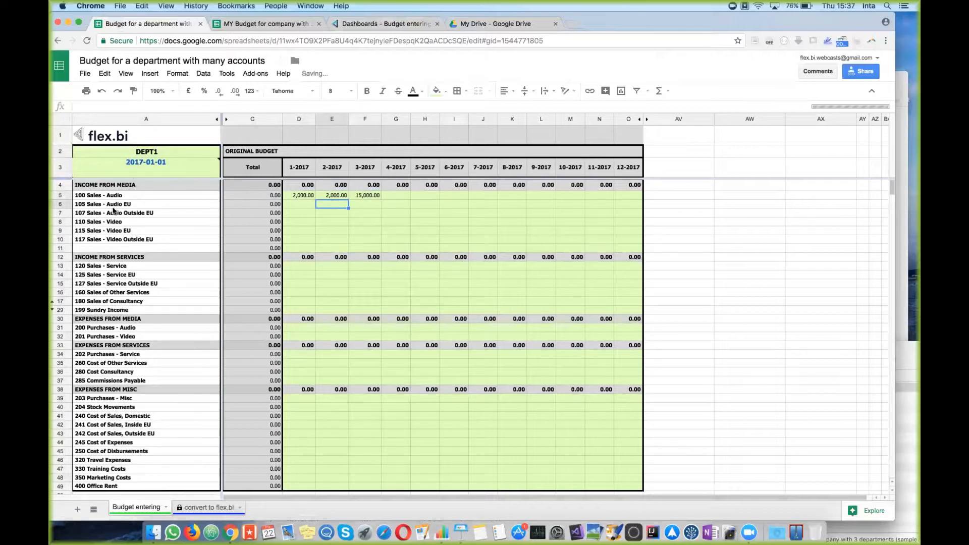
click(87, 197)
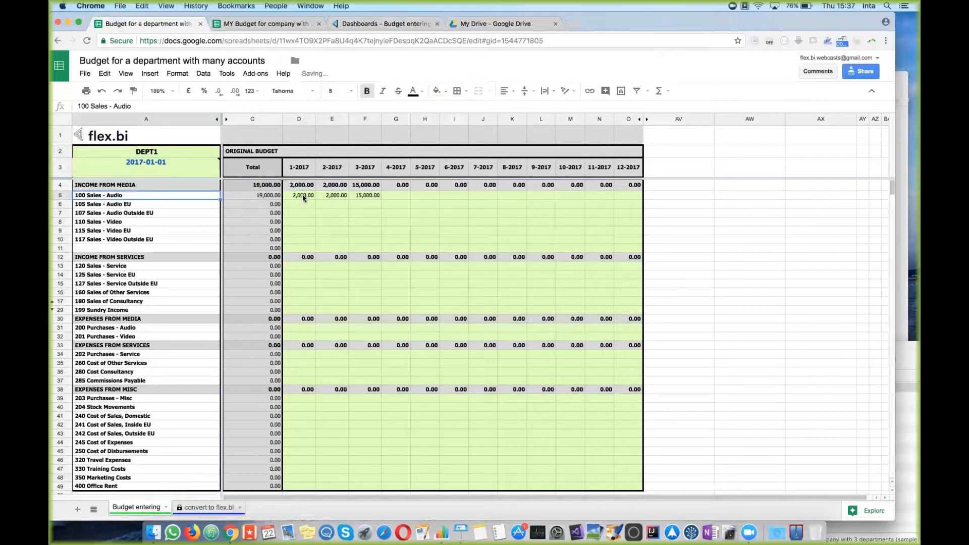
drag(302, 197, 371, 199)
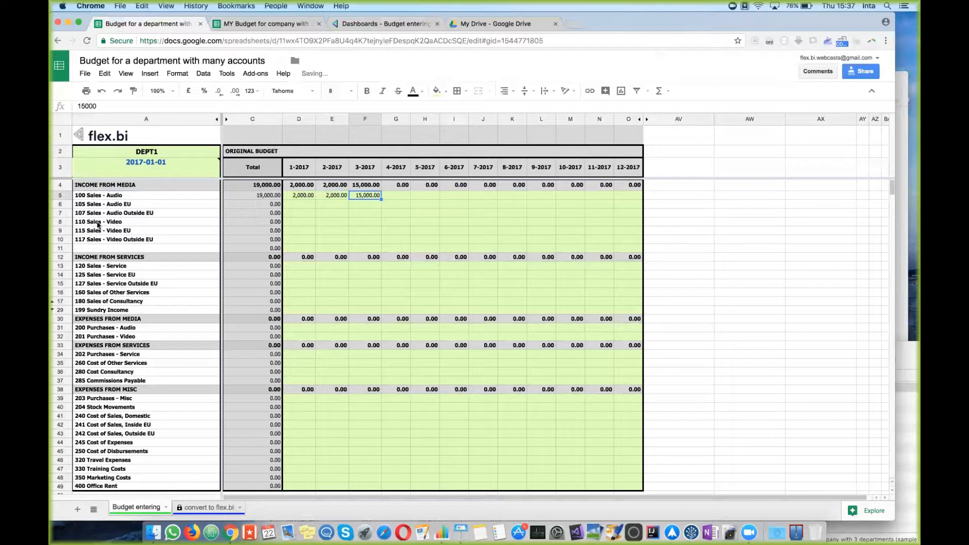
Step: Enter 4000 and 5000 as the 110 Sales - Video budgets and check the 28,000 total
click(397, 226)
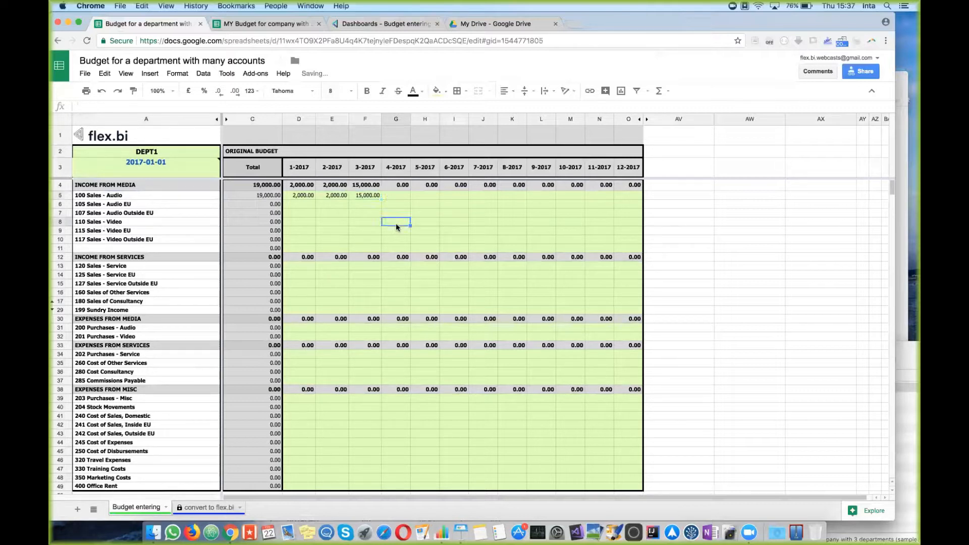
text(4000)
key(Return)
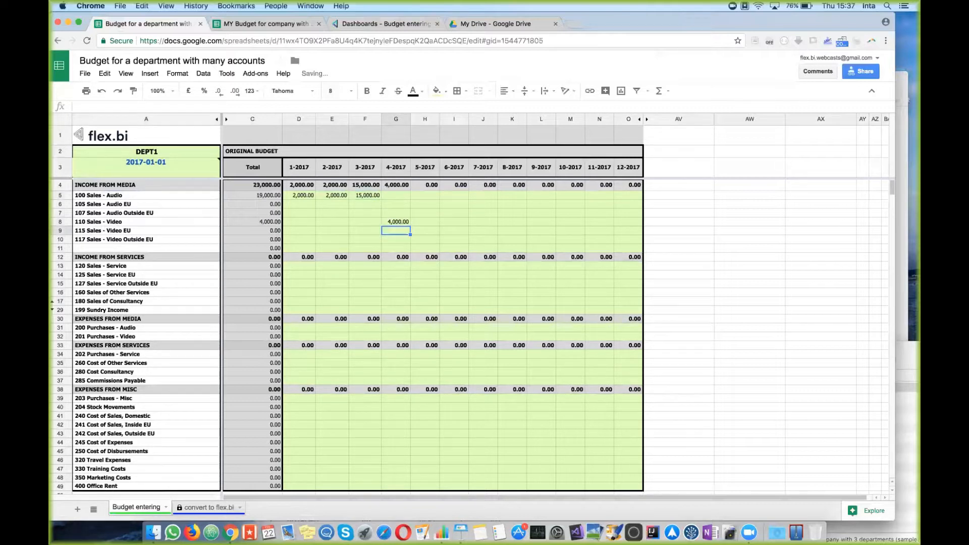
click(423, 225)
text(5000)
key(Return)
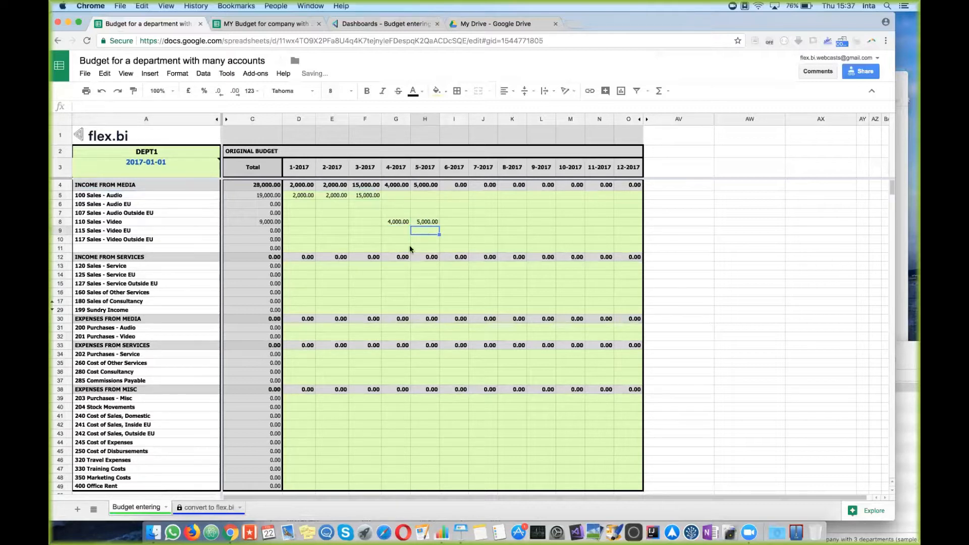
drag(395, 223, 611, 230)
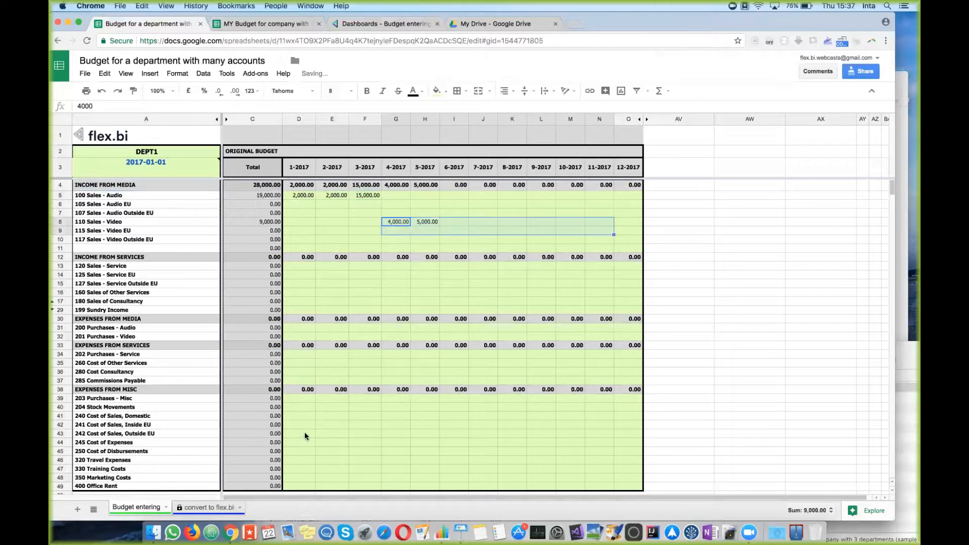
scroll(226, 357, down, 1)
scroll(225, 356, down, 5)
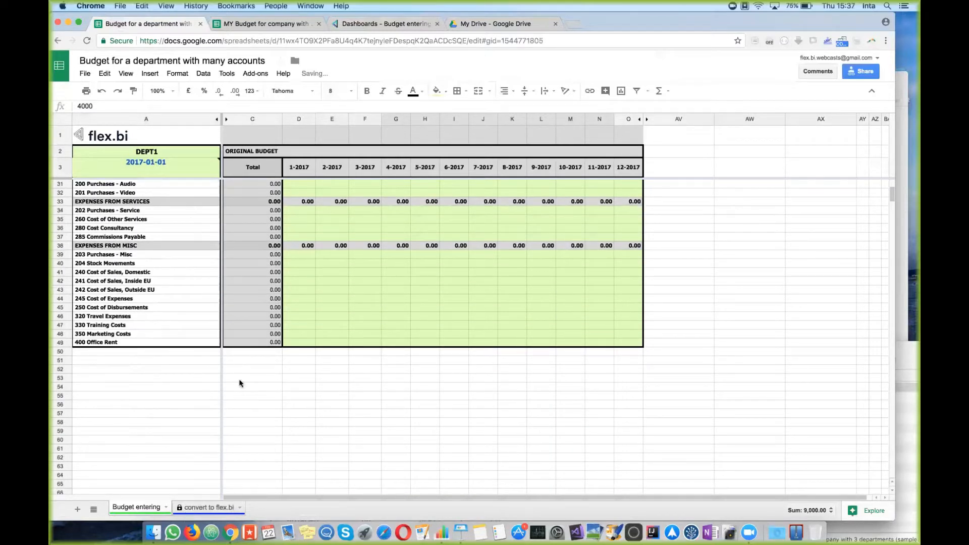
scroll(264, 397, up, 5)
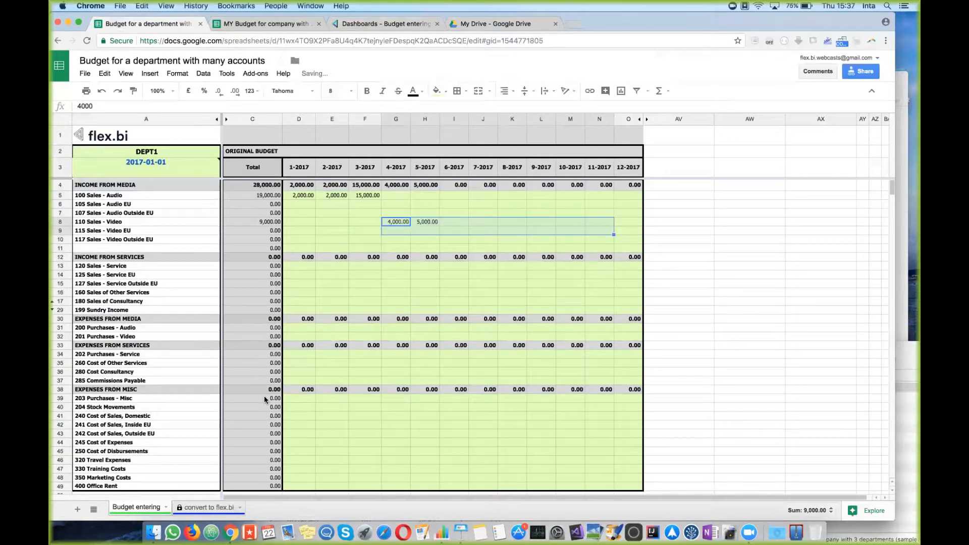
click(452, 231)
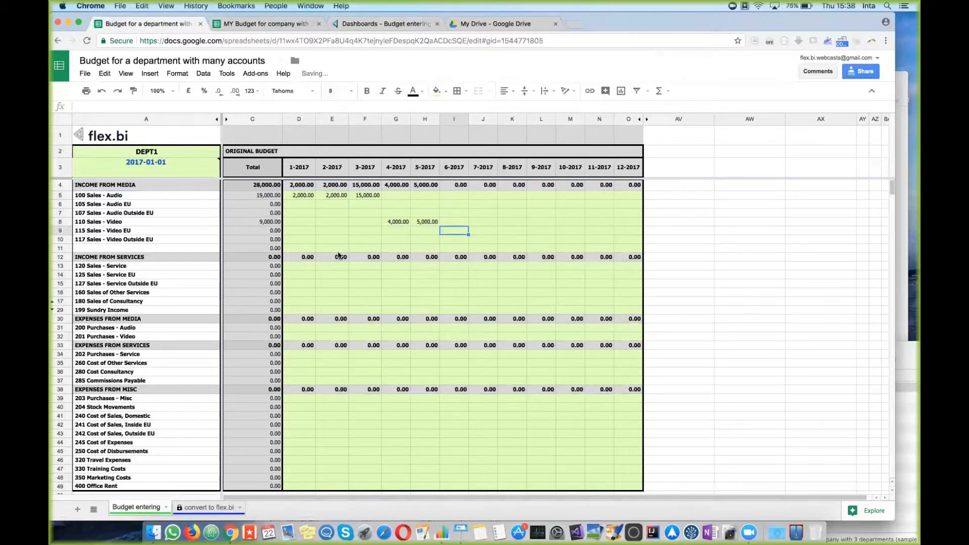
drag(298, 195, 608, 214)
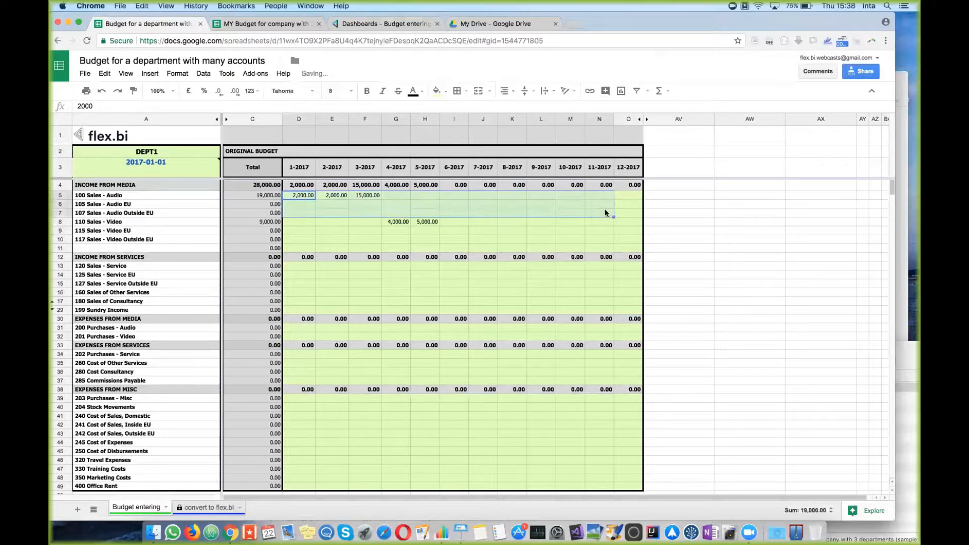
click(615, 286)
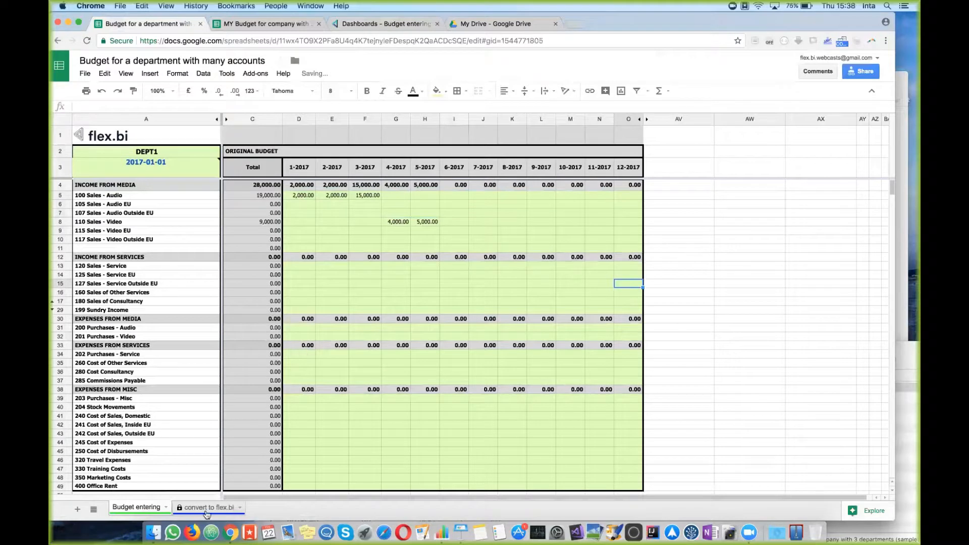
click(218, 507)
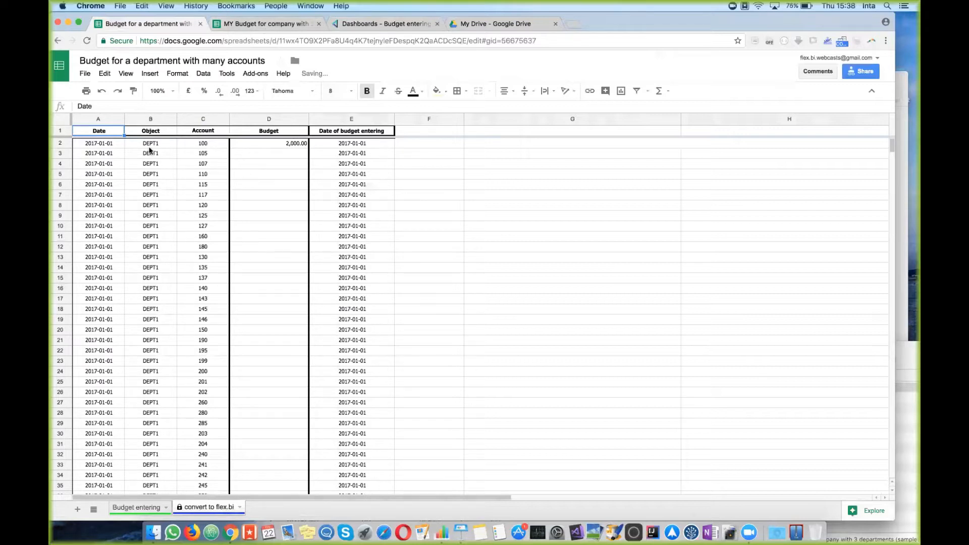
drag(107, 146, 101, 381)
drag(165, 146, 164, 372)
drag(221, 145, 211, 341)
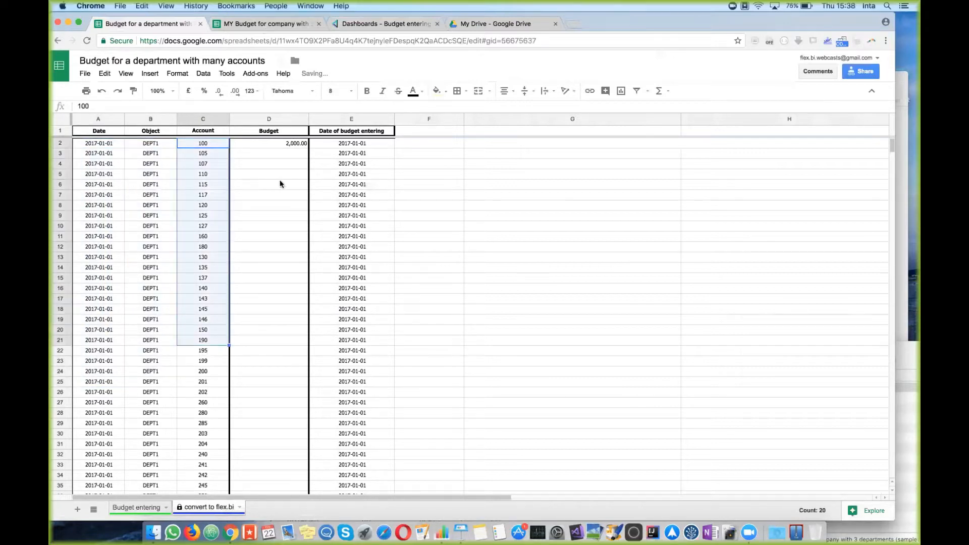
click(278, 146)
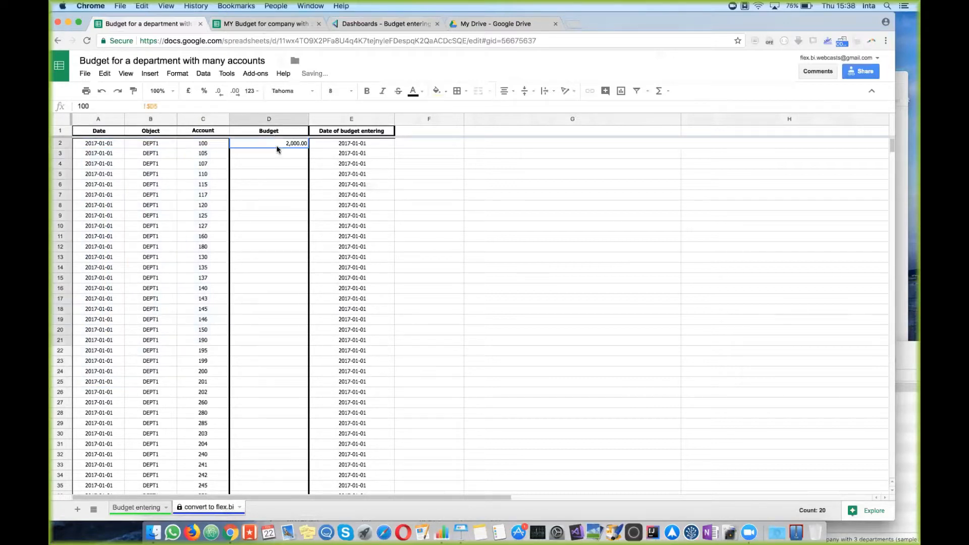
click(151, 507)
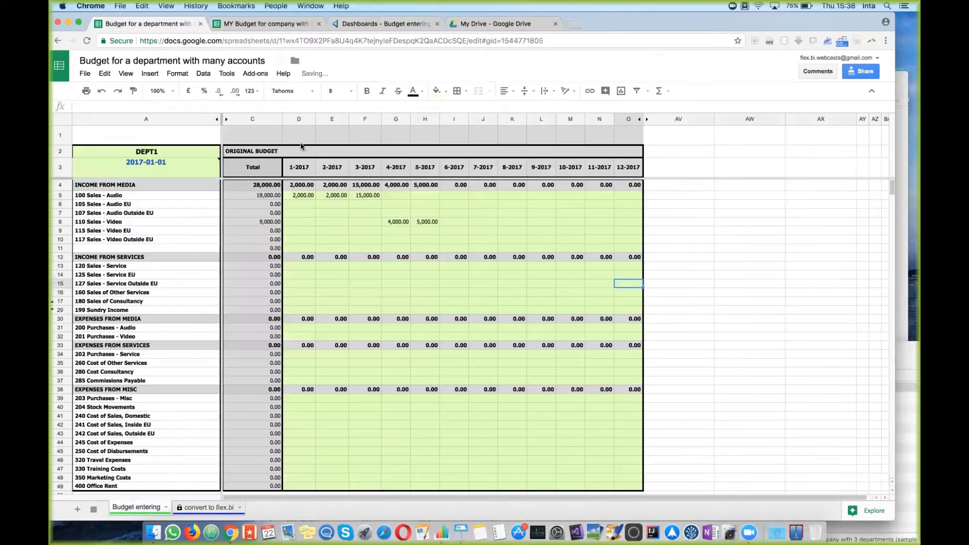
click(300, 196)
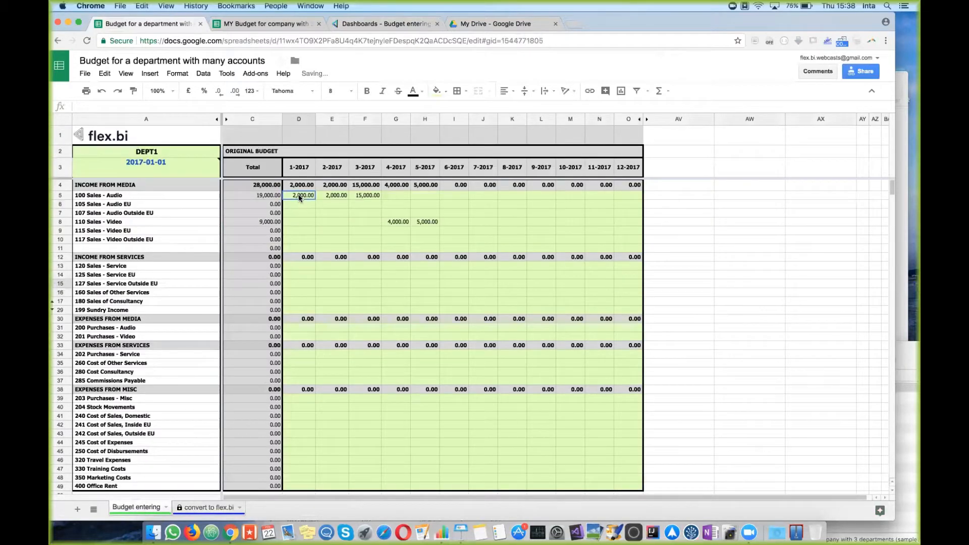
click(210, 508)
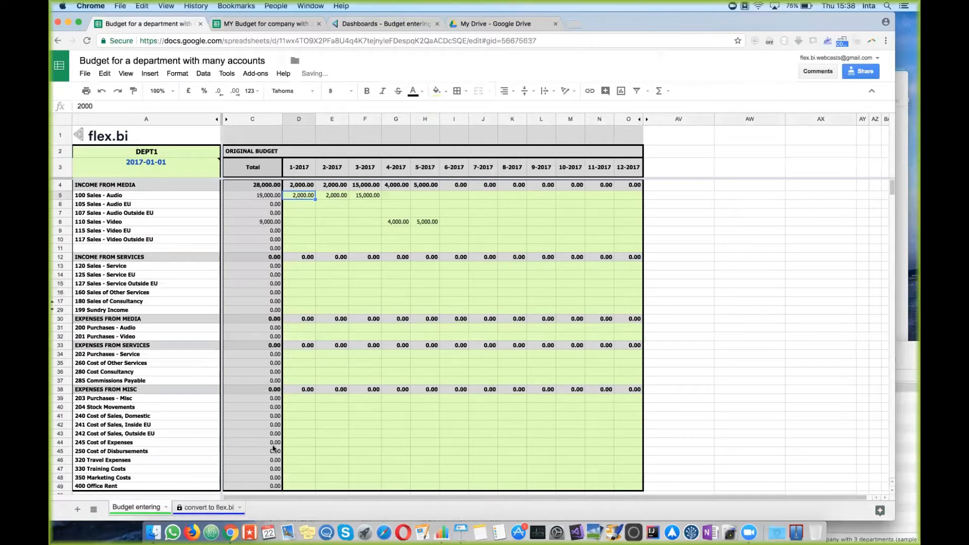
scroll(274, 368, down, 15)
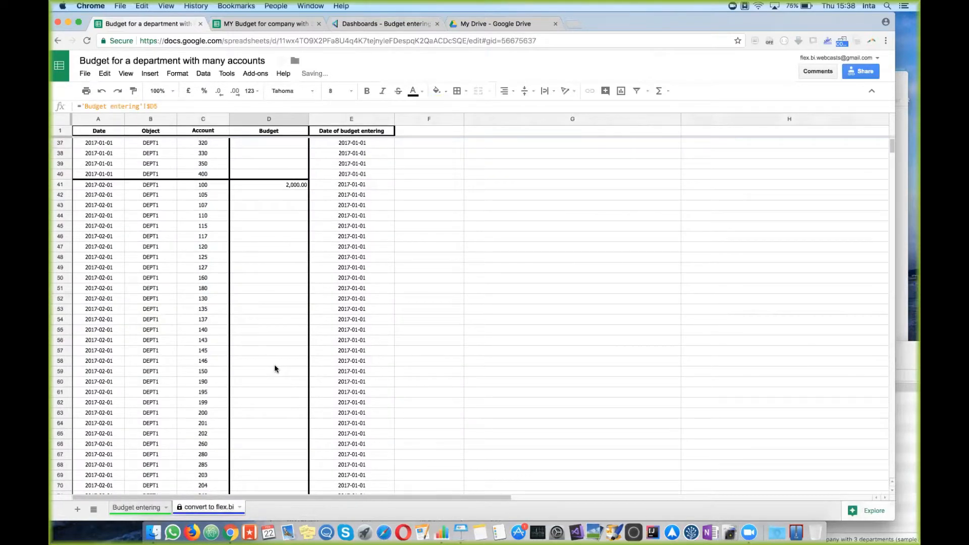
scroll(275, 369, down, 5)
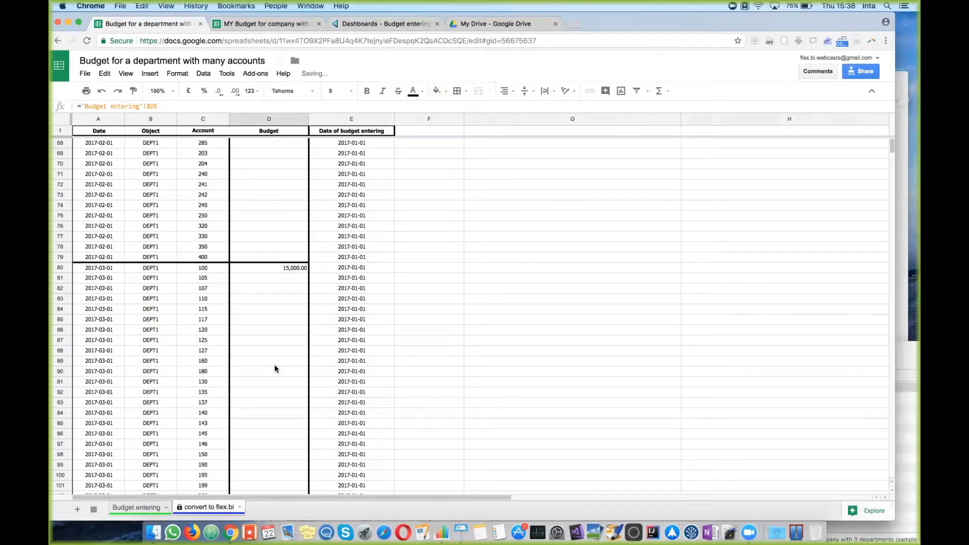
scroll(274, 368, down, 1)
scroll(275, 368, up, 20)
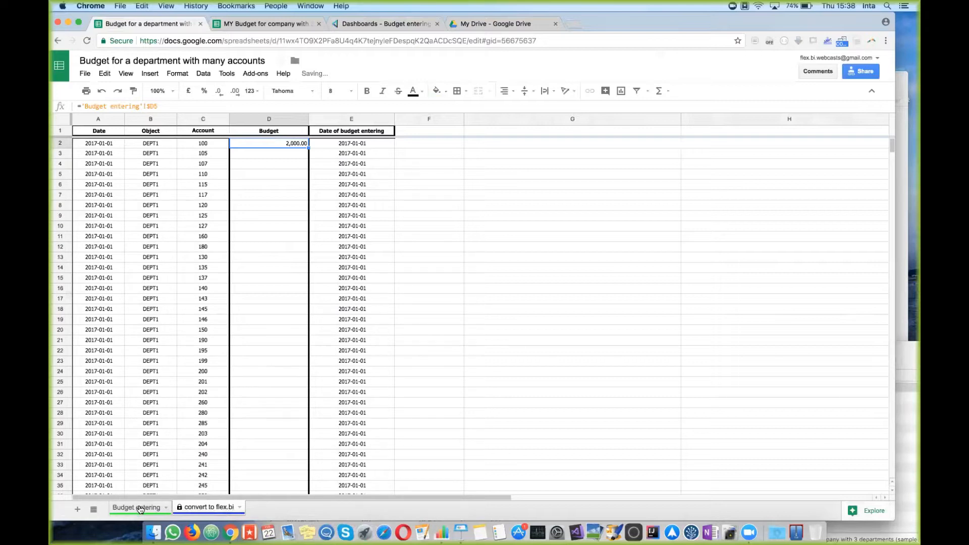
click(140, 509)
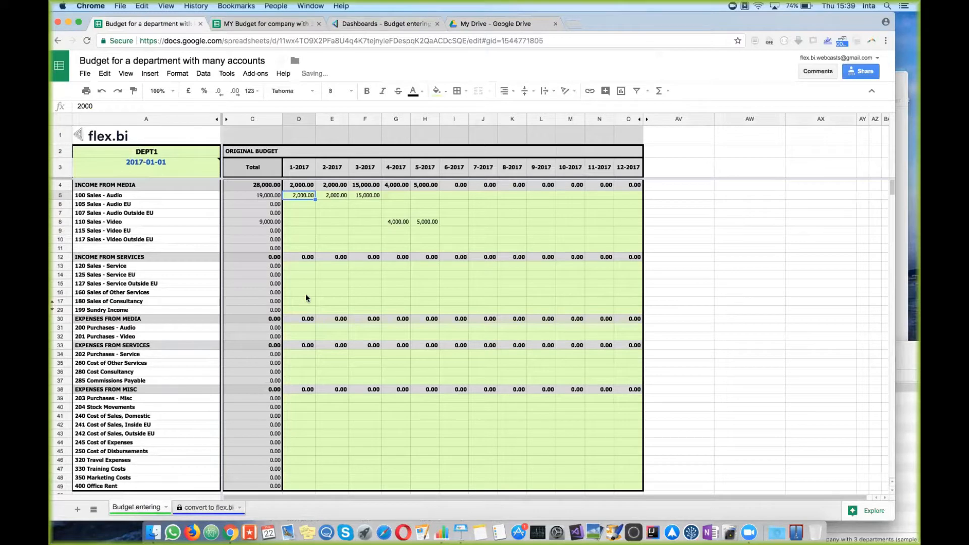
Step: Make a copy named 'MY Budget for a department with many accounts' in My Drive
click(86, 74)
click(136, 150)
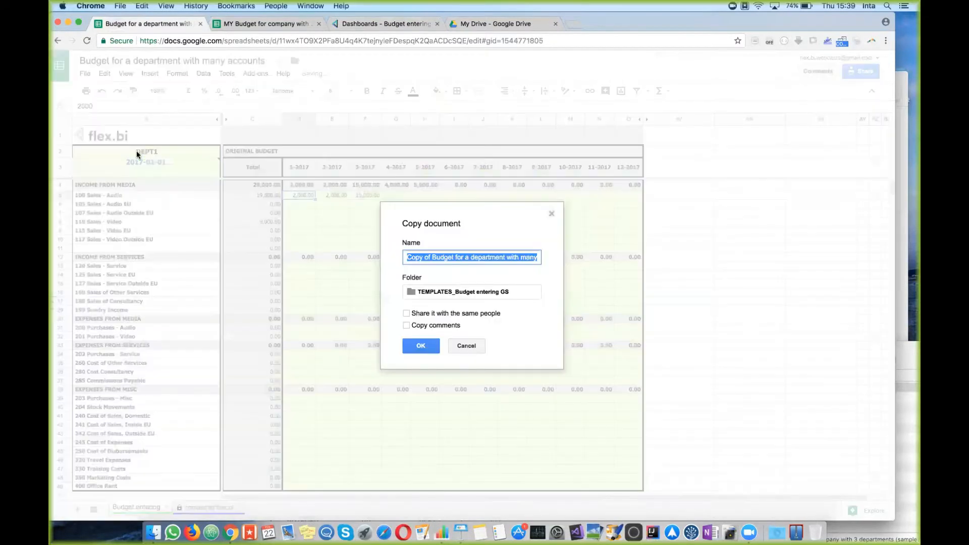
click(428, 260)
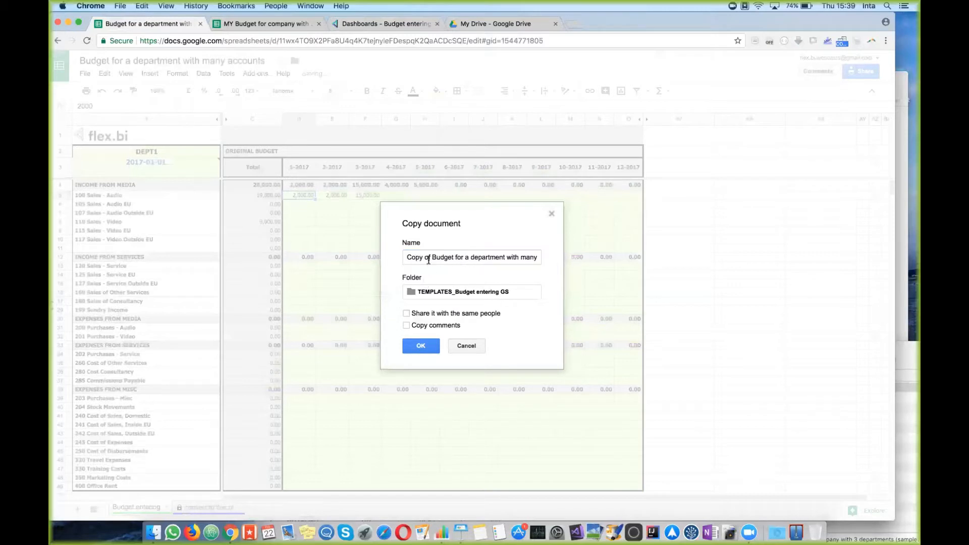
drag(431, 258, 407, 257)
text(MY)
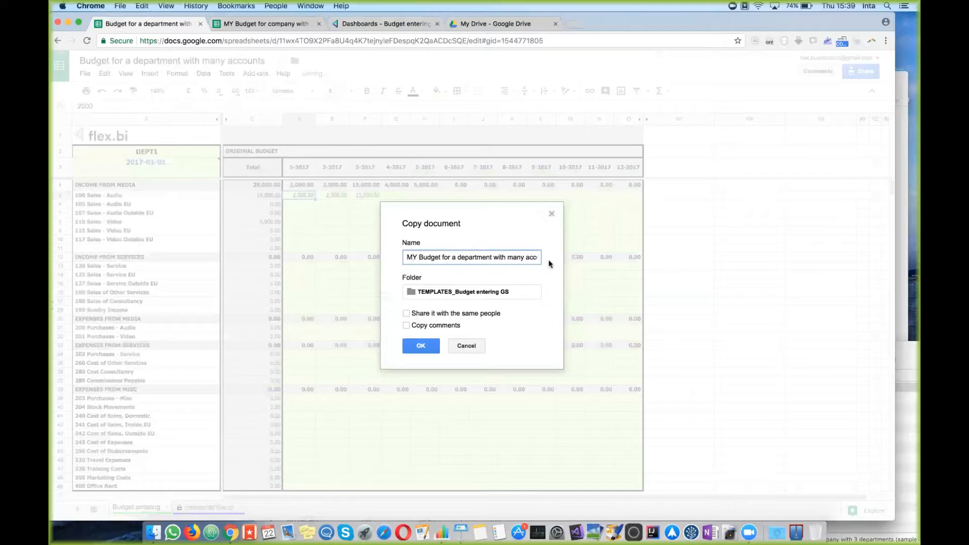
click(462, 297)
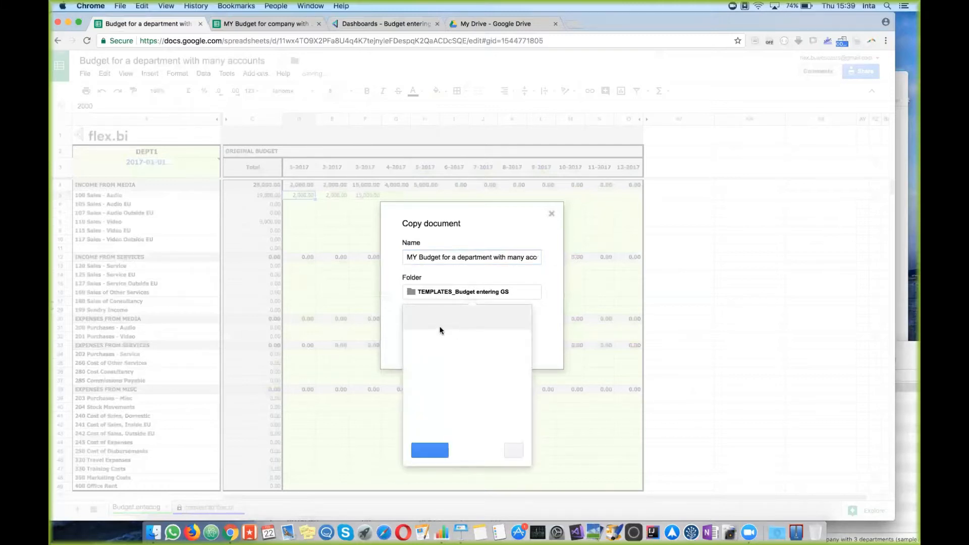
click(415, 318)
click(430, 450)
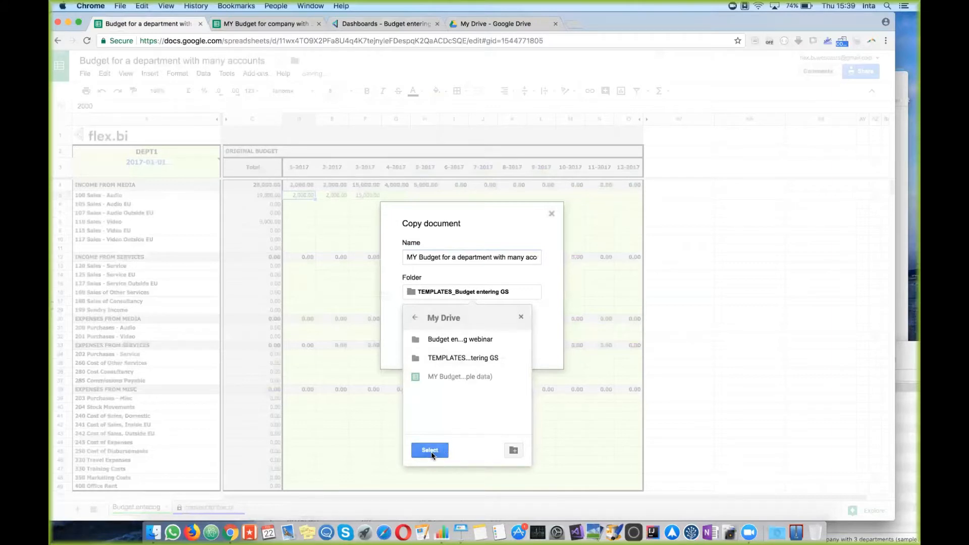
click(424, 346)
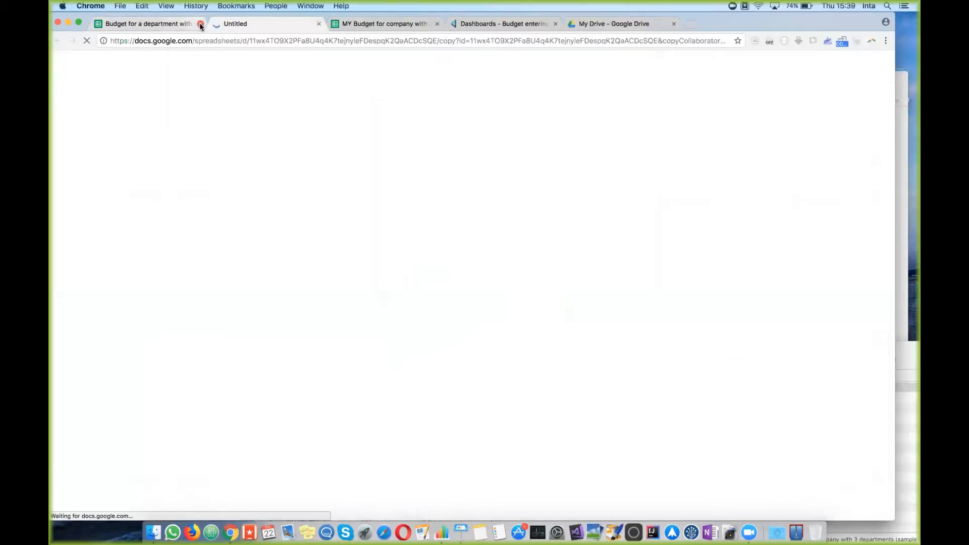
Step: In the copied spreadsheet, clear the 3000 value from cell A1
click(156, 26)
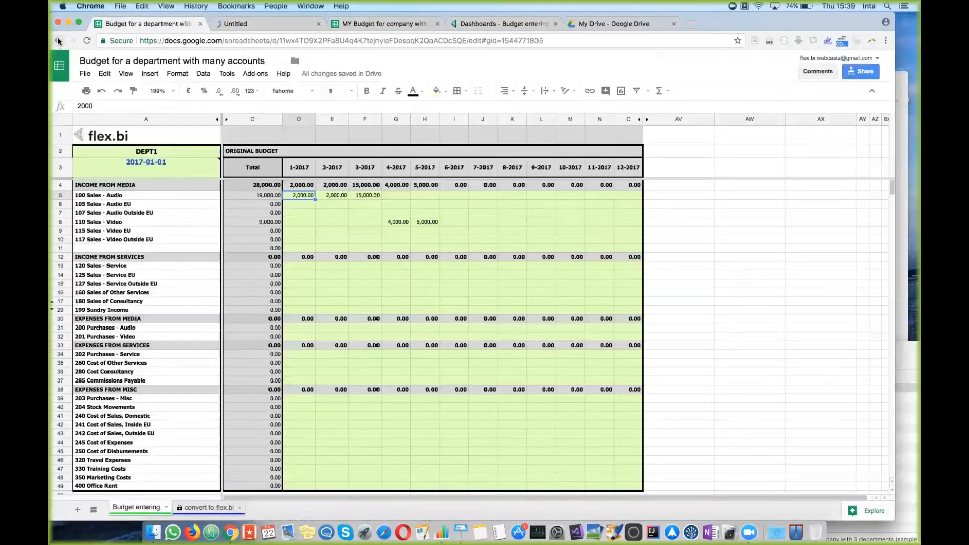
click(57, 40)
key(ctrl+Tab)
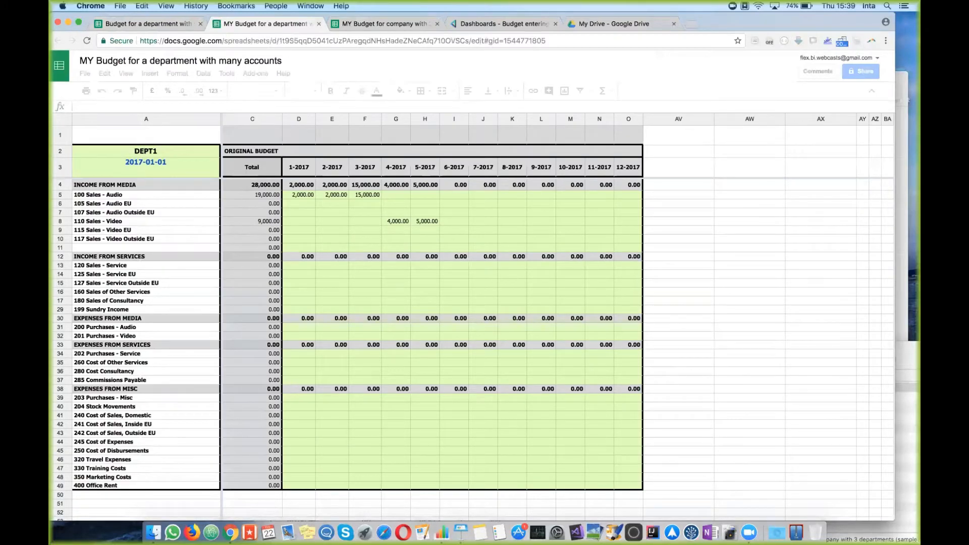
click(338, 293)
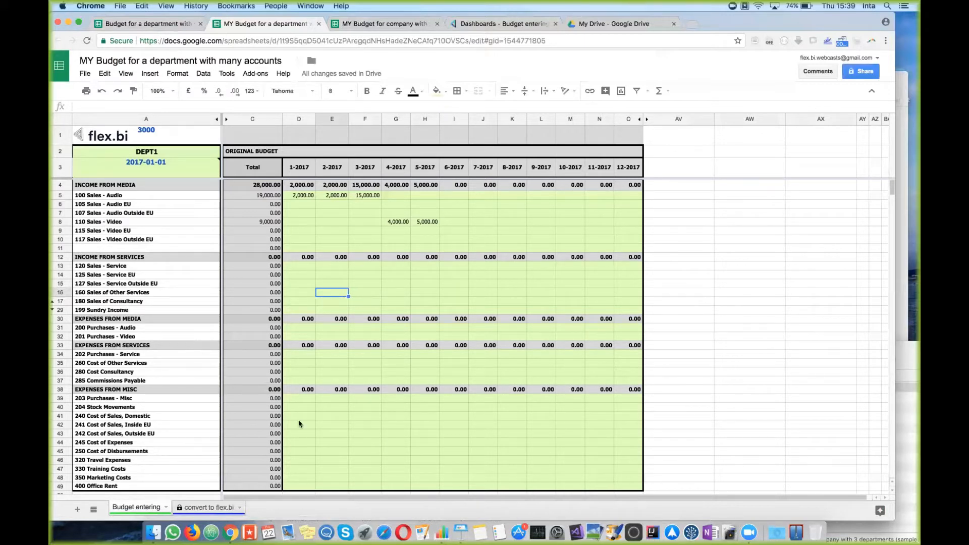
click(158, 134)
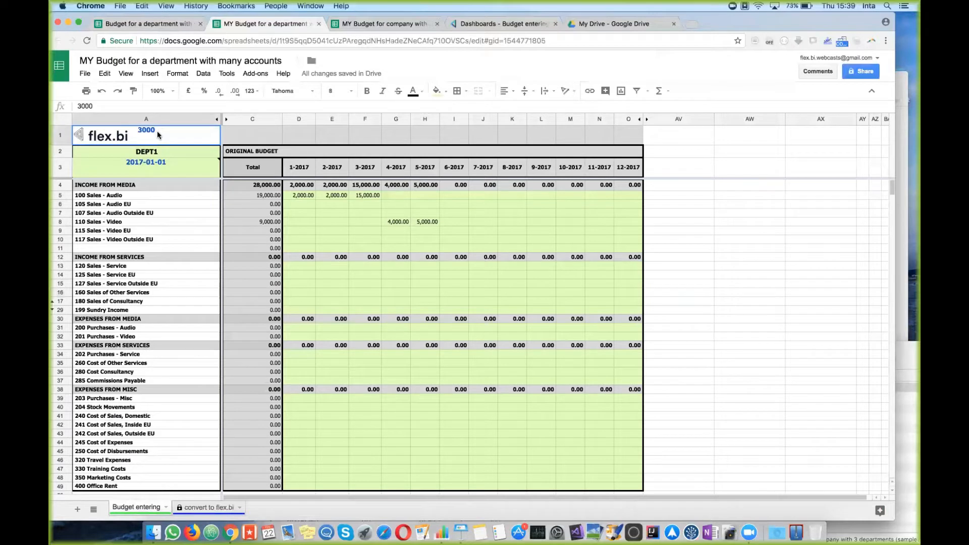
key(Delete)
click(335, 292)
click(362, 285)
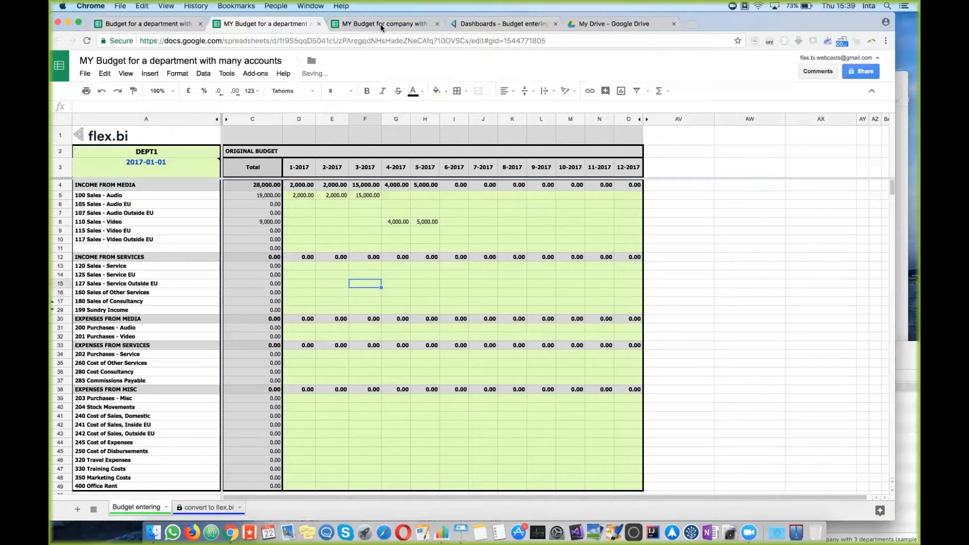
click(495, 25)
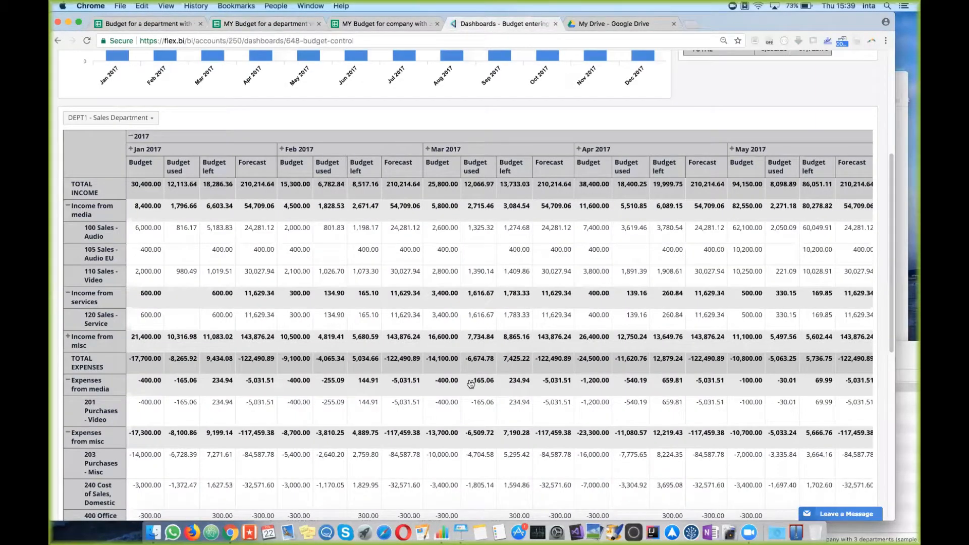
Step: Try creating a Google Sheets source, which the trial plan's 2-source limit blocks
scroll(470, 385, up, 5)
click(162, 68)
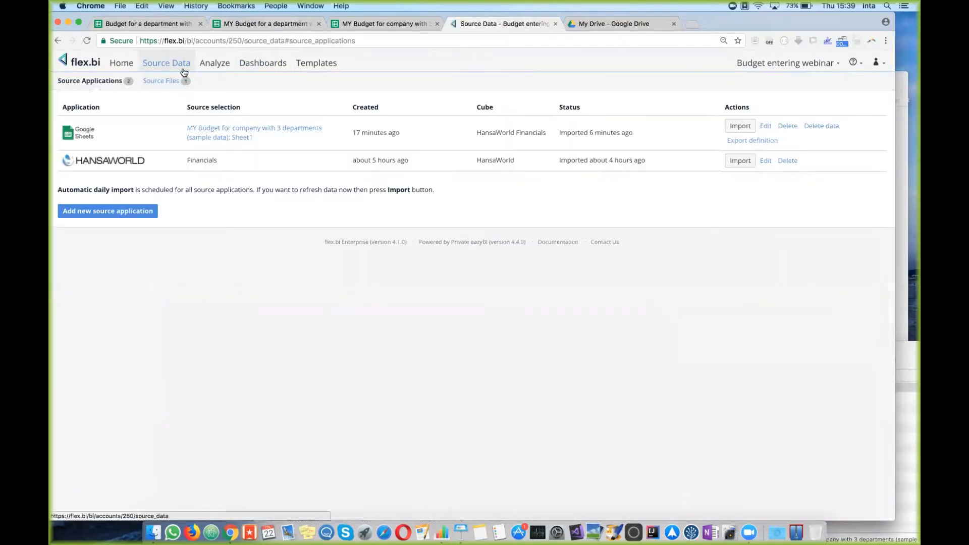
click(105, 212)
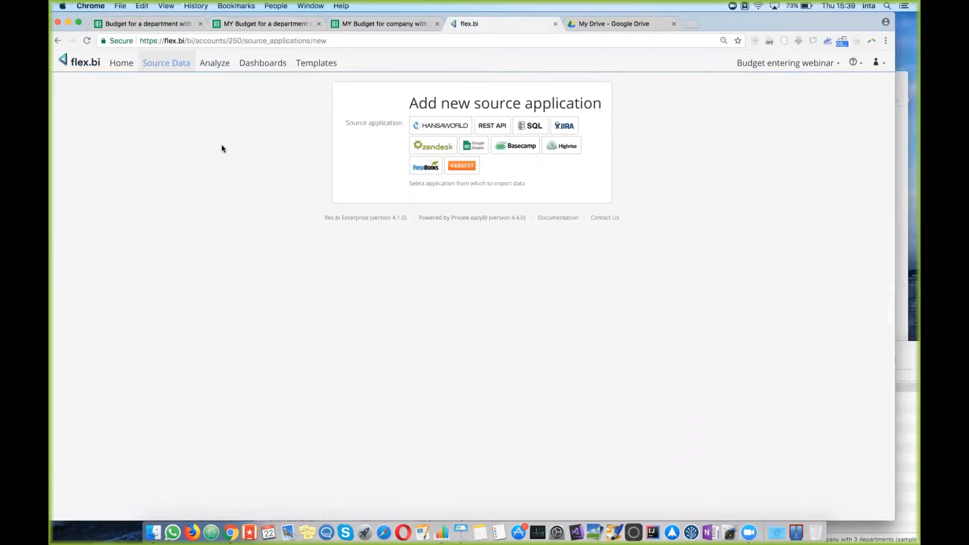
click(478, 147)
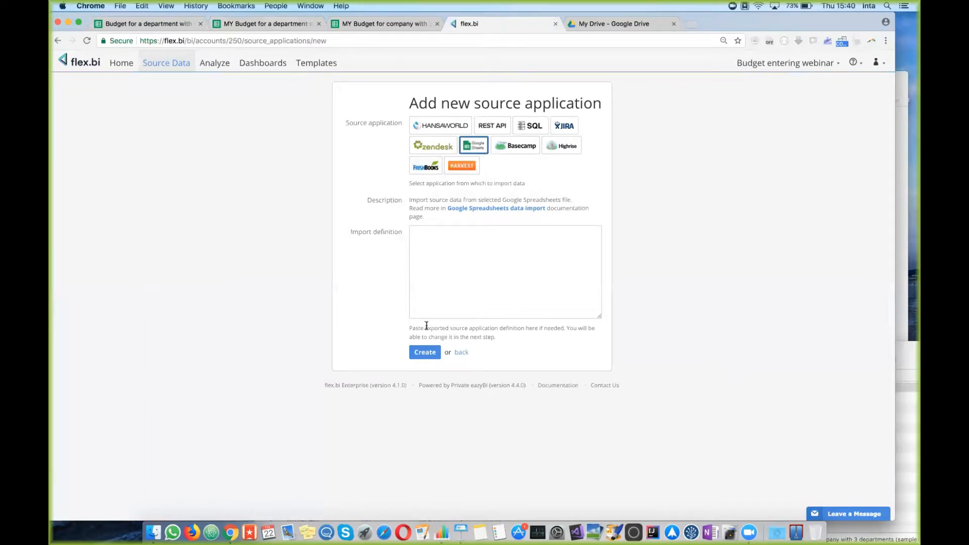
click(431, 355)
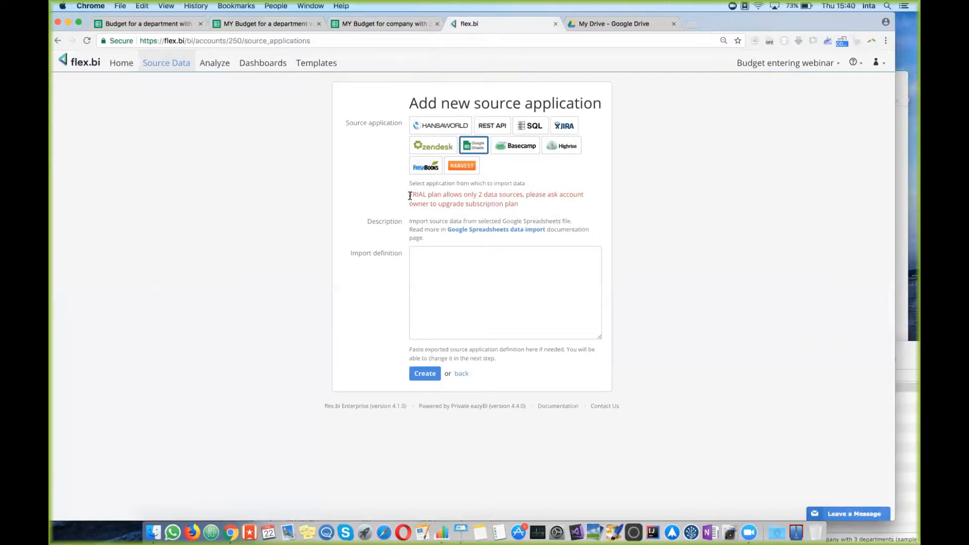
drag(410, 196, 487, 204)
click(498, 203)
Step: Glance at the MY Budget spreadsheet, then return to the Source Applications list
click(377, 24)
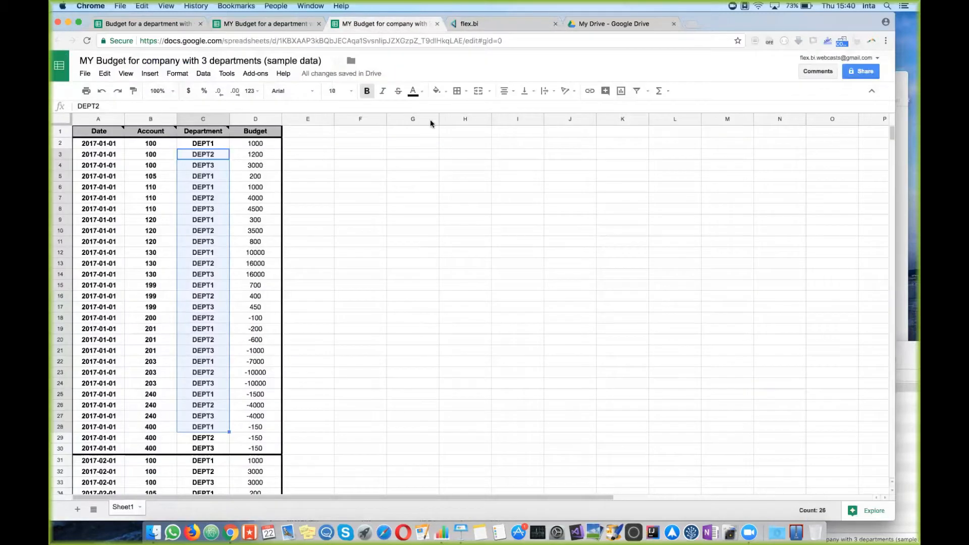
click(463, 24)
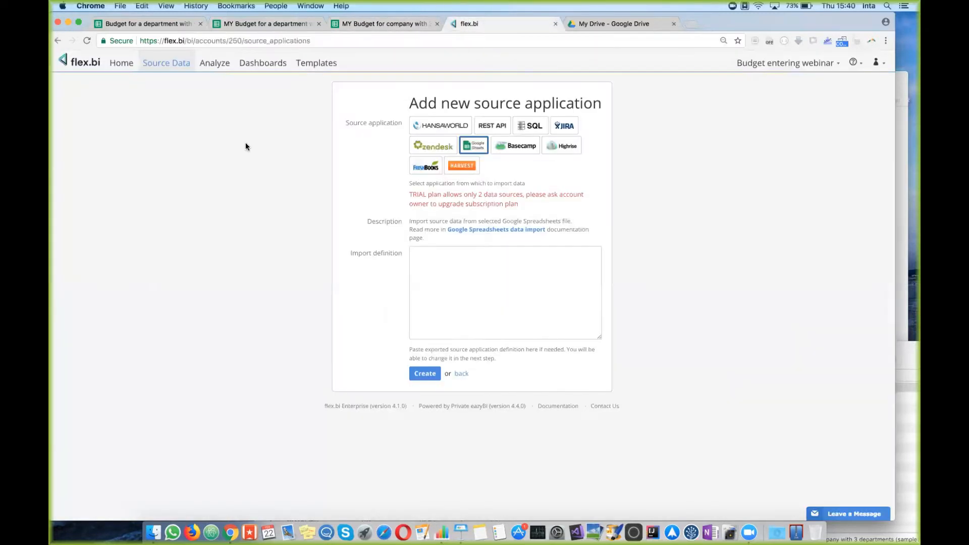
click(139, 65)
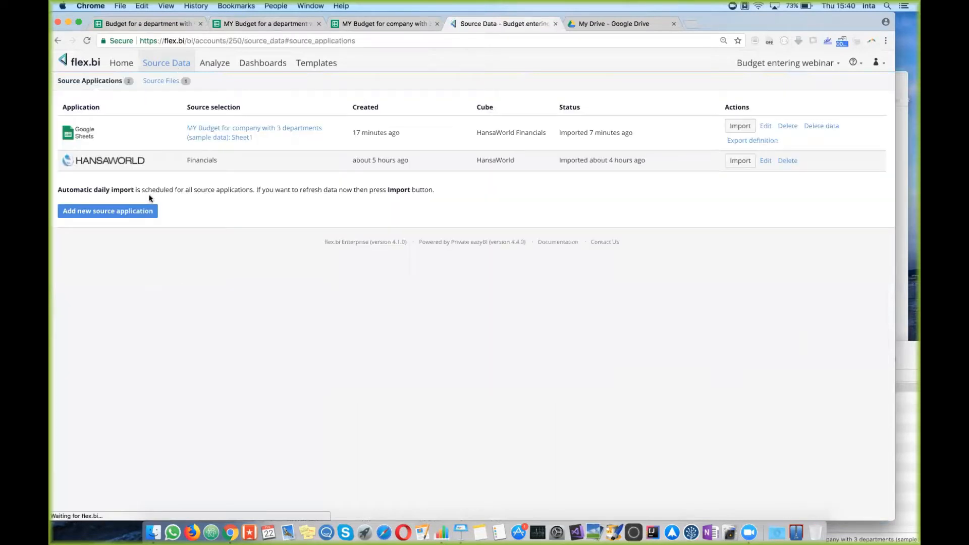
Step: Delete the old Google Sheets source's 348 imported rows and then the source itself
click(821, 126)
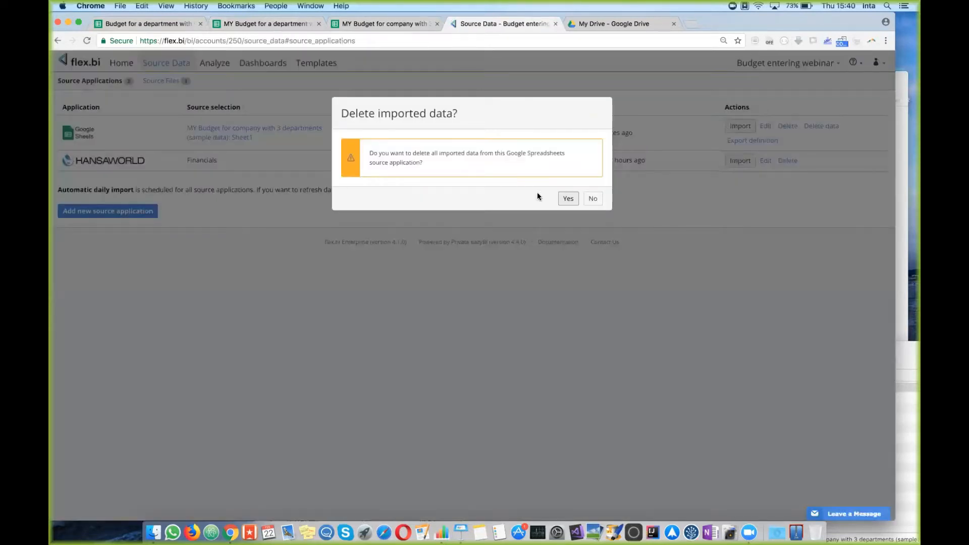
click(567, 200)
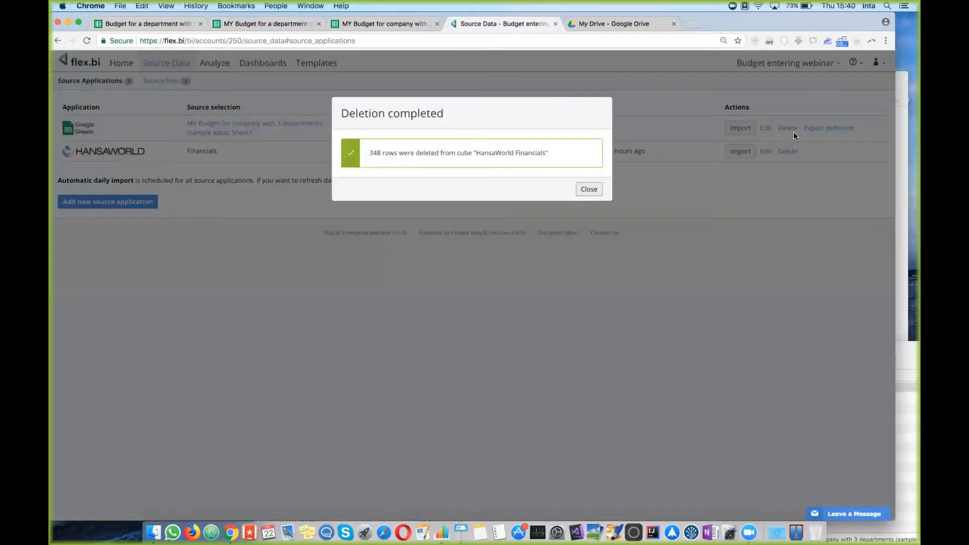
click(588, 189)
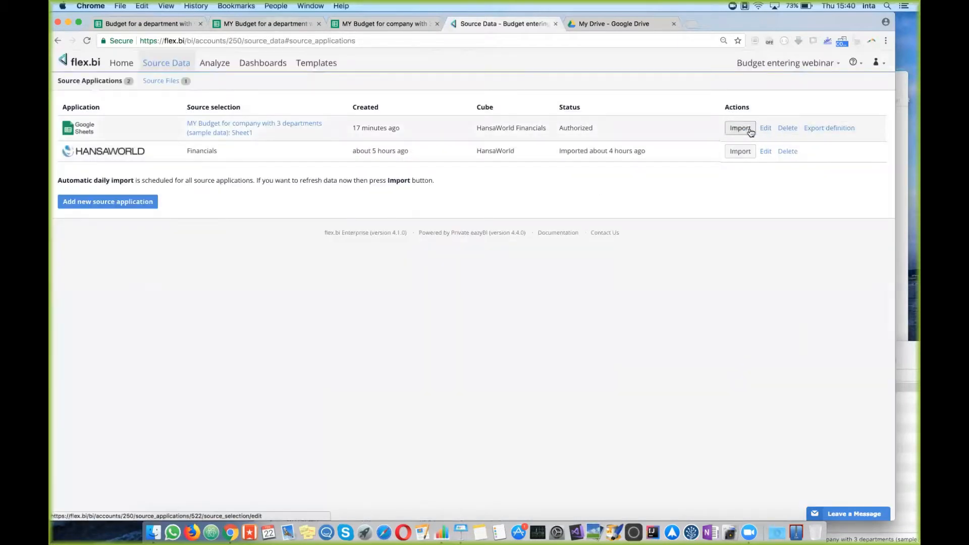
click(789, 128)
click(571, 198)
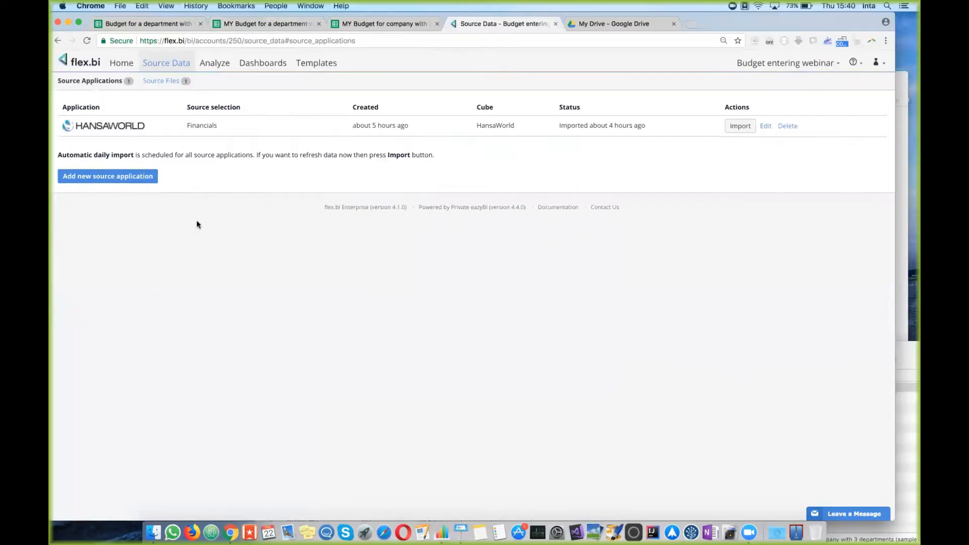
Step: Start creating a new Google Sheets source application
click(146, 176)
click(474, 146)
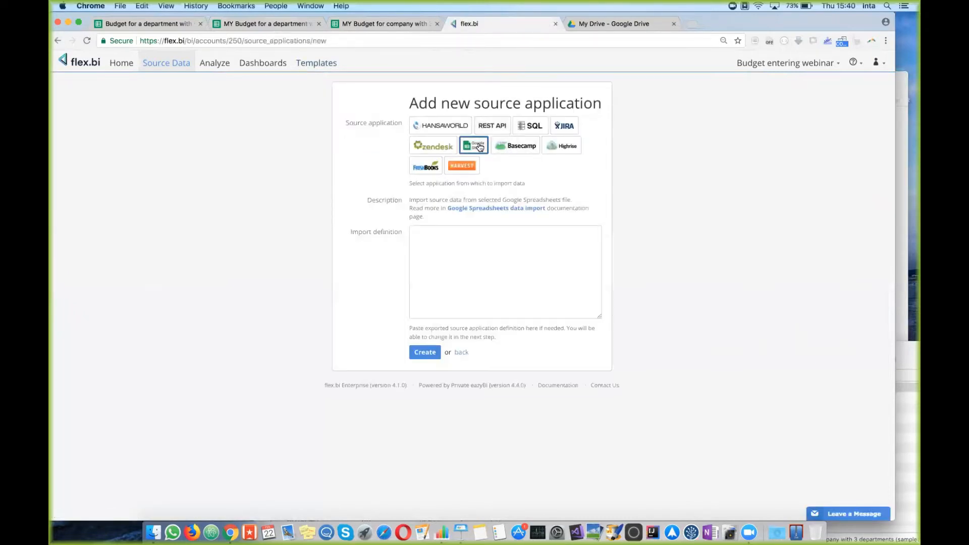
click(436, 352)
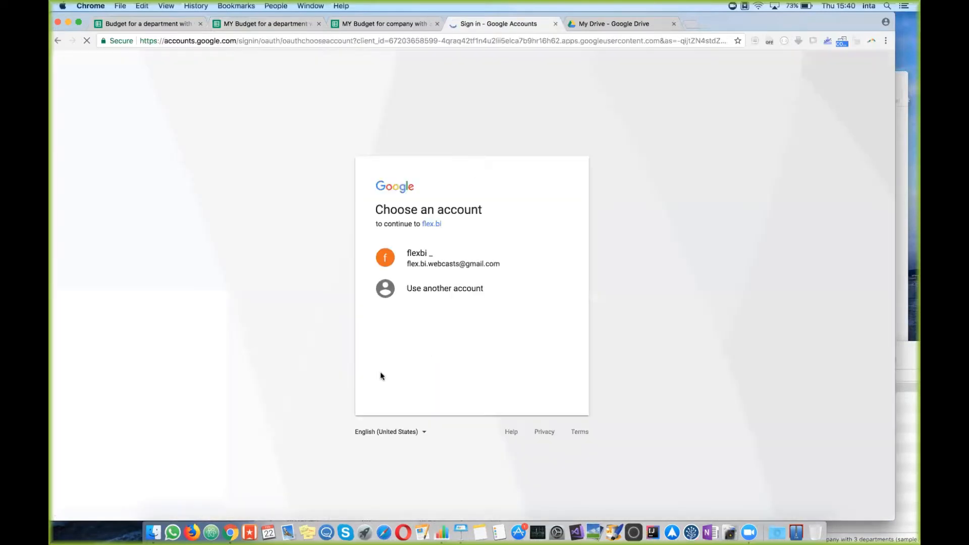
Step: Choose the Google account, proceed past the unverified-app warning, and allow flex.bi spreadsheet access
click(454, 261)
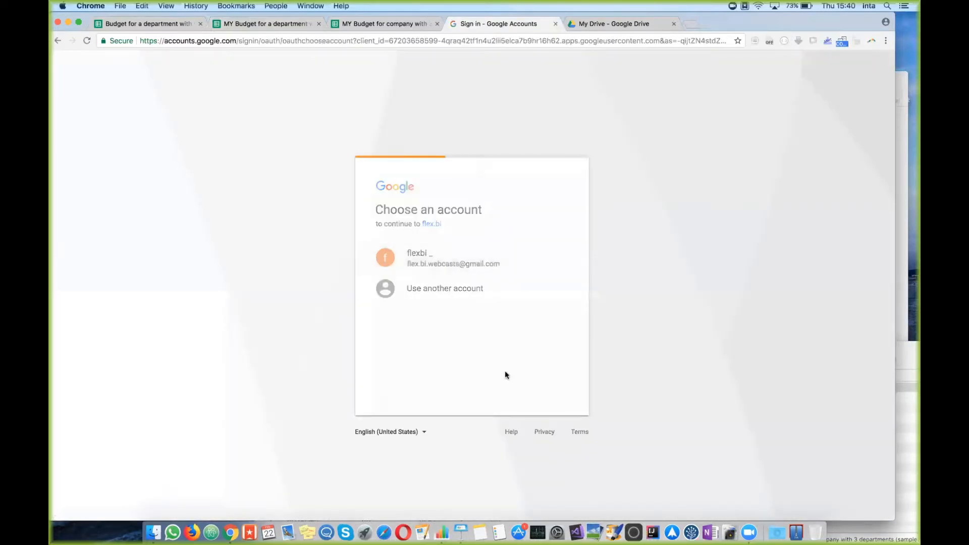
click(327, 244)
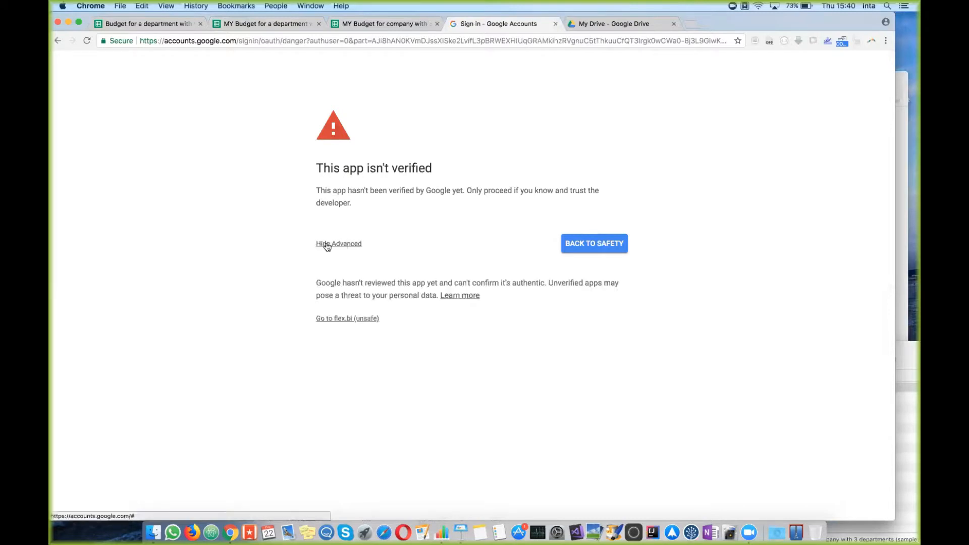
click(359, 318)
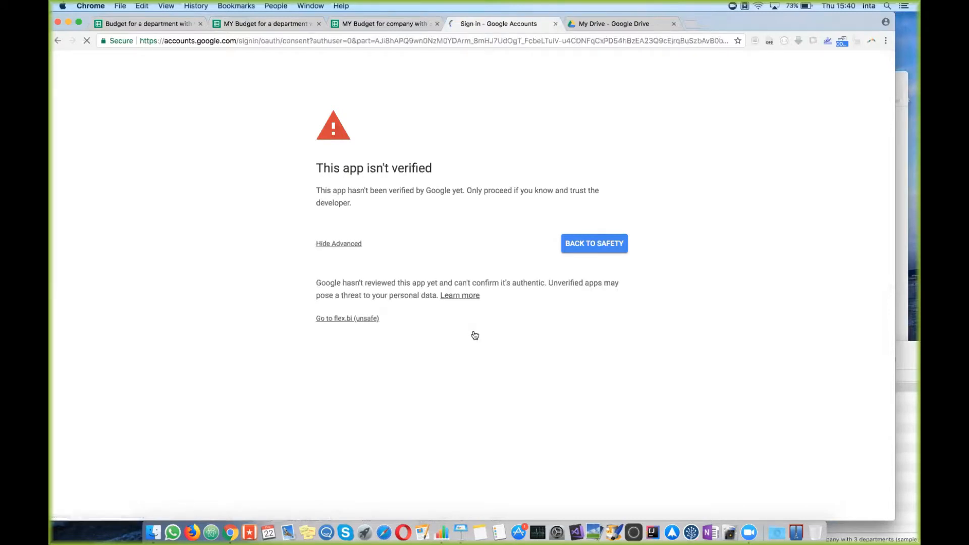
click(546, 379)
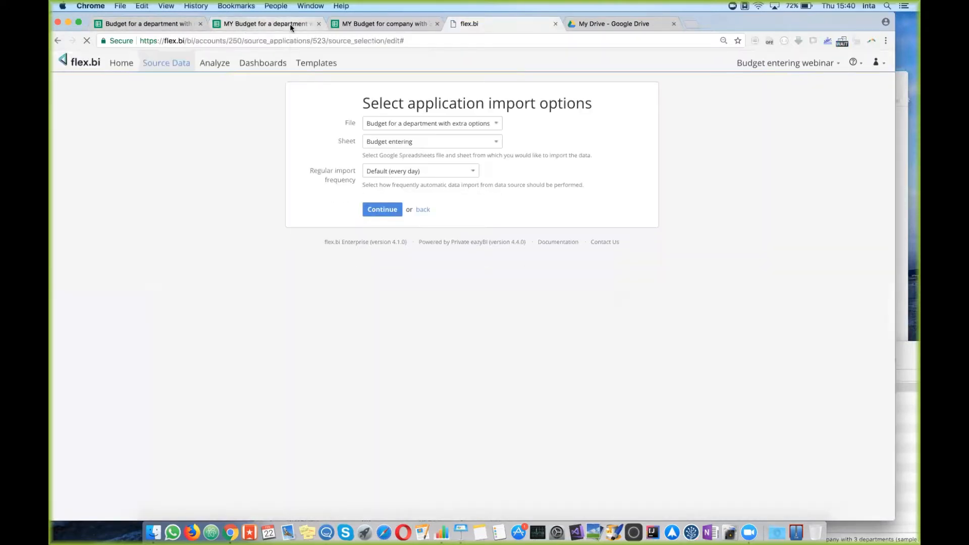
Step: Select 'MY Budget for a department with many accounts' as the import file
click(484, 125)
scroll(464, 208, down, 5)
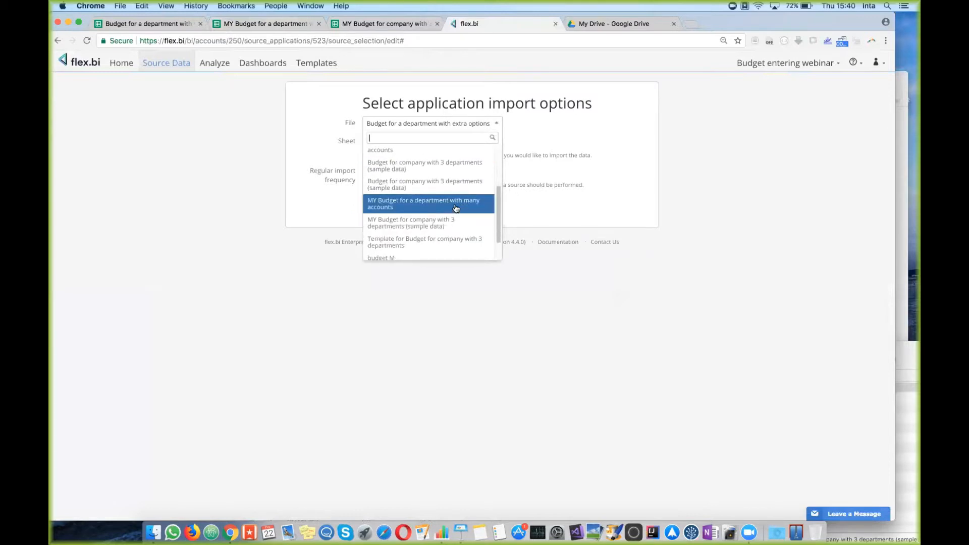
click(456, 204)
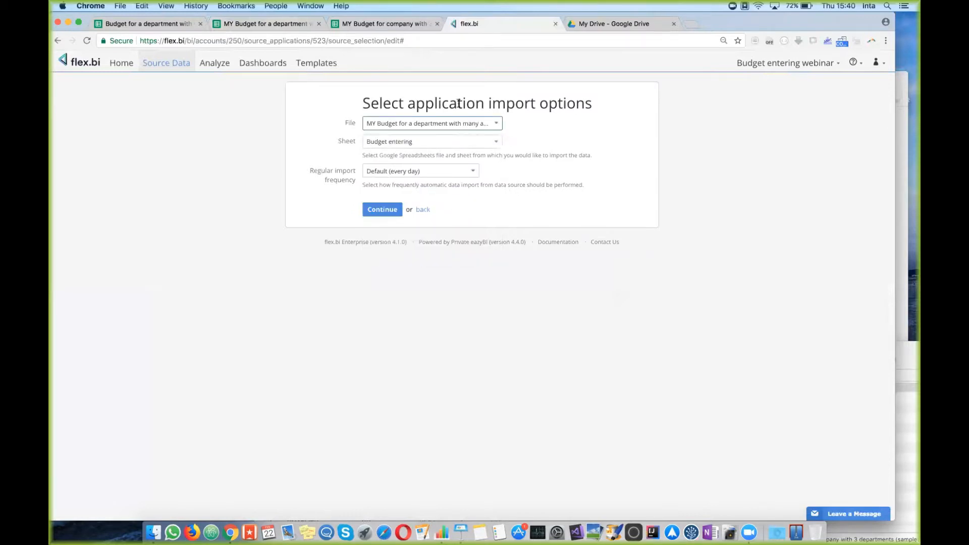
Step: Choose the 'convert to flex.bi' sheet with No regular import and continue to mapping
click(253, 23)
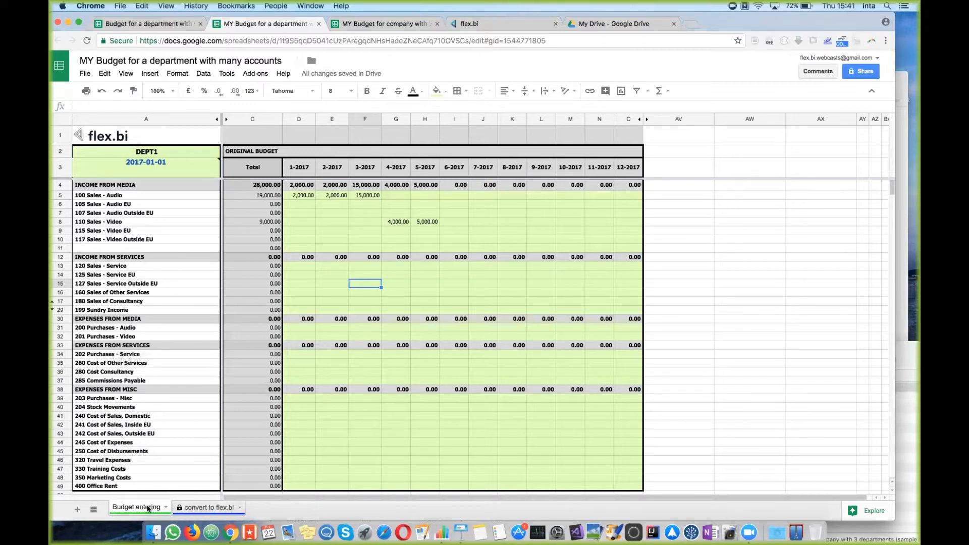
click(215, 511)
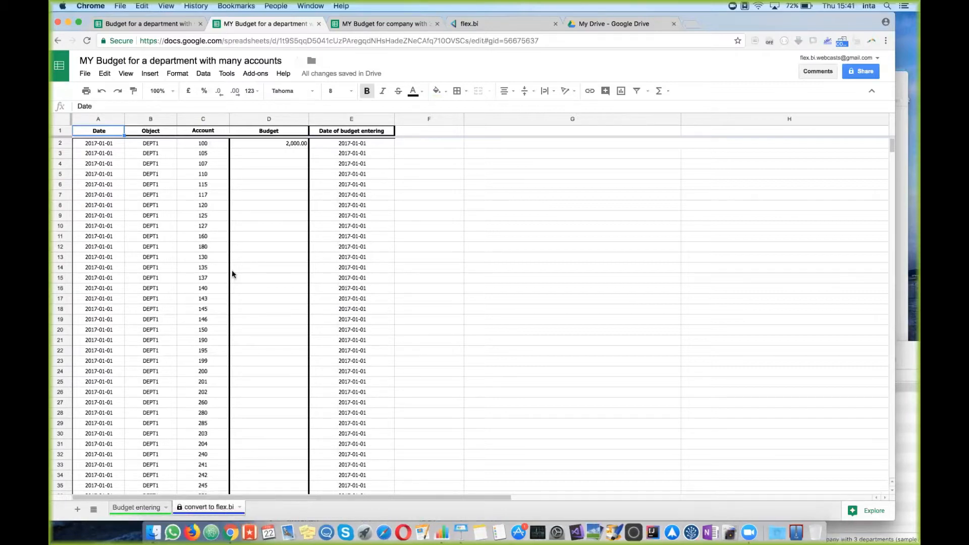
click(479, 23)
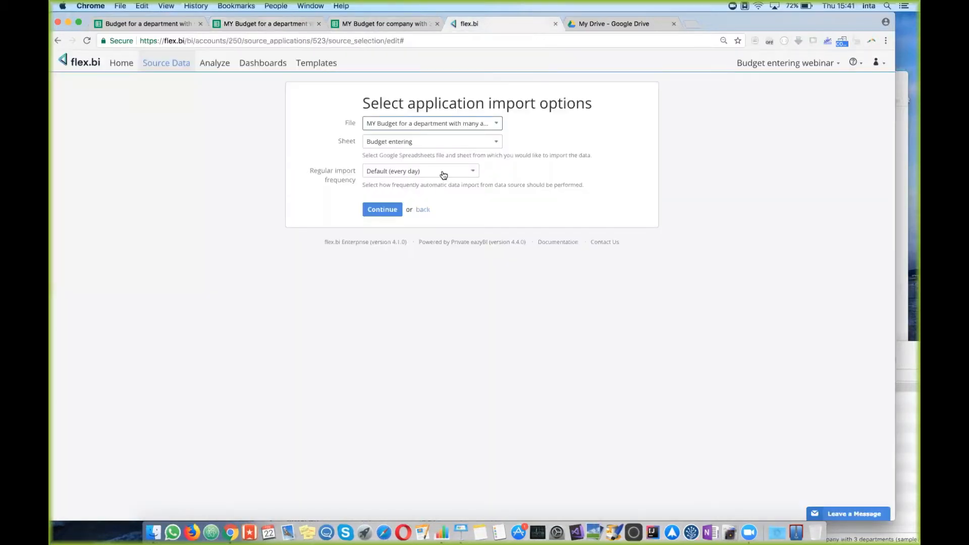
click(496, 143)
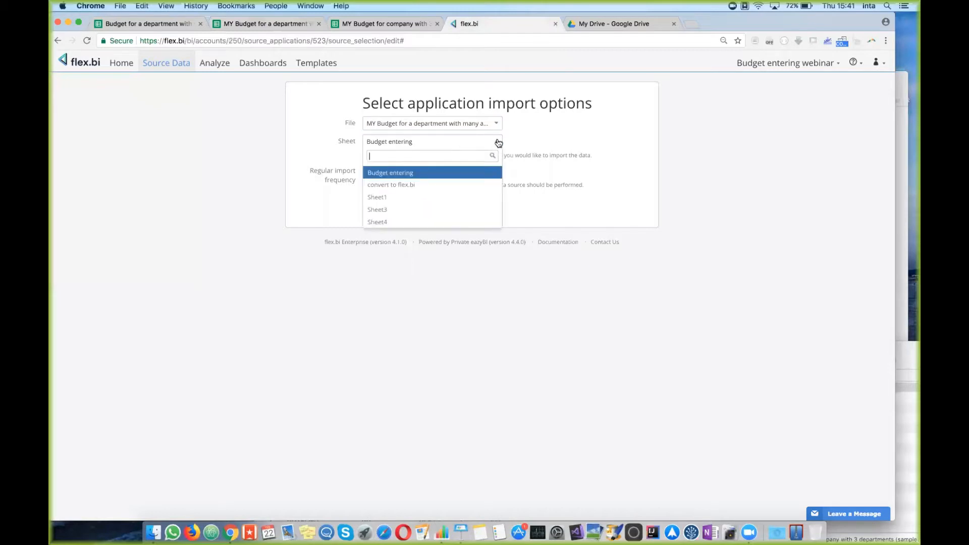
click(412, 186)
click(469, 176)
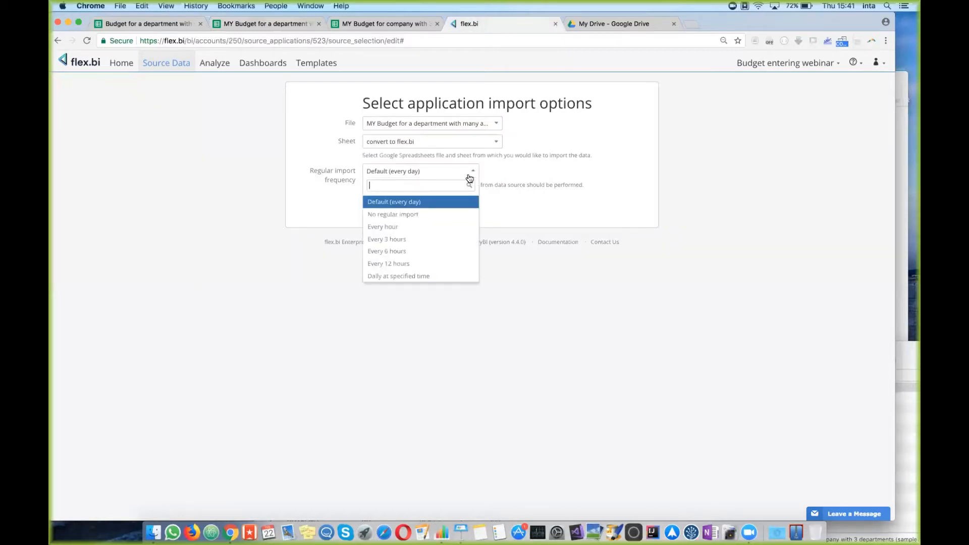
click(411, 214)
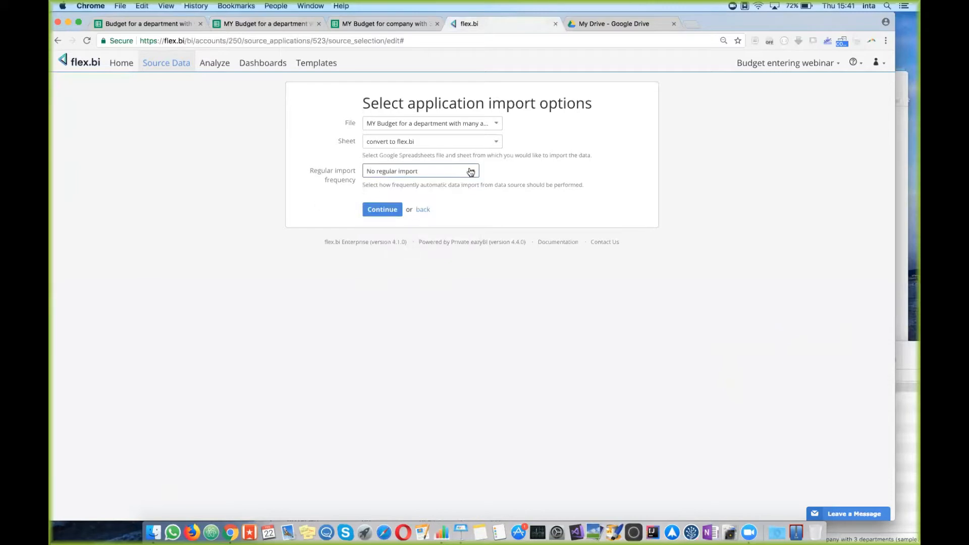
click(384, 211)
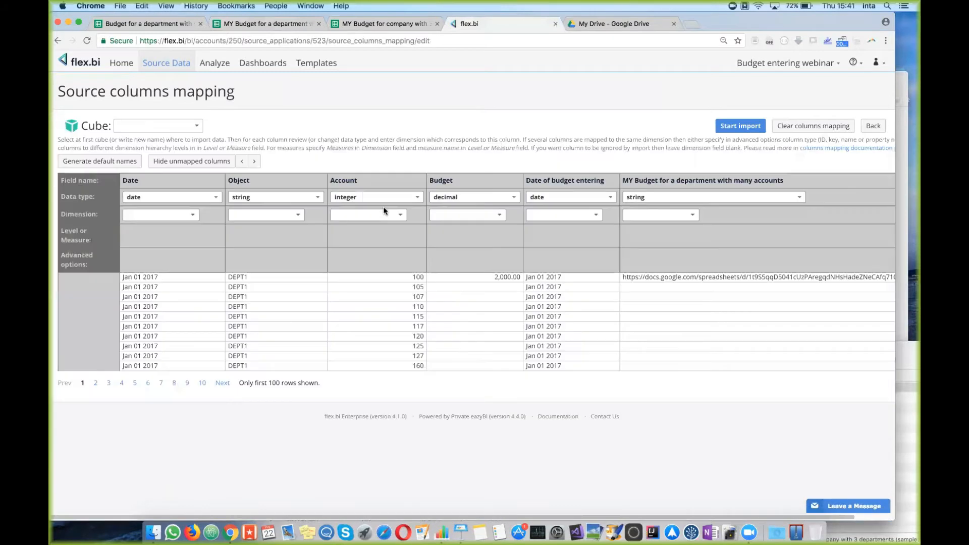
Step: Choose the HansaWorld Financials cube and map the Date column to Time
click(197, 126)
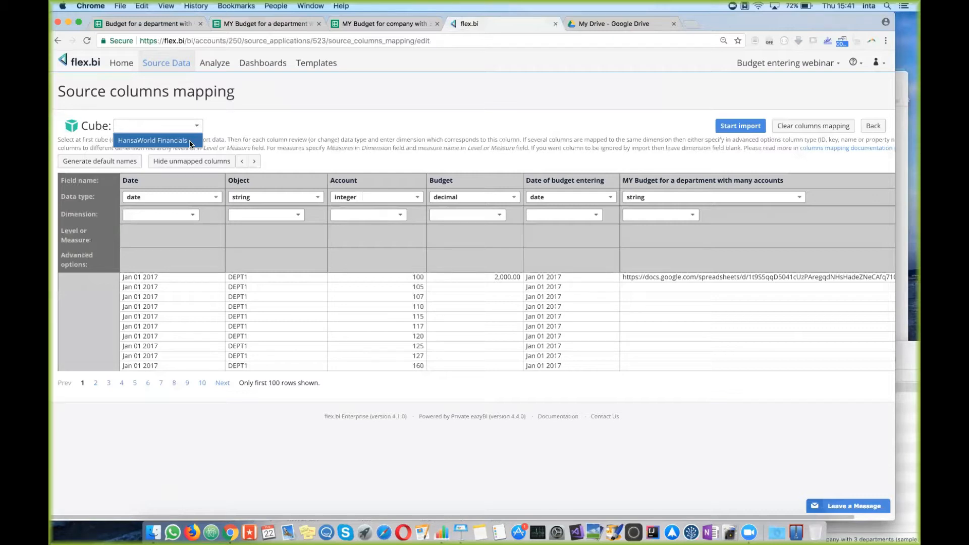
click(190, 141)
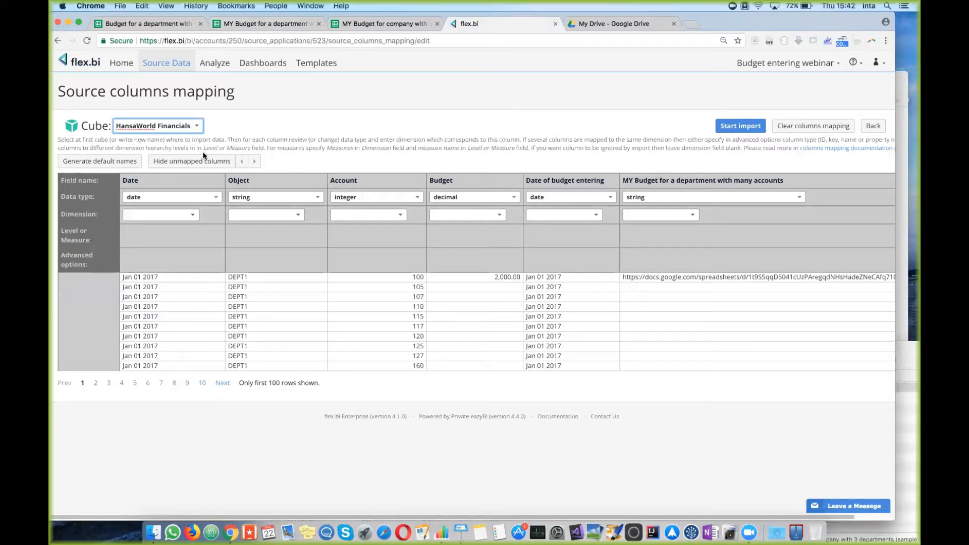
click(191, 216)
click(149, 285)
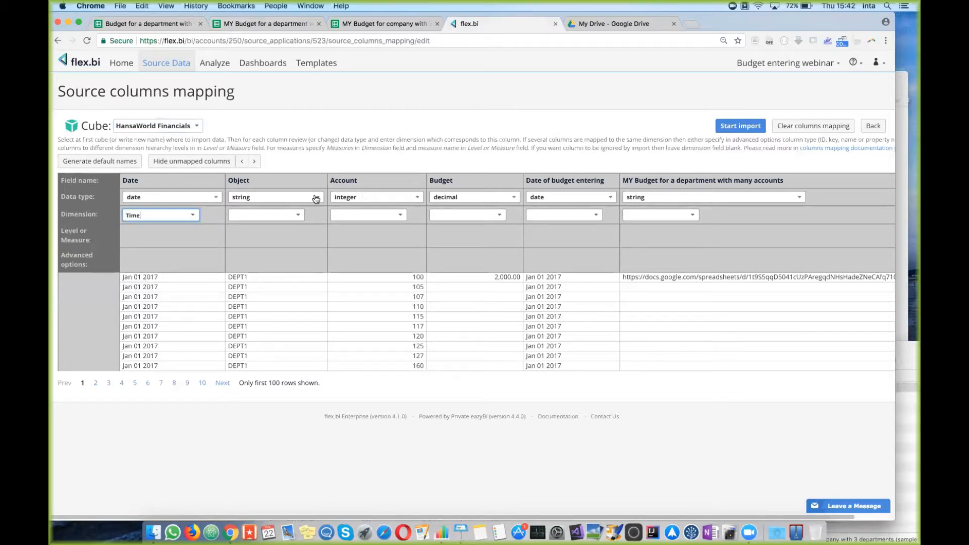
Step: Map the Object column as a string to the department object dimension and level
click(300, 200)
click(299, 201)
click(298, 215)
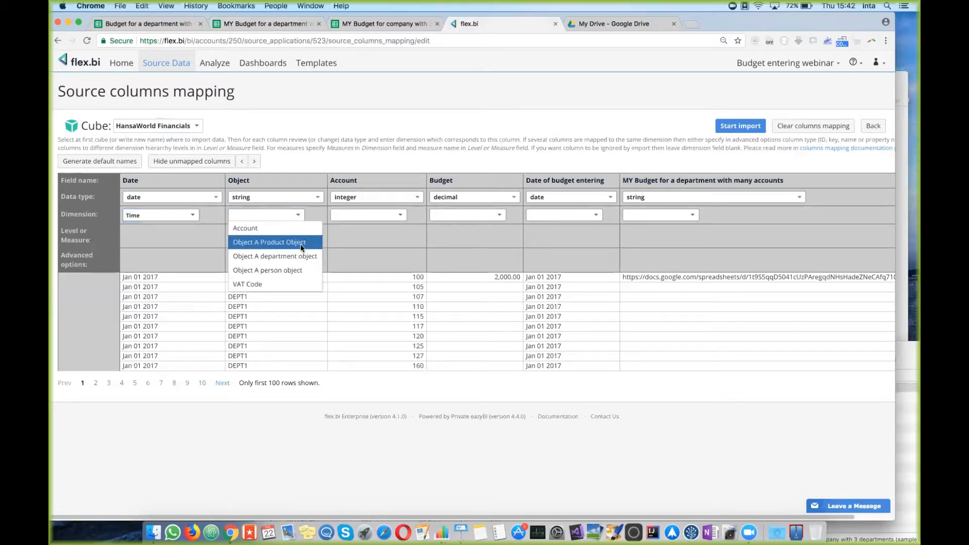
click(300, 244)
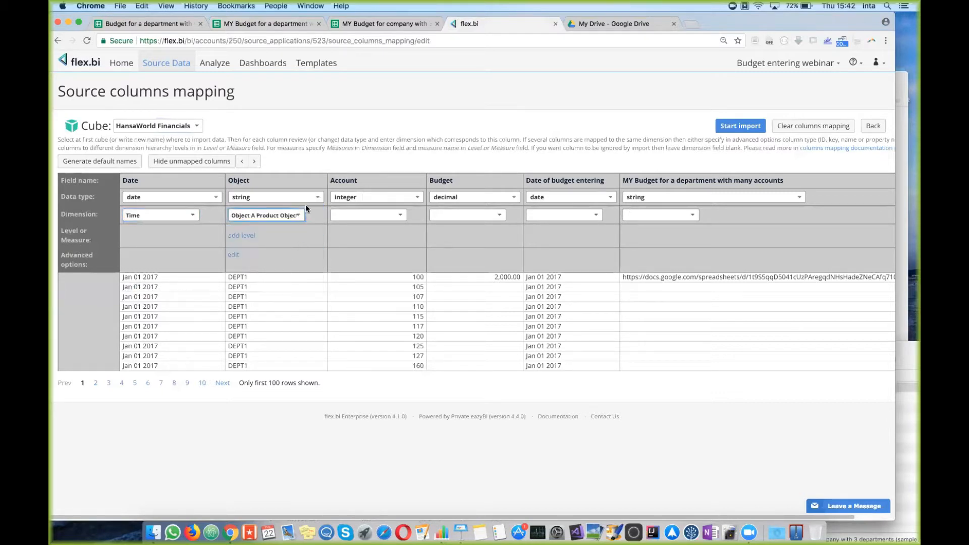
click(298, 215)
click(307, 260)
click(246, 237)
click(297, 235)
click(283, 252)
Step: Map the Account column as a string to the Account dimension and level
click(408, 197)
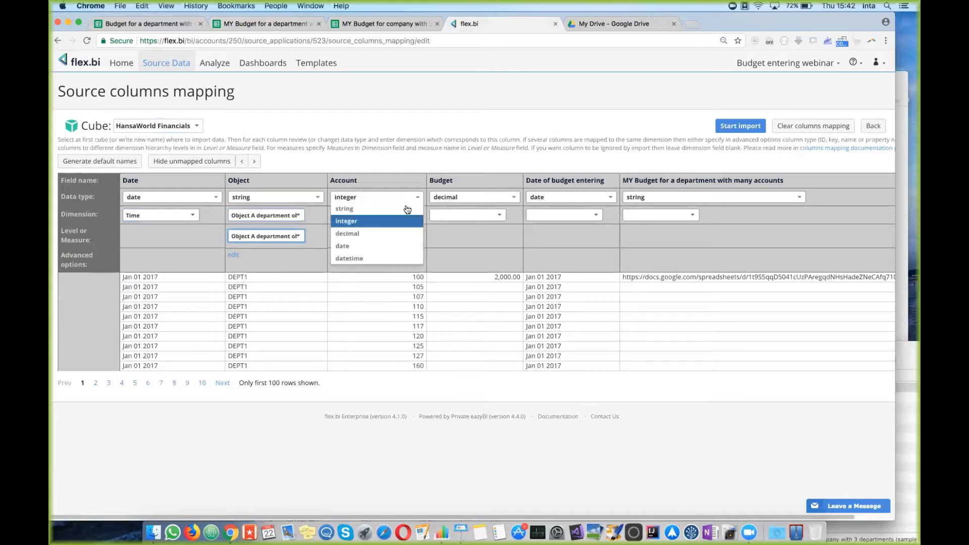
click(393, 209)
click(393, 217)
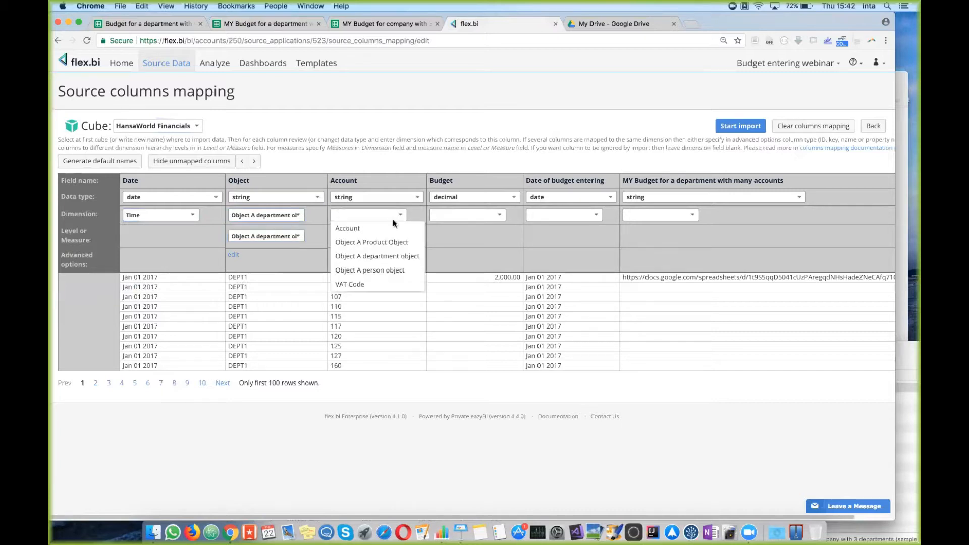
click(393, 258)
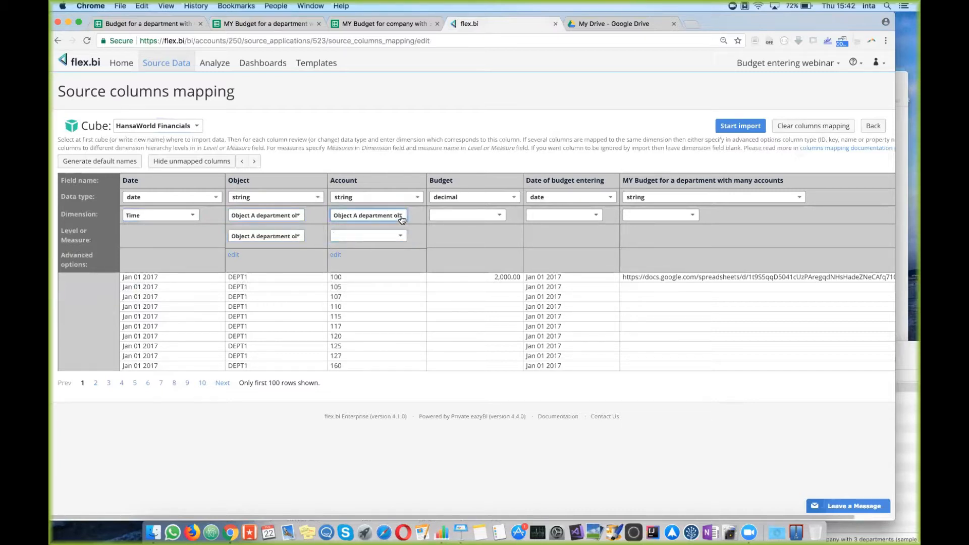
click(401, 216)
click(362, 228)
click(401, 236)
click(387, 262)
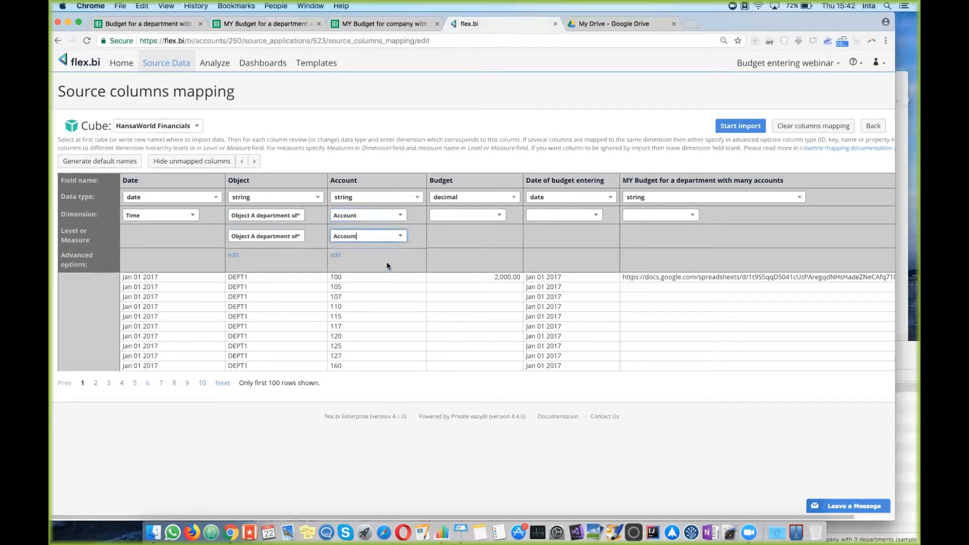
Step: Map the Budget column to Measures, named Budget
click(498, 216)
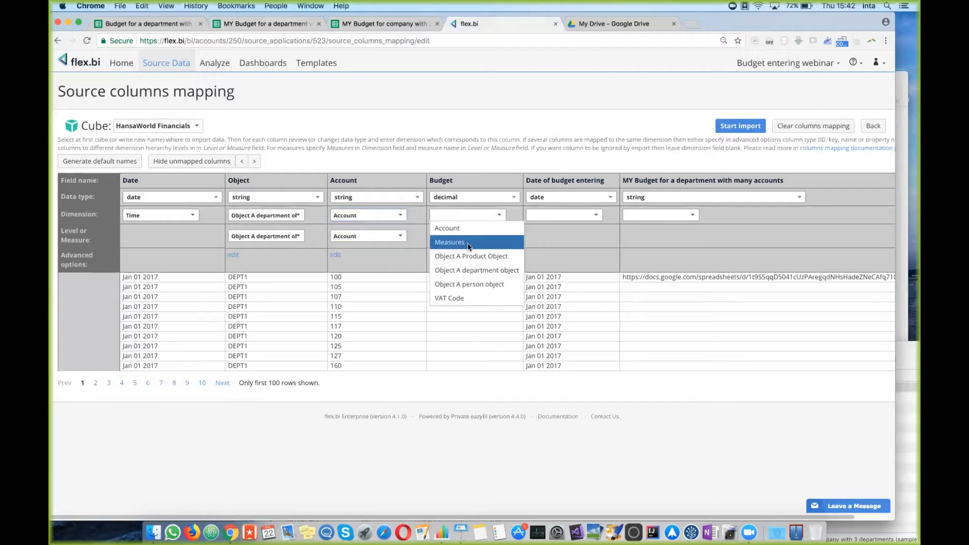
click(468, 241)
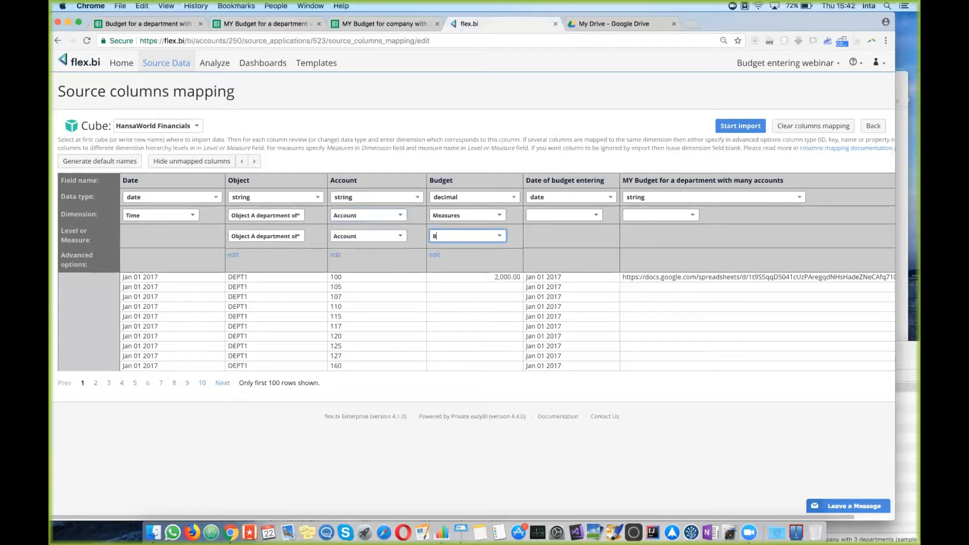
click(594, 262)
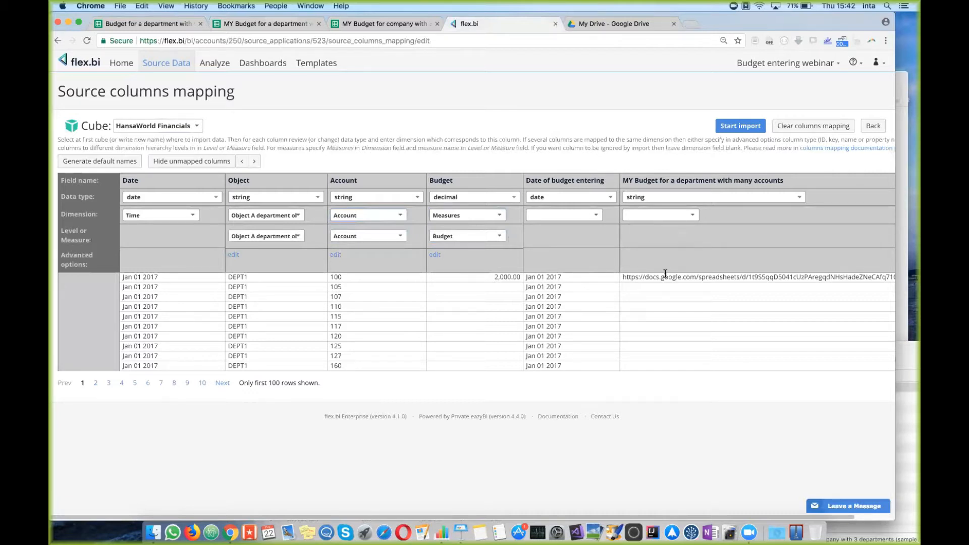
Step: Import into HansaWorld Financials and confirm the source shows as imported
click(740, 127)
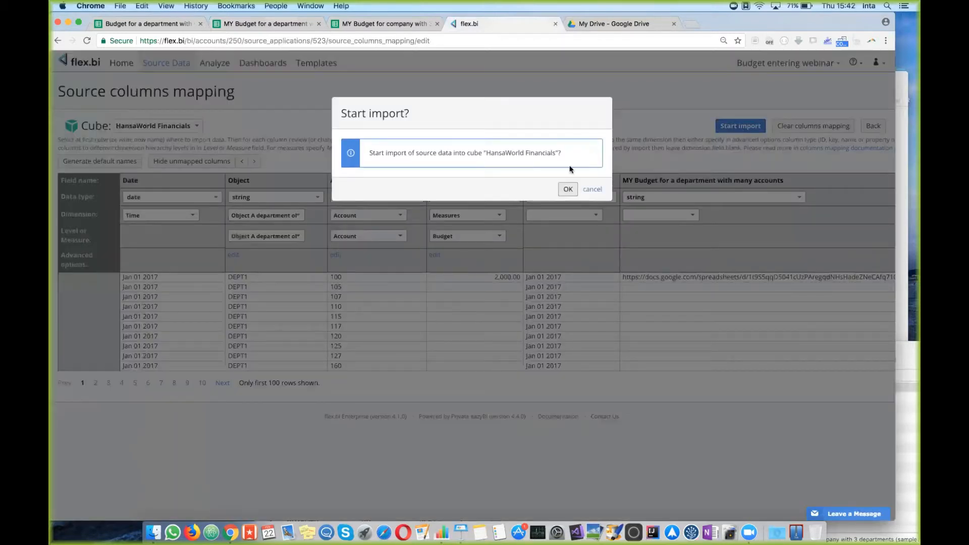
click(568, 189)
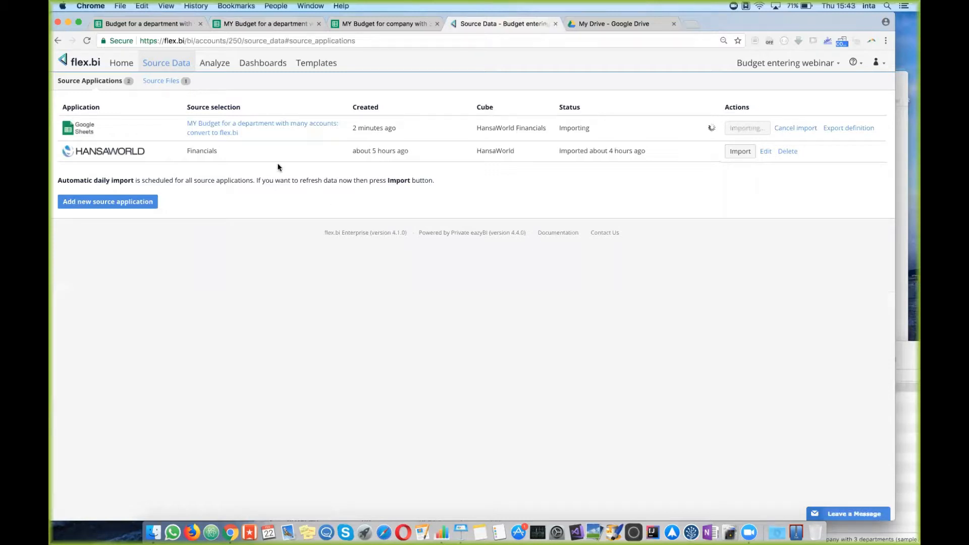
click(270, 24)
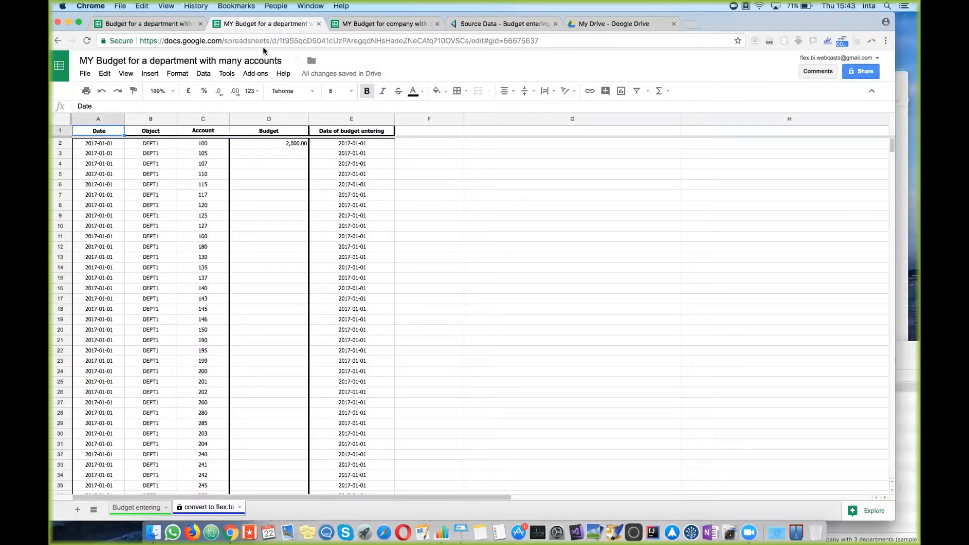
click(520, 25)
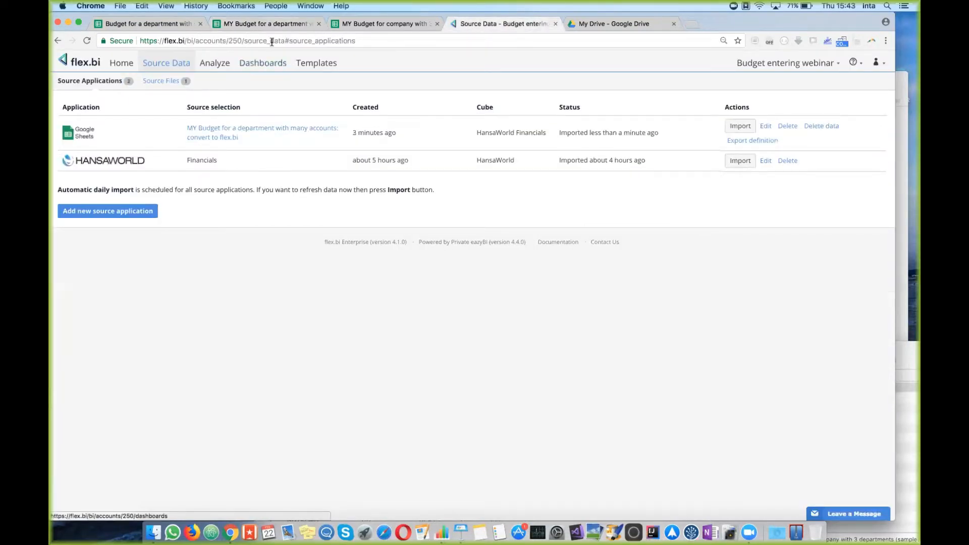
Step: Show the Budget entering sheet in the MY Budget copy and the original spreadsheet
click(268, 21)
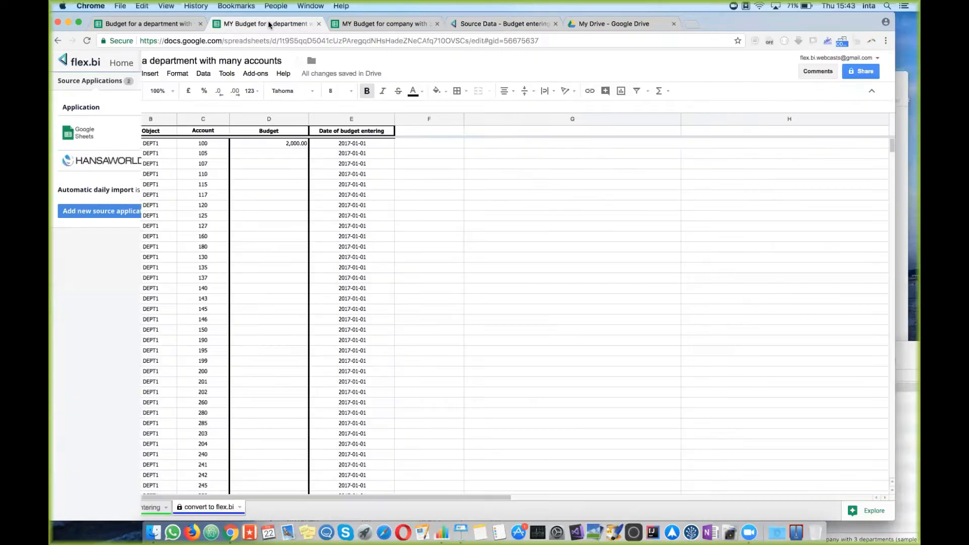
click(135, 507)
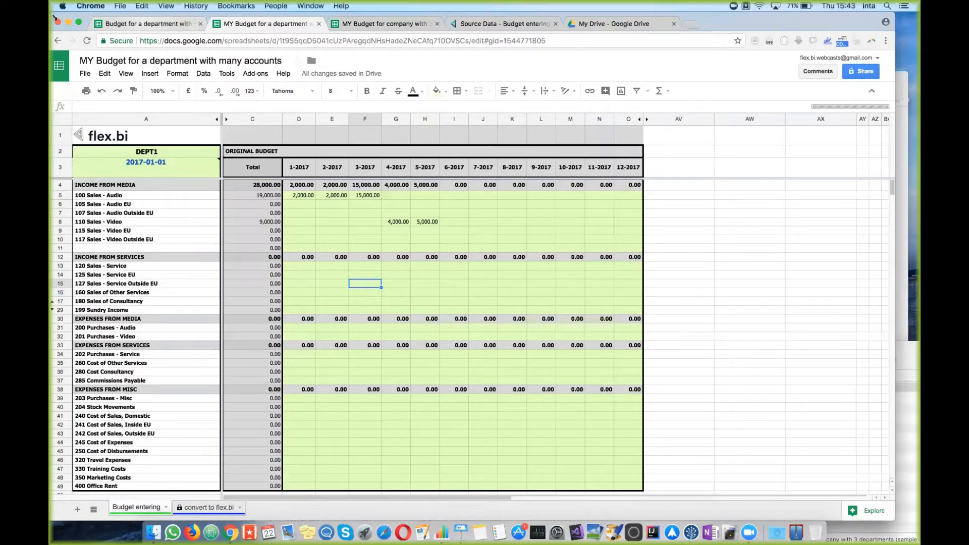
click(121, 24)
click(58, 41)
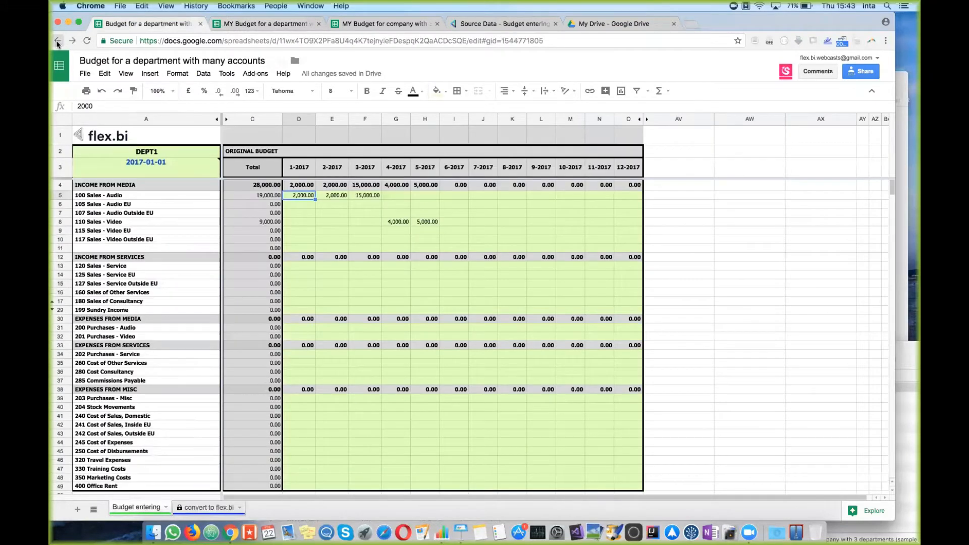
Step: Go back to the budget import help page and browse the many-accounts and three-department budget tabs
right_click(58, 42)
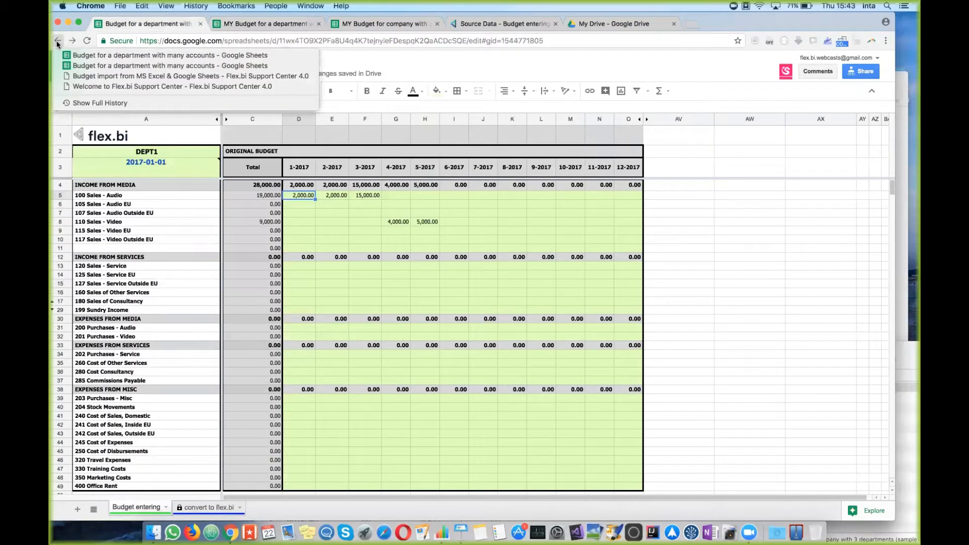
click(99, 77)
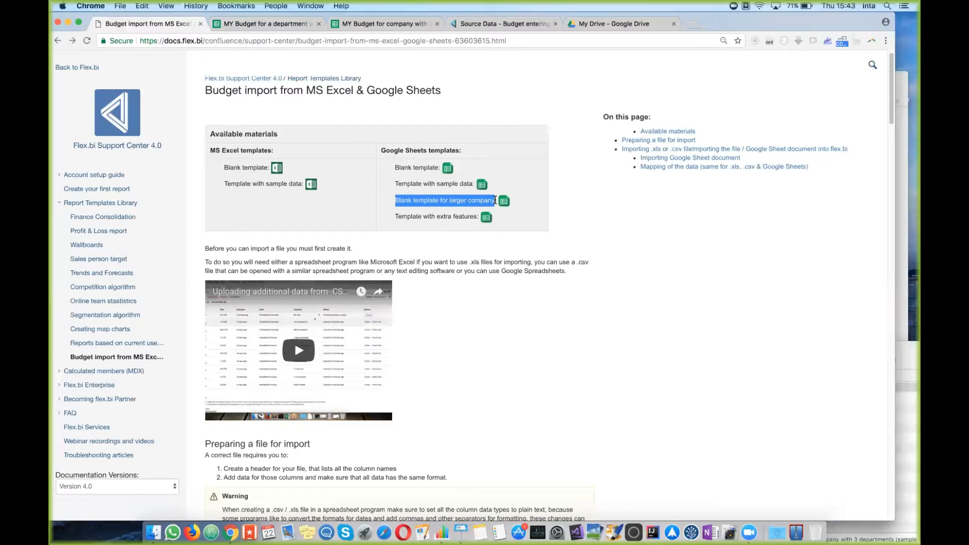
click(259, 25)
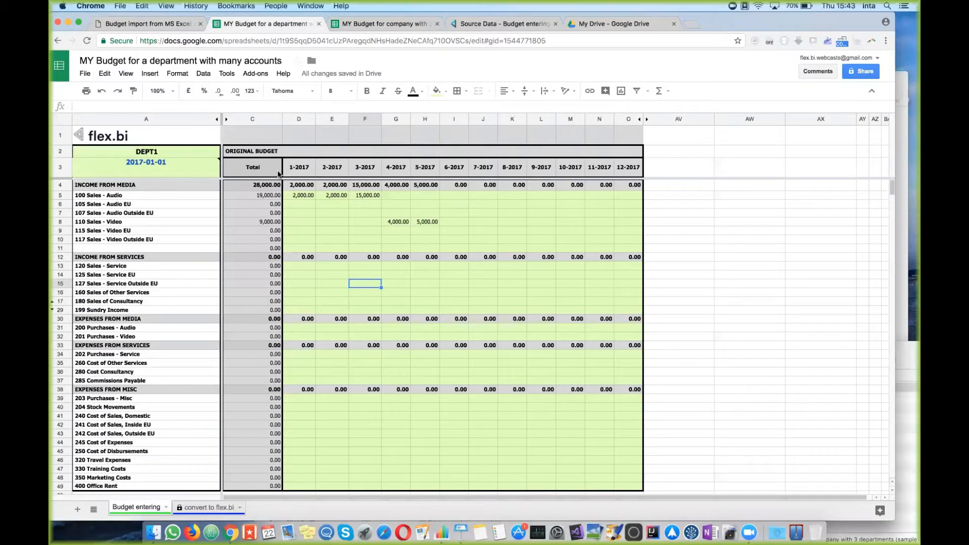
click(376, 26)
click(349, 298)
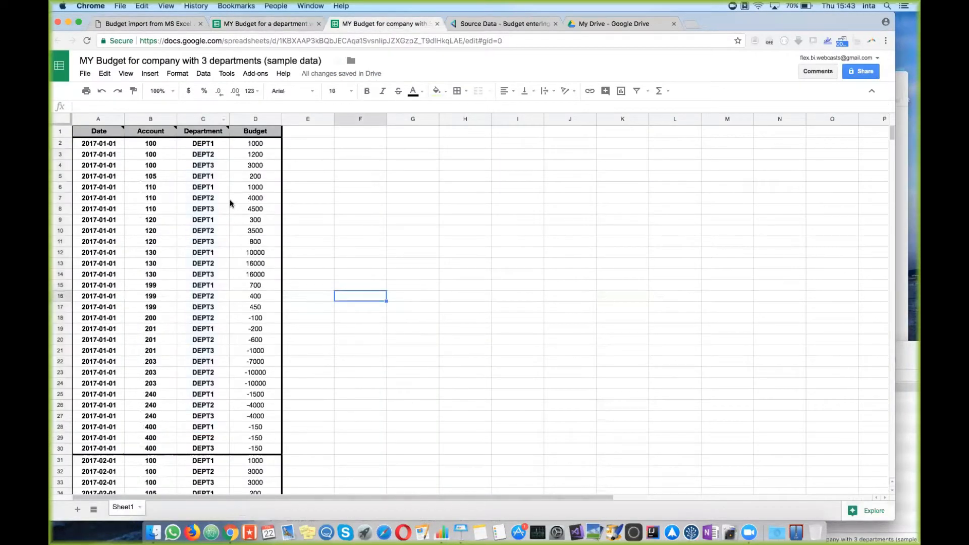
Step: From the flex.bi help page, open the 'Template with extra features' sheet in a new tab
click(282, 25)
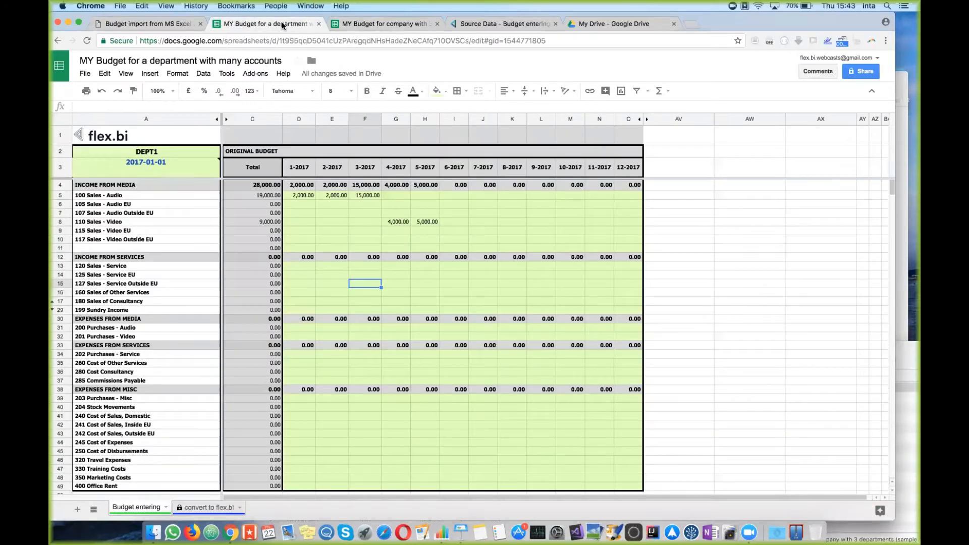
click(161, 24)
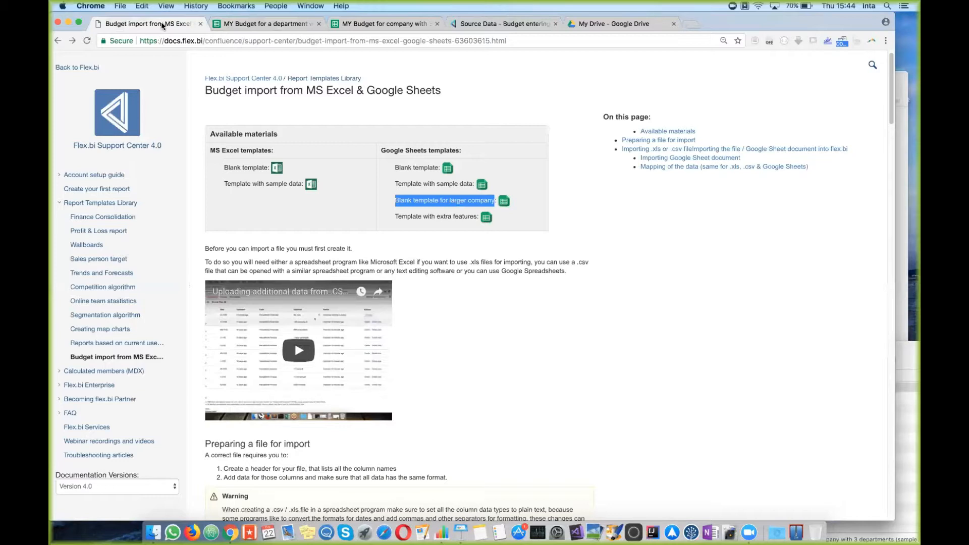
super+click(482, 185)
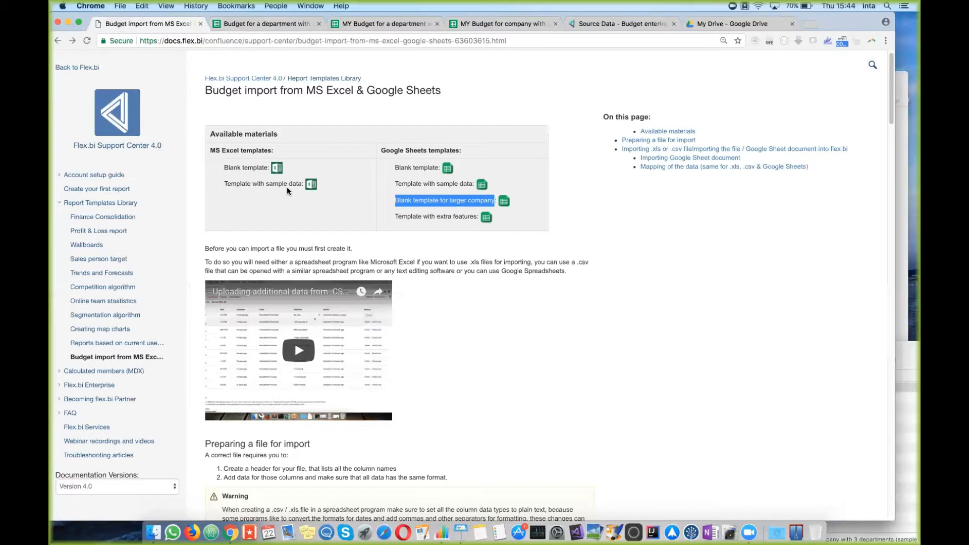
Step: Switch to the new 'Budget for a department with extra options' tab and select a budget grid cell
click(285, 25)
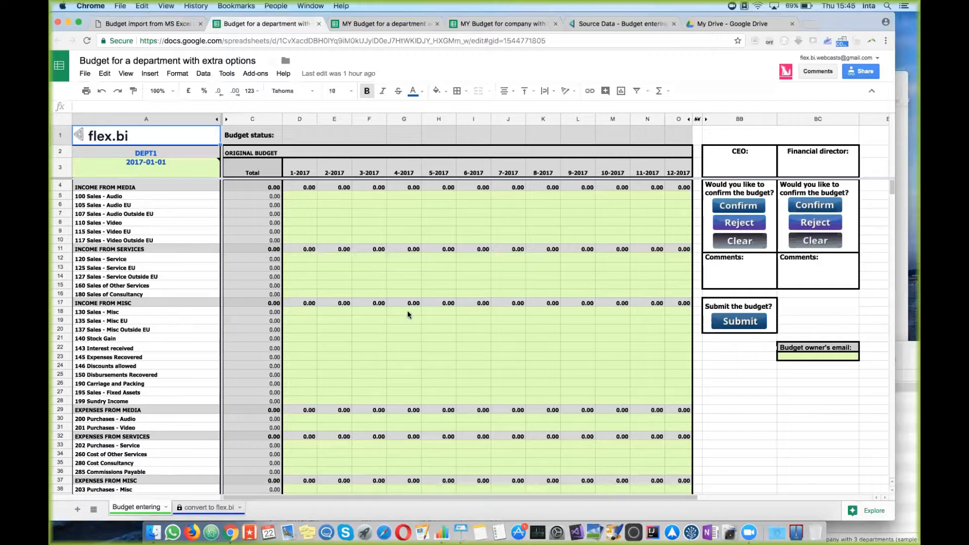
click(327, 214)
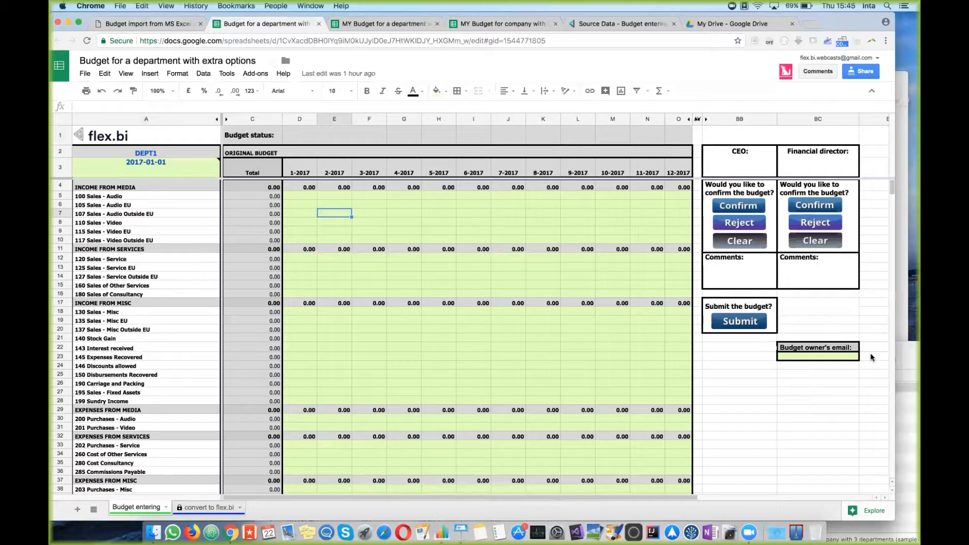
Step: Enter the budget owner's e-mail address in its cell
click(797, 356)
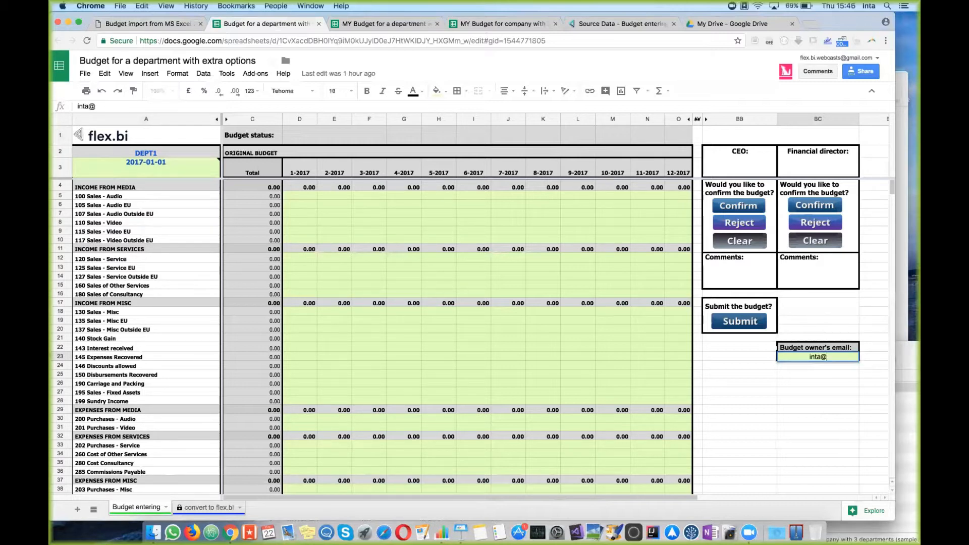
key(Return)
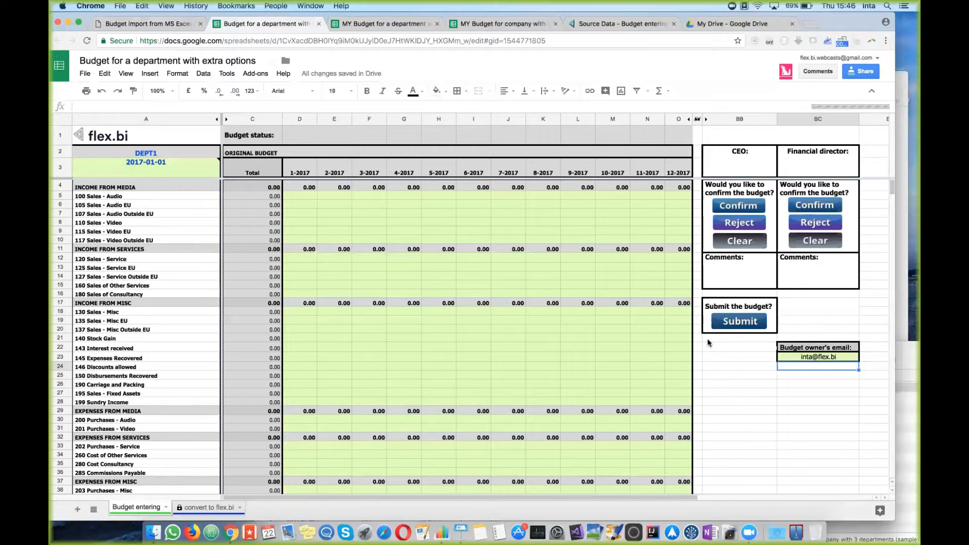
Step: Budget 100 for 2-2017 and 3000 for 3-2017 on 105 Sales - Audio EU
click(330, 204)
text(100)
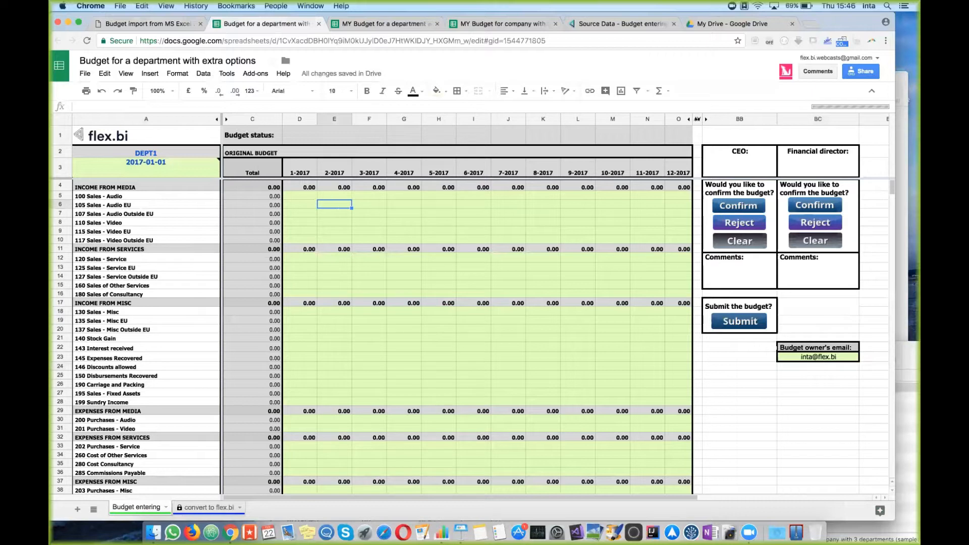
key(Tab)
text(3000)
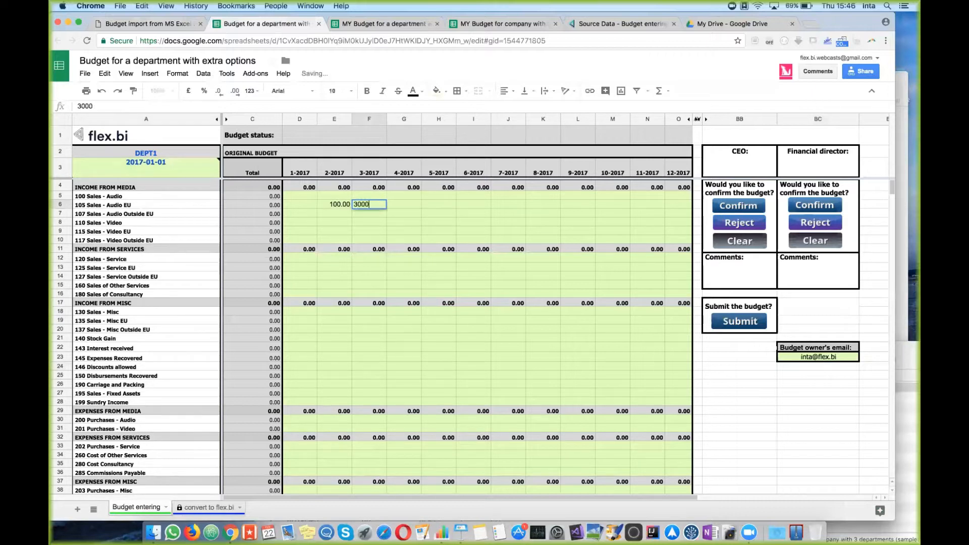
key(Return)
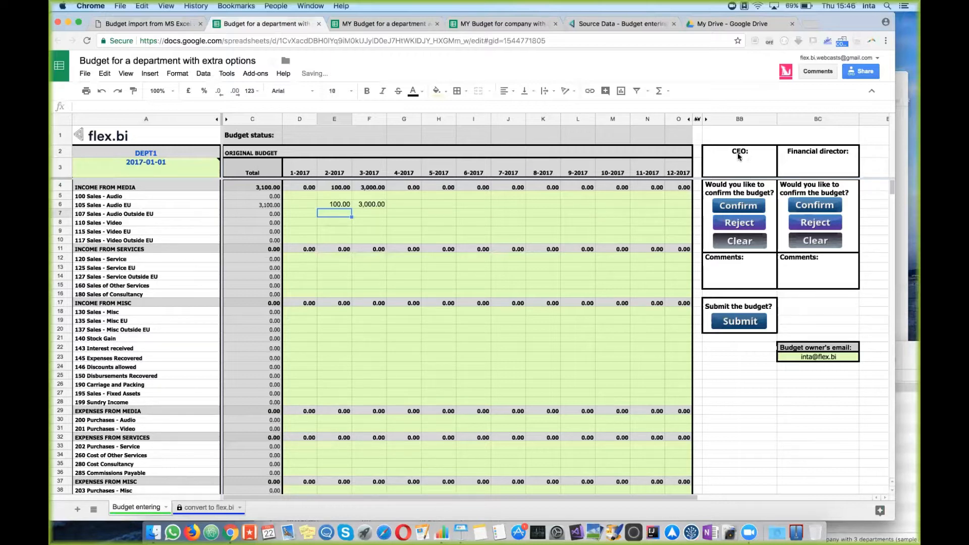
Step: Inspect the CEO, Financial director and budget owner e-mail cells
click(749, 167)
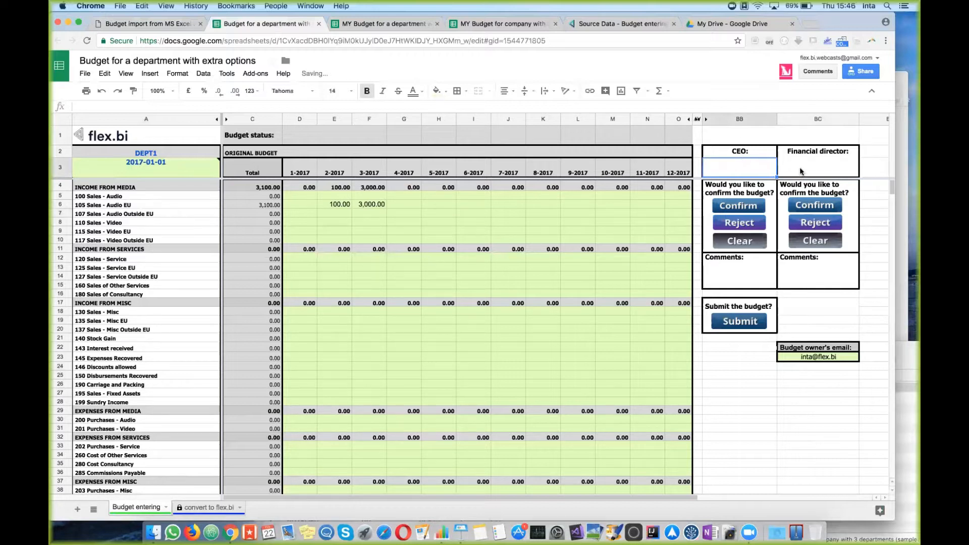
click(823, 158)
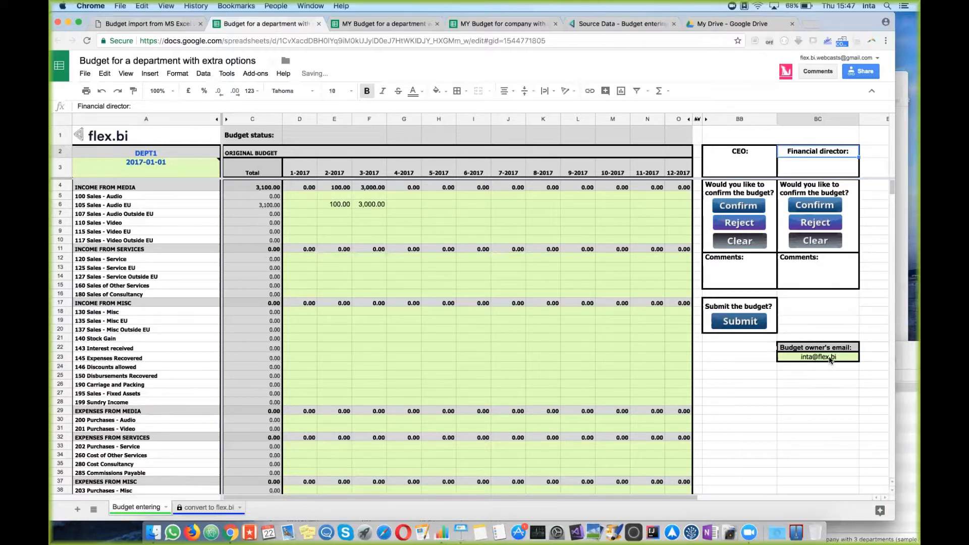
click(829, 358)
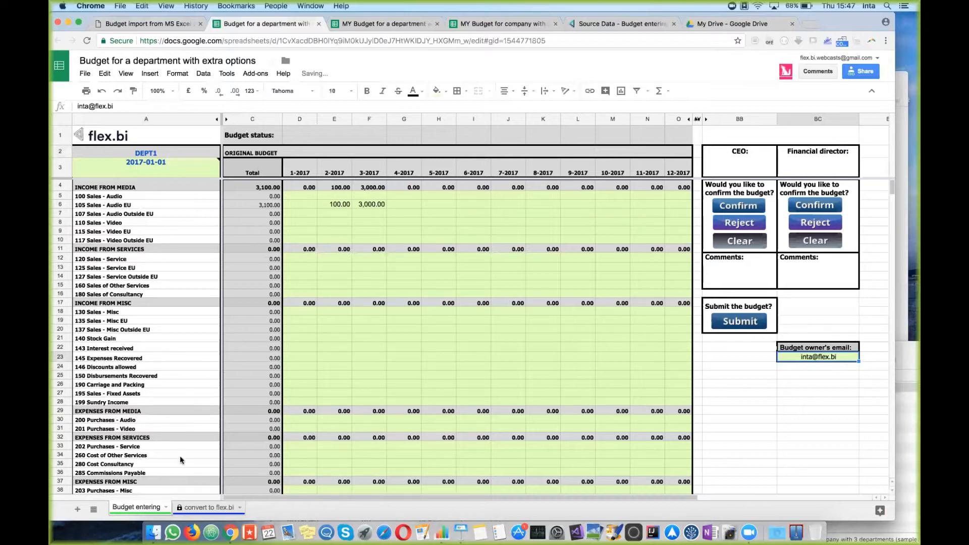
click(208, 507)
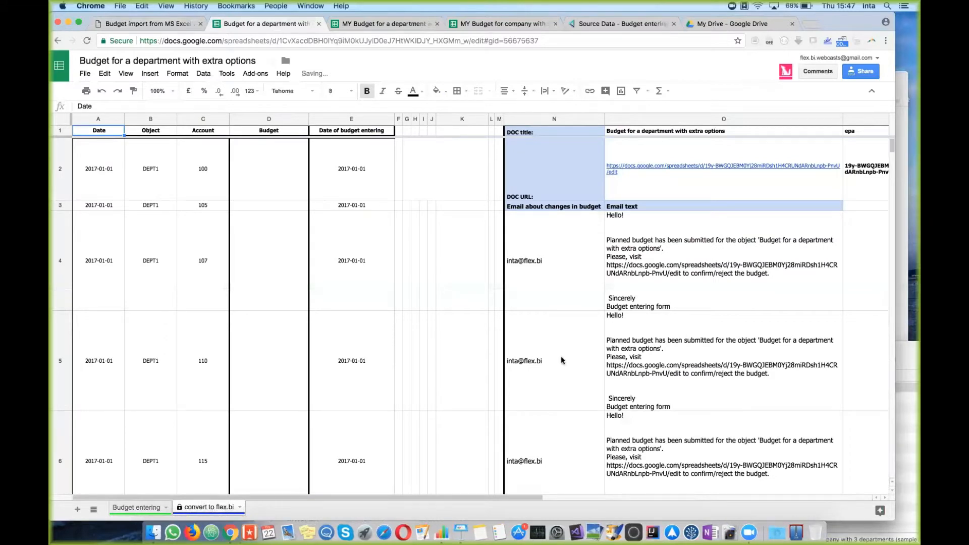
Step: Select columns A–E of the convert to flex.bi data table and the first notification text
click(432, 282)
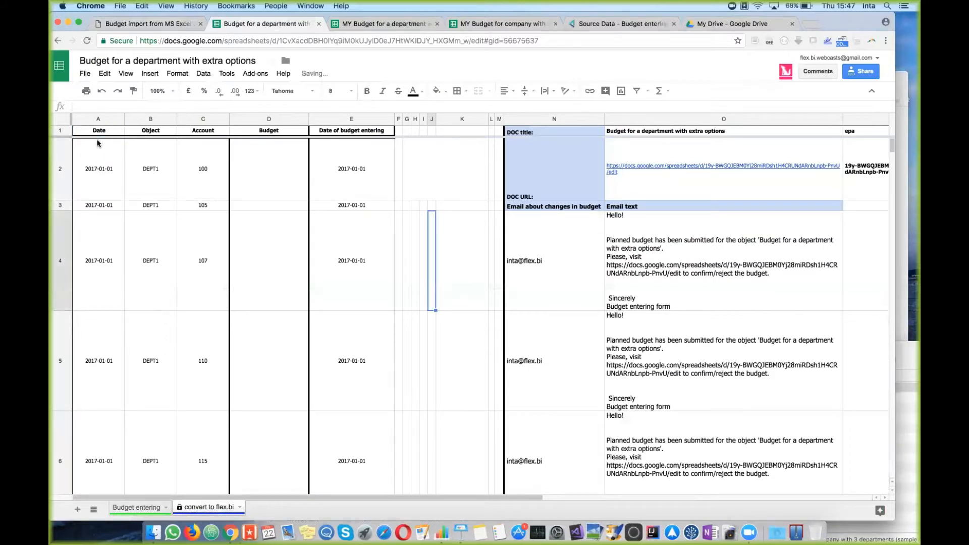
drag(98, 119, 348, 124)
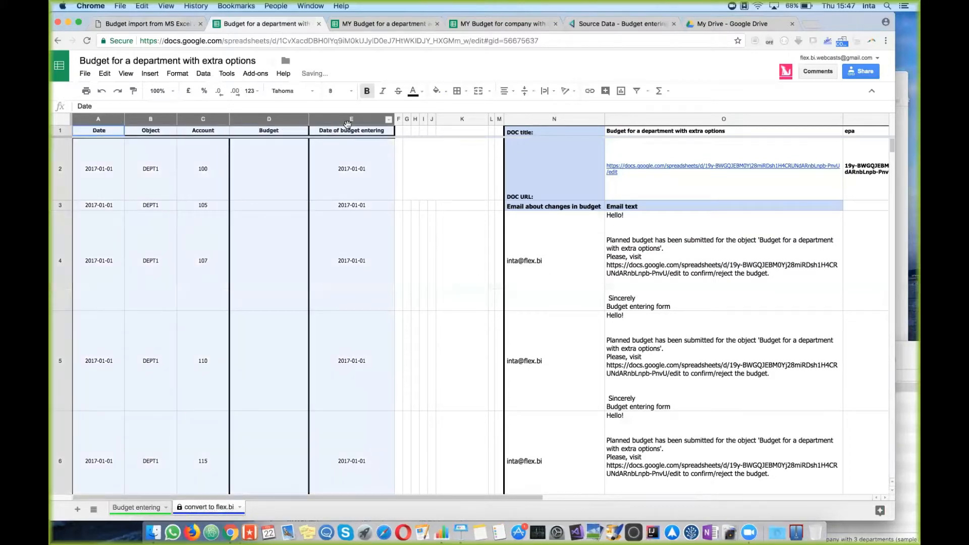
click(622, 259)
Step: Review the DOC title and notification e-mail recipients in columns N–P
scroll(623, 258, right, 2)
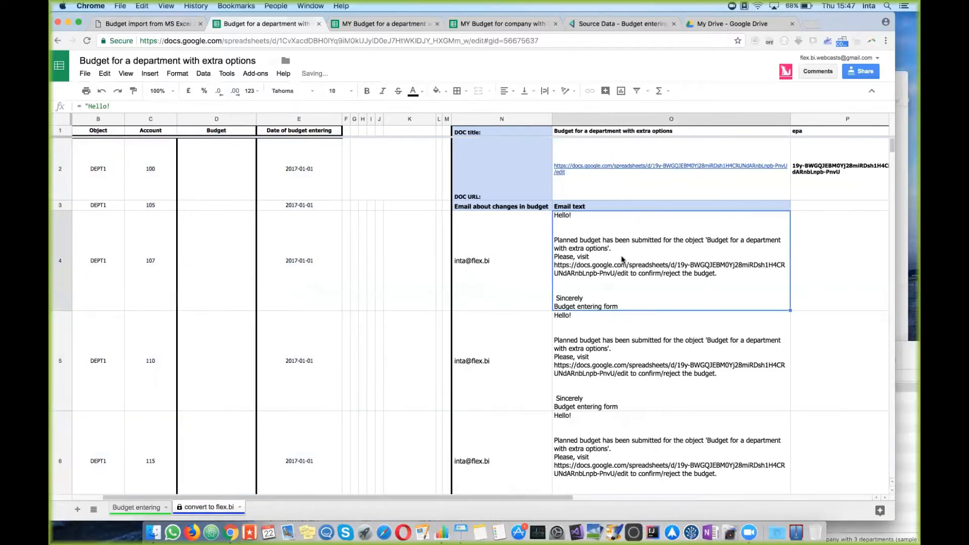
scroll(623, 259, right, 2)
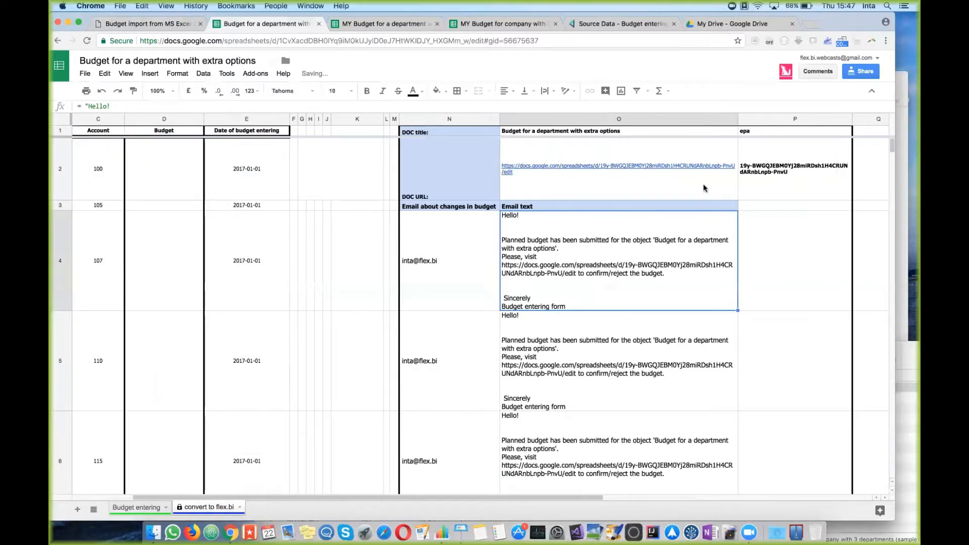
drag(436, 132, 761, 468)
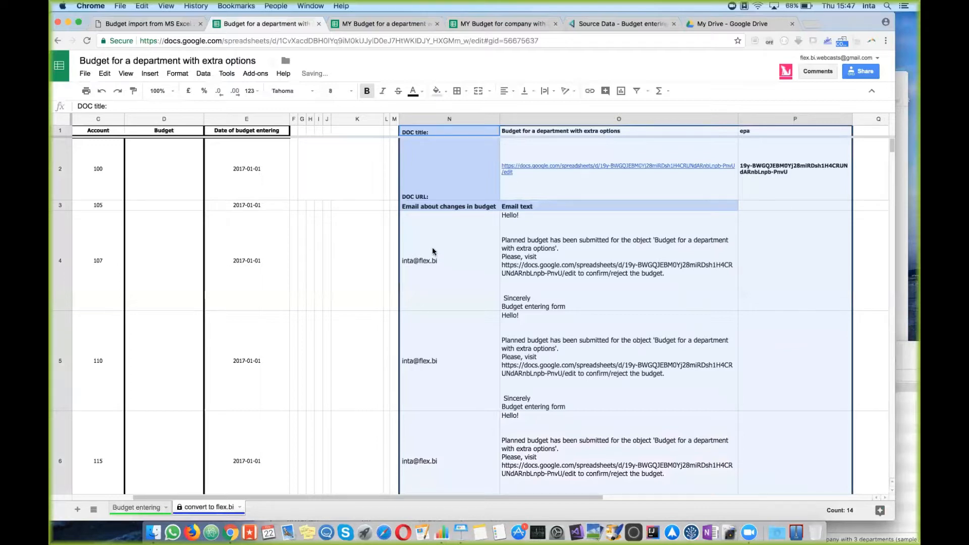
click(447, 267)
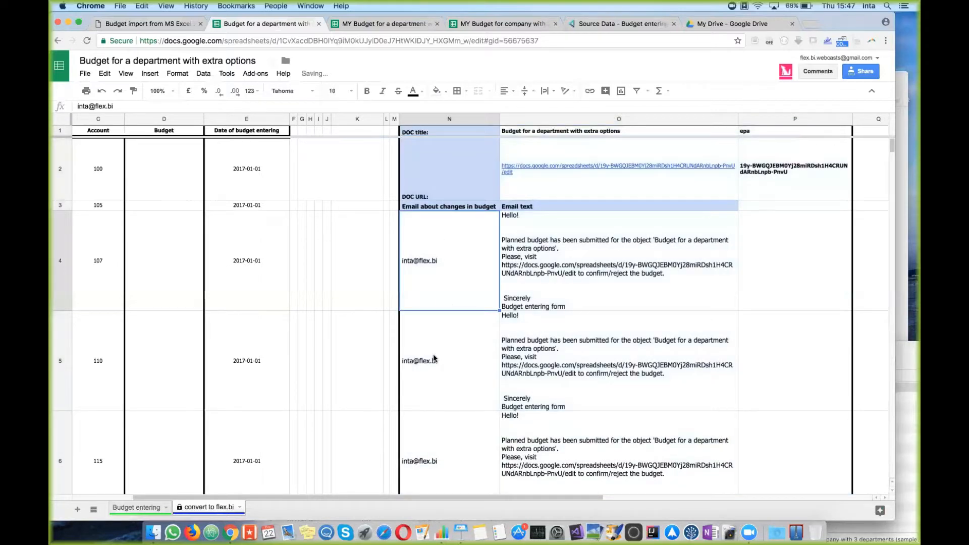
click(435, 375)
click(442, 469)
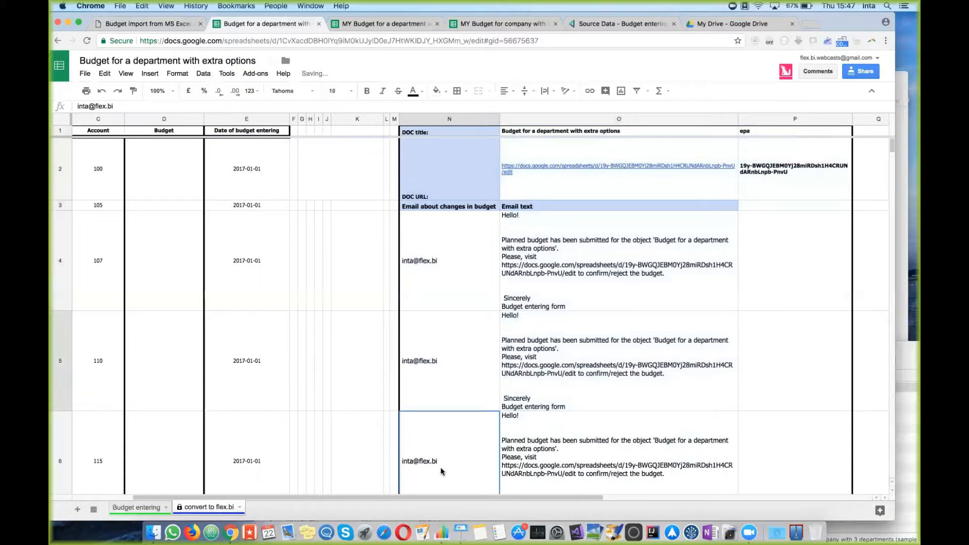
click(447, 272)
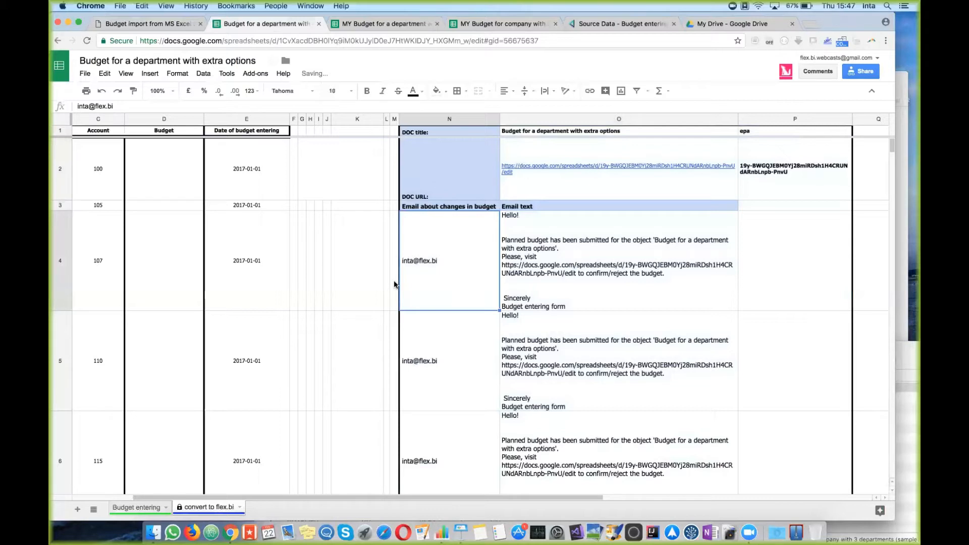
click(410, 364)
double_click(411, 359)
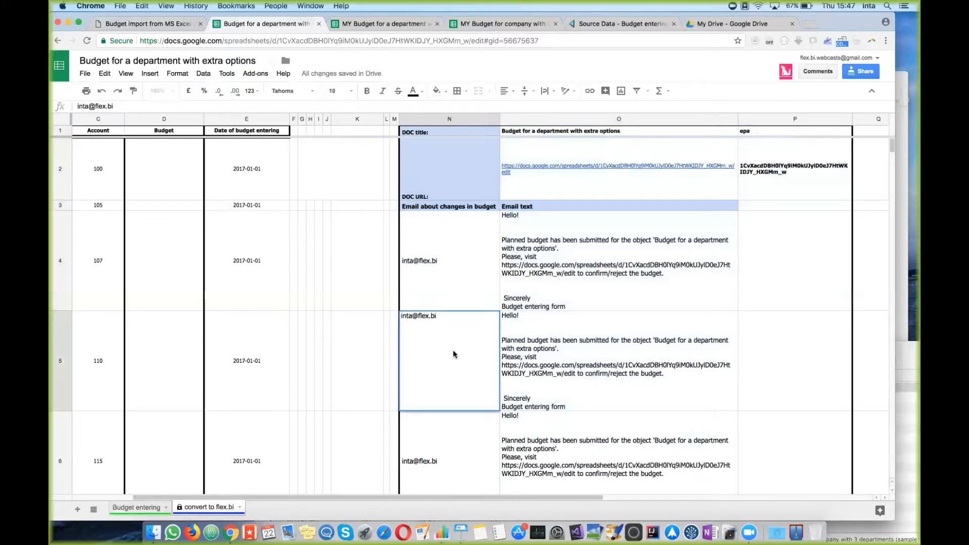
key(BackSpace)
key(BackSpace)
key(BackSpace)
key(BackSpace)
key(BackSpace)
key(BackSpace)
key(BackSpace)
key(BackSpace)
key(BackSpace)
key(BackSpace)
key(BackSpace)
key(BackSpace)
key(Return)
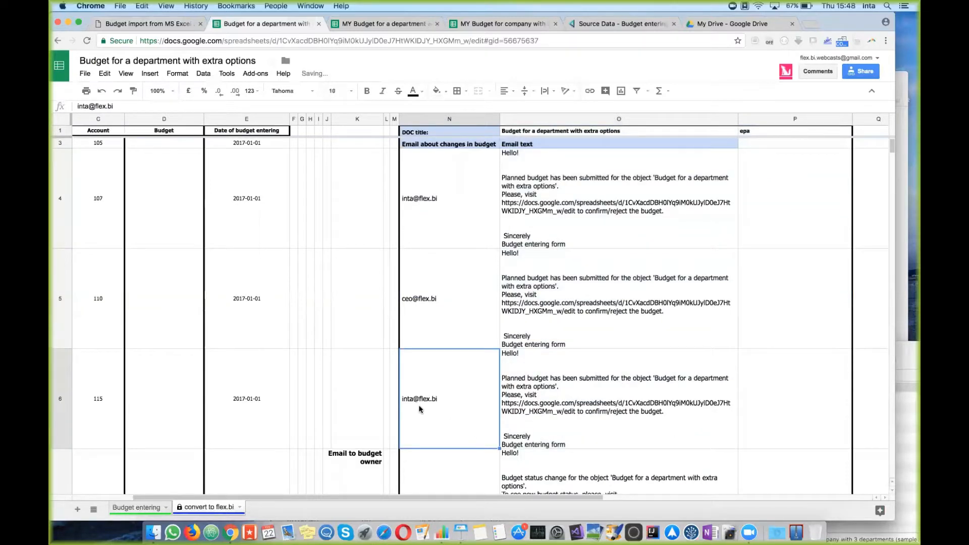
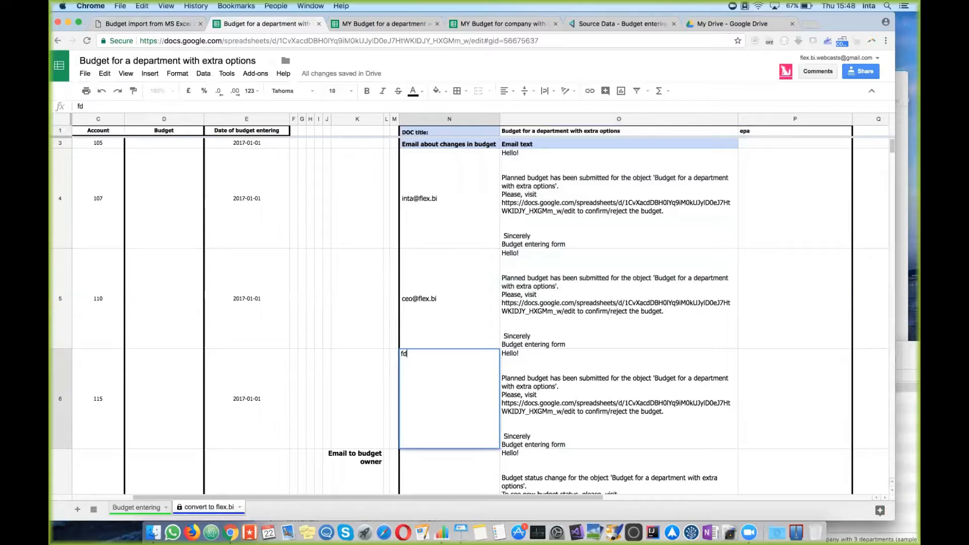
key(Return)
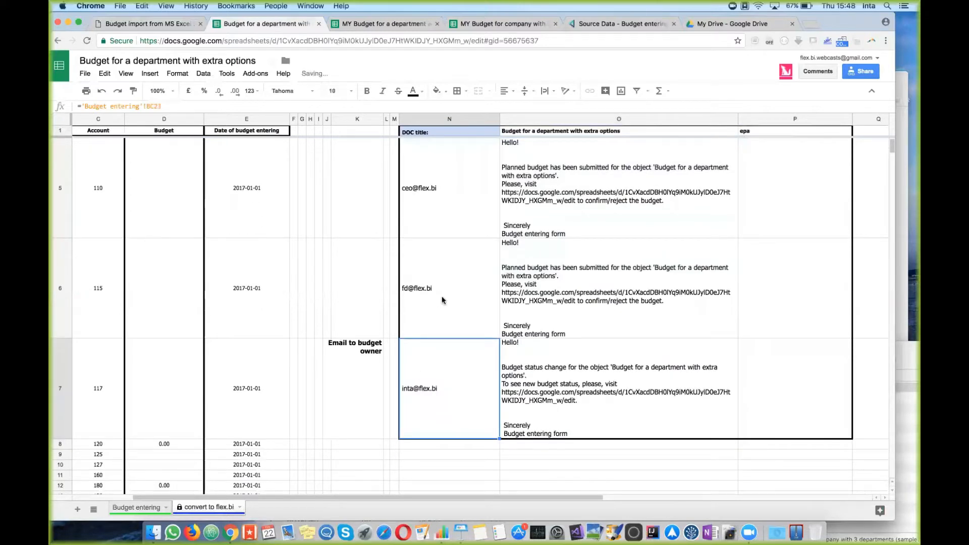
click(430, 188)
shift+click(429, 255)
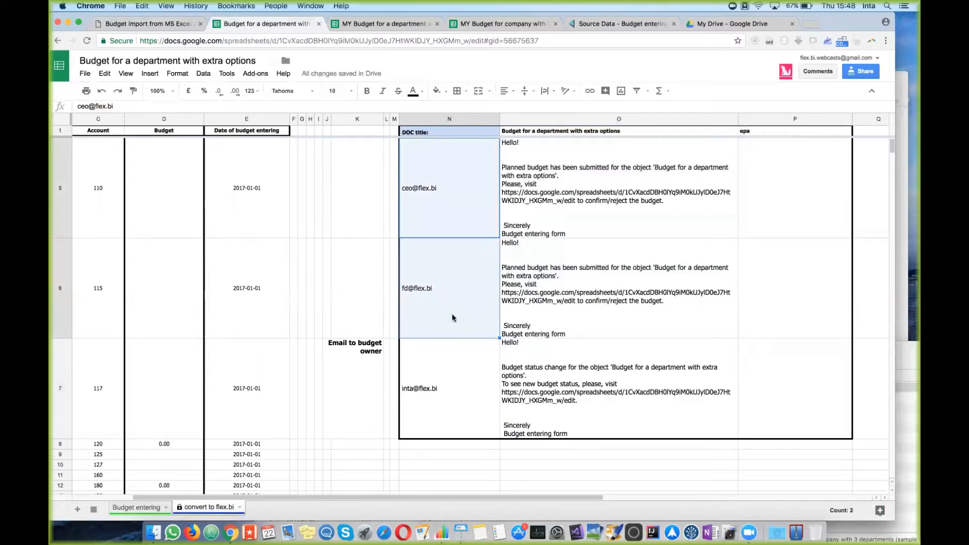
scroll(452, 314, up, 5)
scroll(453, 313, left, 2)
scroll(452, 313, down, 3)
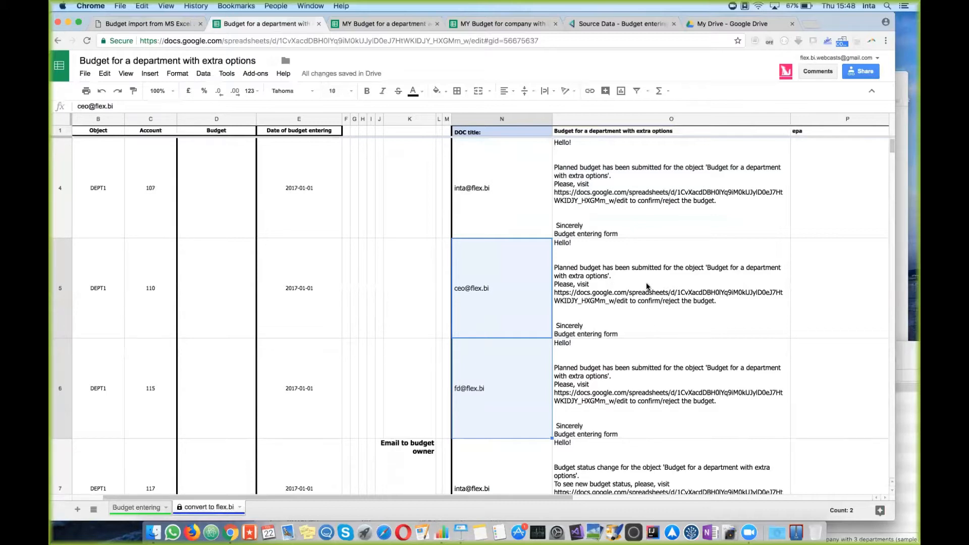
click(662, 276)
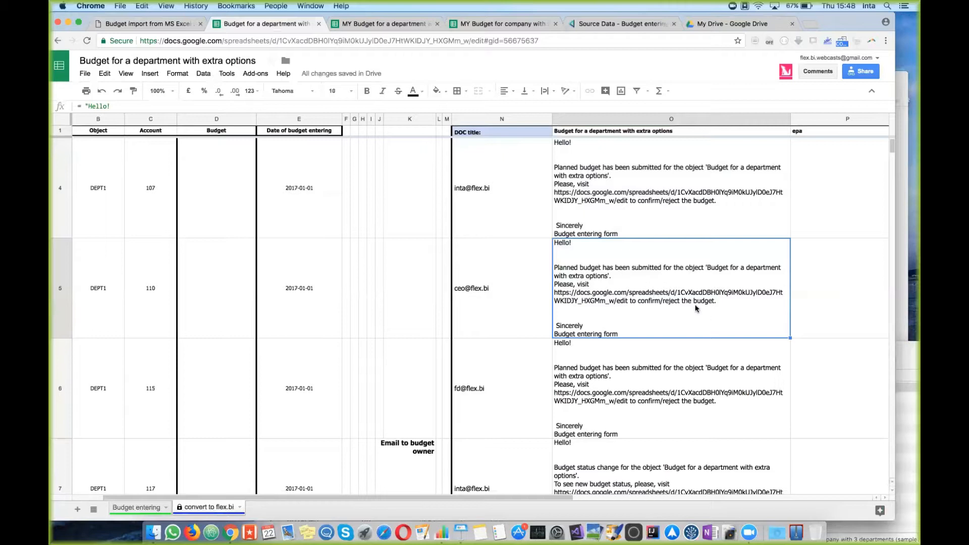
click(147, 512)
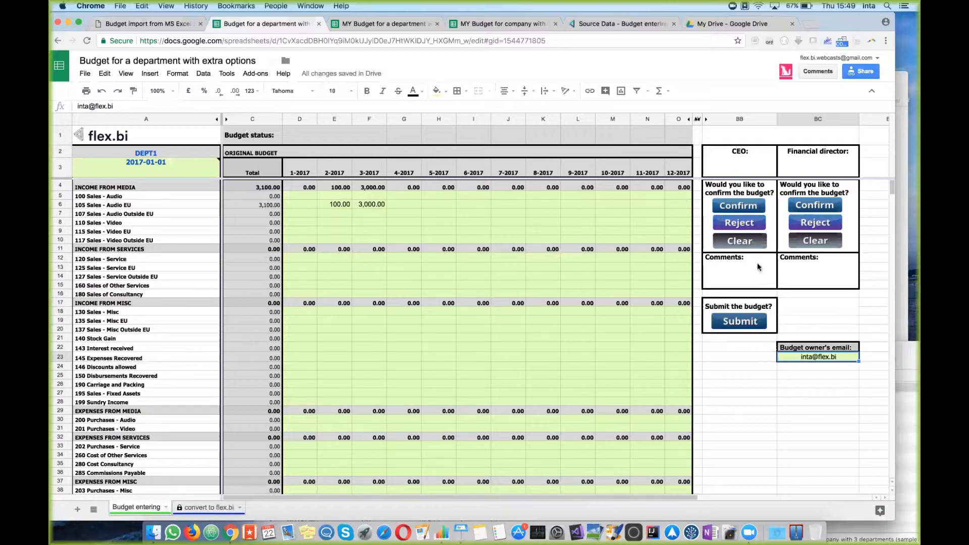
Step: Reject as CEO and proceed past the unverified Budget entering app warning with your account
click(723, 269)
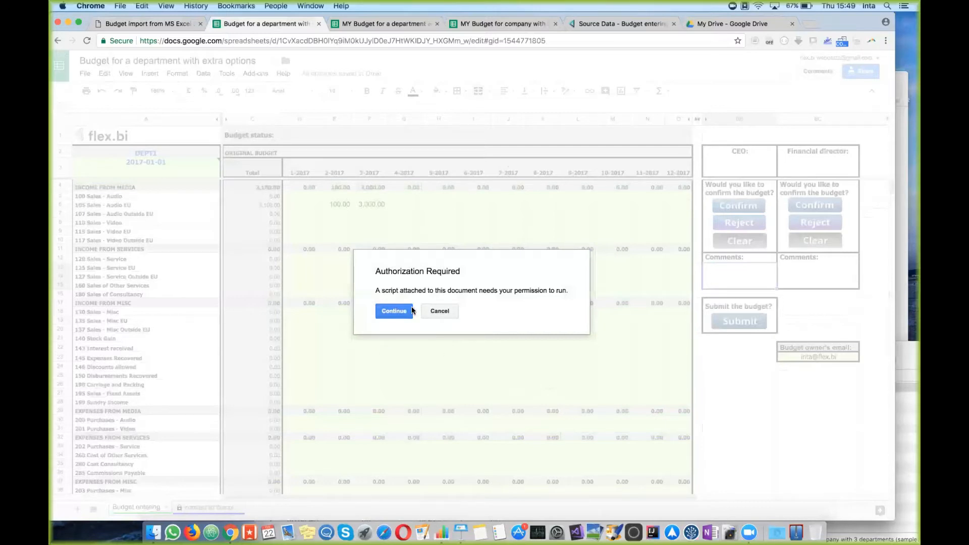
drag(383, 275, 465, 279)
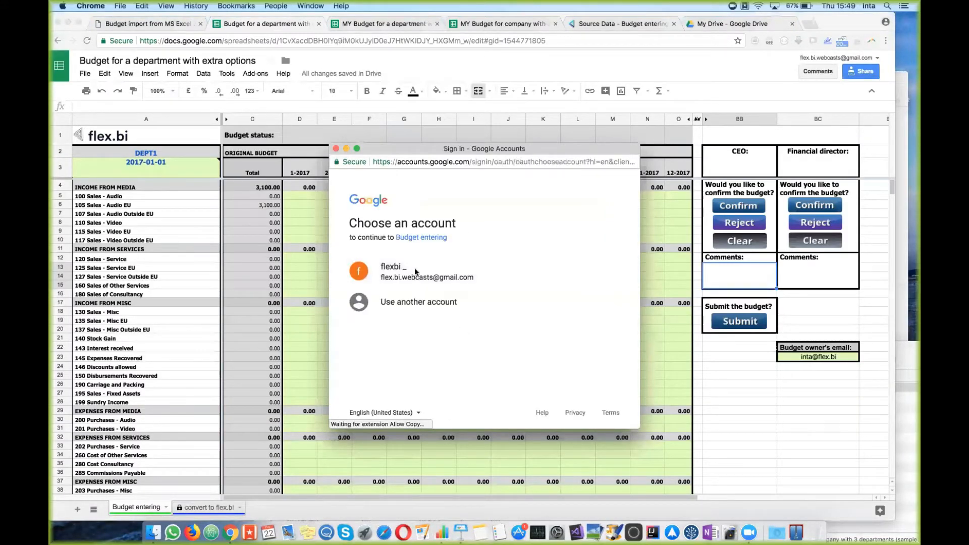
click(424, 273)
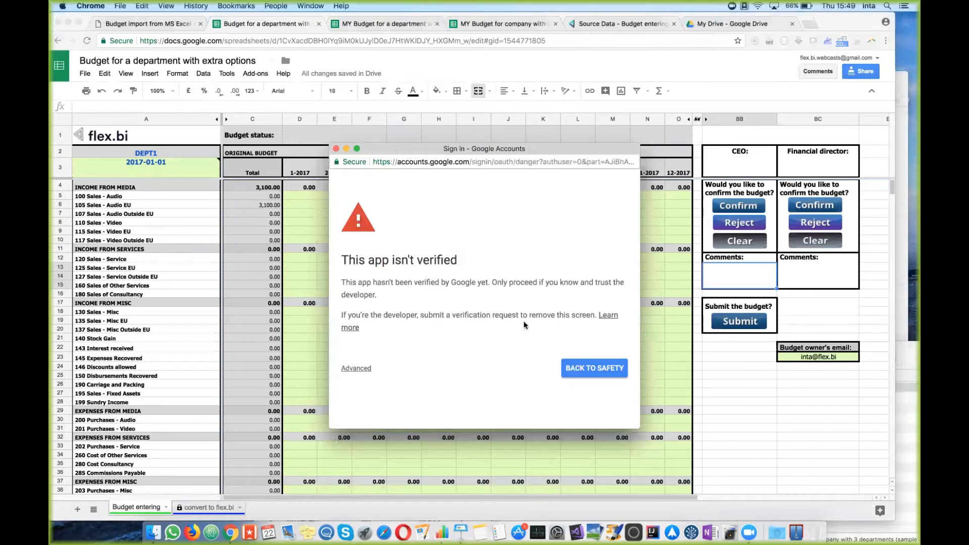
click(363, 372)
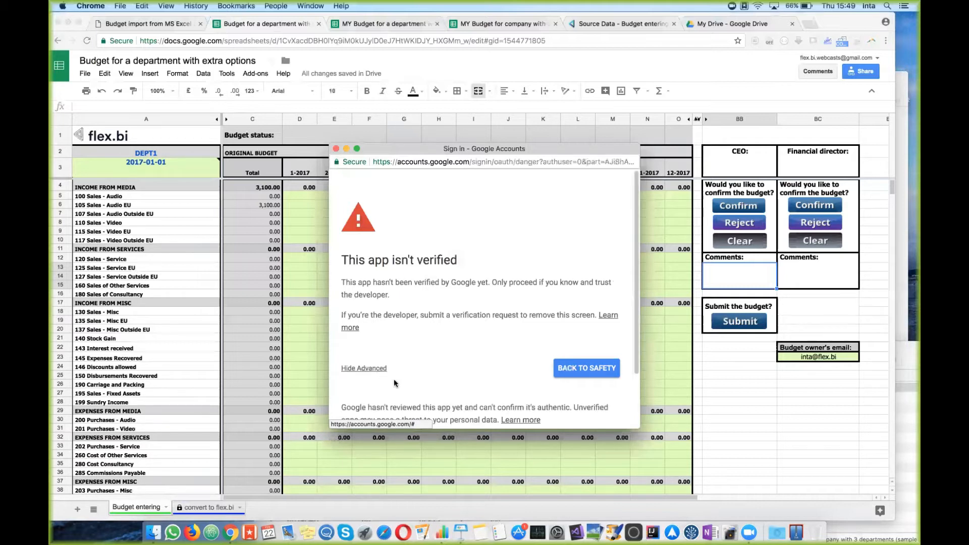
scroll(399, 381, down, 3)
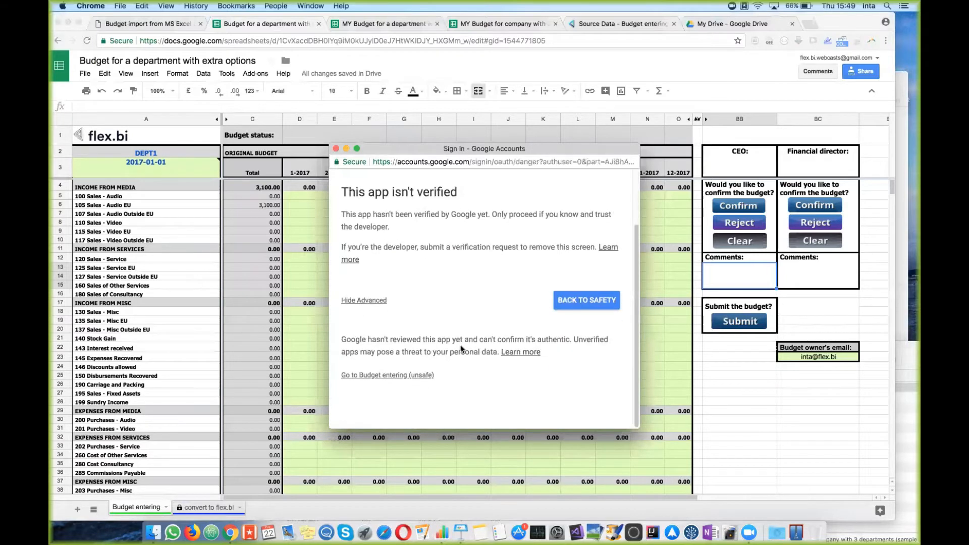
click(382, 377)
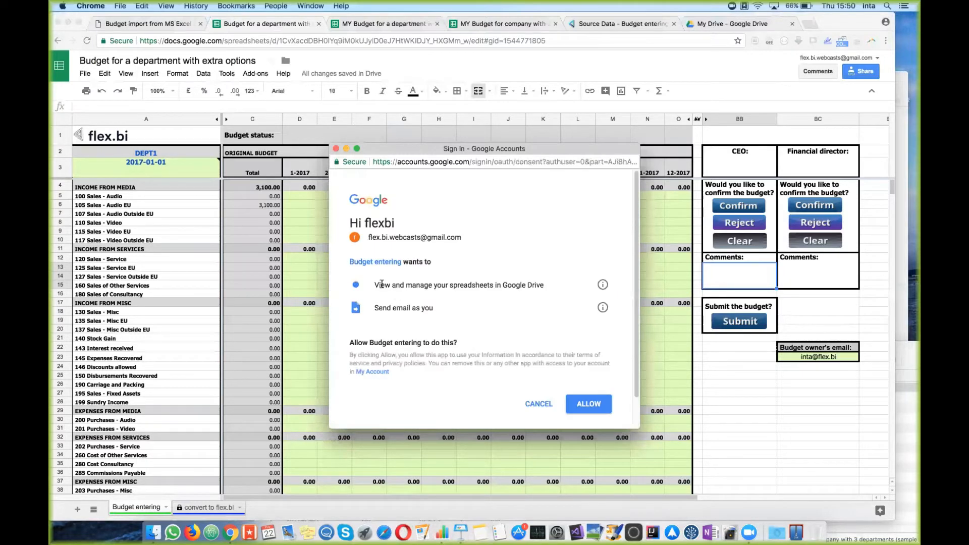
Step: Review the spreadsheet and send-email permissions and allow the script access
drag(379, 284, 527, 283)
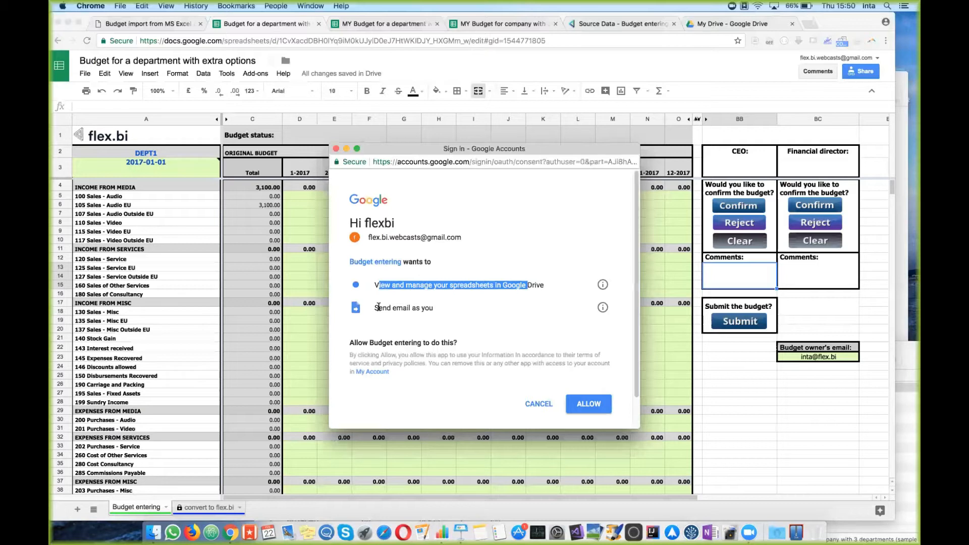
drag(379, 307, 453, 308)
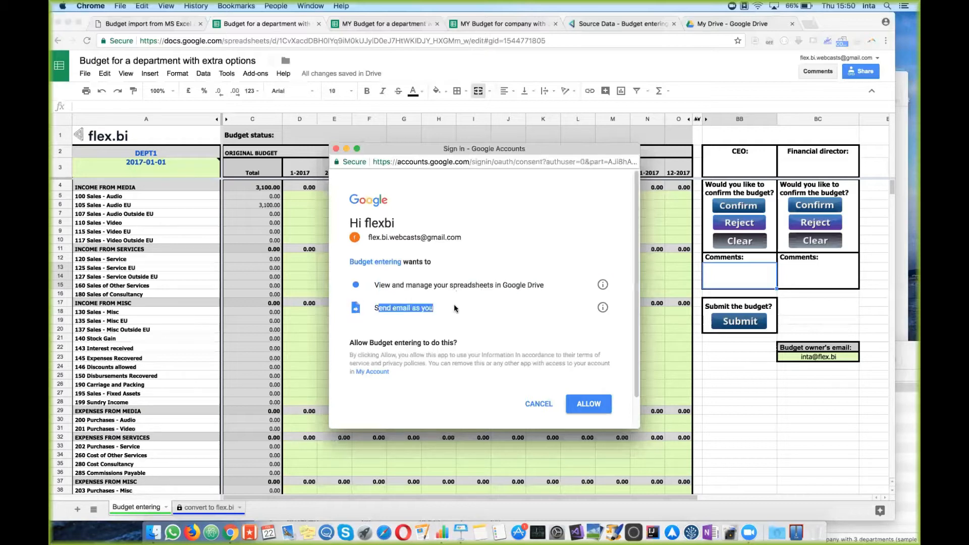
click(589, 402)
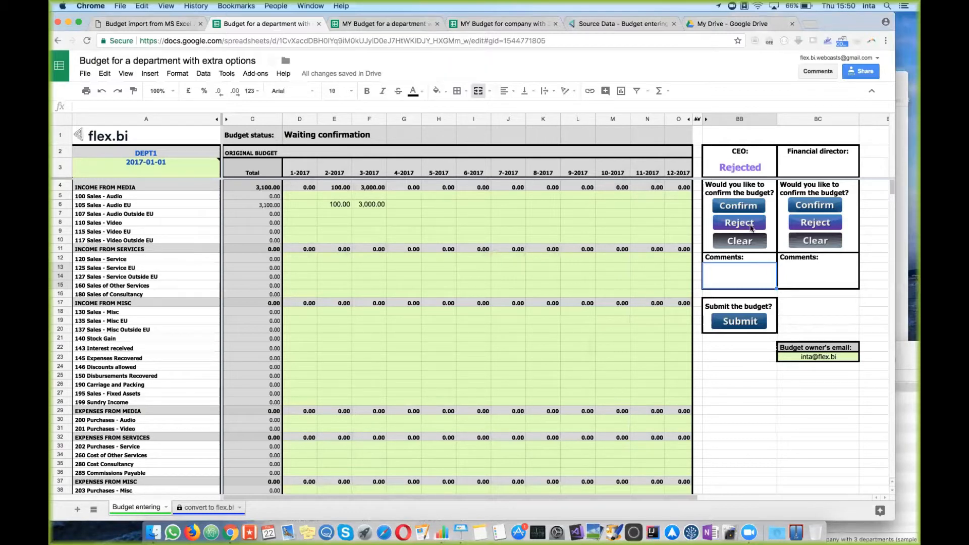
Step: Confirm the budget as financial director and check both recorded decisions
click(765, 168)
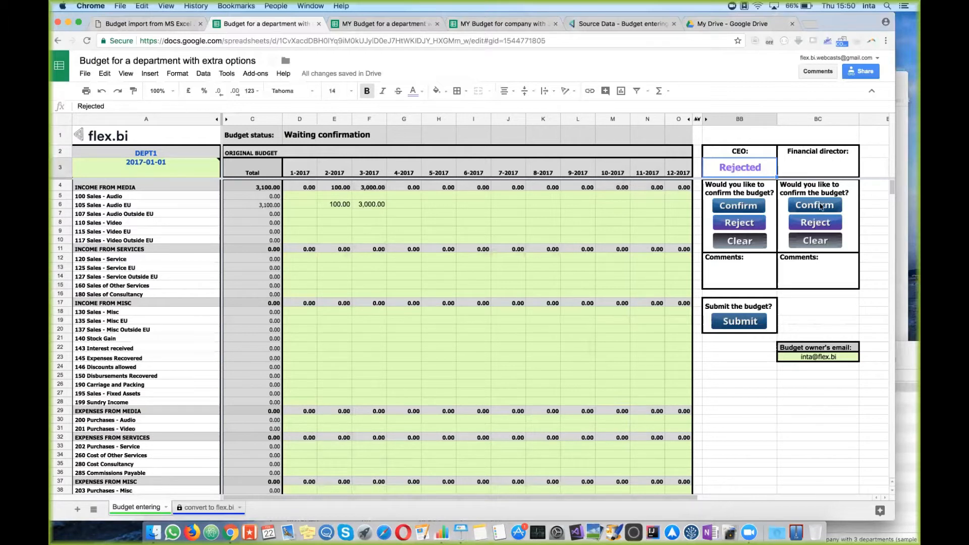
click(819, 205)
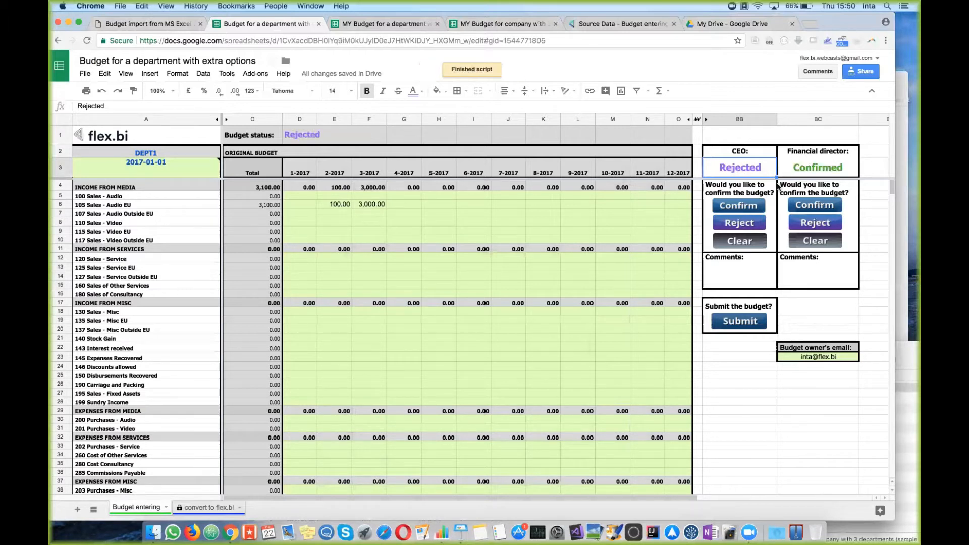
click(825, 168)
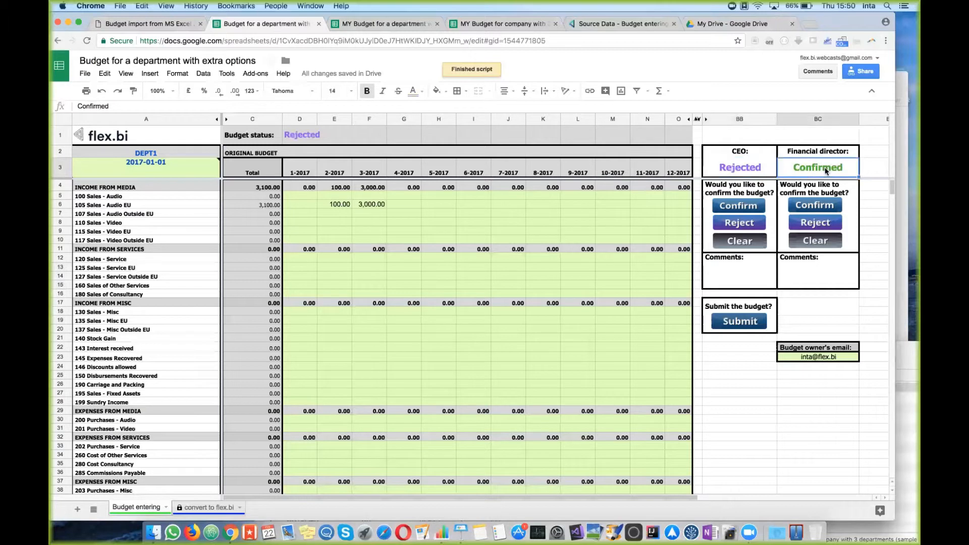
Step: Add the CEO comment 'March budget is too big' referring to the 3,000.00 March value
click(730, 276)
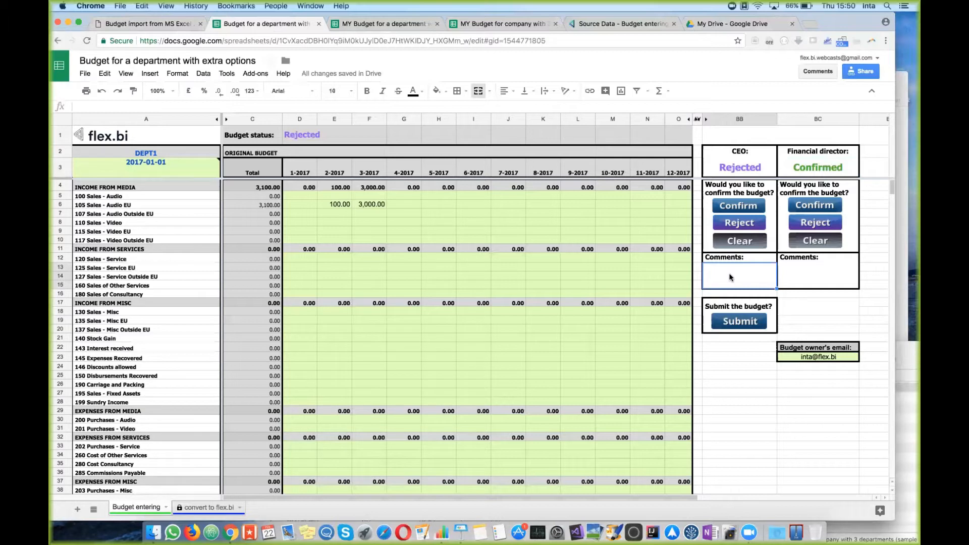
text(March budget is too big)
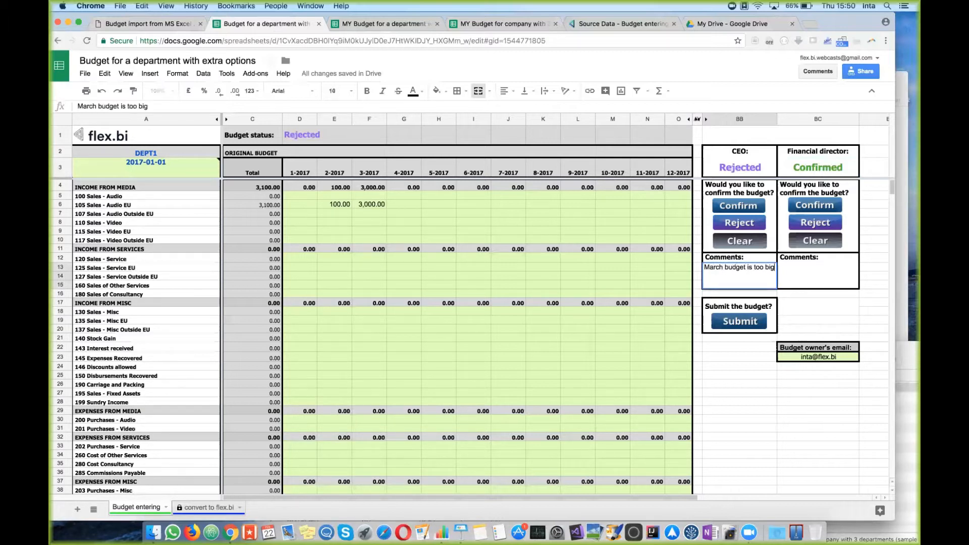
key(Return)
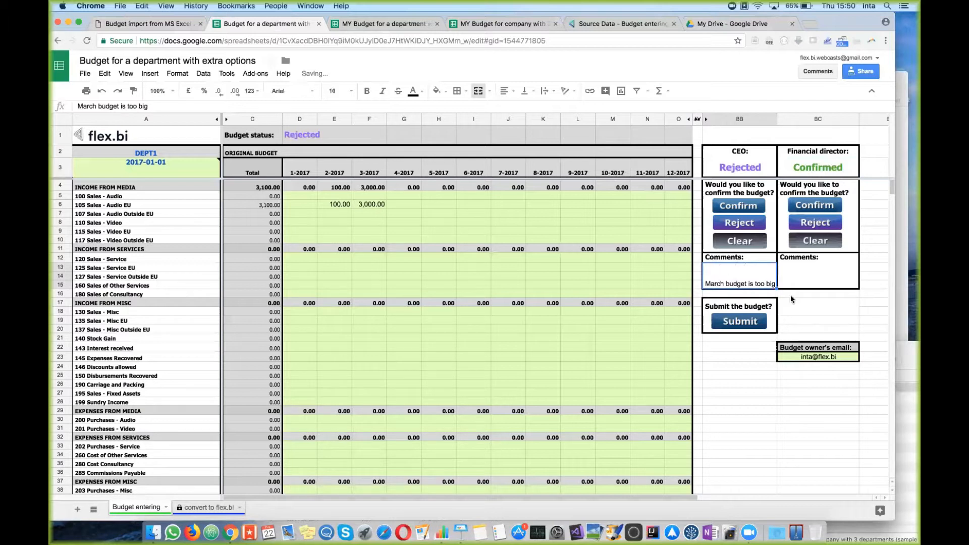
click(803, 313)
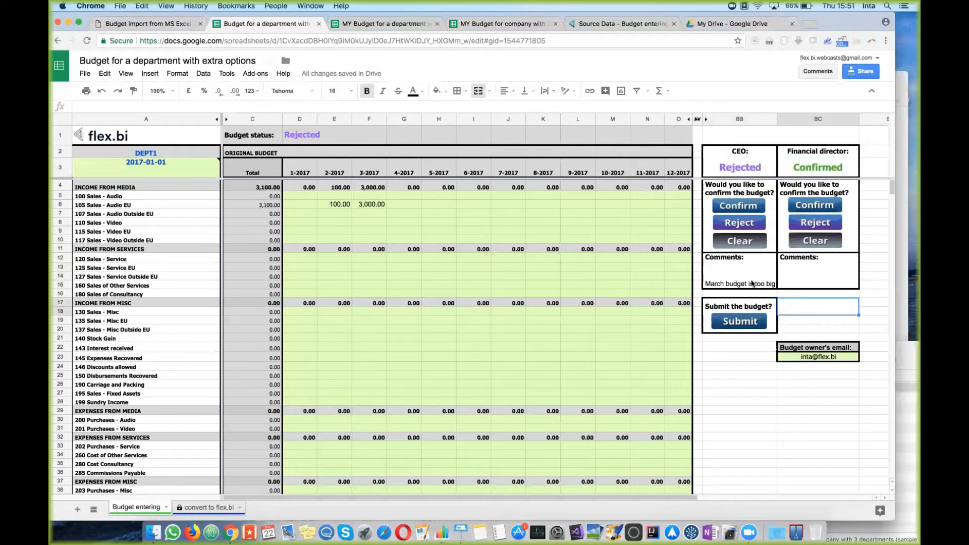
click(724, 283)
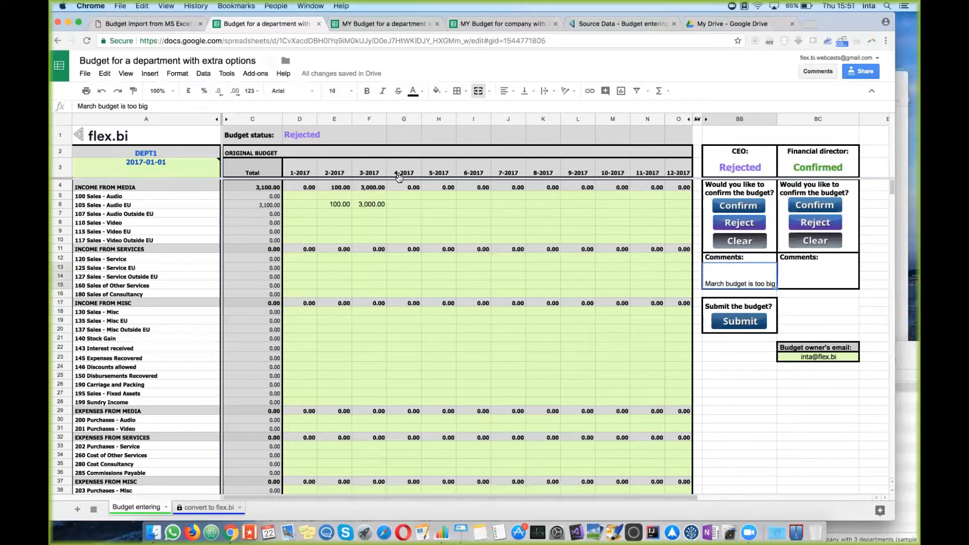
click(372, 207)
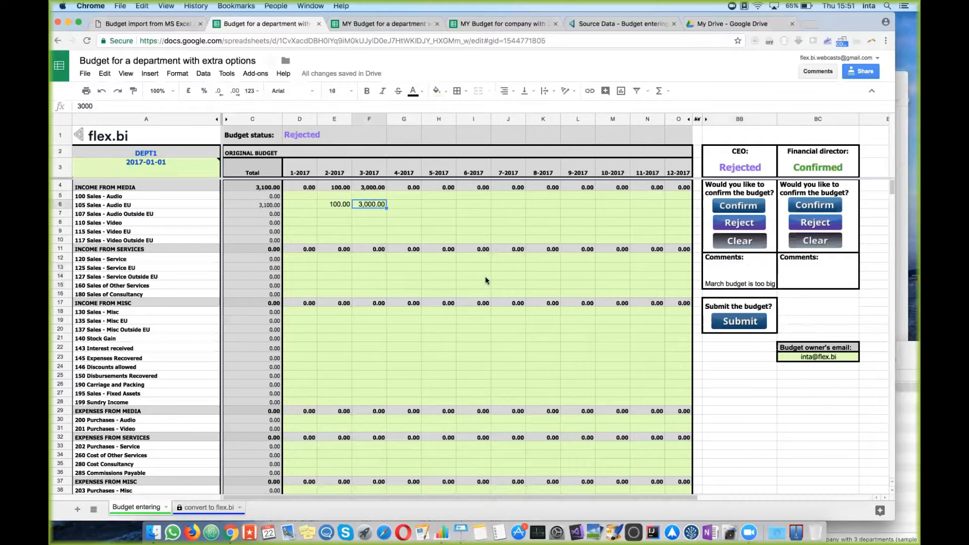
Step: Switch the CEO to Confirmed and the financial director to Rejected, checking the status formula
drag(237, 137, 323, 141)
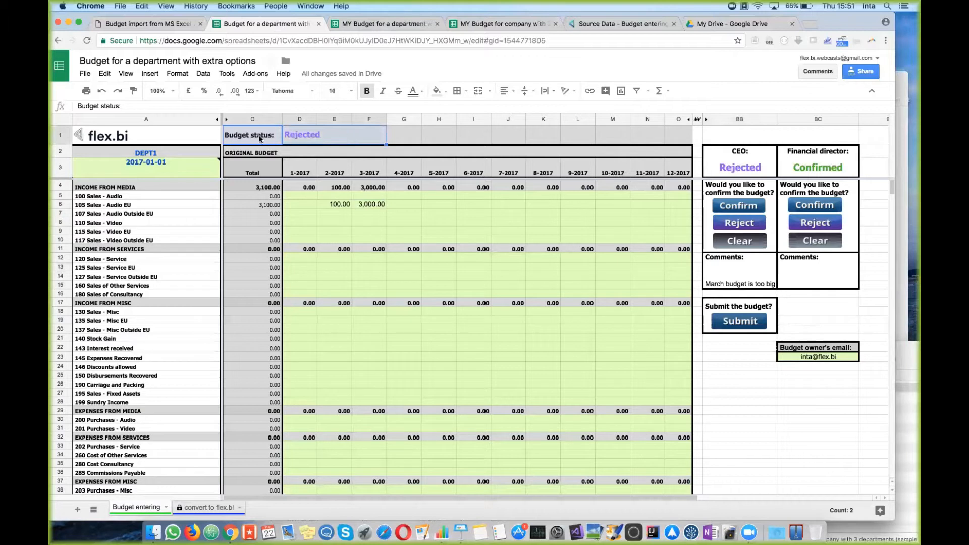
click(389, 229)
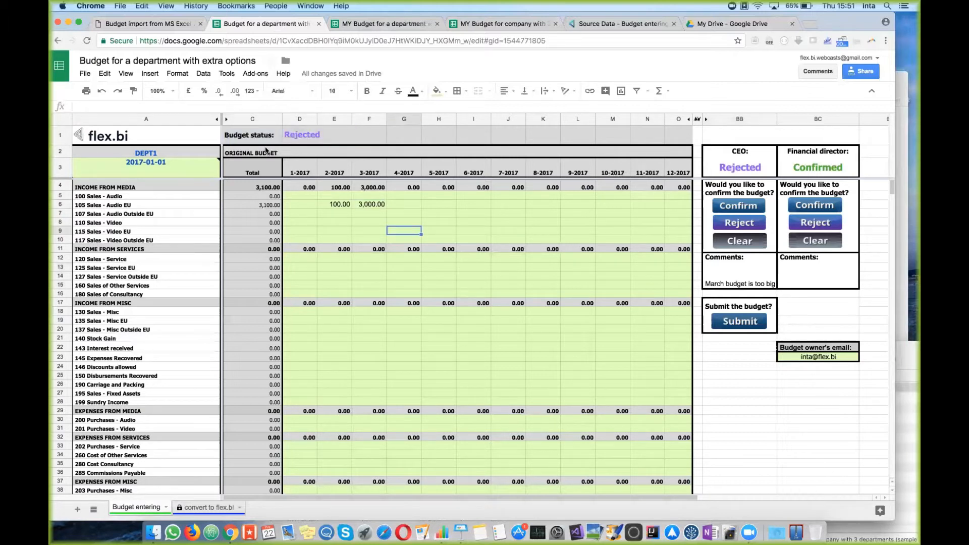
click(751, 207)
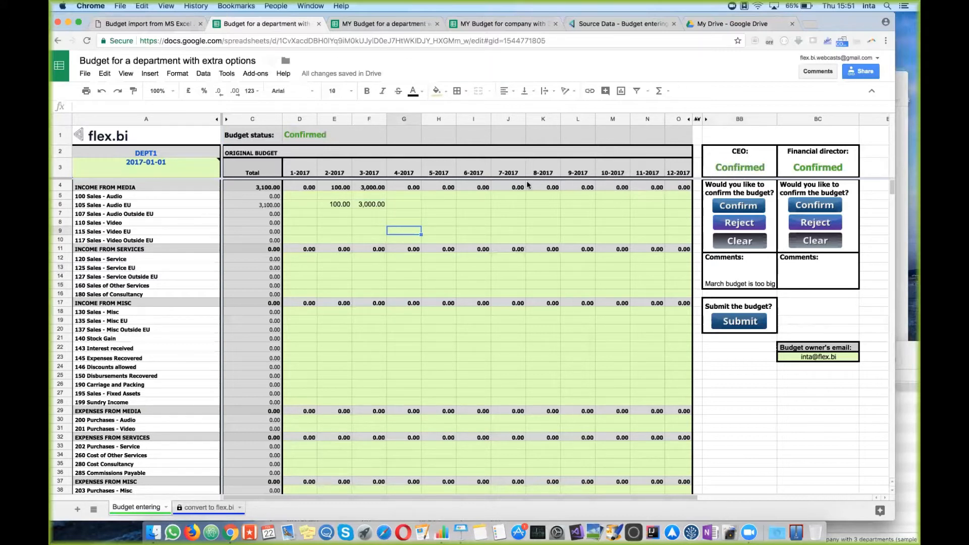
click(299, 135)
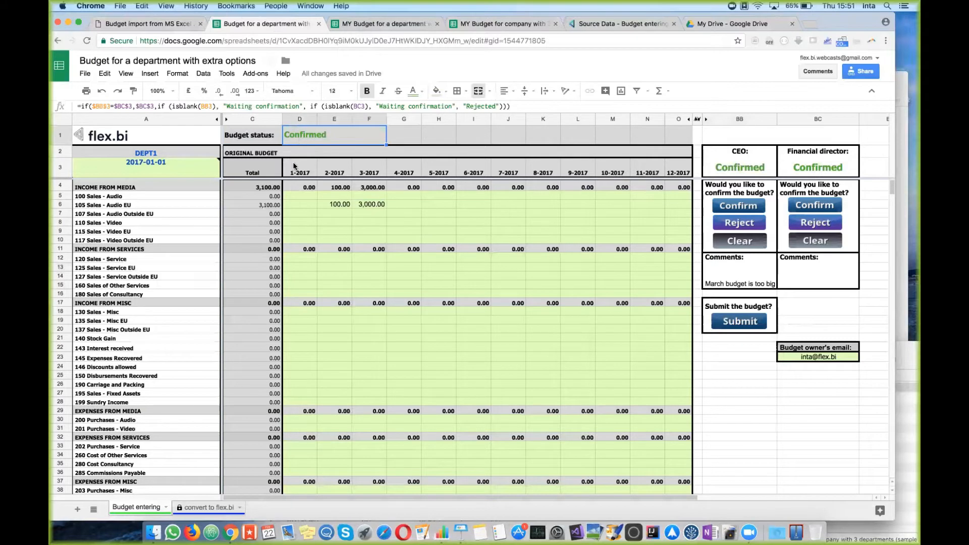
click(307, 168)
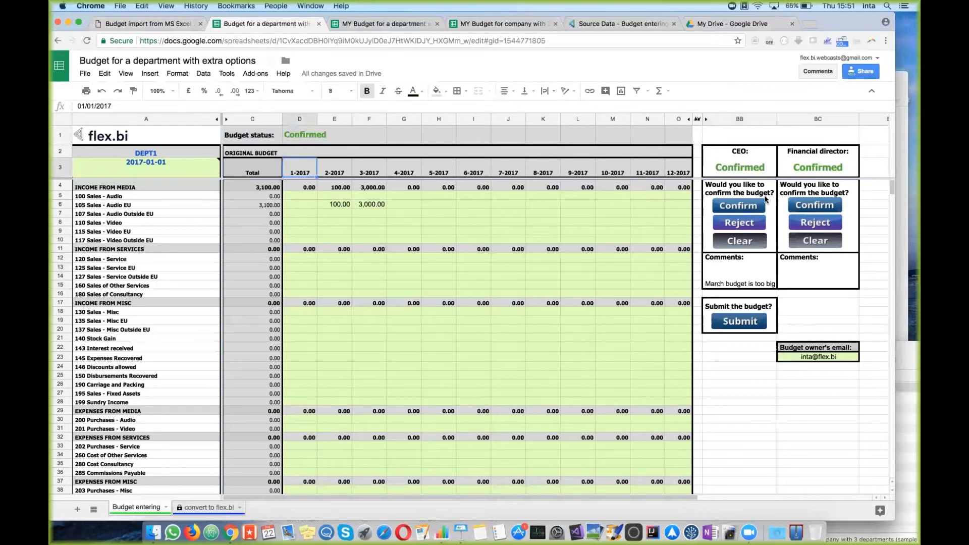
click(824, 222)
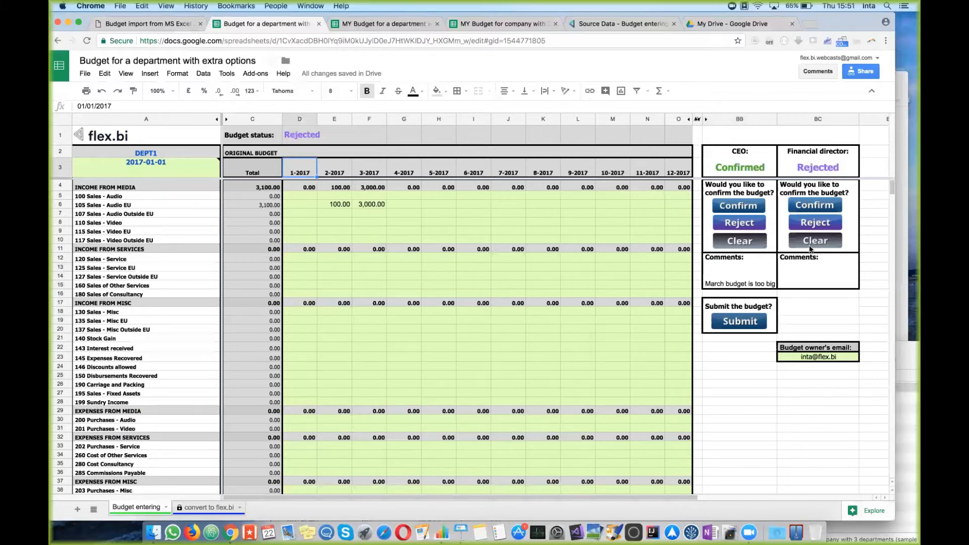
Step: Clear both the CEO's and financial director's decisions and scroll right to the import definition column
click(730, 244)
click(731, 246)
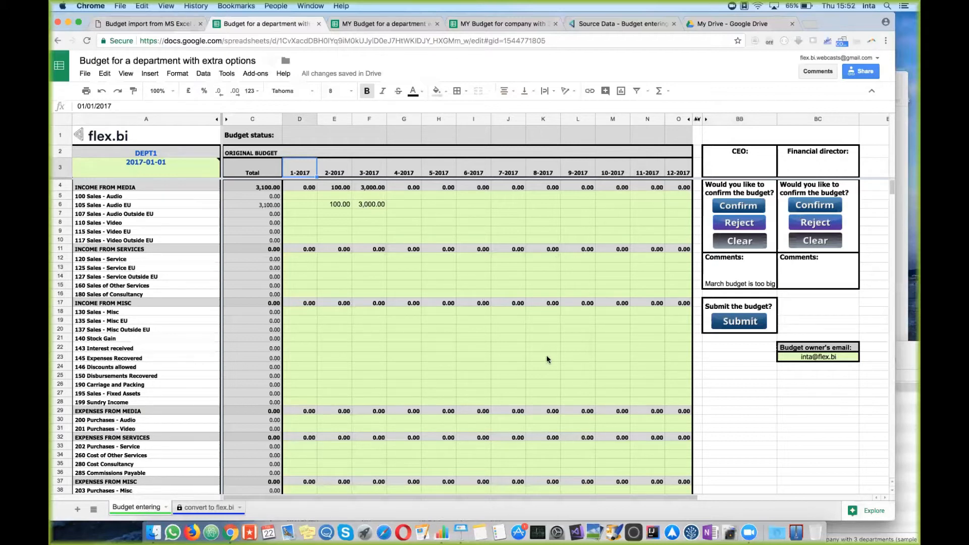
scroll(662, 347, right, 6)
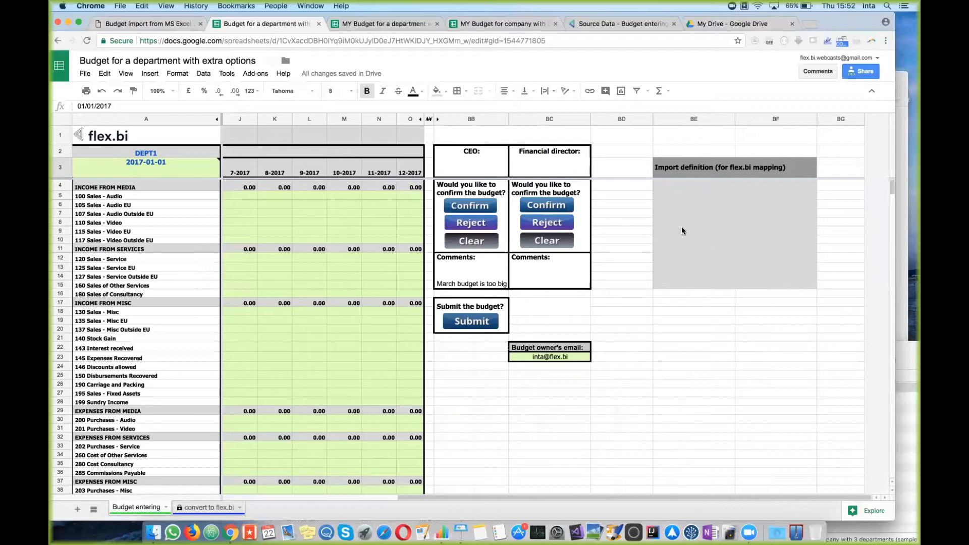
Step: Submit the budget and view the import definition JSON in cell BE4
click(470, 325)
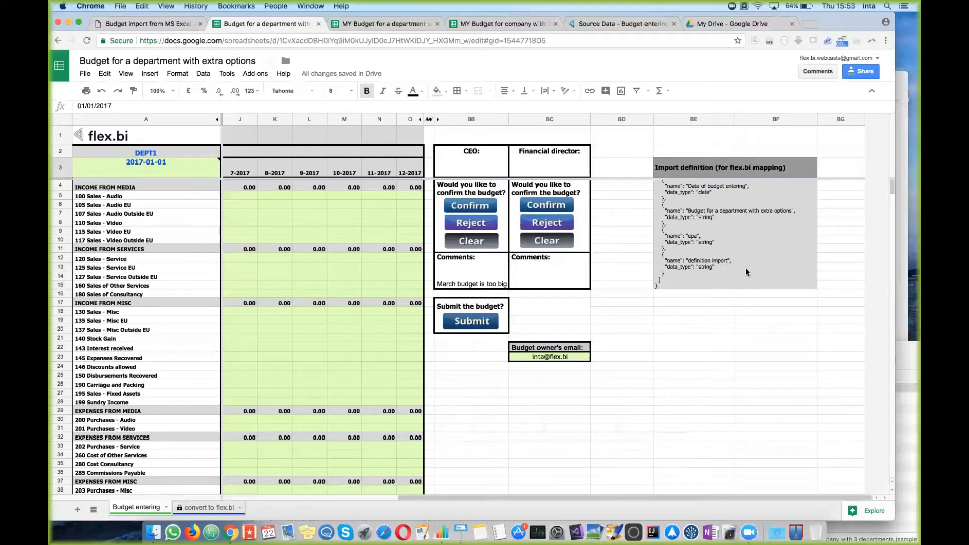
click(746, 267)
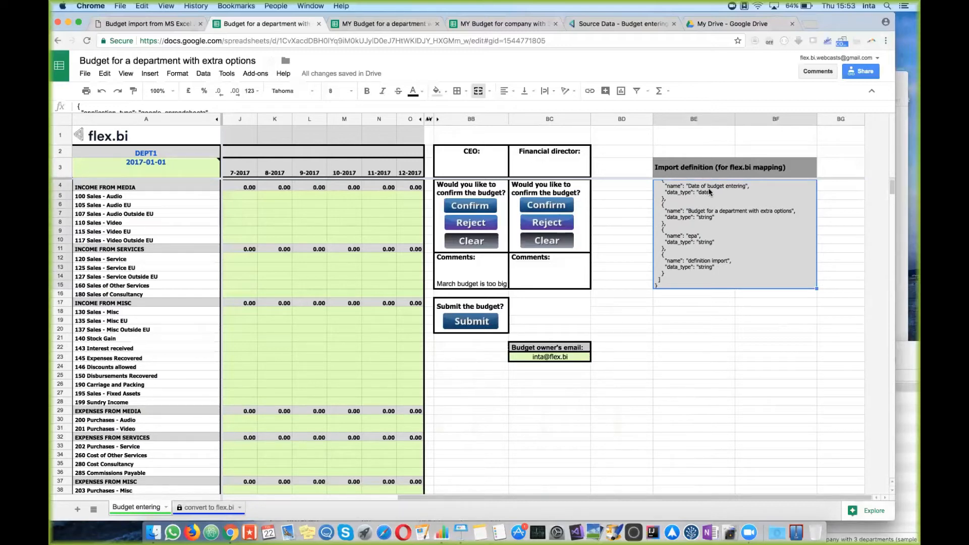
double_click(692, 273)
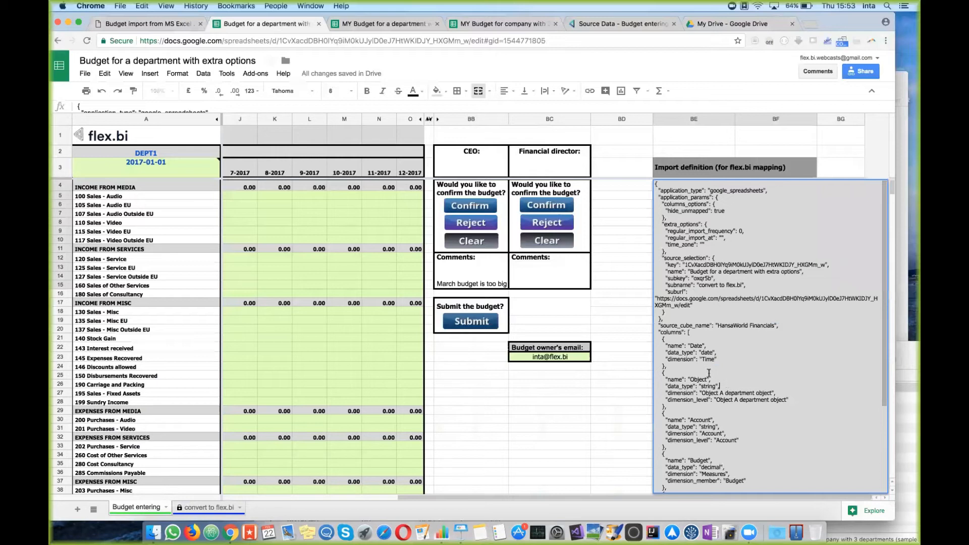
click(634, 205)
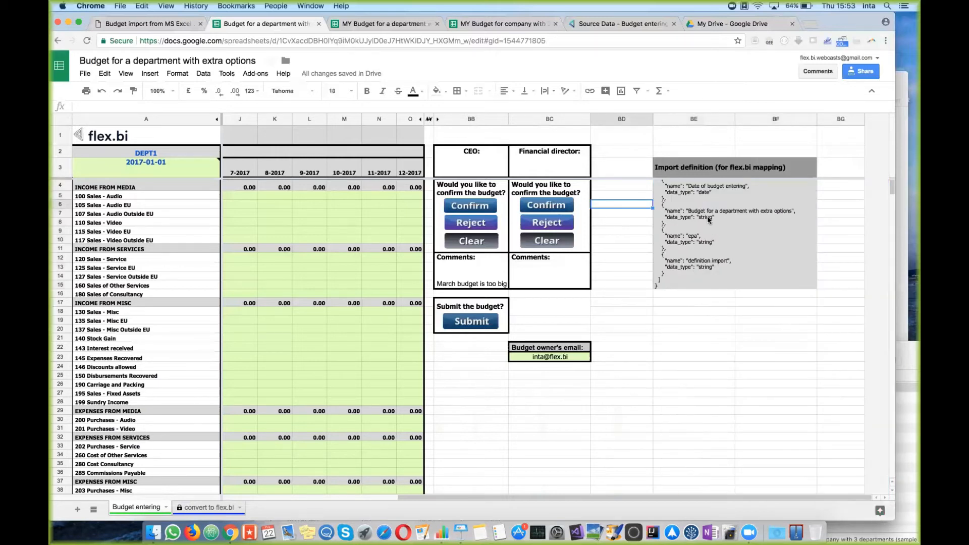
Step: Select all of the import definition JSON and copy it
double_click(772, 213)
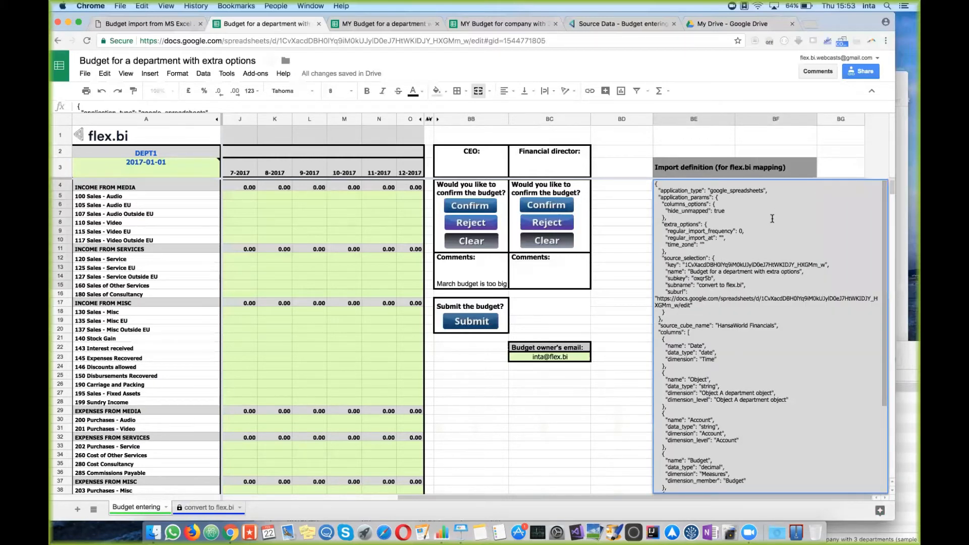
key(super+a)
right_click(686, 201)
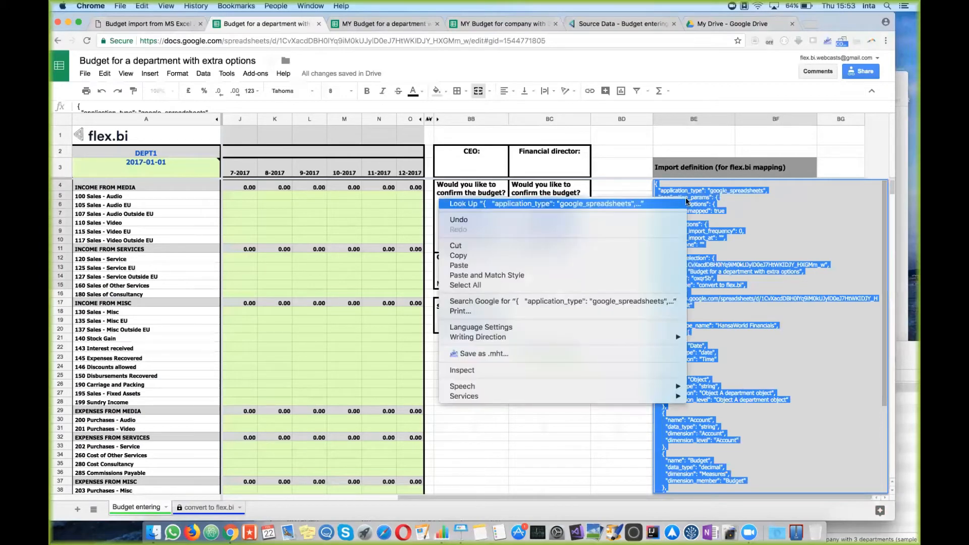
click(629, 254)
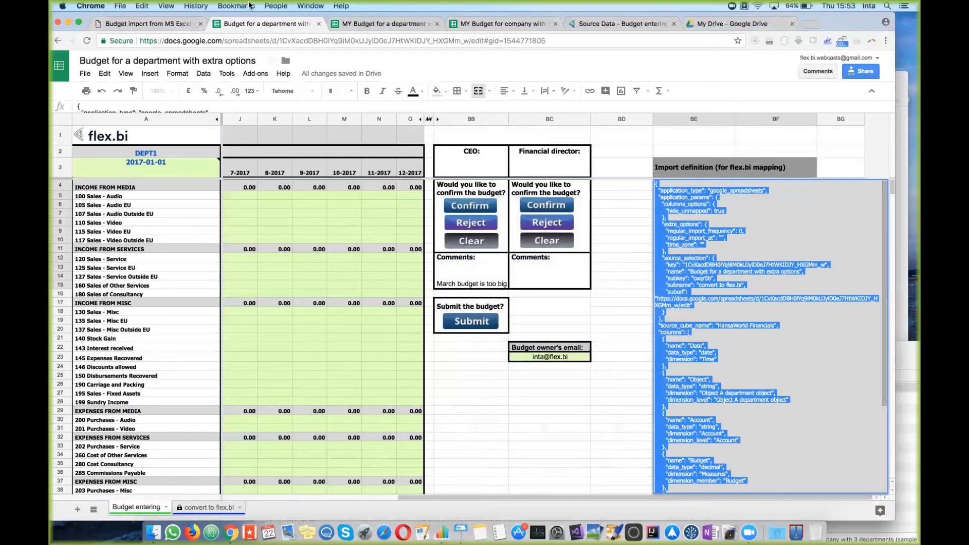
Step: Delete the Google Sheets source's 468 imported rows, then delete the source itself
click(616, 31)
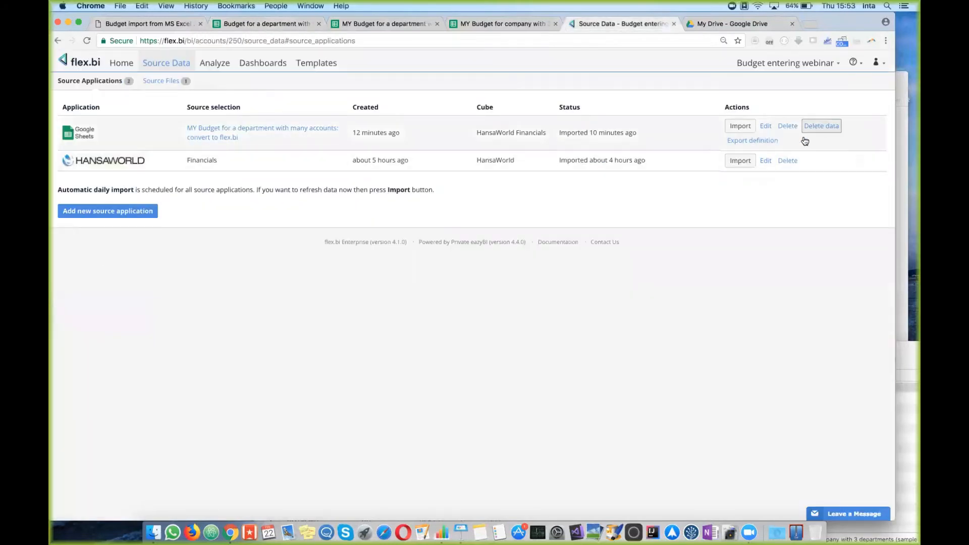
click(823, 127)
click(567, 199)
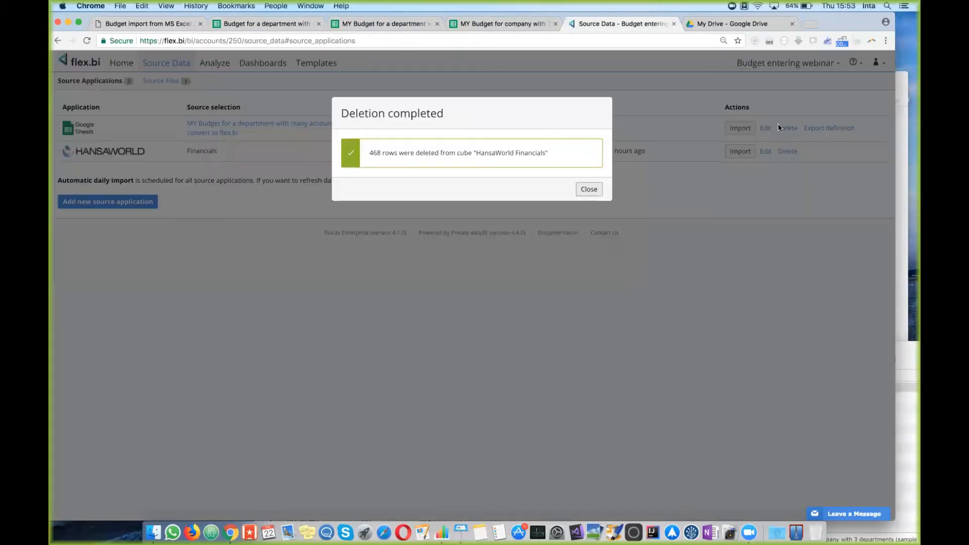
click(592, 190)
click(787, 128)
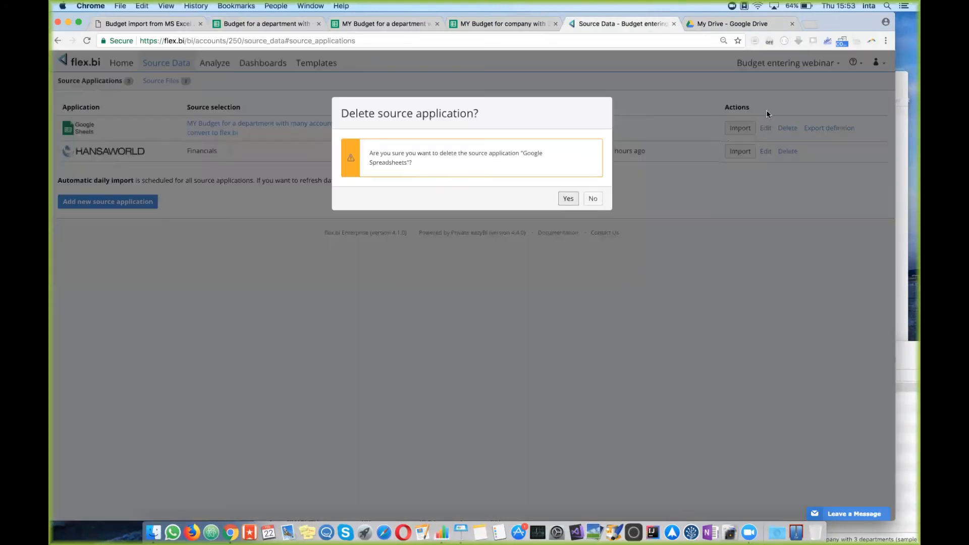
click(573, 198)
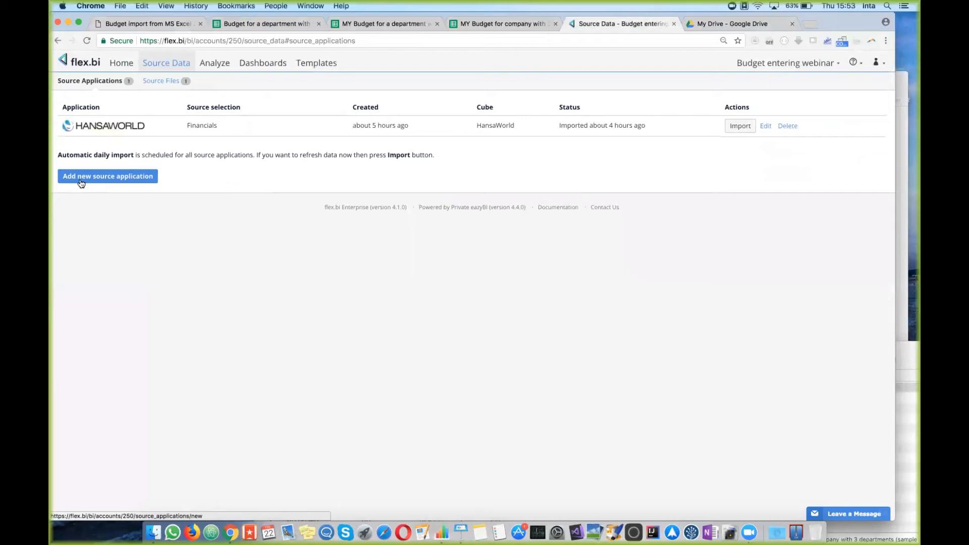
Step: Add a Google Sheets source application with the copied JSON pasted as its import definition
click(121, 180)
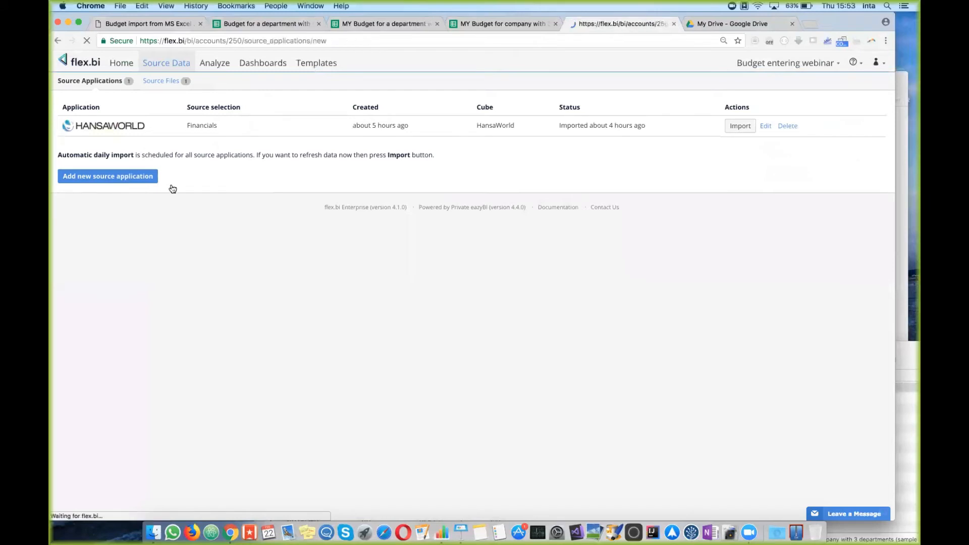
click(473, 146)
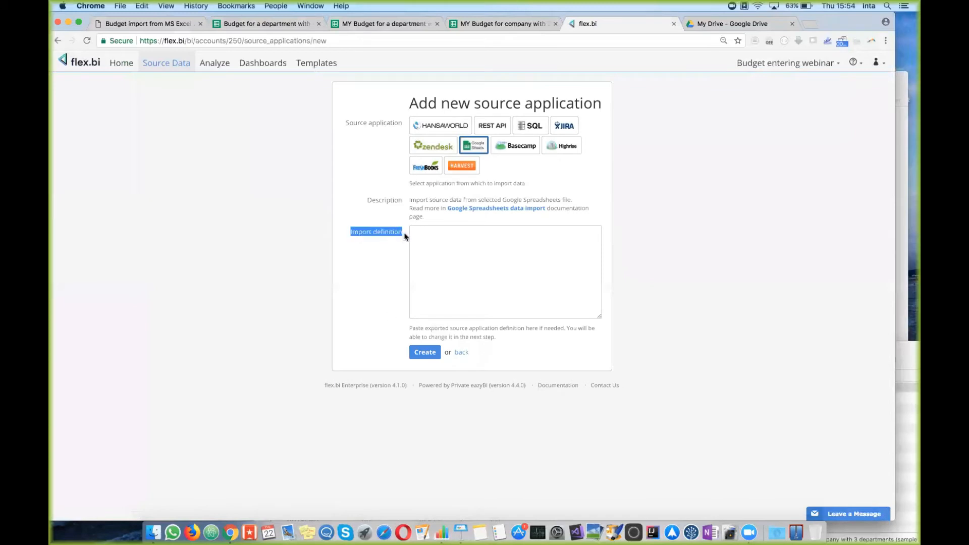
click(437, 240)
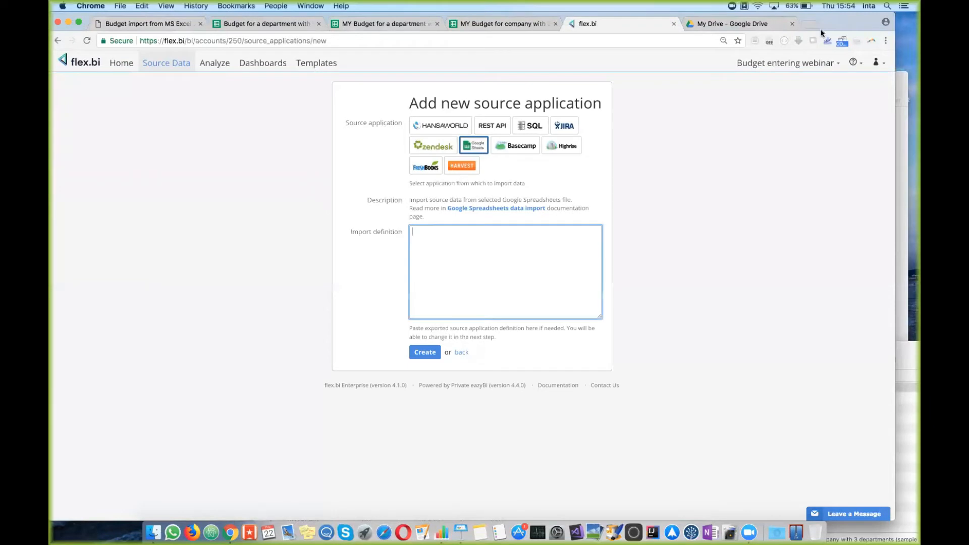
click(279, 21)
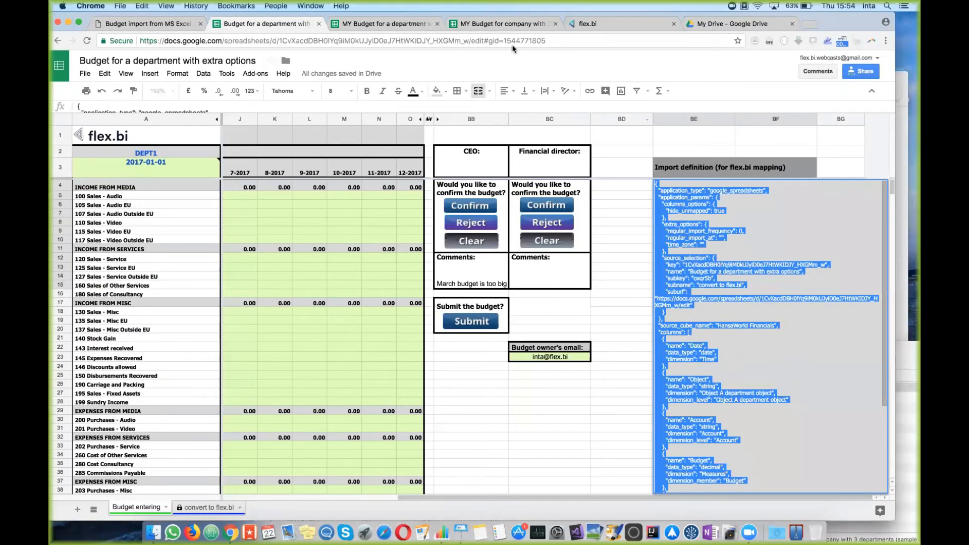
click(599, 22)
right_click(430, 235)
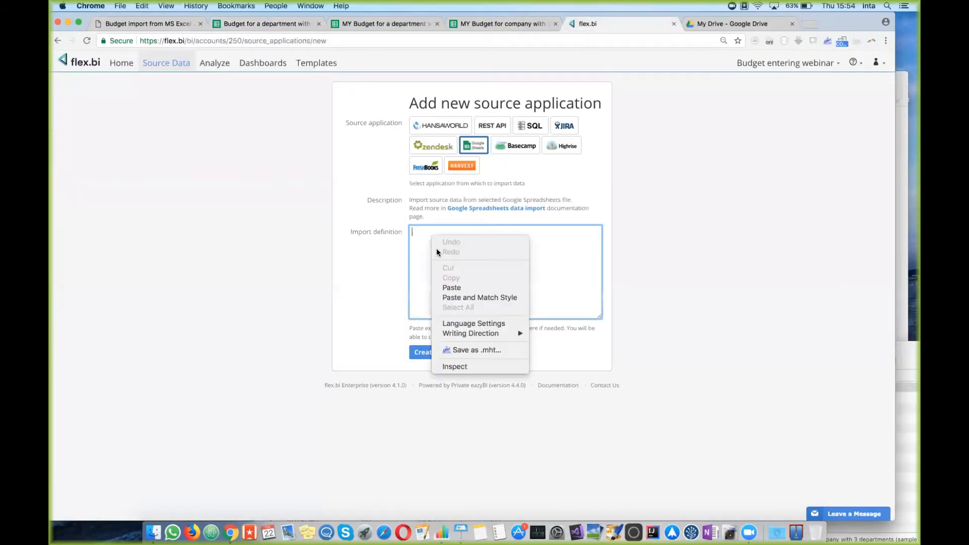
click(451, 287)
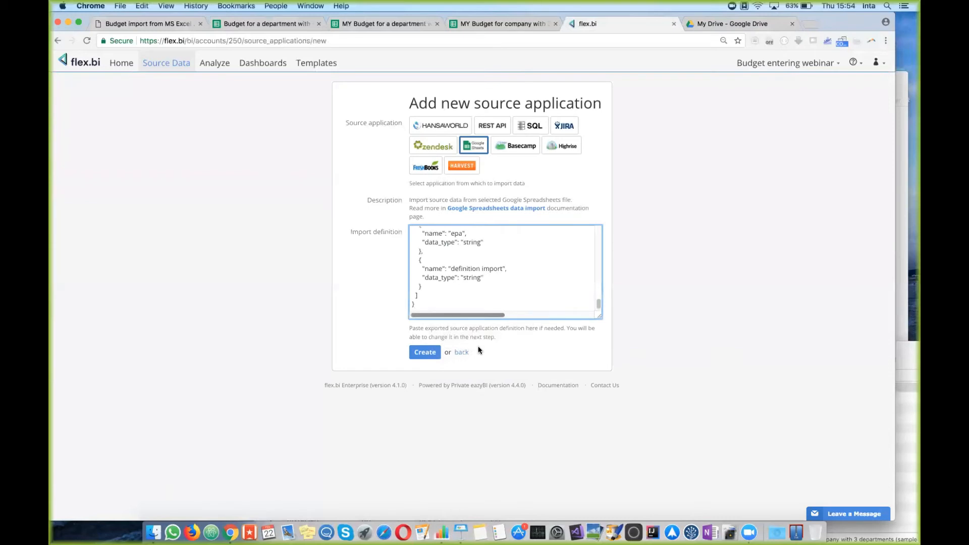
click(427, 352)
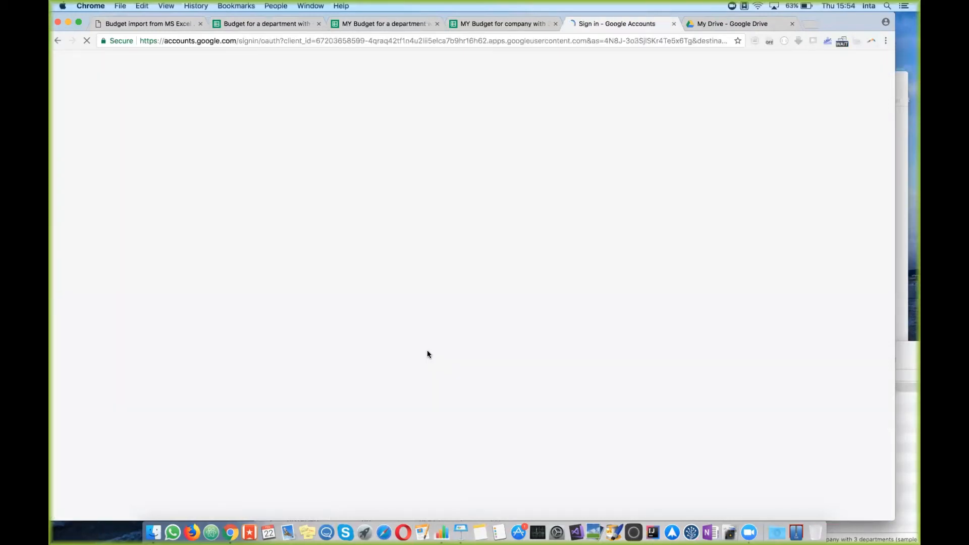
Step: Sign in with the Google account, bypass the unverified-app warning, and allow flex.bi spreadsheet access
click(432, 257)
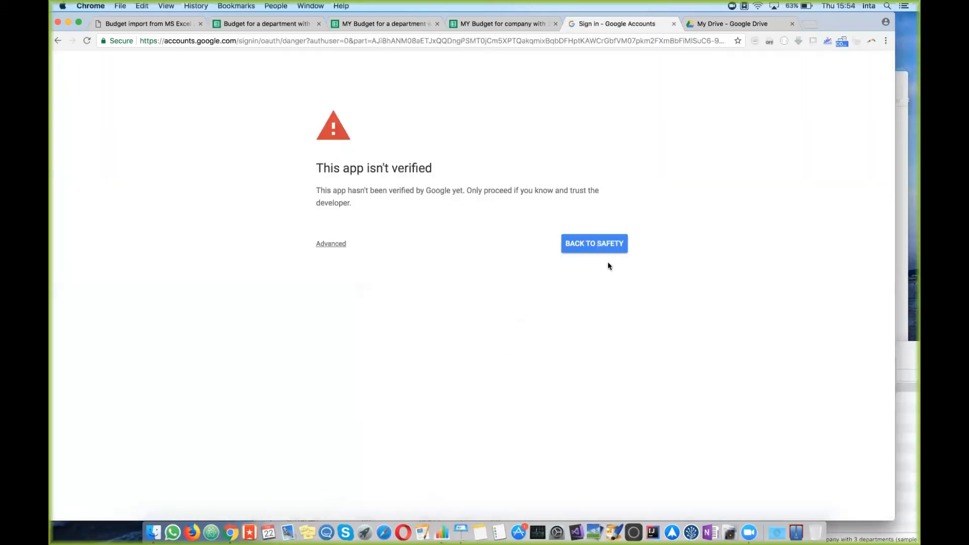
click(339, 244)
click(357, 319)
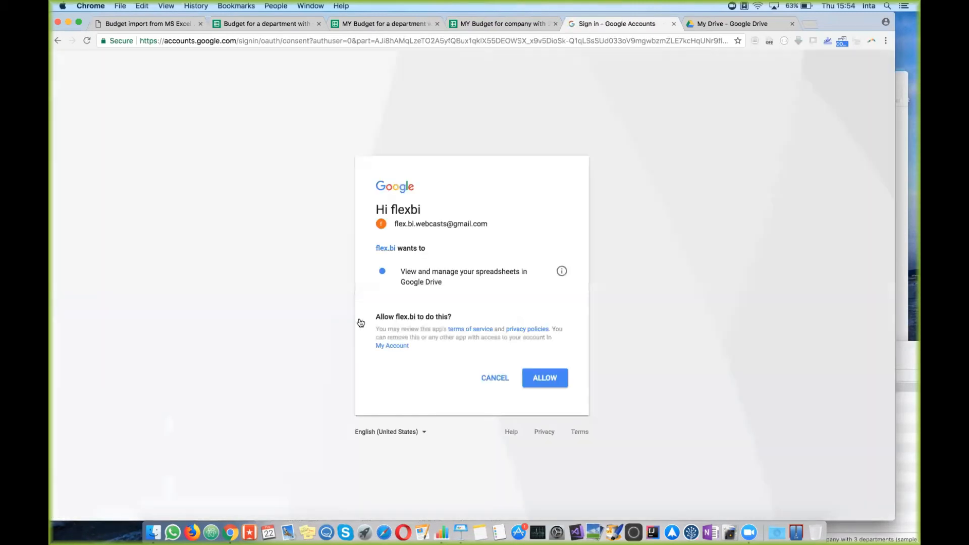
click(548, 381)
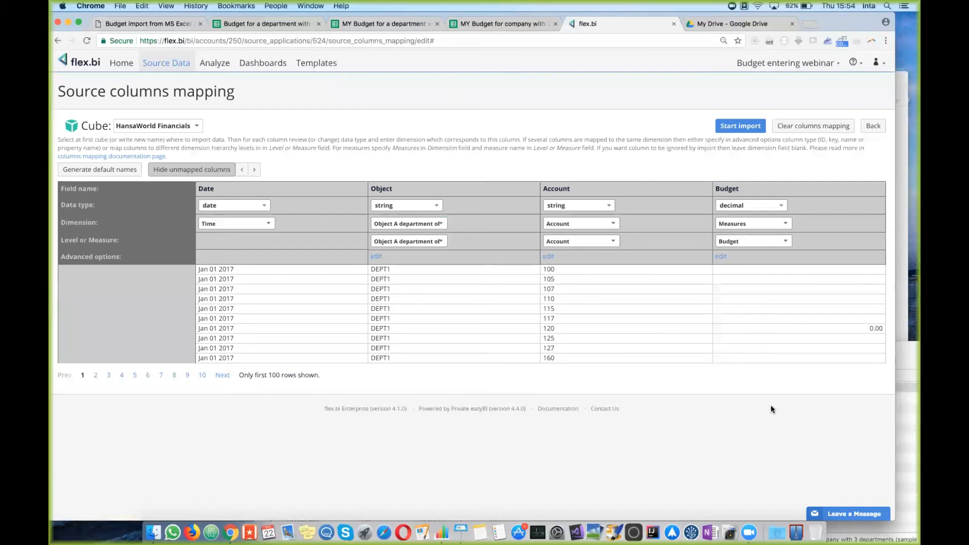
Step: Confirm importing the mapped columns into the HansaWorld Financials cube, then return to the budget spreadsheet
click(739, 126)
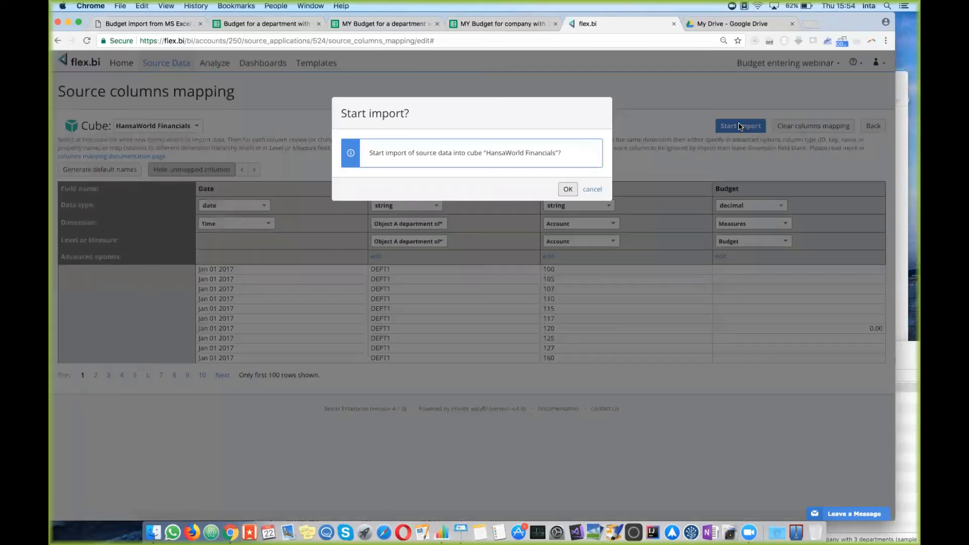
click(573, 188)
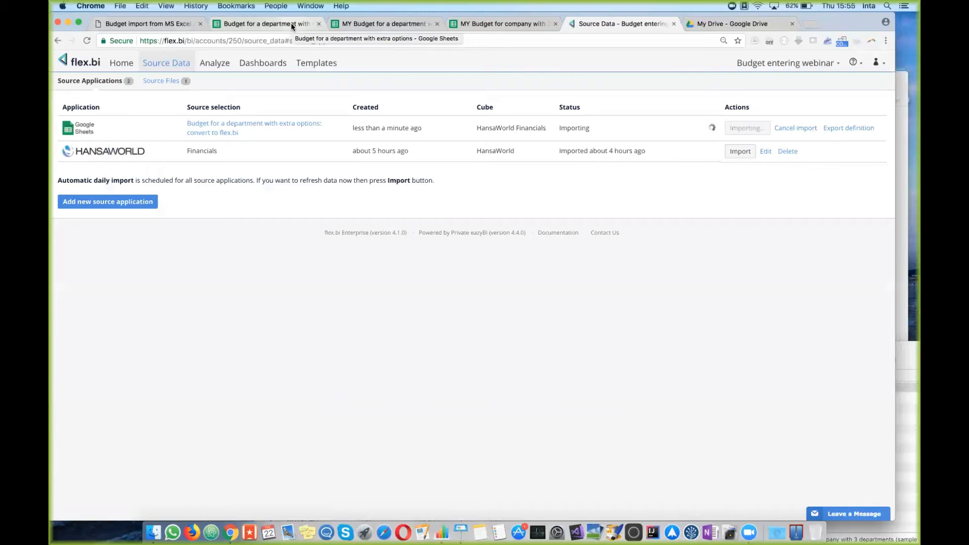
click(291, 22)
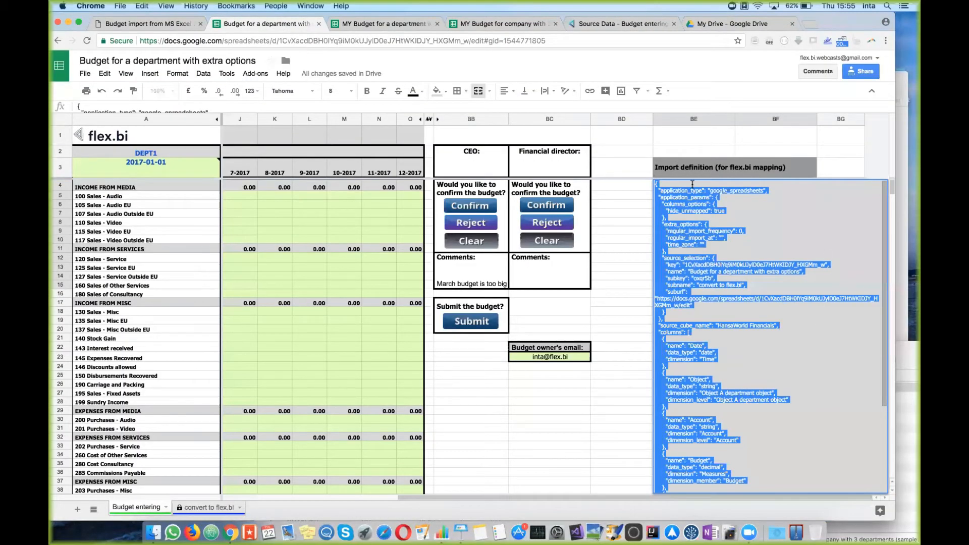
click(618, 241)
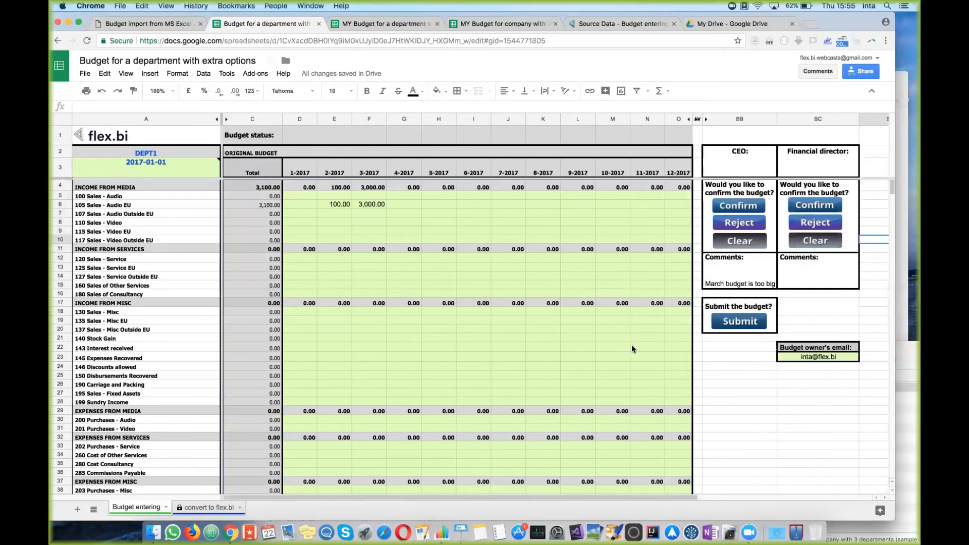
scroll(811, 307, right, 7)
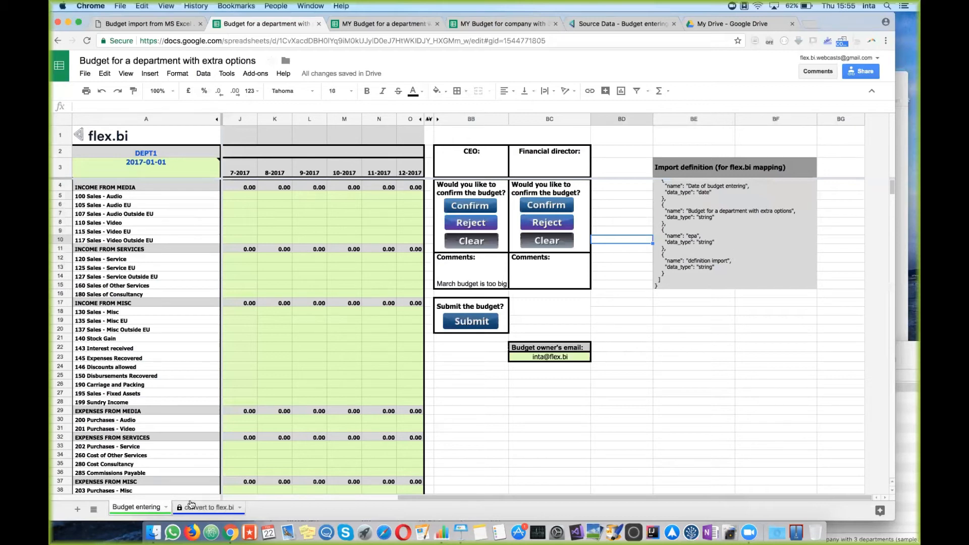
click(208, 509)
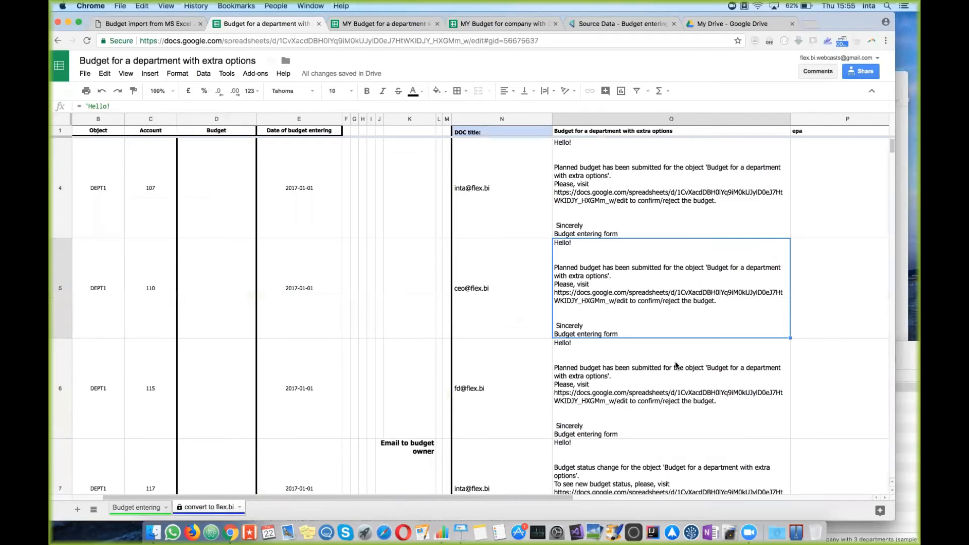
scroll(676, 365, right, 10)
scroll(676, 365, down, 2)
click(653, 373)
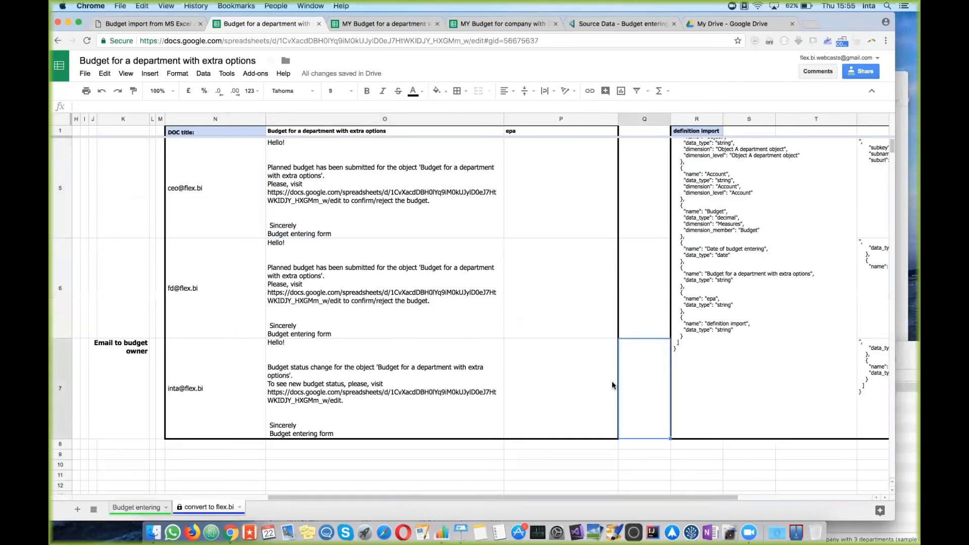
scroll(613, 385, up, 5)
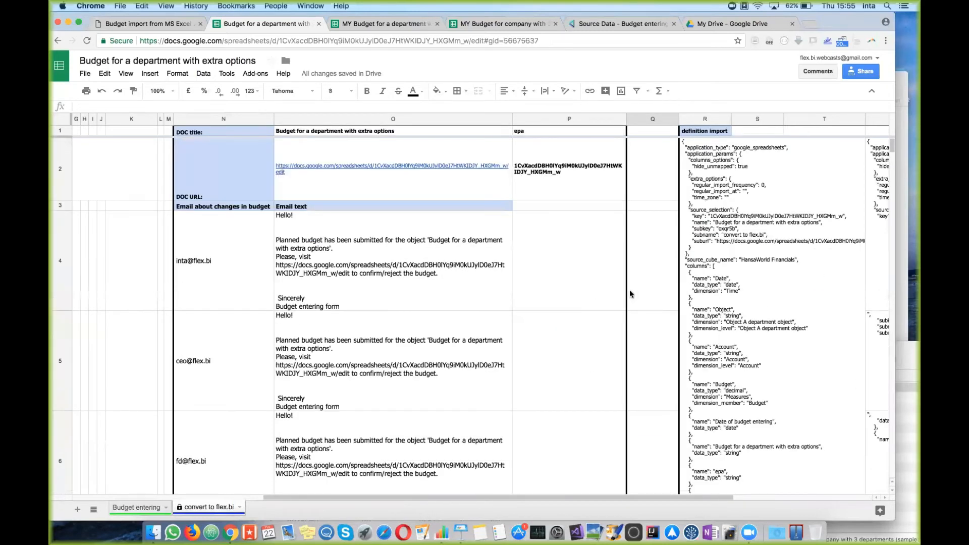
scroll(632, 294, right, 2)
scroll(635, 294, right, 5)
scroll(635, 294, down, 3)
scroll(635, 294, left, 6)
scroll(635, 294, up, 3)
scroll(635, 294, right, 8)
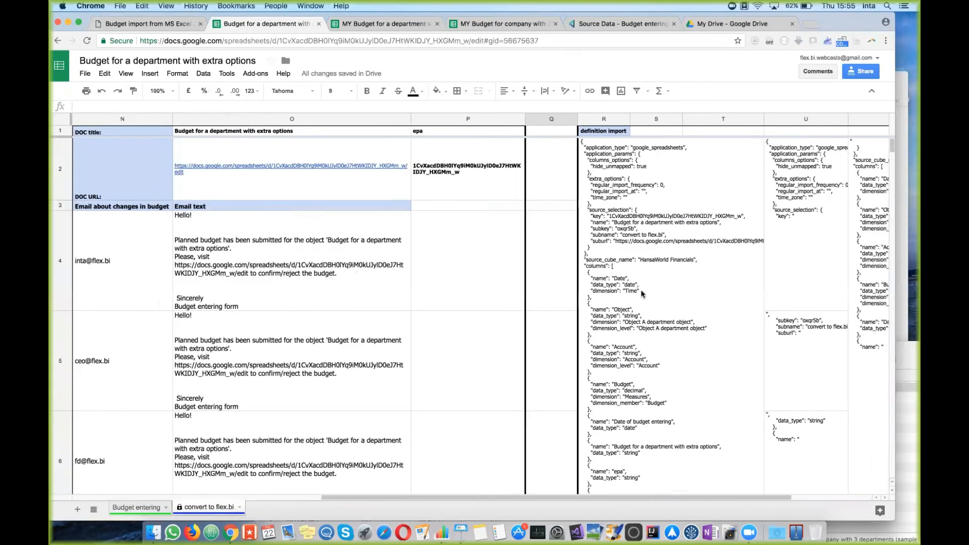
scroll(682, 253, left, 4)
click(141, 506)
click(737, 227)
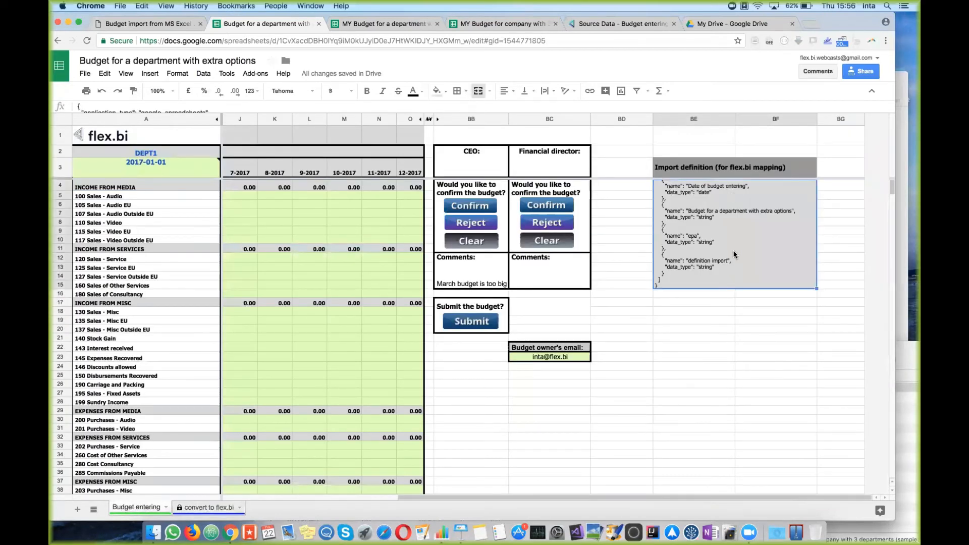
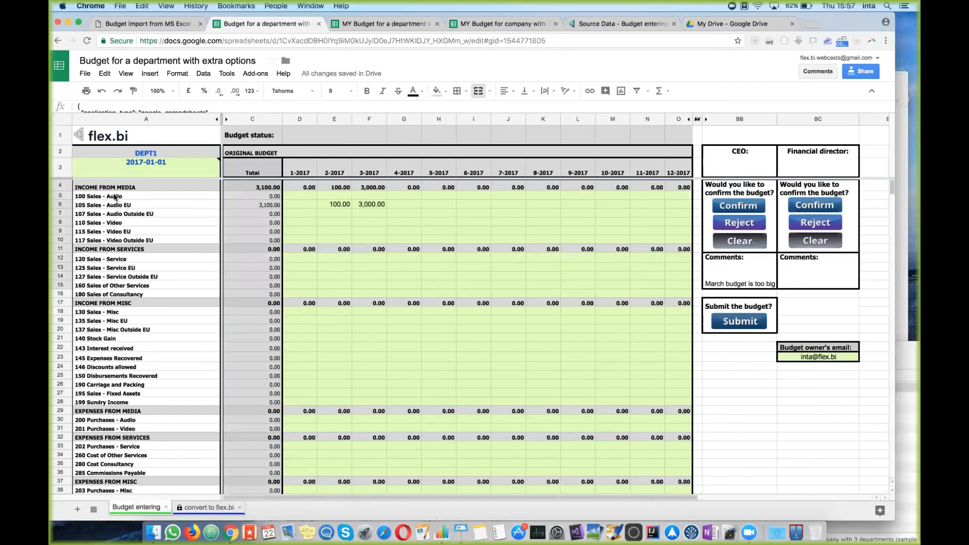
Step: Pick 22 February 2018 in cell A3's date picker, then view the convert to flex.bi sheet
click(162, 168)
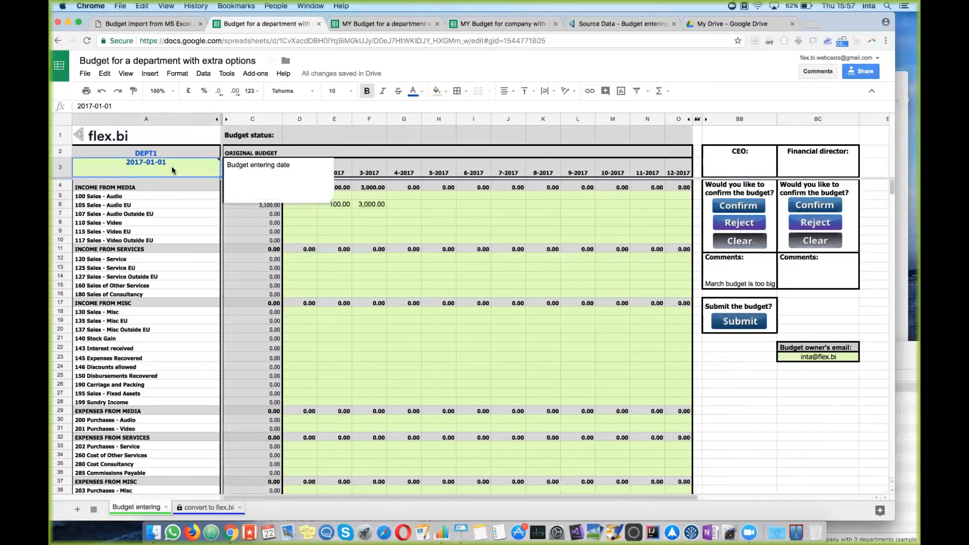
double_click(171, 166)
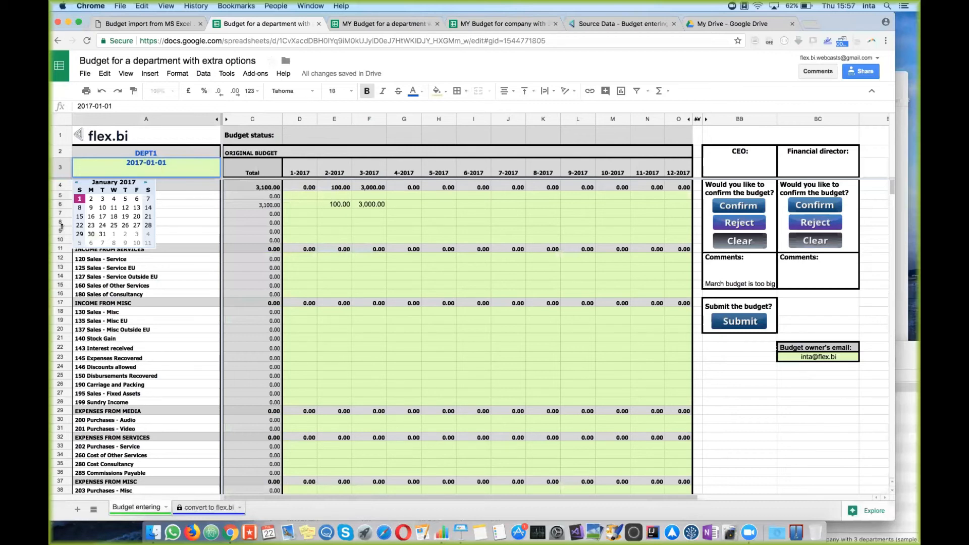
click(145, 183)
click(145, 183)
click(145, 182)
click(145, 182)
click(145, 182)
click(145, 183)
click(145, 183)
click(145, 183)
click(145, 182)
click(145, 182)
click(146, 183)
click(146, 183)
click(146, 182)
click(146, 183)
click(145, 182)
click(77, 183)
click(76, 182)
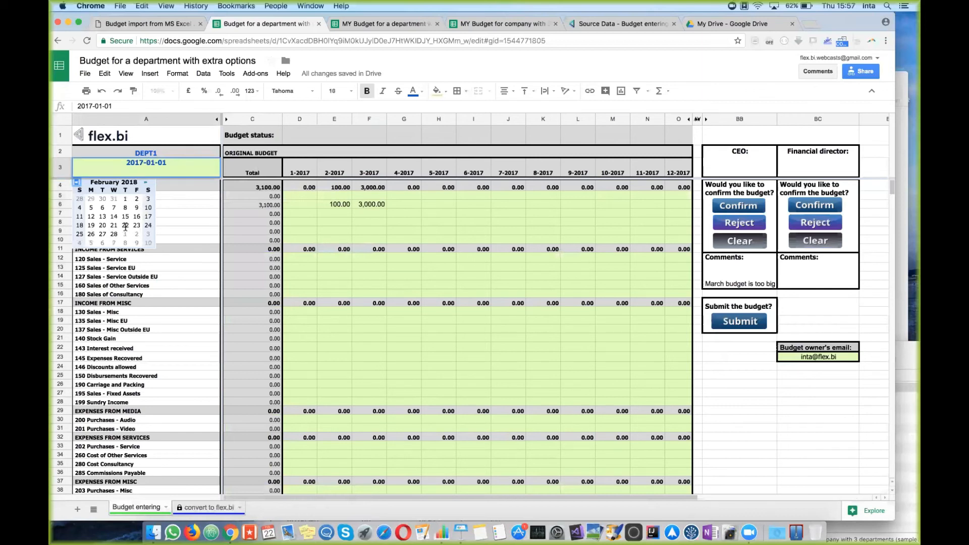
click(126, 225)
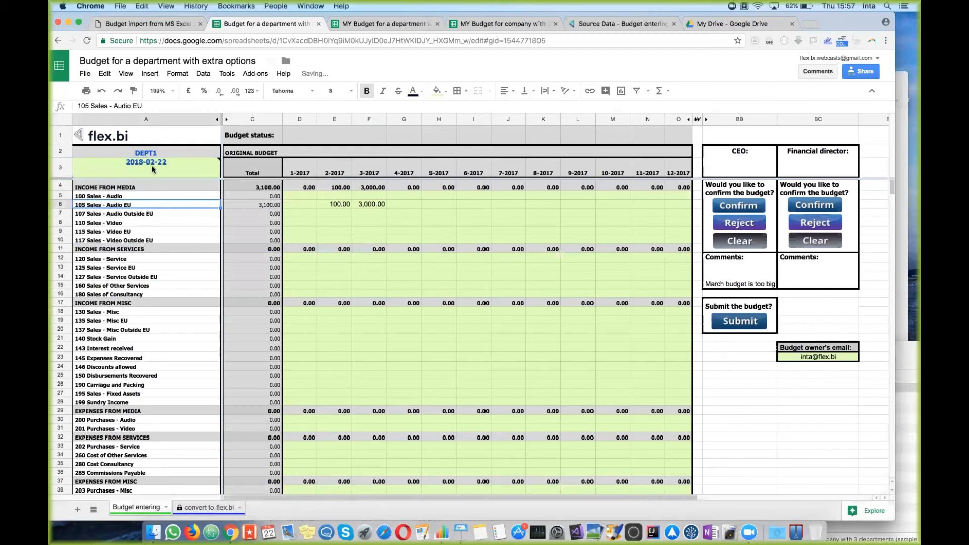
mouse_move(152, 162)
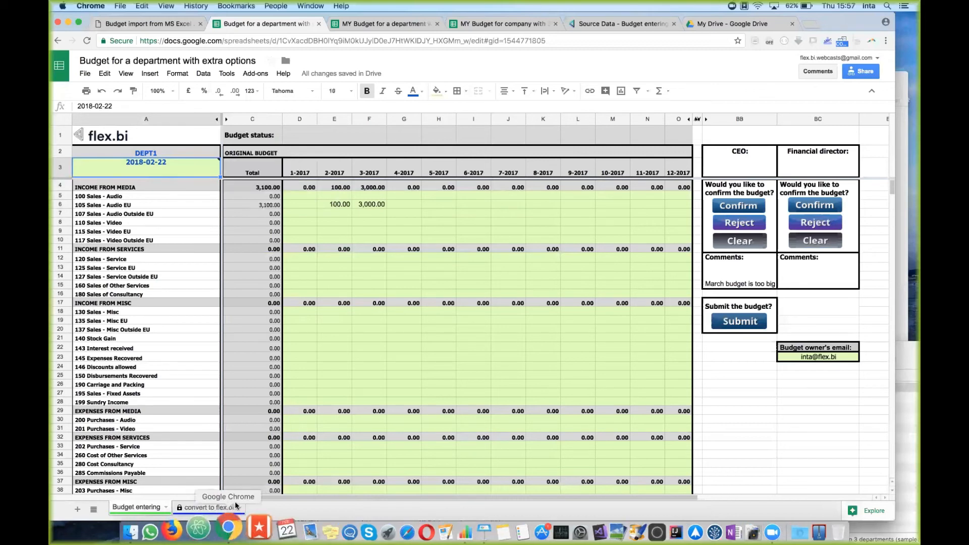
click(217, 507)
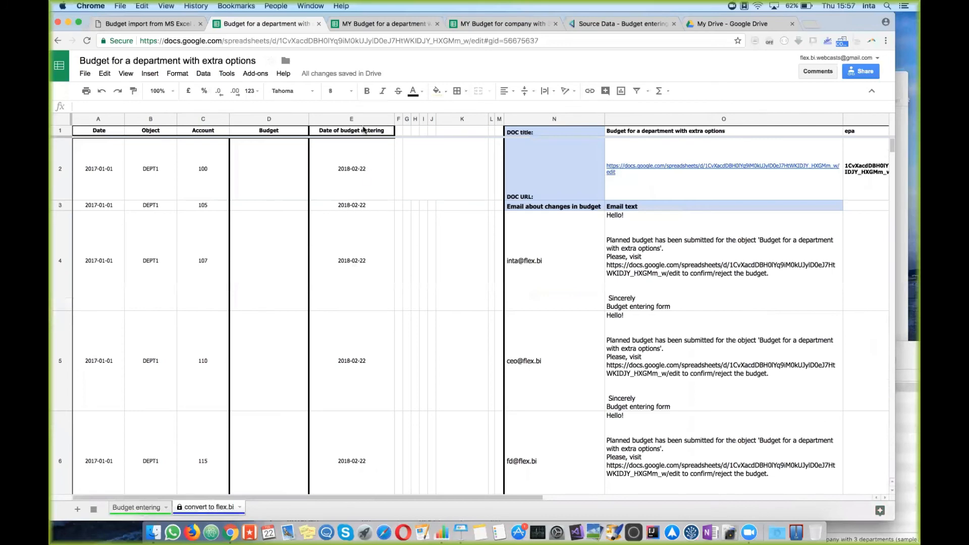
Step: Select column E, Date of budget entering, to confirm it reads 2018-02-22
click(364, 120)
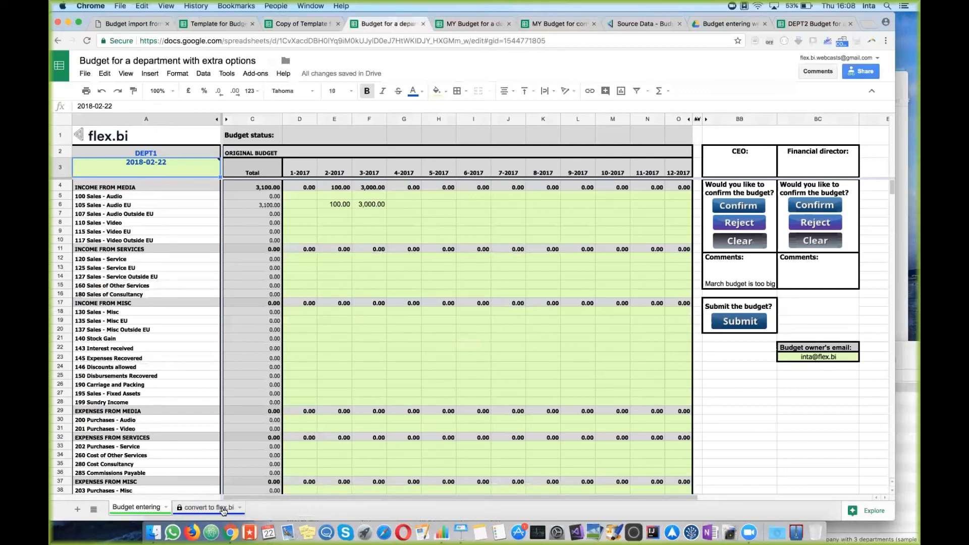
click(223, 509)
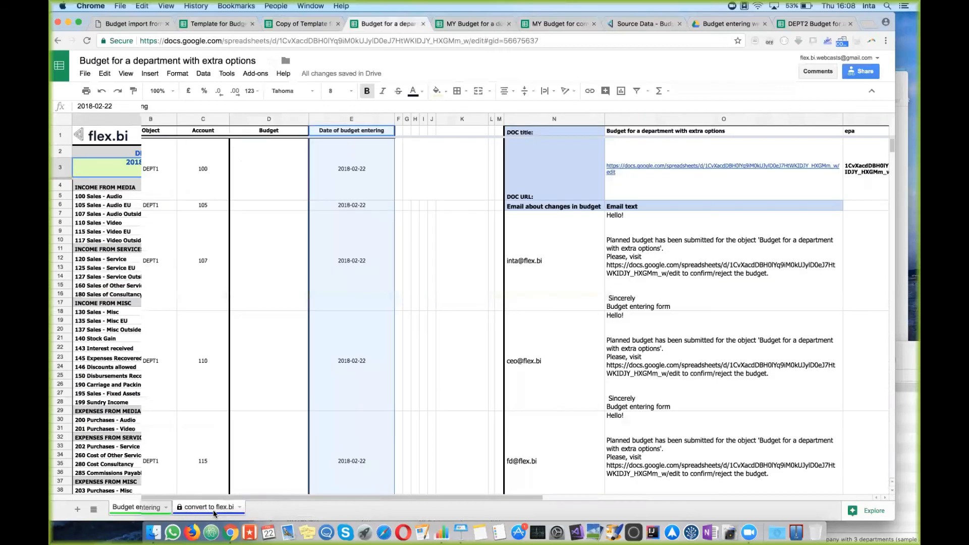
click(444, 324)
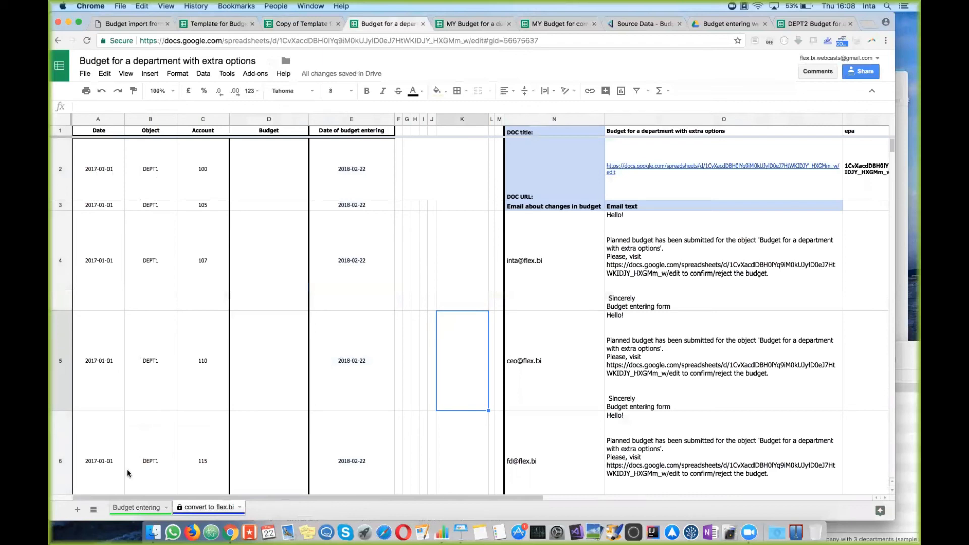
click(140, 509)
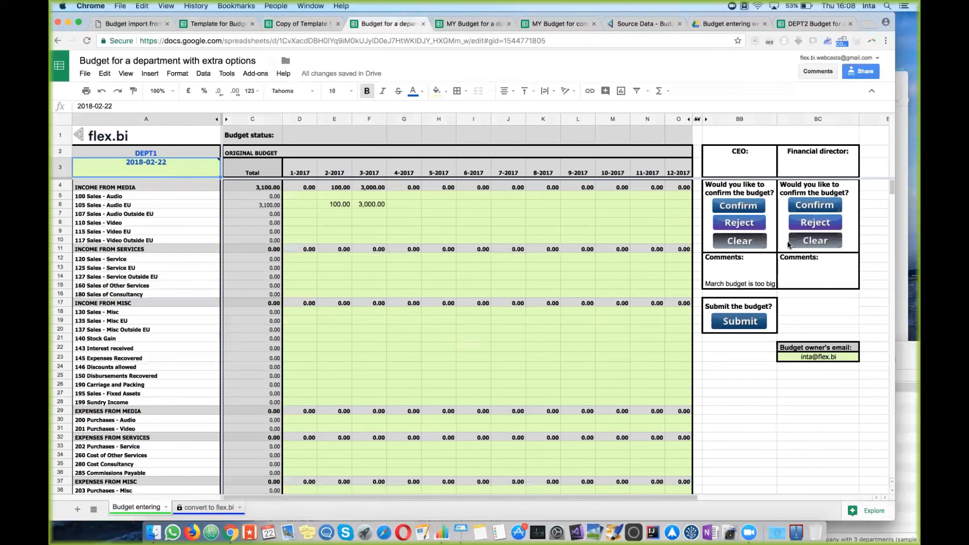
click(733, 155)
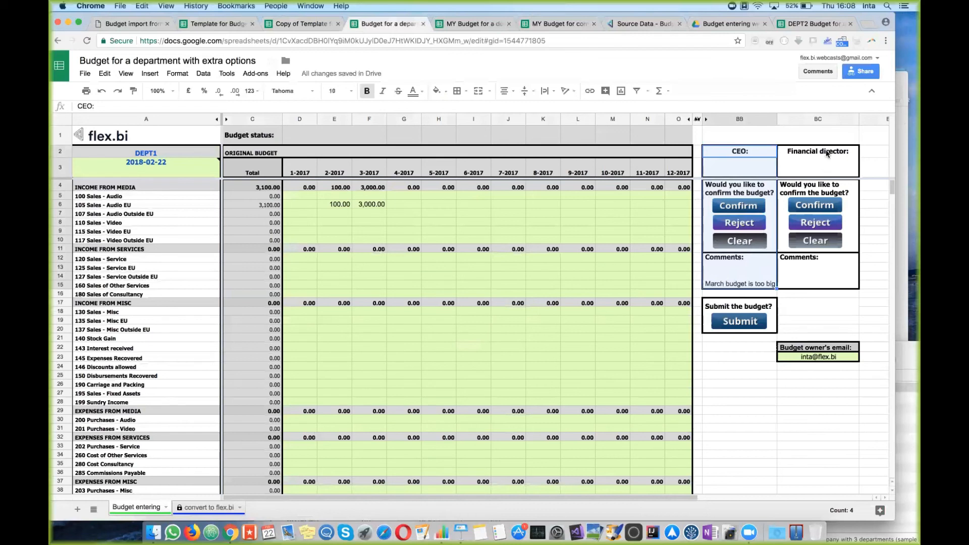
drag(826, 153, 828, 282)
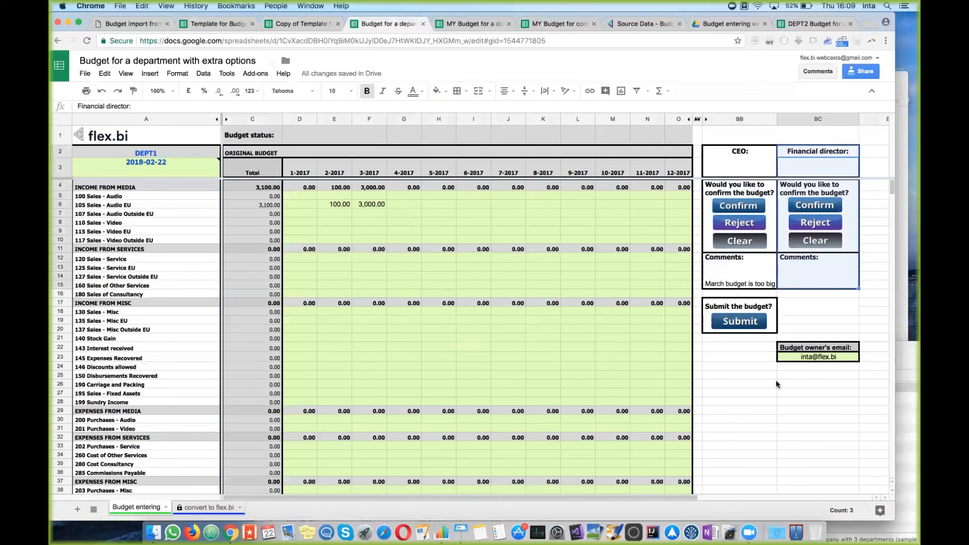
click(309, 221)
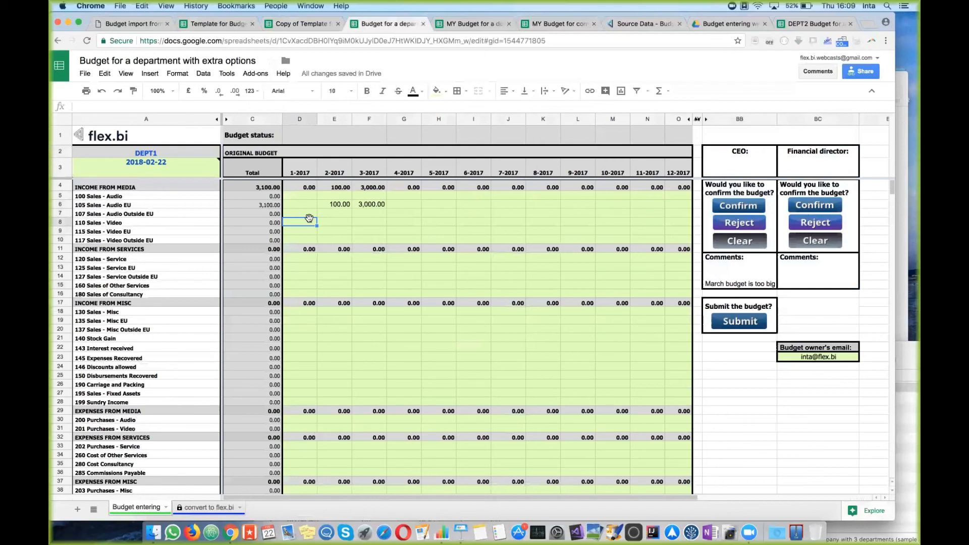
click(181, 160)
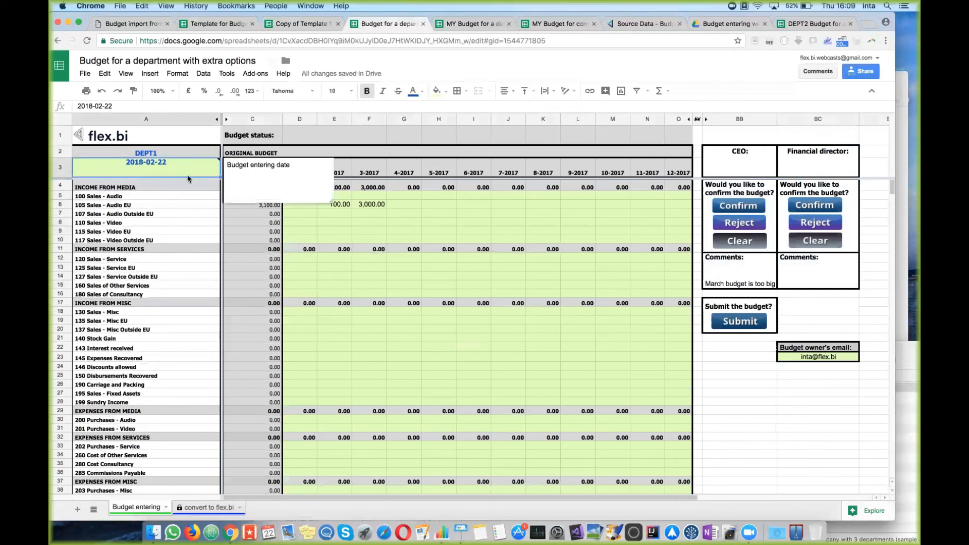
mouse_move(301, 196)
mouse_down()
mouse_move(470, 235)
mouse_move(671, 245)
mouse_up()
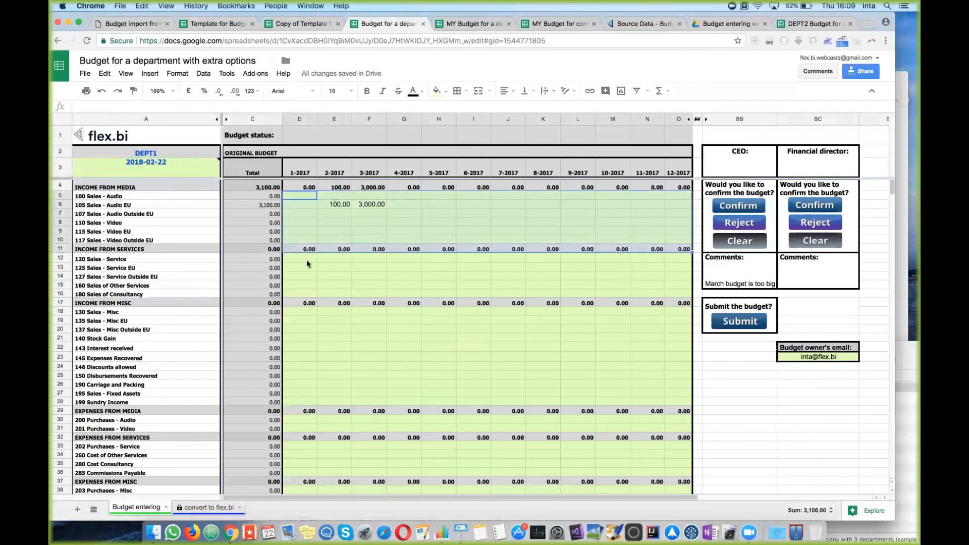
click(306, 285)
click(301, 302)
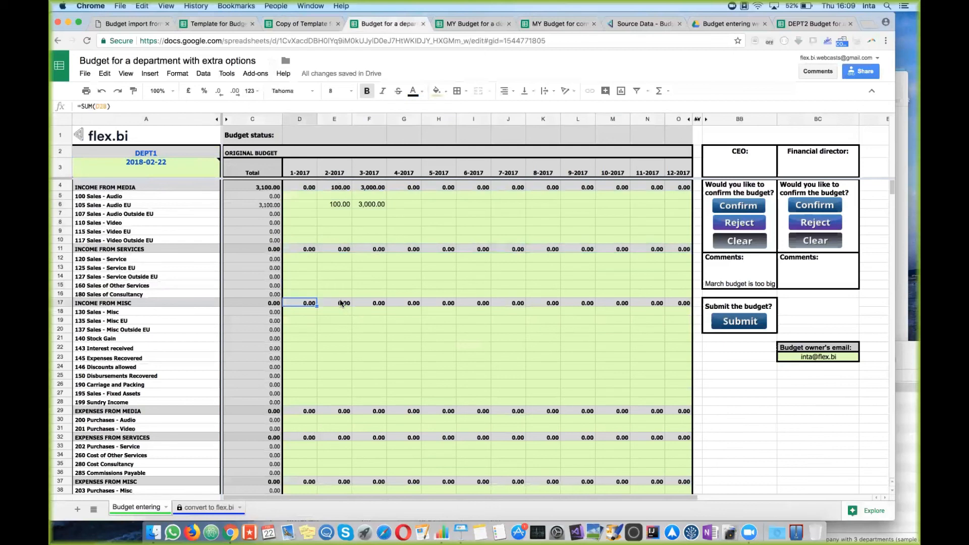
click(342, 302)
click(372, 304)
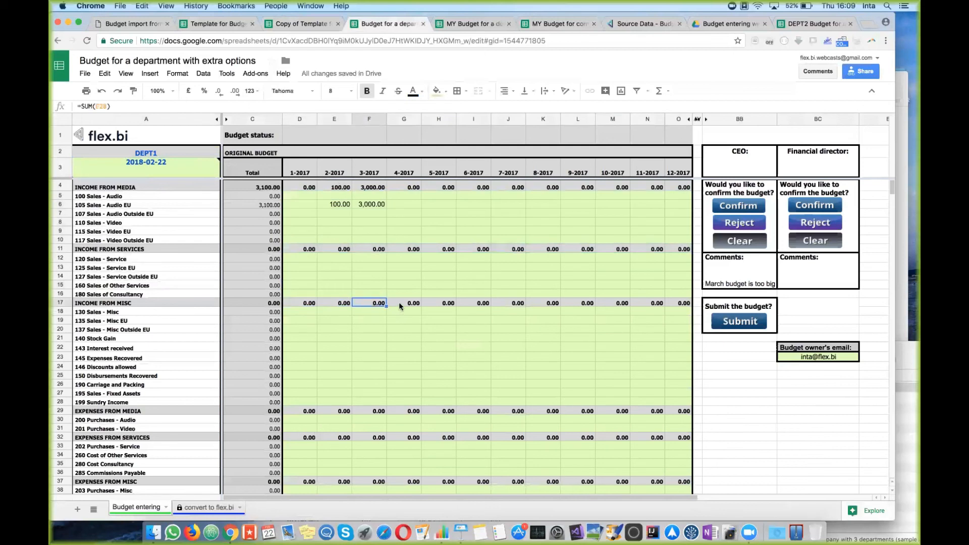
click(398, 305)
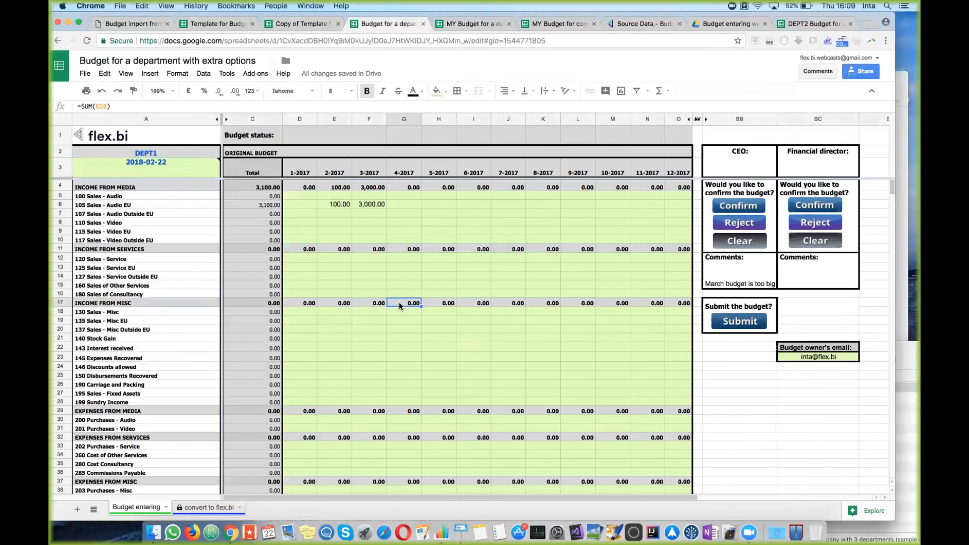